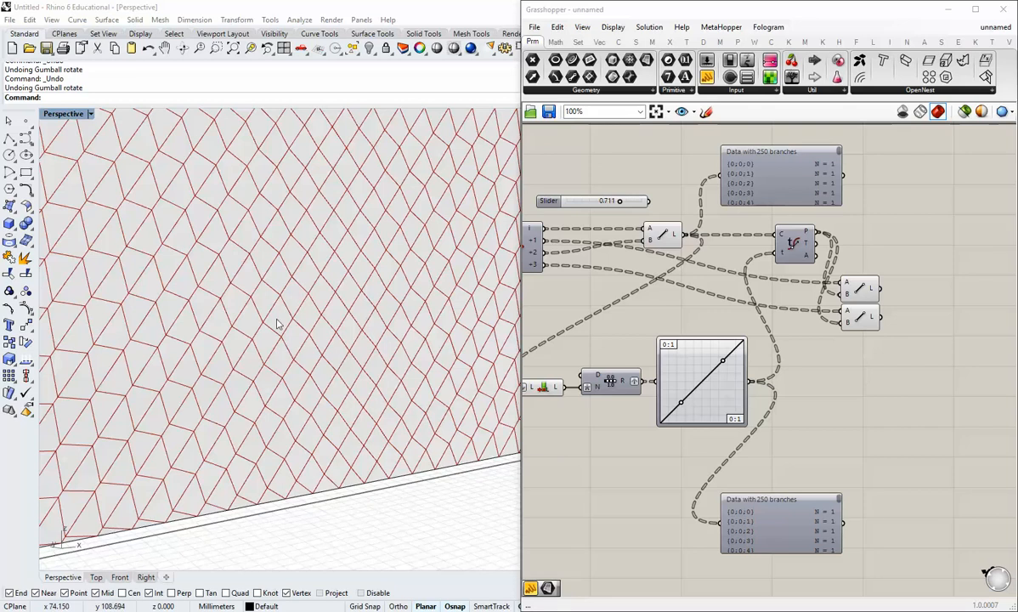
# Examine the red line pattern on the wall surface in the Rhino viewport from several angles and distances.
pyautogui.scroll(-8, 303, 352)
pyautogui.moveTo(320, 361); pyautogui.dragTo(284, 271, button='right')
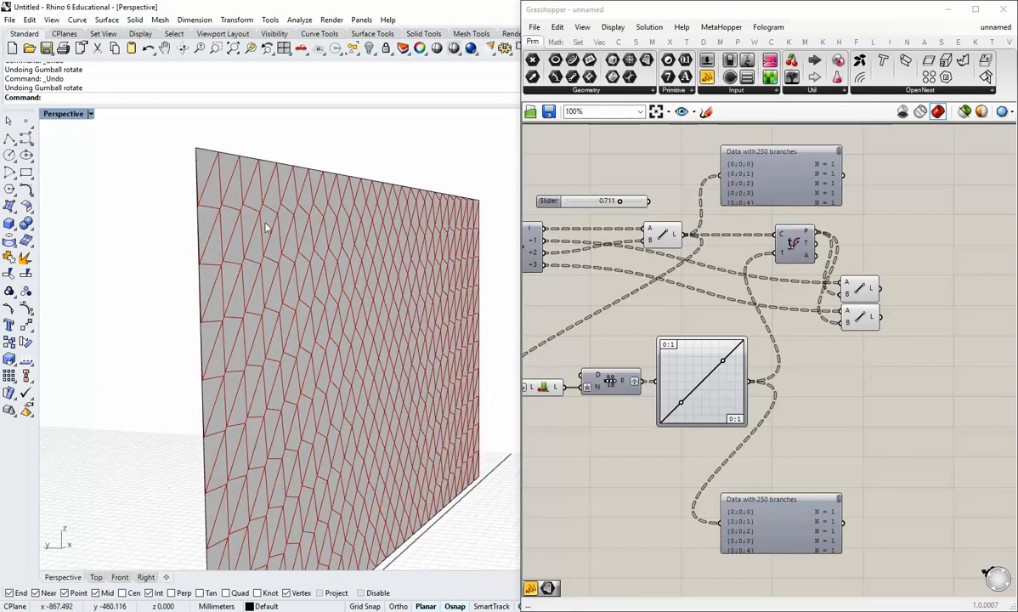
pyautogui.scroll(-3, 290, 287)
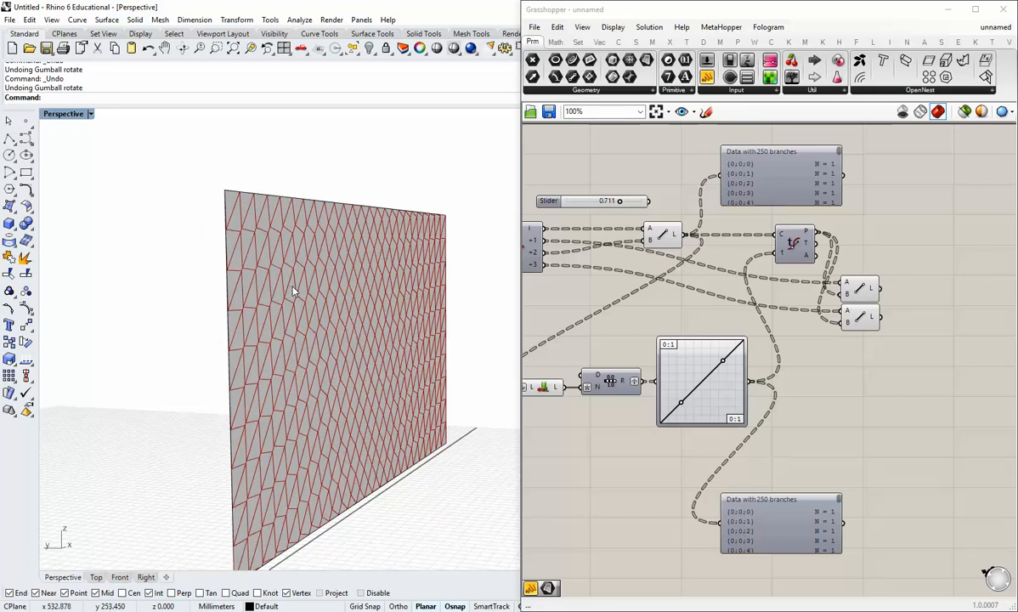
pyautogui.scroll(-5, 284, 332)
pyautogui.moveTo(288, 297); pyautogui.dragTo(264, 362, button='right')
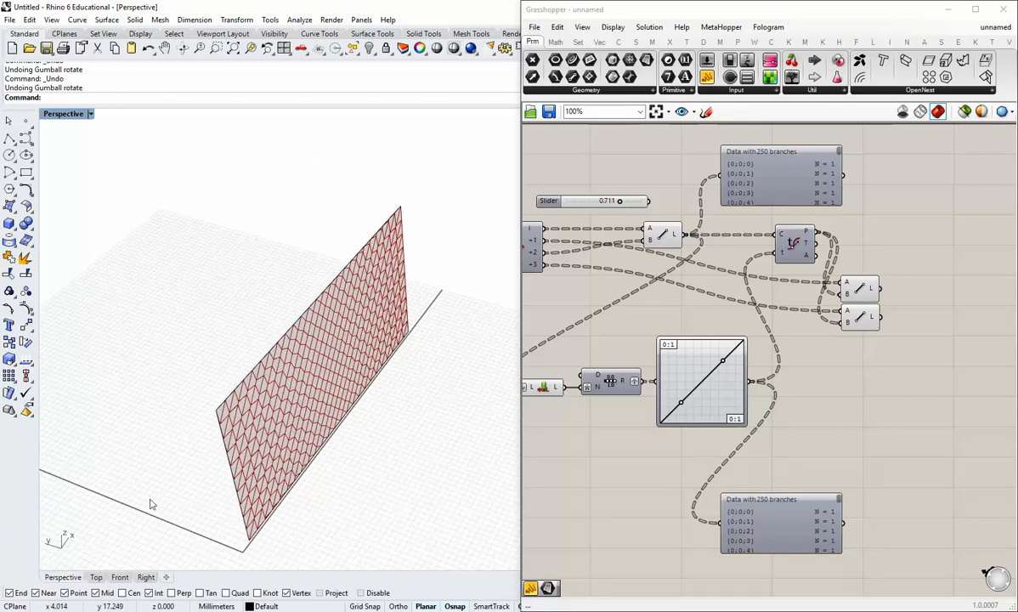
pyautogui.scroll(5, 68, 539)
pyautogui.keyDown('shift'); pyautogui.moveTo(95, 527); pyautogui.dragTo(125, 500, button='right'); pyautogui.keyUp('shift')
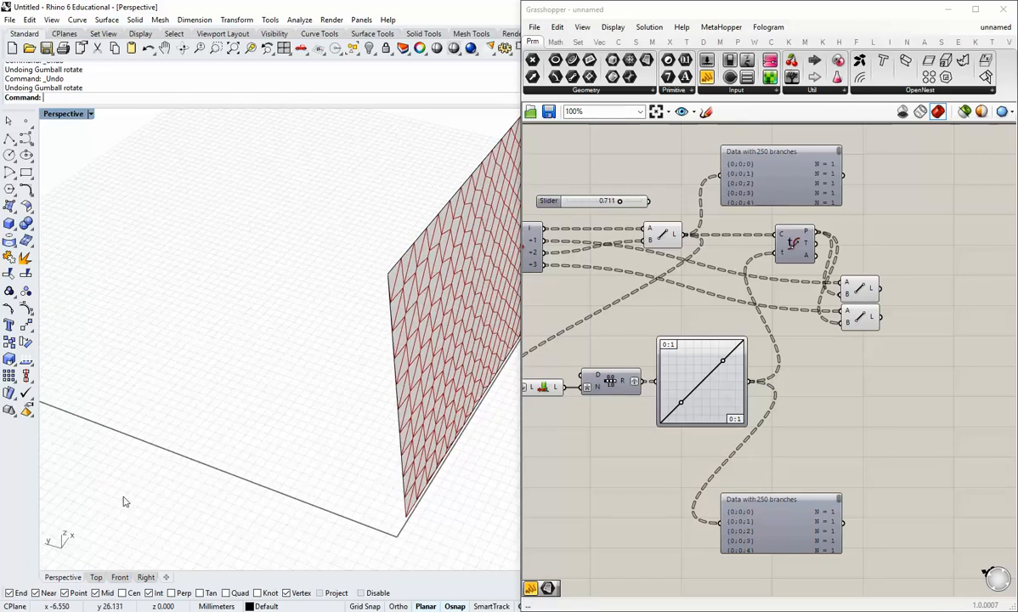
pyautogui.moveTo(229, 479); pyautogui.dragTo(193, 465, button='right')
pyautogui.keyDown('shift'); pyautogui.moveTo(340, 336); pyautogui.dragTo(209, 366, button='right'); pyautogui.keyUp('shift')
pyautogui.scroll(3, 294, 315)
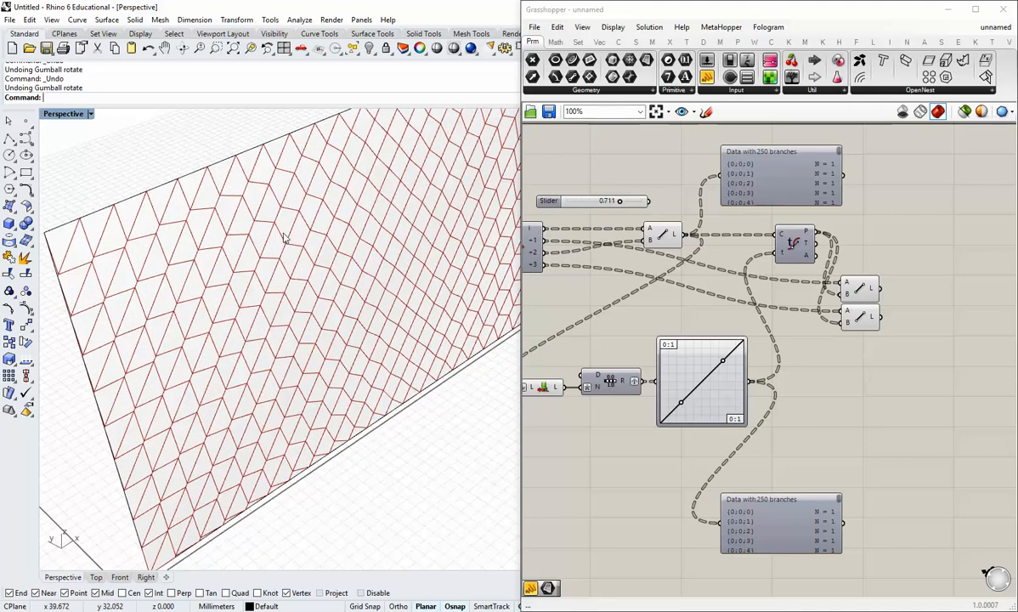
pyautogui.scroll(-3, 283, 240)
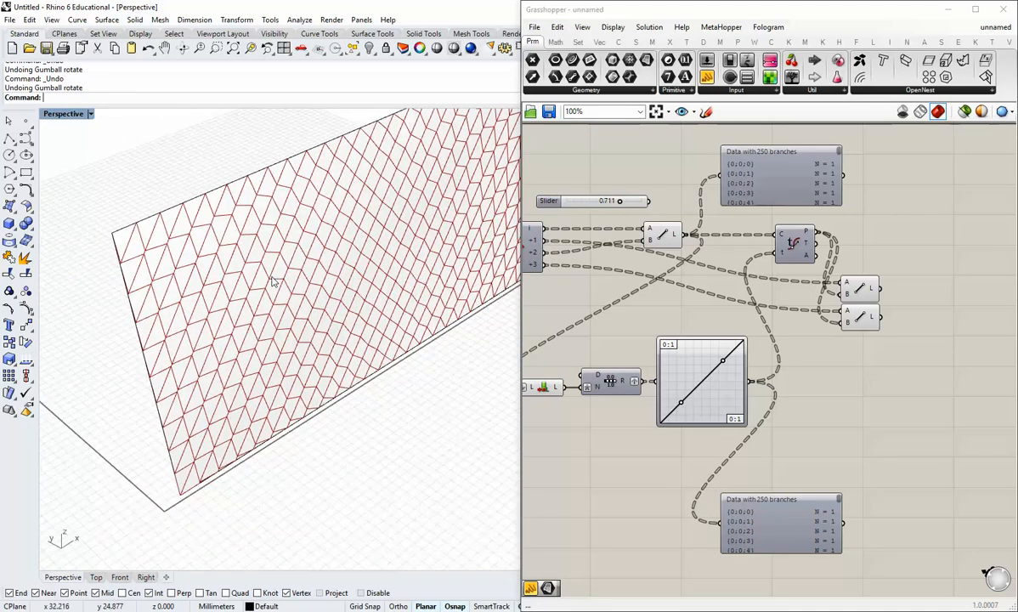
pyautogui.moveTo(263, 263); pyautogui.dragTo(253, 297, button='right')
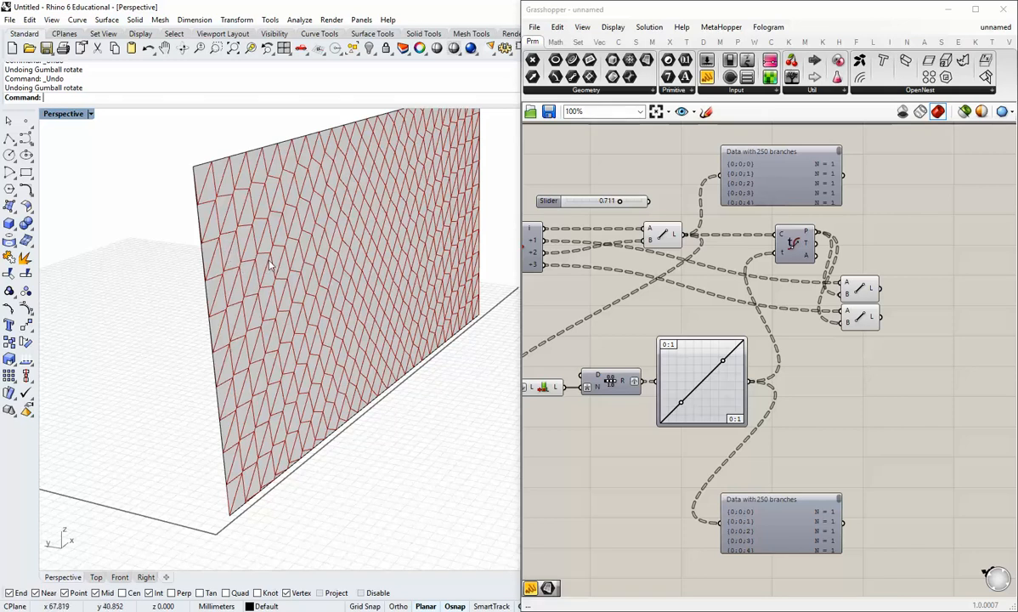
pyautogui.click(263, 308)
pyautogui.click(339, 463)
pyautogui.moveTo(340, 463); pyautogui.dragTo(260, 413, button='right')
pyautogui.keyDown('shift'); pyautogui.moveTo(169, 285); pyautogui.dragTo(186, 302, button='right'); pyautogui.keyUp('shift')
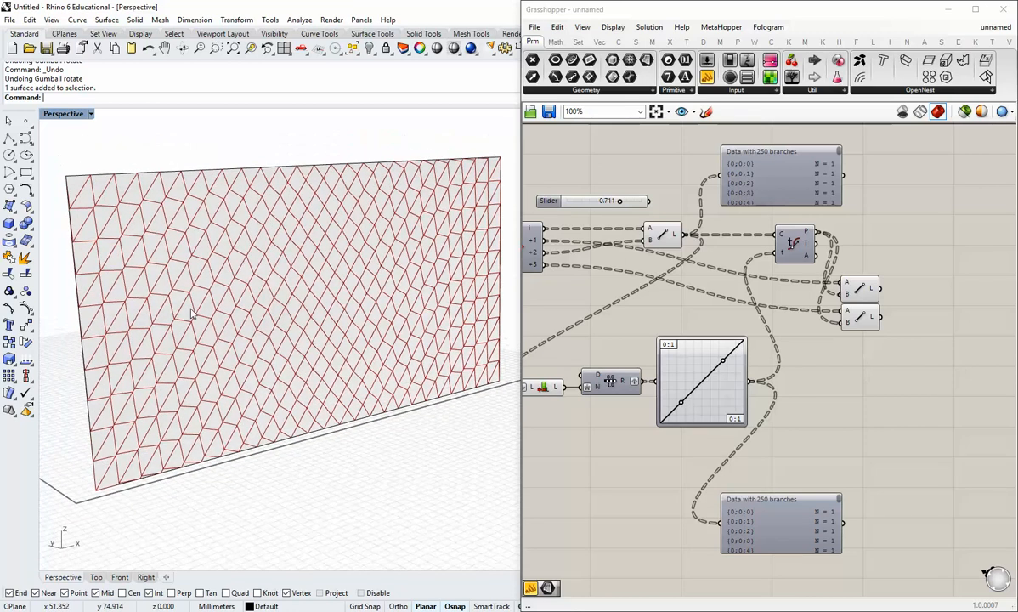
pyautogui.scroll(3, 186, 302)
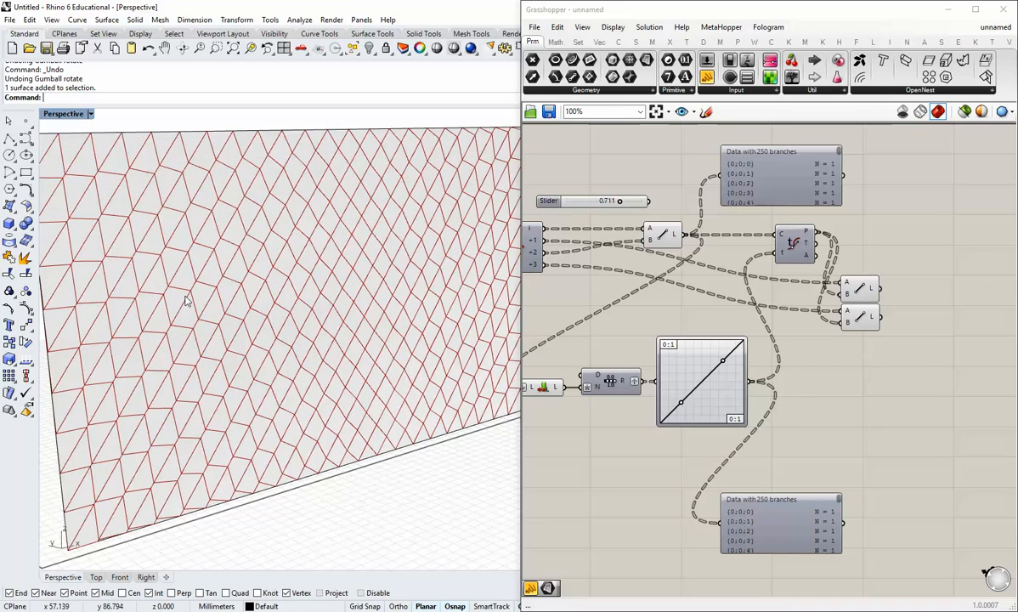
pyautogui.scroll(-2, 186, 302)
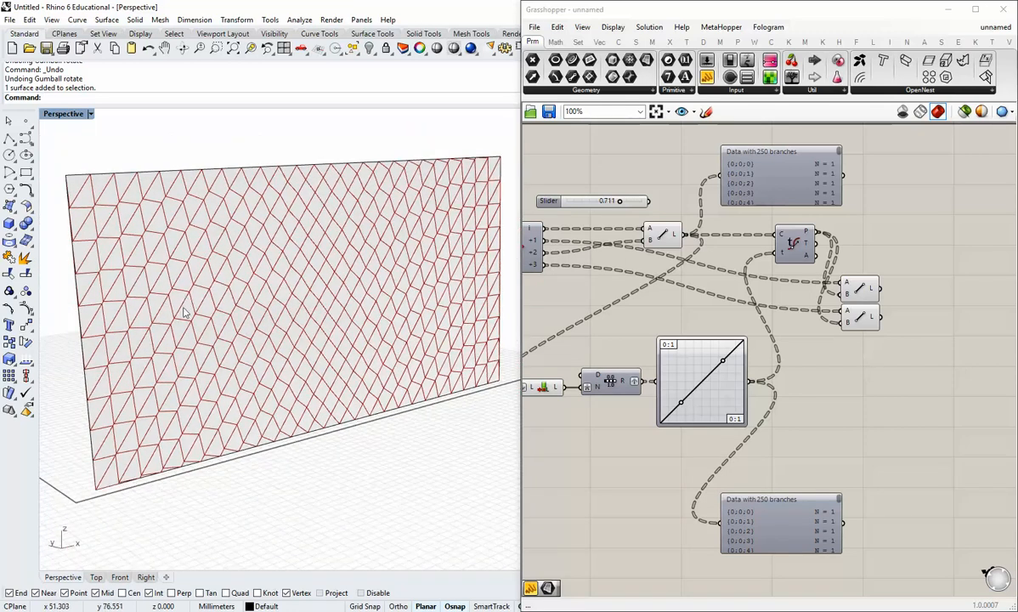
# Hide the wall surface in Rhino so that only the previewed line pattern is displayed.
pyautogui.click(174, 291)
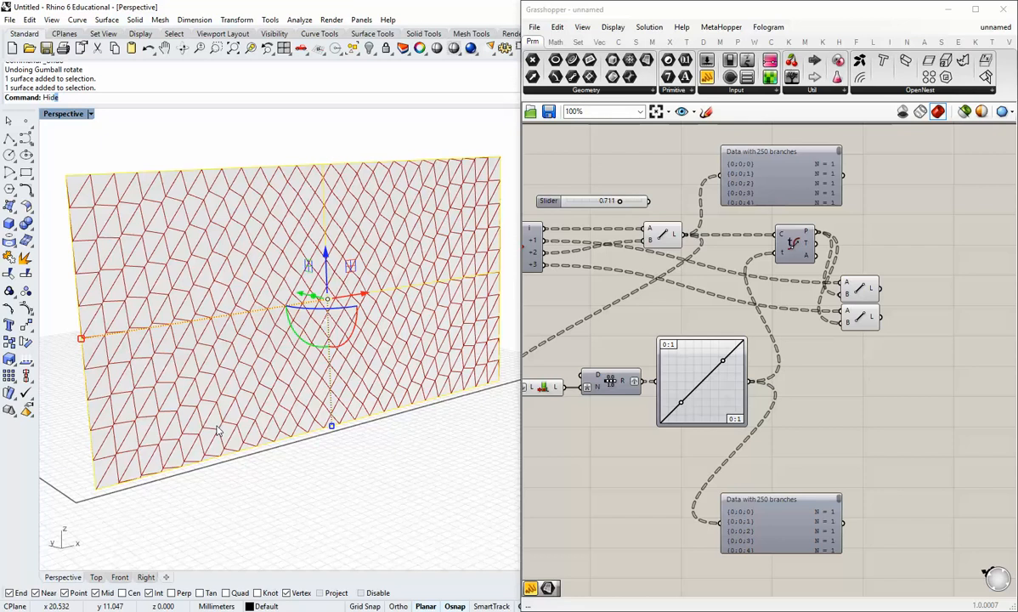
pyautogui.hotkey('ctrl', 'h')
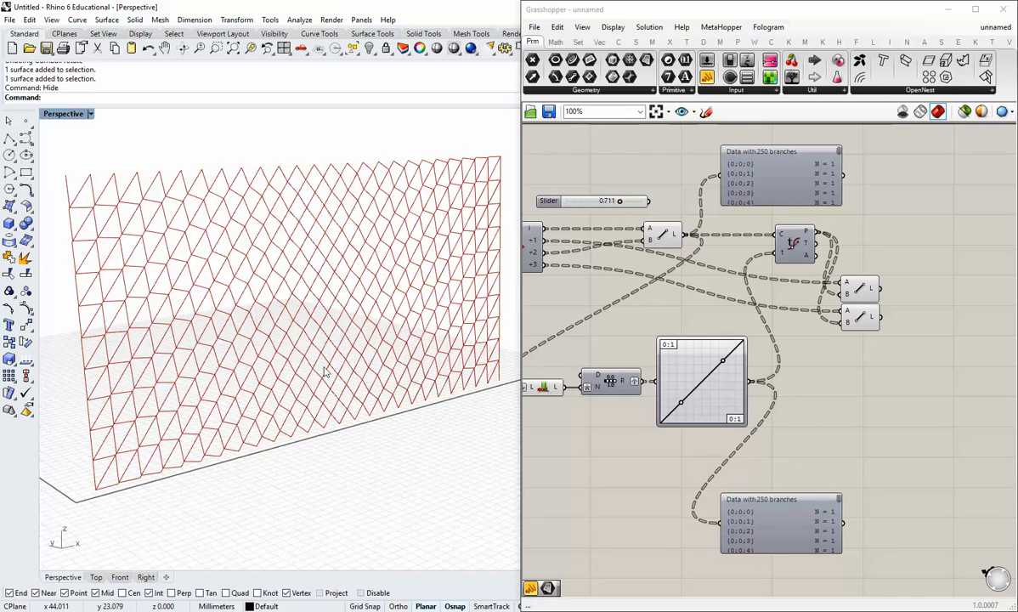
pyautogui.keyDown('shift'); pyautogui.moveTo(322, 366); pyautogui.dragTo(282, 392, button='right'); pyautogui.keyUp('shift')
# Disable the preview of the two Line components fed by the Evaluate Curve points.
pyautogui.moveTo(863, 401); pyautogui.dragTo(793, 417, button='right')
pyautogui.moveTo(829, 376); pyautogui.dragTo(770, 290)
pyautogui.middleClick(791, 304)
pyautogui.click(822, 269)
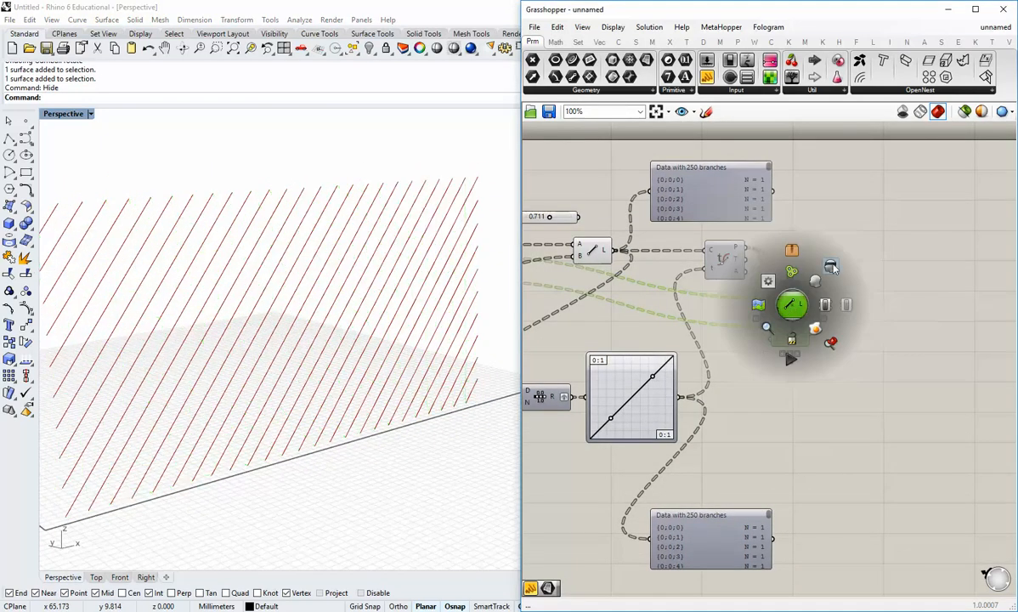
# Move the two stacked Line components lower on the canvas and enable their preview again.
pyautogui.moveTo(797, 332); pyautogui.dragTo(797, 366)
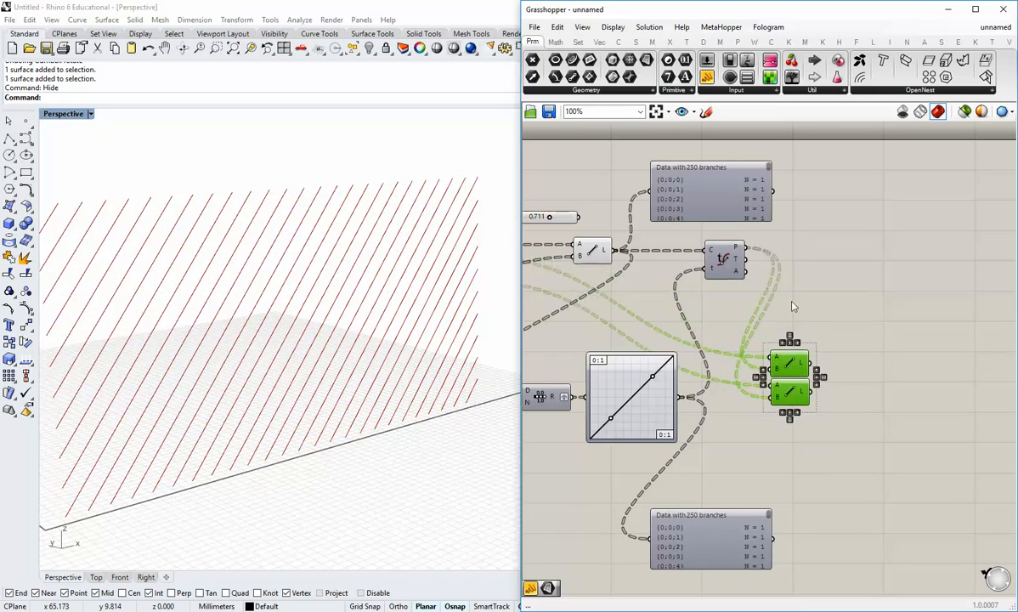
pyautogui.click(789, 303)
pyautogui.moveTo(802, 414); pyautogui.dragTo(794, 365)
pyautogui.middleClick(796, 365)
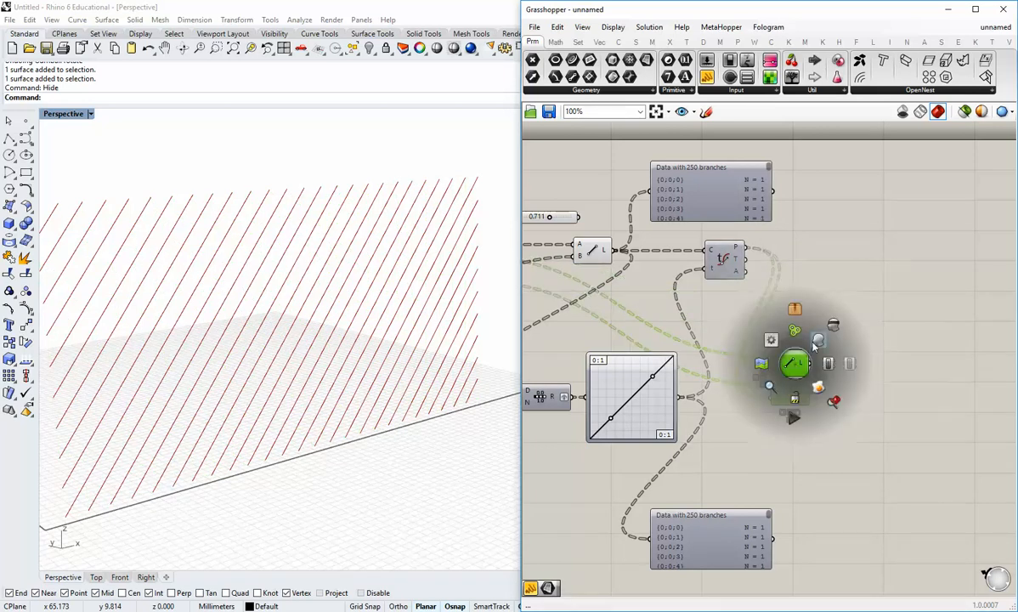
pyautogui.click(817, 342)
pyautogui.click(811, 328)
pyautogui.moveTo(787, 308); pyautogui.dragTo(705, 361, button='right')
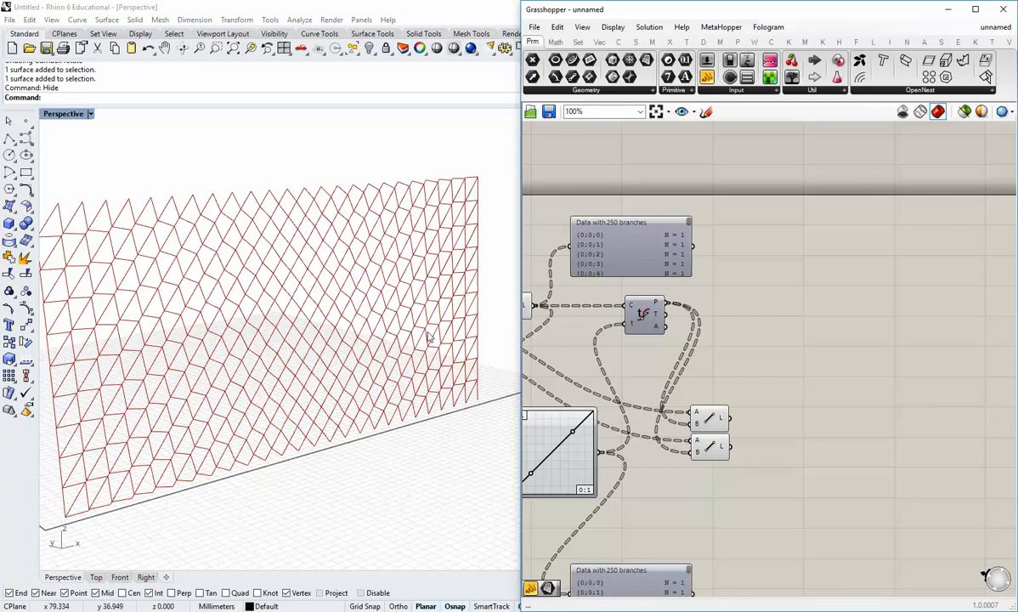
# Move the upper data-tree viewer and the 0.711 slider higher on the canvas, clear of the Line component and its wires.
pyautogui.moveTo(608, 274); pyautogui.dragTo(820, 298, button='right')
pyautogui.click(845, 286)
pyautogui.moveTo(825, 340); pyautogui.dragTo(811, 458, button='right')
pyautogui.moveTo(807, 306); pyautogui.dragTo(802, 214)
pyautogui.click(752, 273)
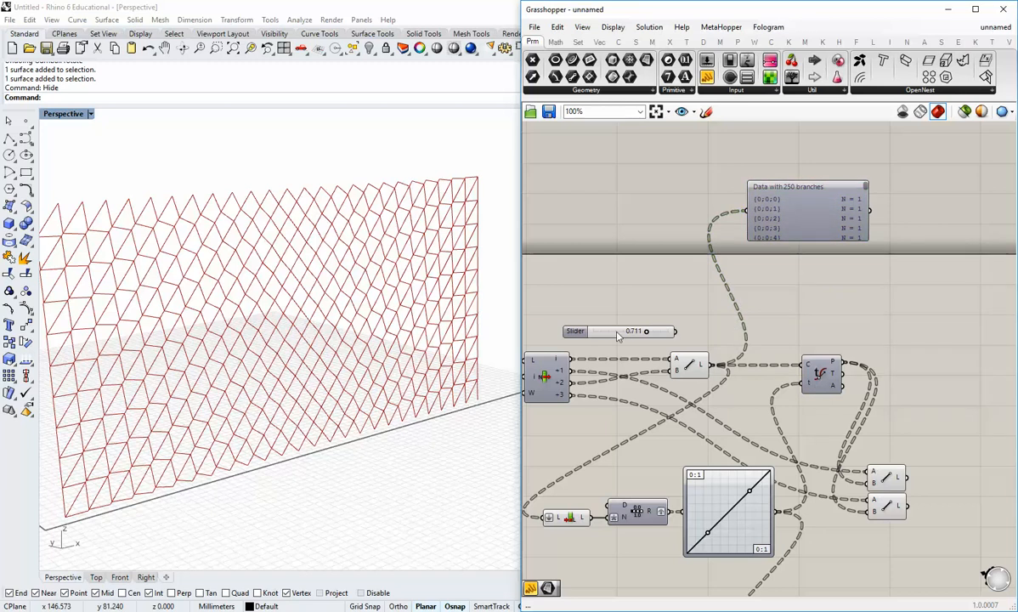
pyautogui.moveTo(617, 331); pyautogui.dragTo(626, 211)
pyautogui.click(677, 281)
pyautogui.moveTo(687, 346); pyautogui.dragTo(779, 319, button='right')
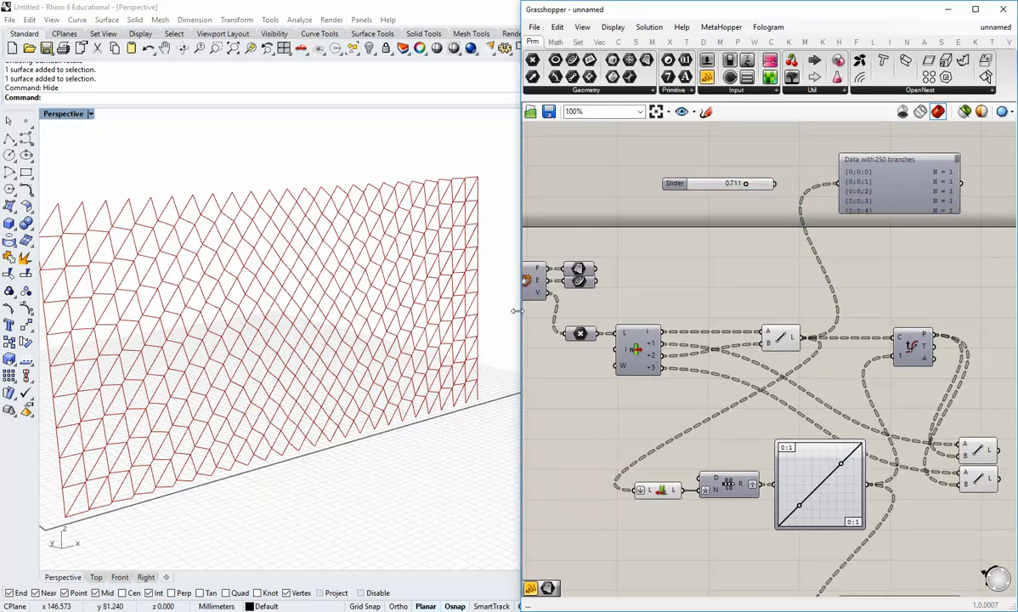
# Widen the Grasshopper window and move the Surface parameter from the Deconstruct Brep faces output toward the far end of the definition.
pyautogui.moveTo(515, 311); pyautogui.dragTo(484, 311)
pyautogui.click(549, 271)
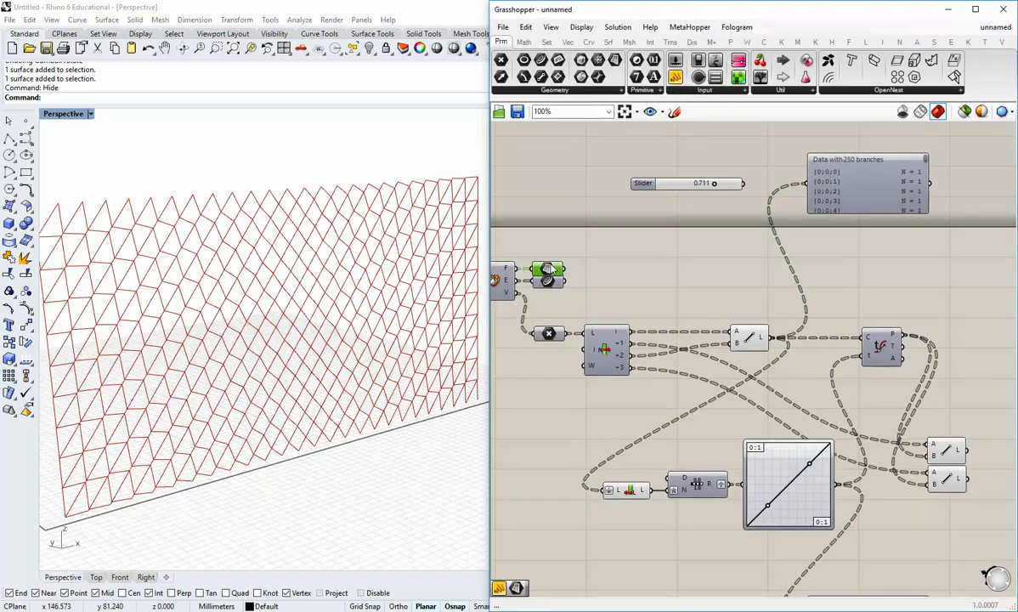
pyautogui.moveTo(549, 271); pyautogui.dragTo(952, 280)
pyautogui.moveTo(831, 282); pyautogui.dragTo(560, 328, button='right')
pyautogui.moveTo(682, 315); pyautogui.dragTo(710, 315)
pyautogui.click(587, 343)
# Check the Deconstruct Brep component and shift the Surface parameter slightly farther along, beyond the Evaluate Curve component.
pyautogui.moveTo(585, 341); pyautogui.dragTo(897, 335, button='right')
pyautogui.scroll(4, 641, 326)
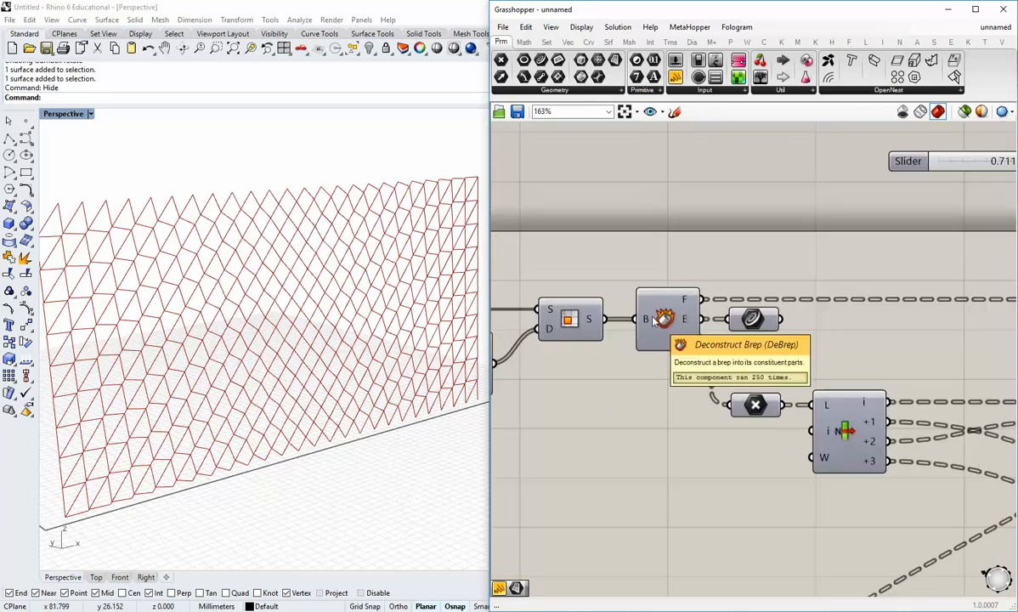
pyautogui.scroll(-4, 654, 318)
pyautogui.moveTo(978, 348); pyautogui.dragTo(778, 303, button='right')
pyautogui.moveTo(938, 304); pyautogui.dragTo(745, 304, button='right')
pyautogui.moveTo(749, 294); pyautogui.dragTo(784, 294)
pyautogui.click(792, 390)
pyautogui.moveTo(787, 393); pyautogui.dragTo(755, 355, button='right')
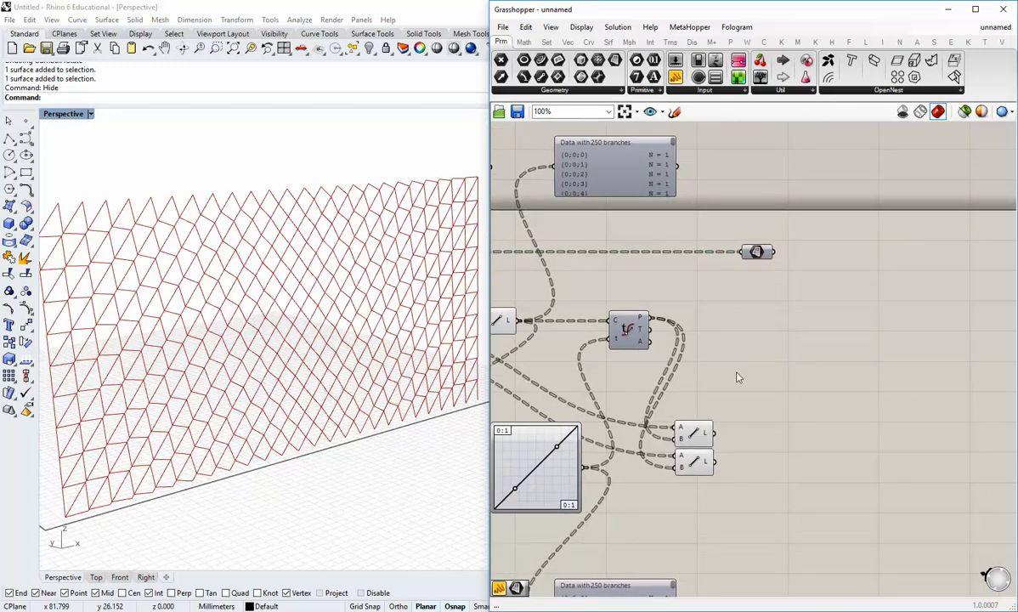
# Add a Surface Closest Point component beside the Evaluate Curve component, below the Surface parameter.
pyautogui.click(609, 42)
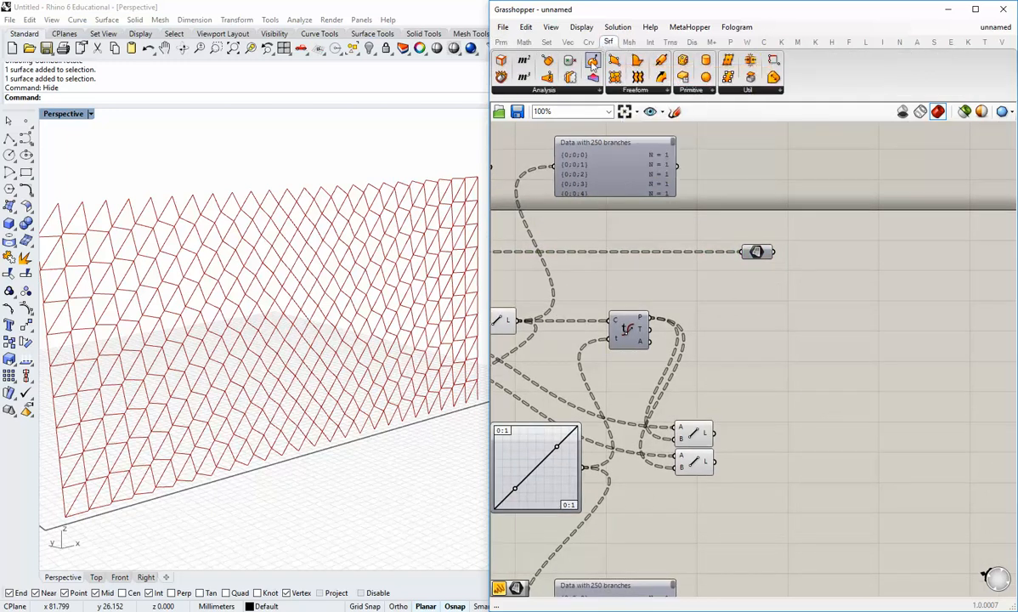
pyautogui.click(557, 92)
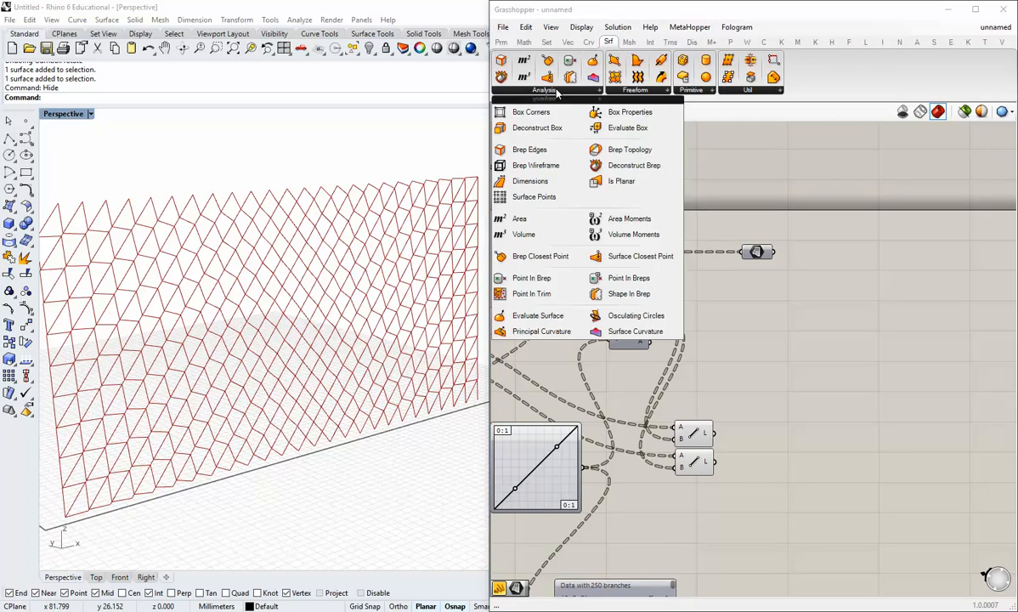
pyautogui.moveTo(644, 255); pyautogui.dragTo(761, 349)
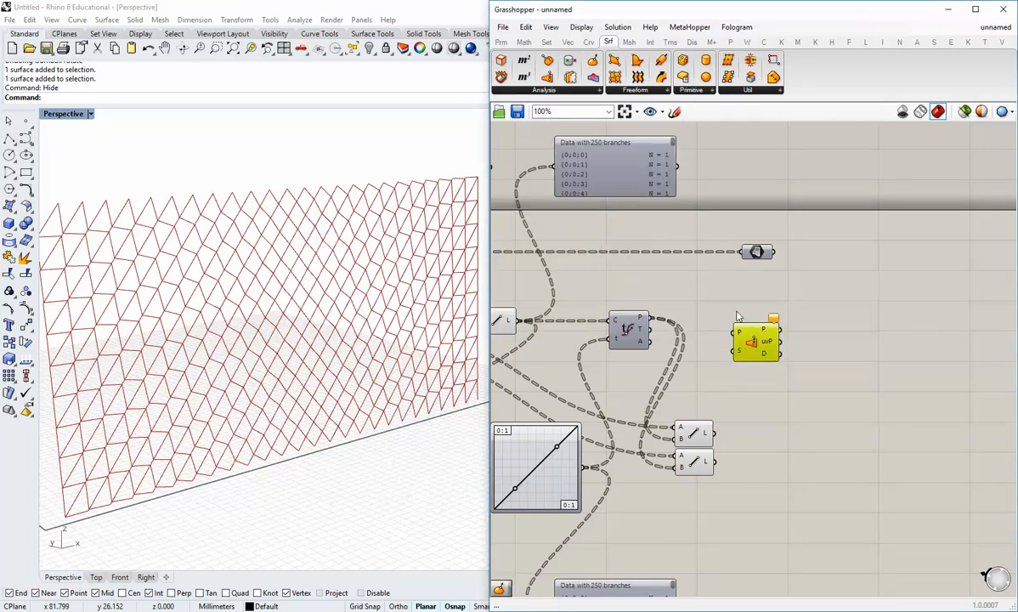
pyautogui.scroll(3, 737, 316)
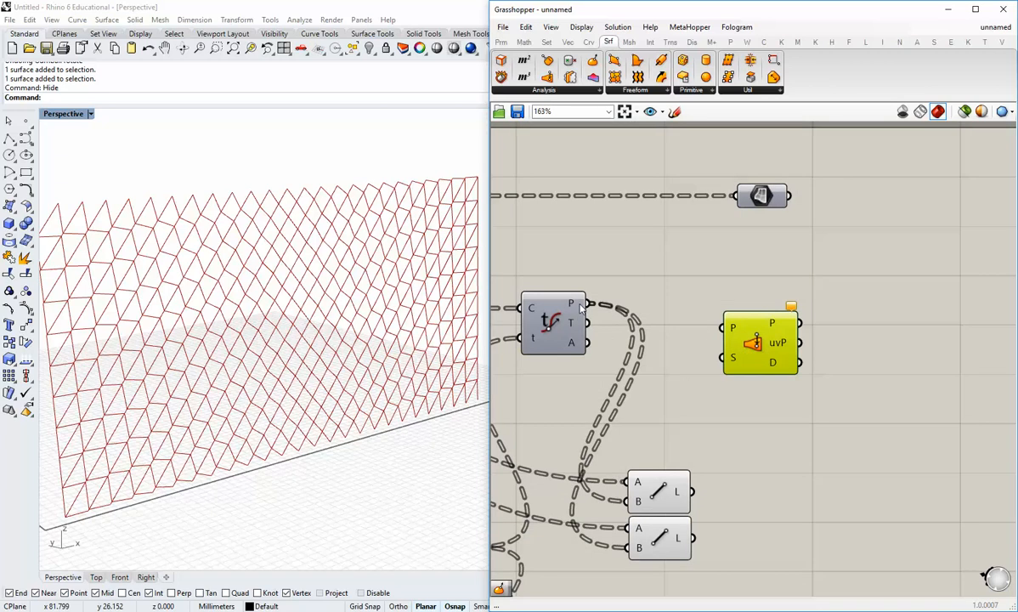
# Temporarily preview the Evaluate Curve points to inspect their positions on the pattern, and switch their preview off again.
pyautogui.moveTo(581, 310)
pyautogui.click(553, 321)
pyautogui.rightClick(557, 320)
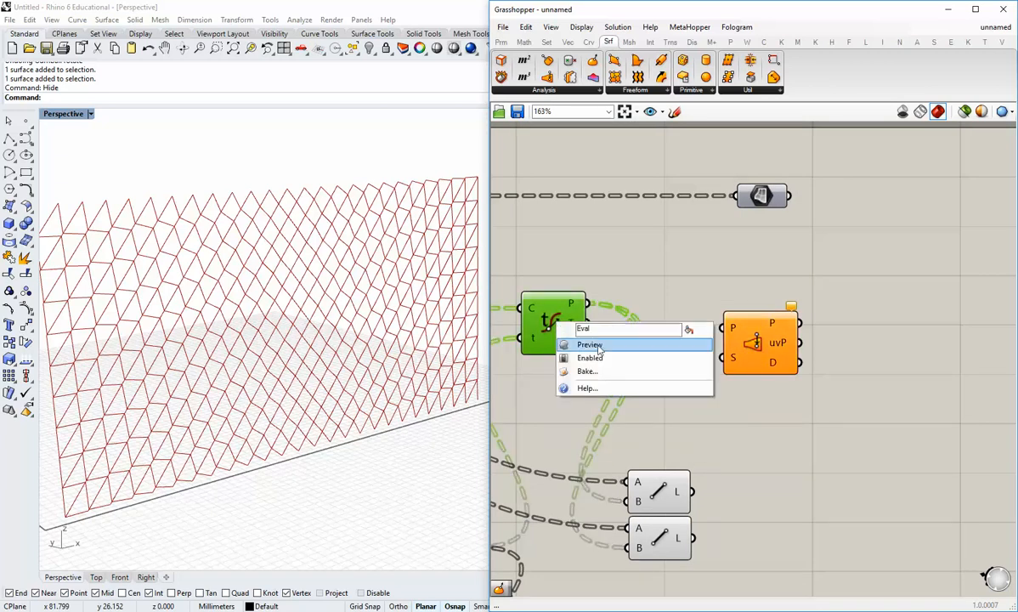
pyautogui.click(609, 345)
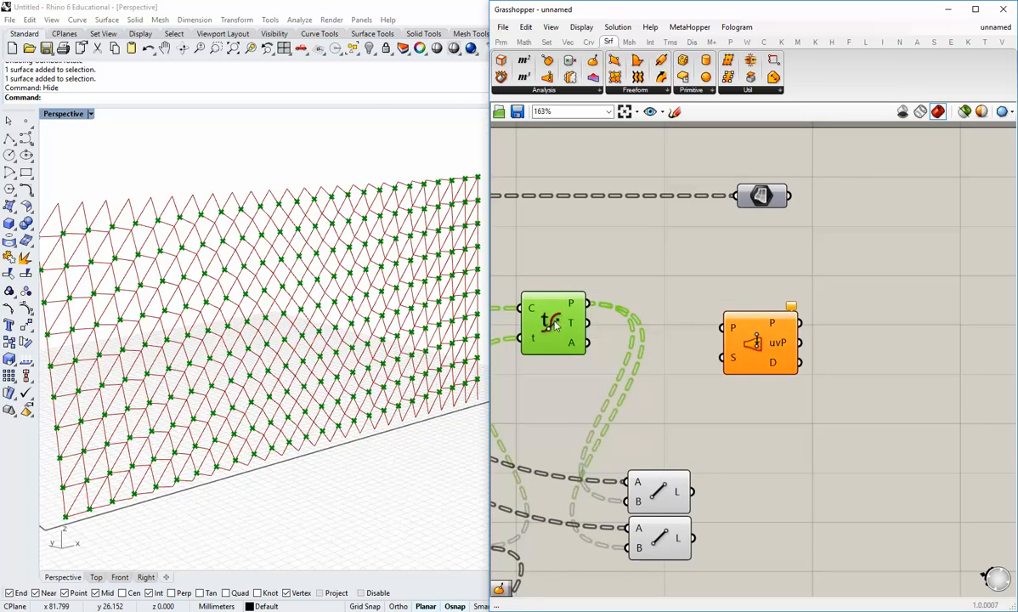
pyautogui.rightClick(552, 324)
pyautogui.click(595, 344)
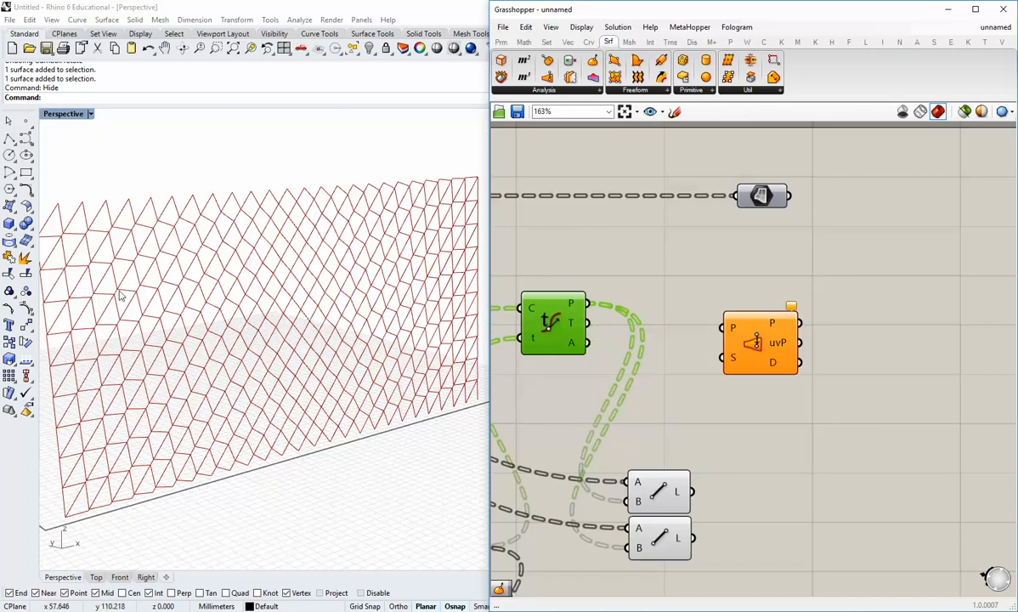
pyautogui.click(677, 389)
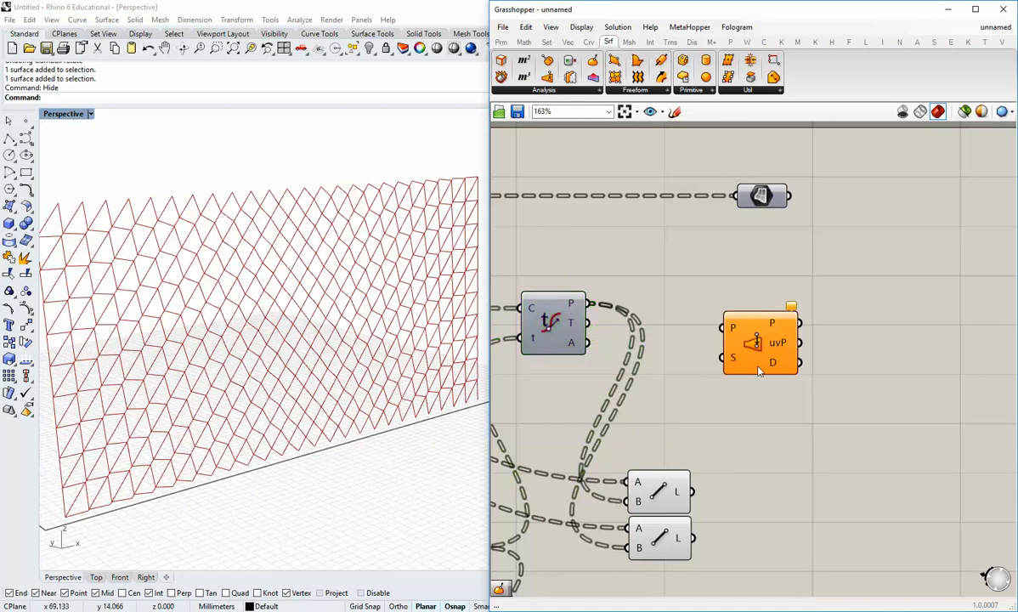
# Move the Surface parameter back toward the Evaluate Curve component and connect it to the S input of Surface Closest Point.
pyautogui.moveTo(672, 323); pyautogui.dragTo(677, 334, button='right')
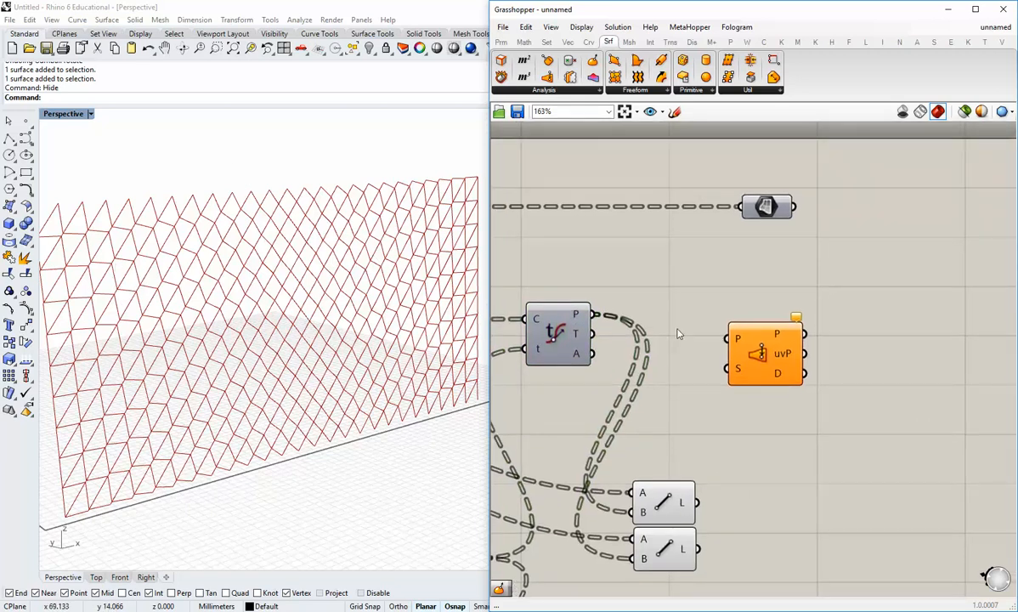
pyautogui.moveTo(767, 206); pyautogui.dragTo(727, 368)
pyautogui.click(670, 230)
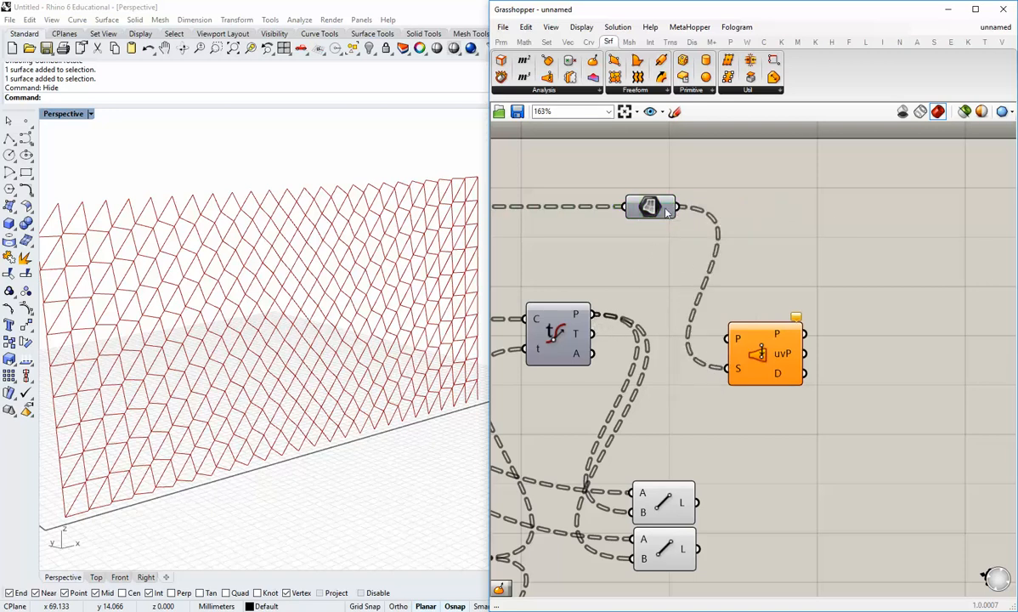
# Connect the Evaluate Curve P output to the P input of Surface Closest Point and reposition that component near its sources.
pyautogui.moveTo(668, 212)
pyautogui.moveTo(581, 316)
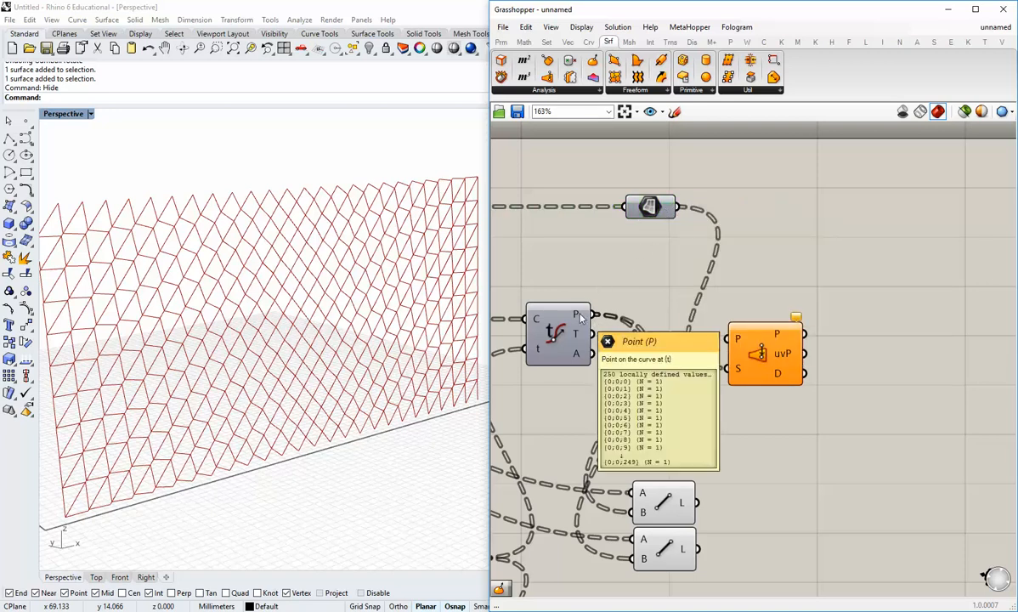
pyautogui.moveTo(582, 316); pyautogui.dragTo(796, 332)
pyautogui.click(686, 337)
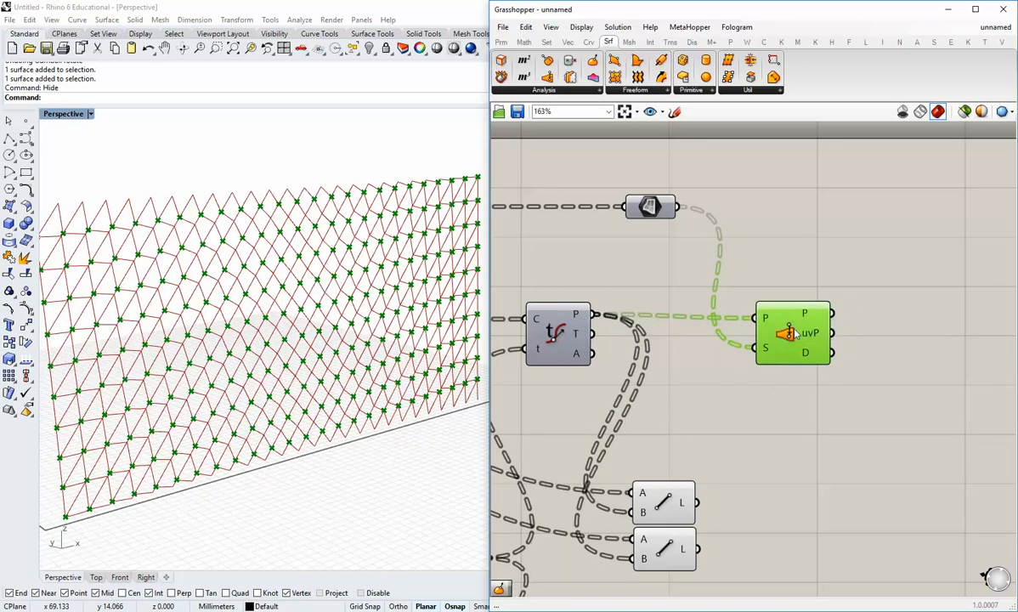
pyautogui.click(671, 389)
pyautogui.moveTo(621, 383); pyautogui.dragTo(553, 385, button='right')
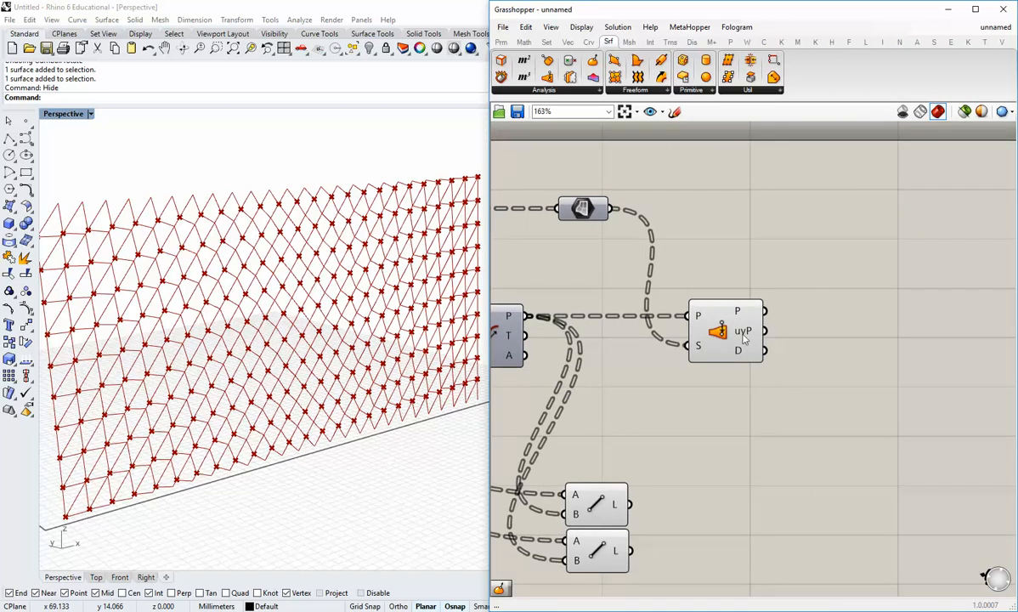
pyautogui.moveTo(746, 336)
pyautogui.moveTo(746, 336); pyautogui.dragTo(723, 336)
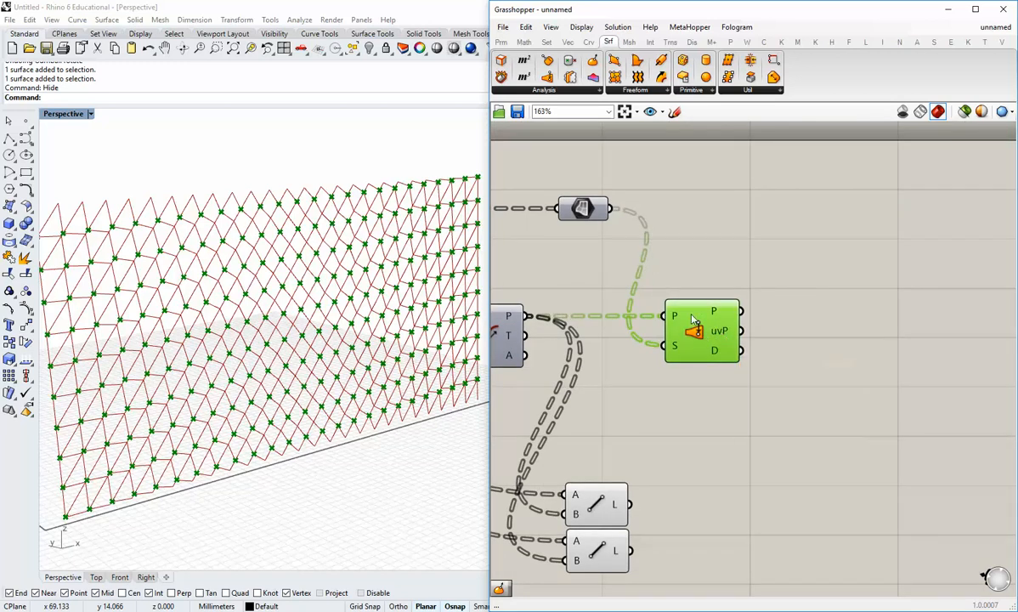
# Add an Evaluate Surface component beside Surface Closest Point and connect the Surface parameter to its S input.
pyautogui.click(704, 232)
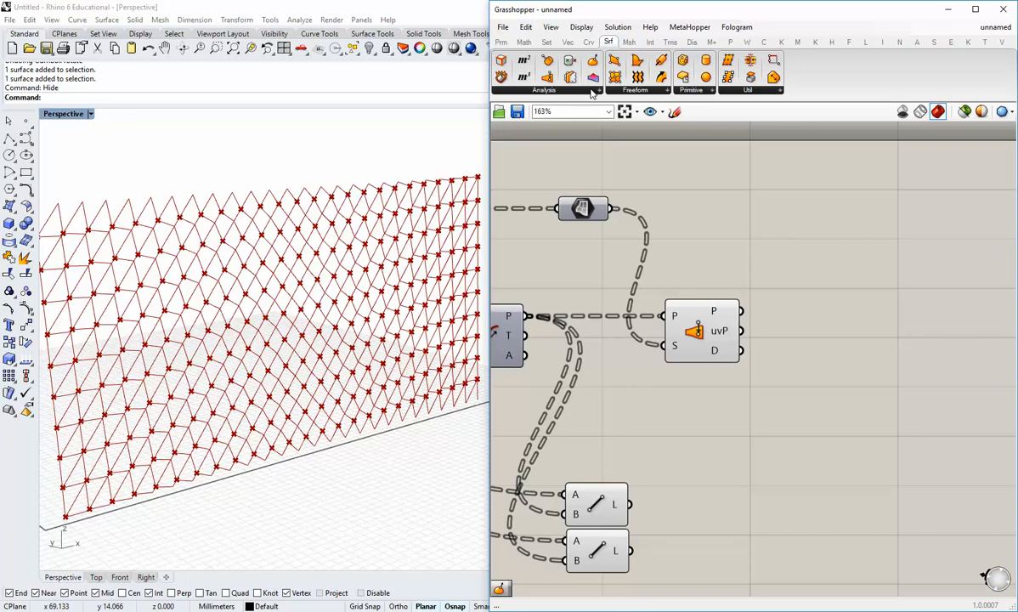
pyautogui.click(592, 90)
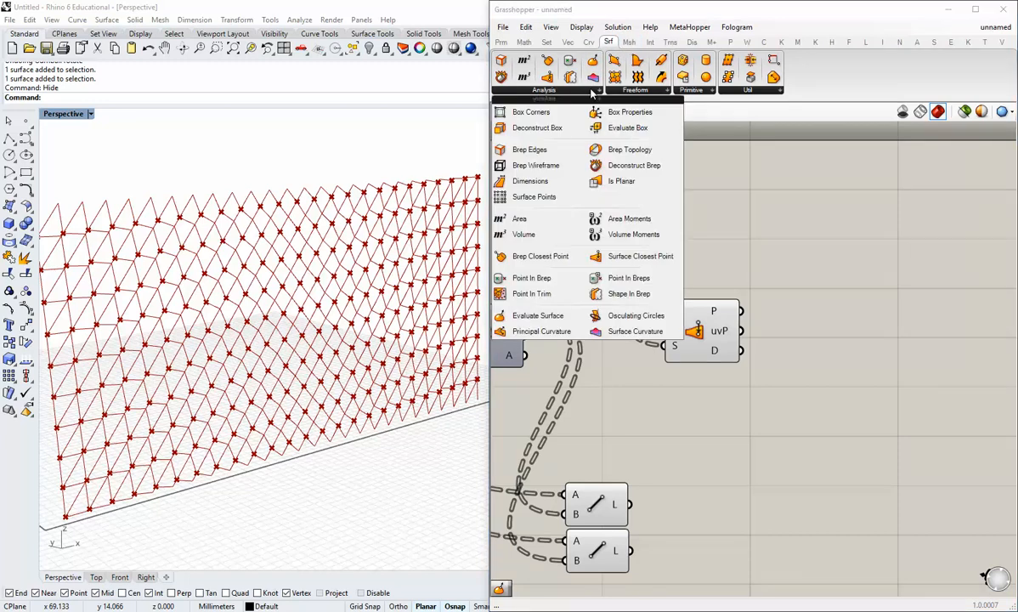
pyautogui.click(550, 316)
pyautogui.click(790, 265)
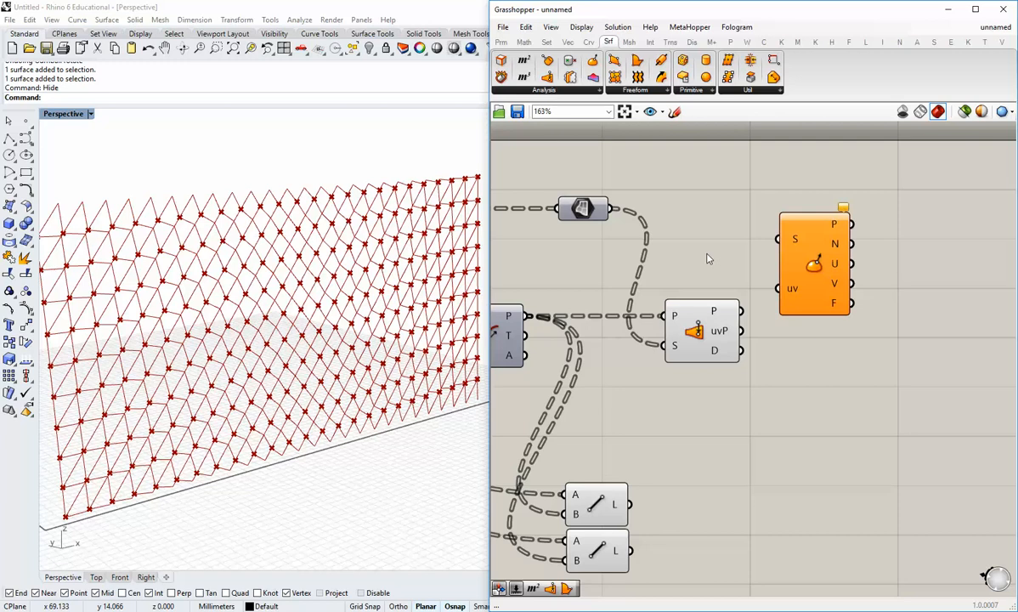
pyautogui.moveTo(611, 209); pyautogui.dragTo(777, 243)
# Connect the uvP output of Surface Closest Point to the uv input of Evaluate Surface and align that component with the Surface parameter.
pyautogui.moveTo(719, 259); pyautogui.dragTo(937, 270, button='right')
pyautogui.click(704, 337)
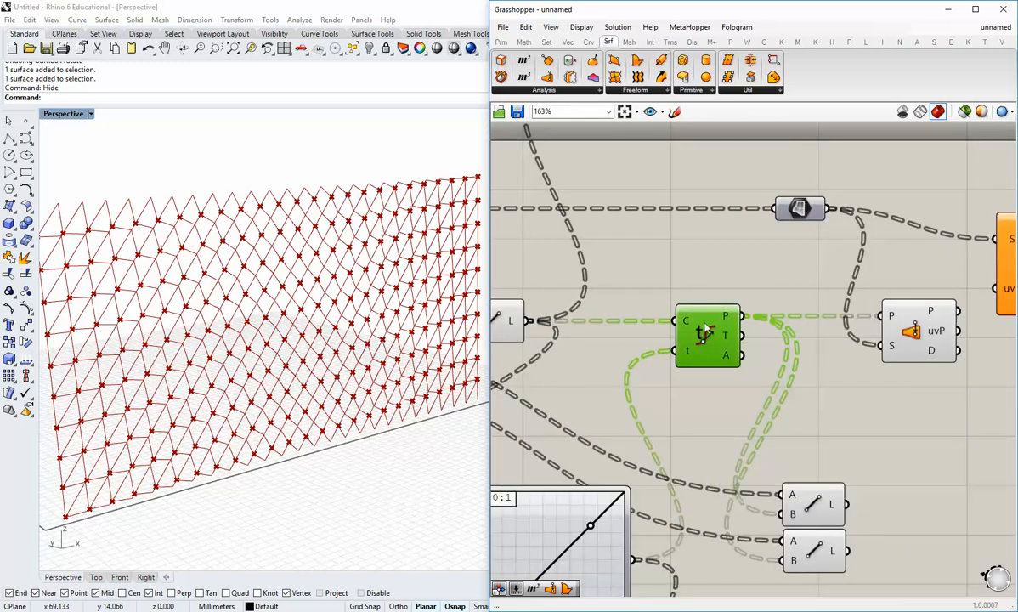
pyautogui.click(723, 283)
pyautogui.moveTo(869, 246); pyautogui.dragTo(661, 263, button='right')
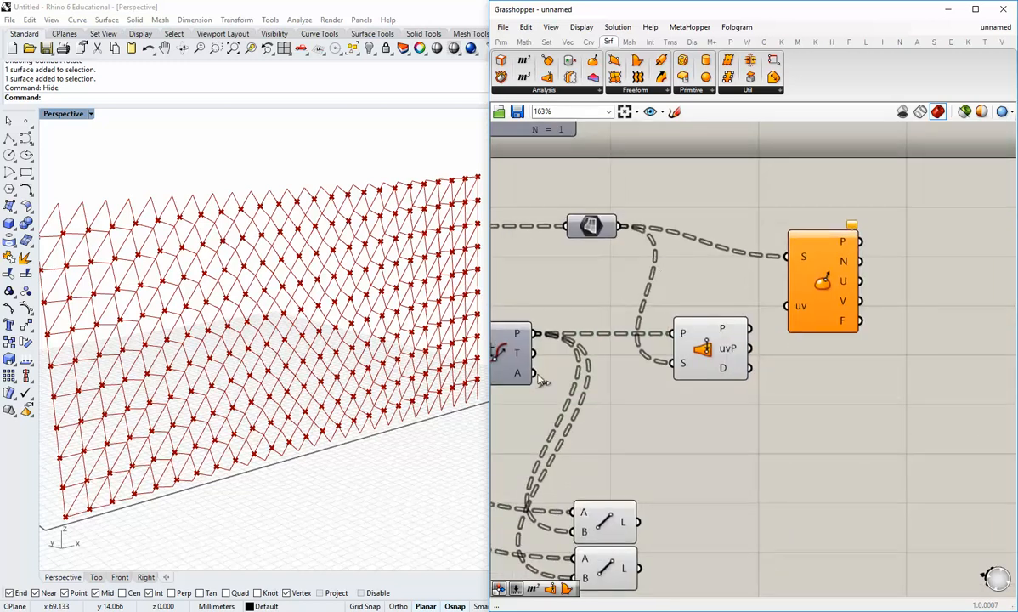
pyautogui.moveTo(508, 357); pyautogui.dragTo(561, 364, button='right')
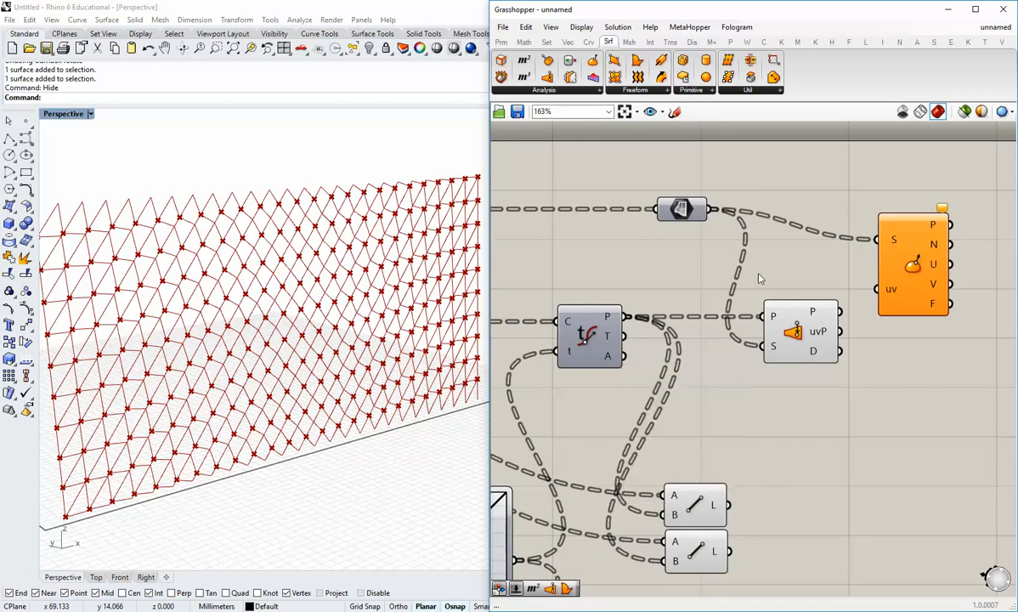
pyautogui.moveTo(808, 320); pyautogui.dragTo(713, 336, button='right')
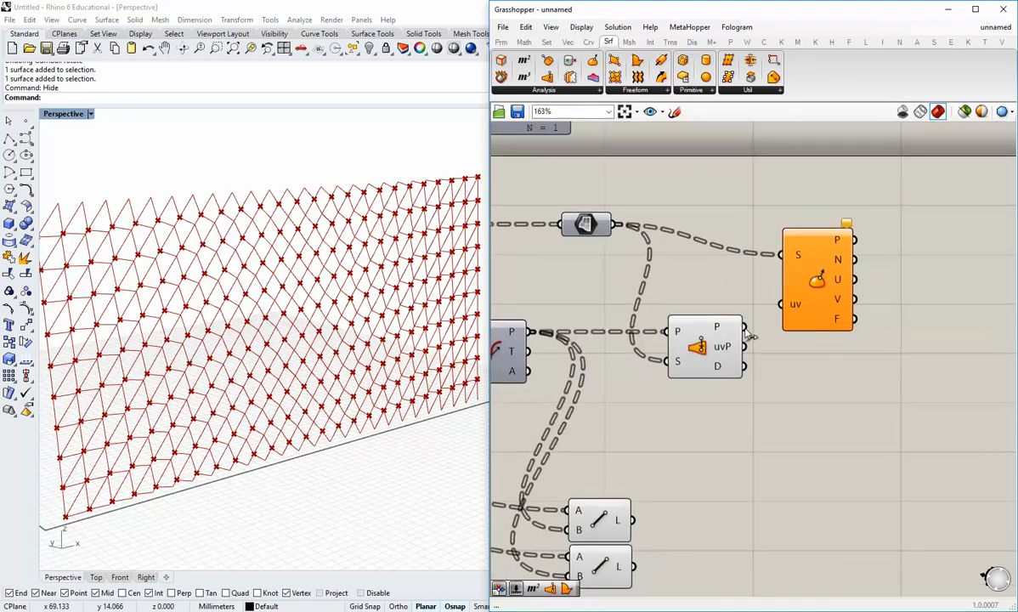
pyautogui.moveTo(745, 347); pyautogui.dragTo(815, 259)
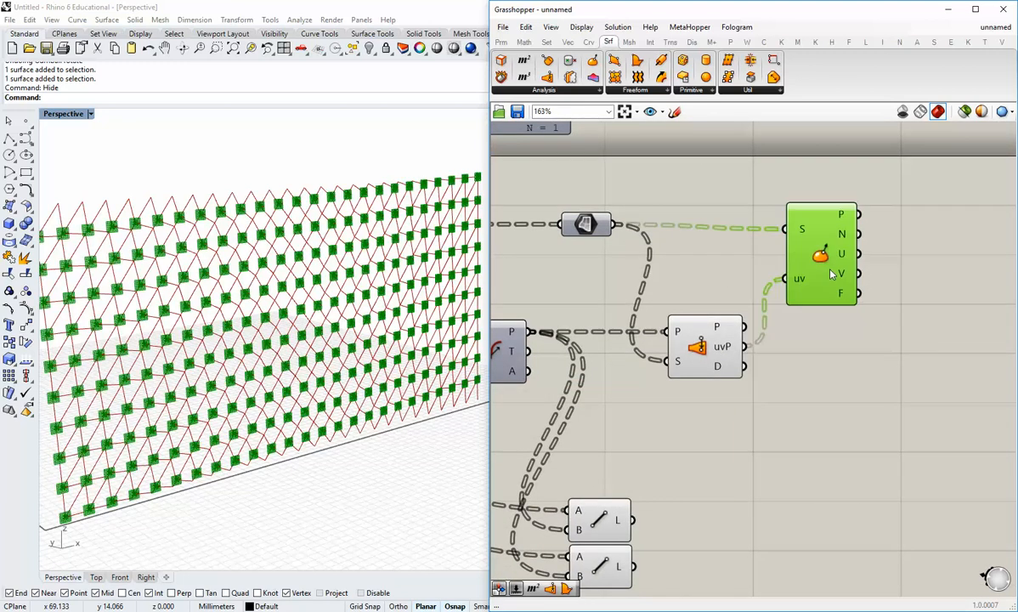
pyautogui.click(798, 318)
# Turn off the preview of Surface Closest Point and Evaluate Surface, and move Evaluate Surface slightly closer to its sources.
pyautogui.rightClick(707, 352)
pyautogui.click(750, 368)
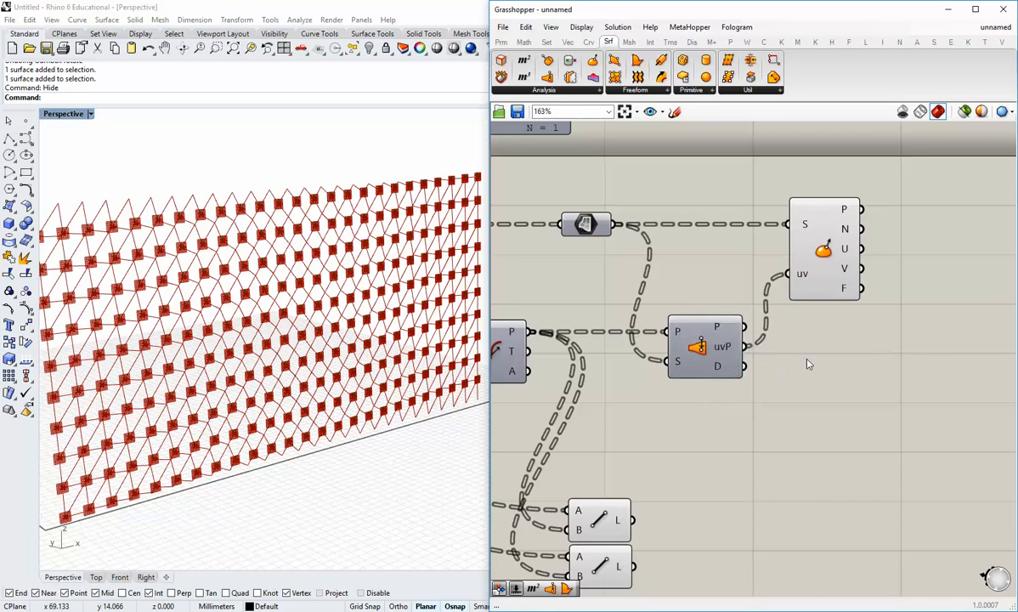
pyautogui.rightClick(824, 248)
pyautogui.click(848, 272)
pyautogui.moveTo(832, 267); pyautogui.dragTo(814, 267)
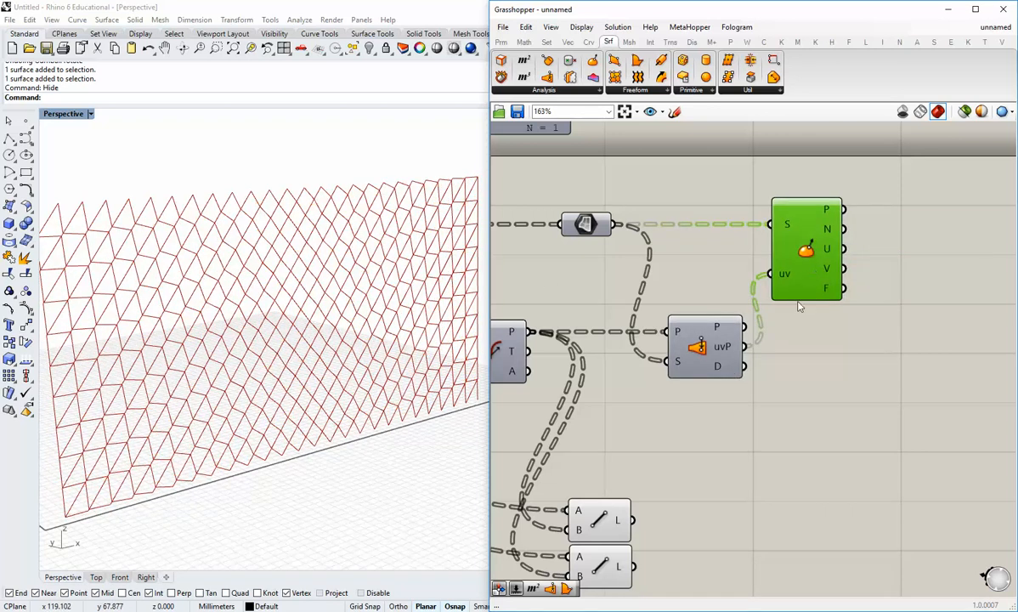
pyautogui.click(804, 316)
pyautogui.moveTo(832, 331); pyautogui.dragTo(781, 338, button='right')
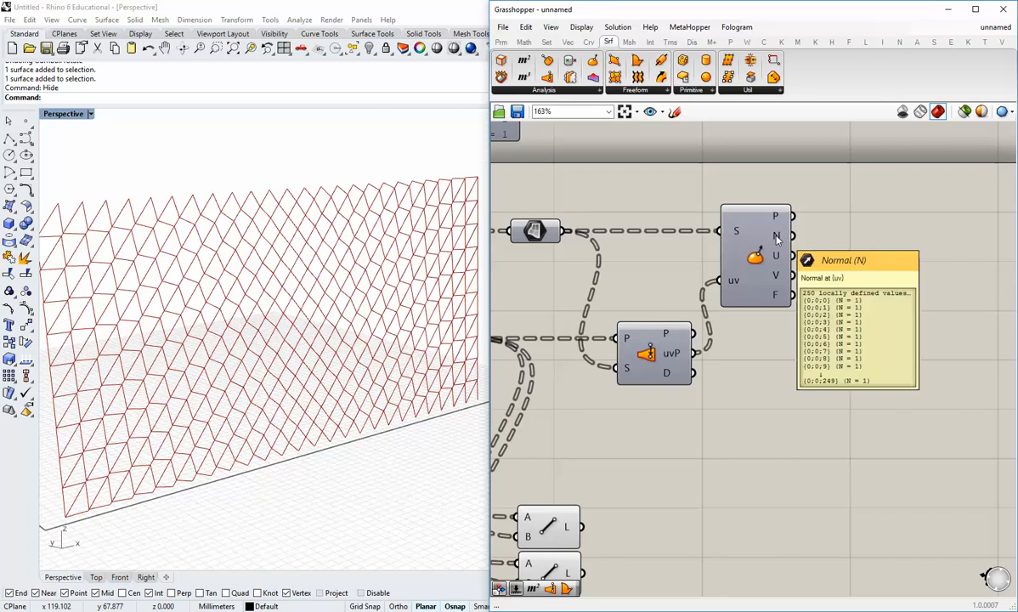
# Add a Move component beside Evaluate Surface, connect the P output to its G input, and leave space between the two components.
pyautogui.moveTo(778, 221)
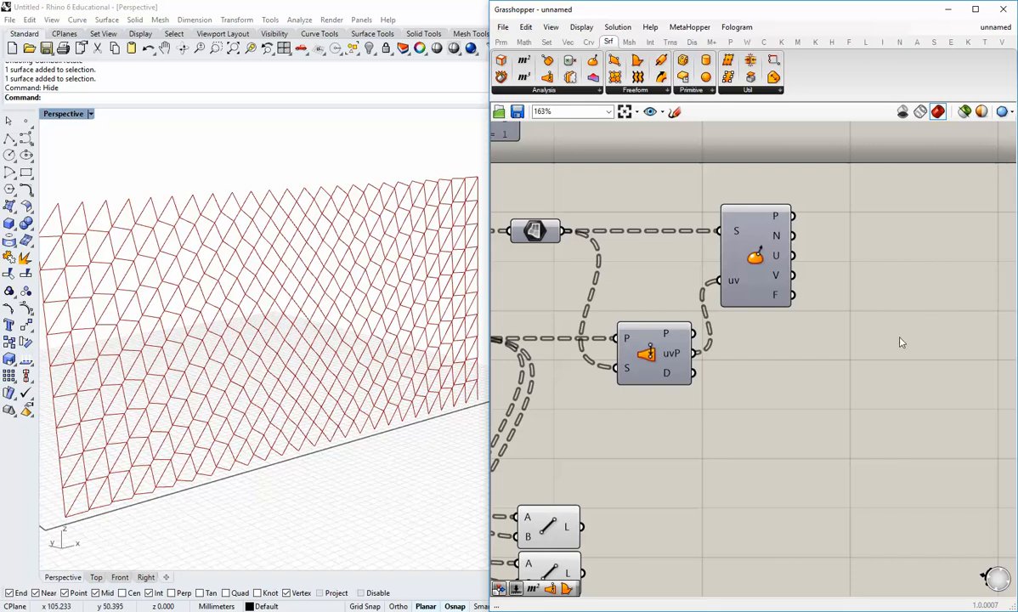
pyautogui.scroll(-3, 901, 342)
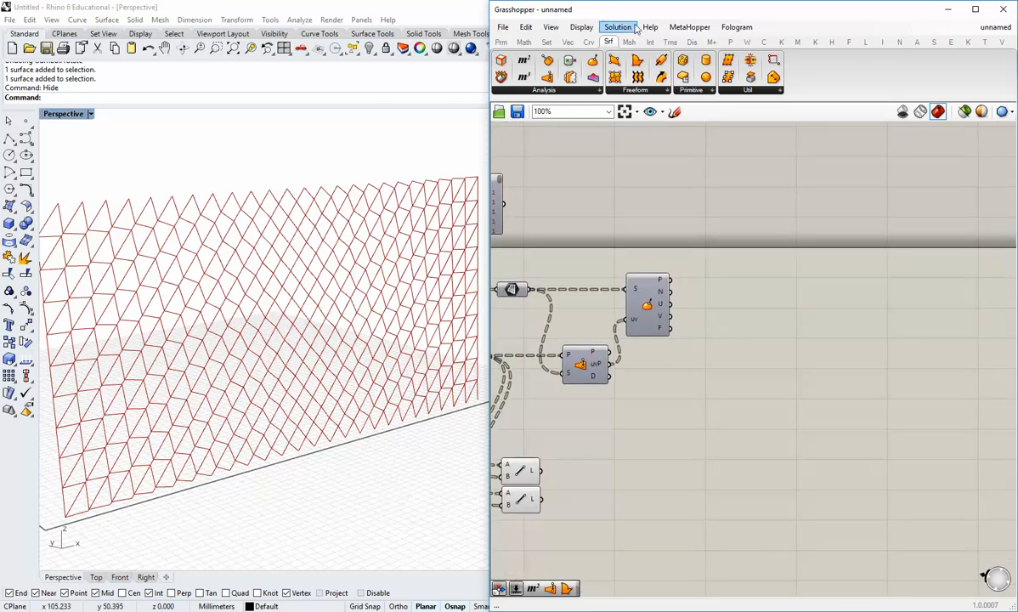
pyautogui.click(671, 41)
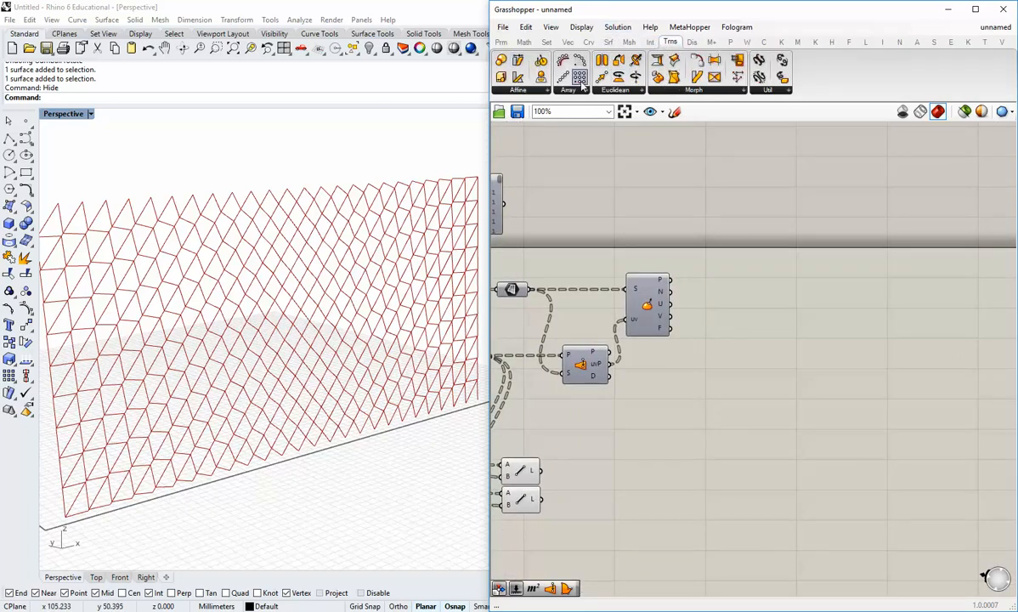
pyautogui.moveTo(567, 80); pyautogui.dragTo(729, 293)
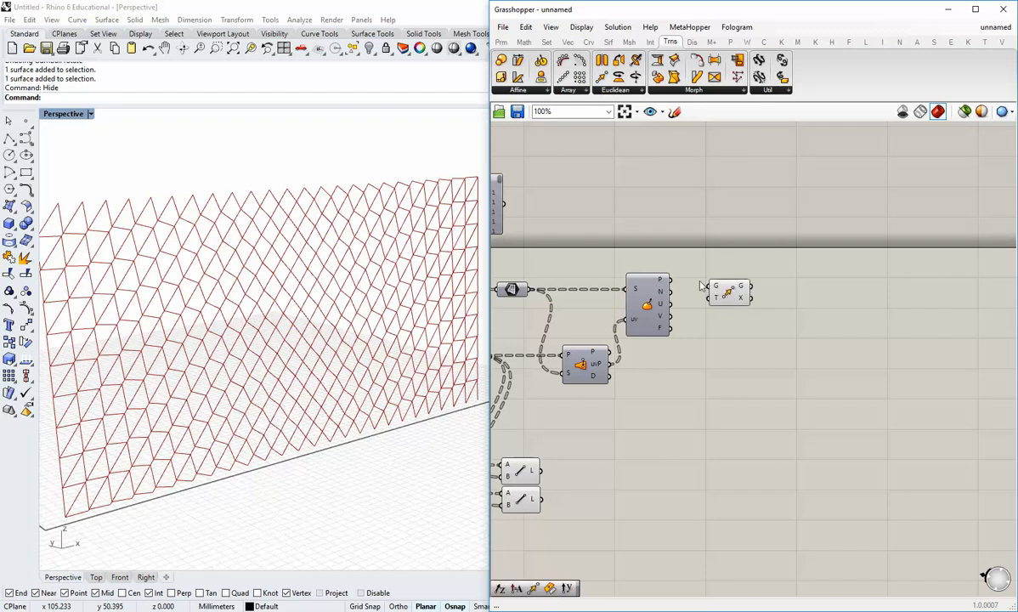
pyautogui.moveTo(670, 279); pyautogui.dragTo(757, 290)
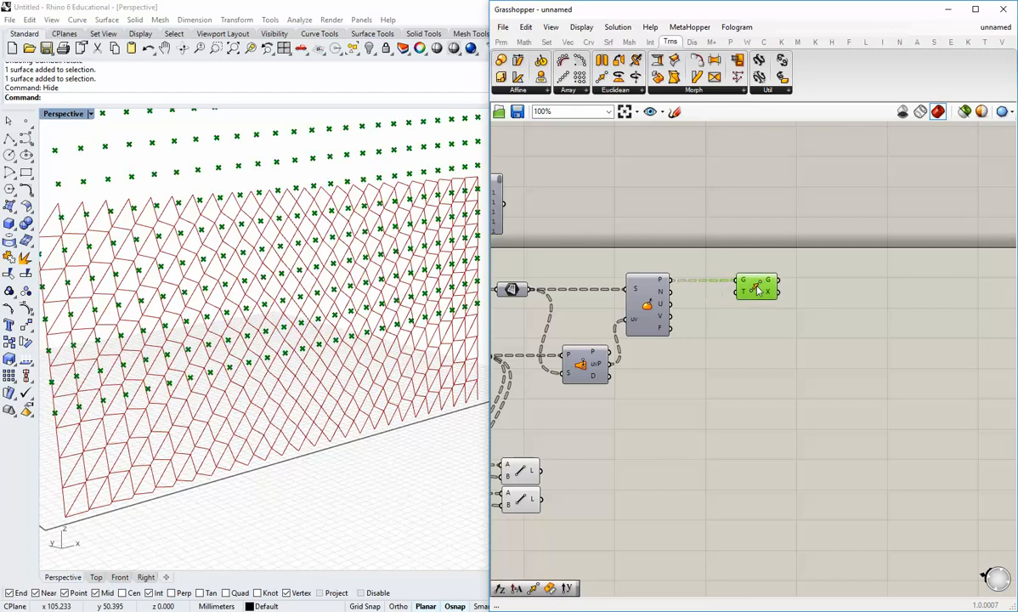
pyautogui.click(699, 325)
pyautogui.scroll(1, 695, 311)
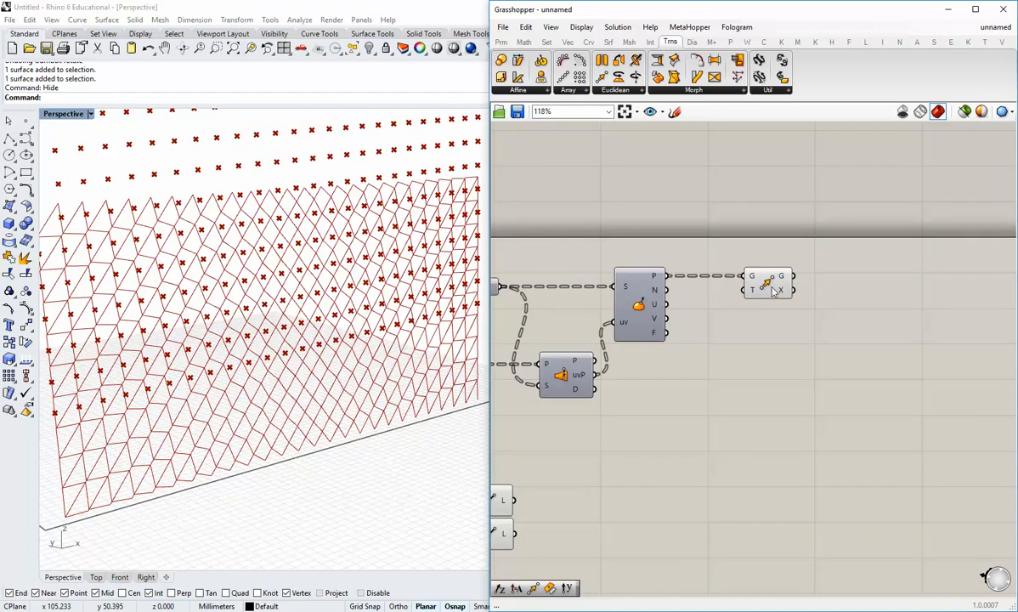
pyautogui.moveTo(772, 290); pyautogui.dragTo(796, 290)
pyautogui.click(704, 307)
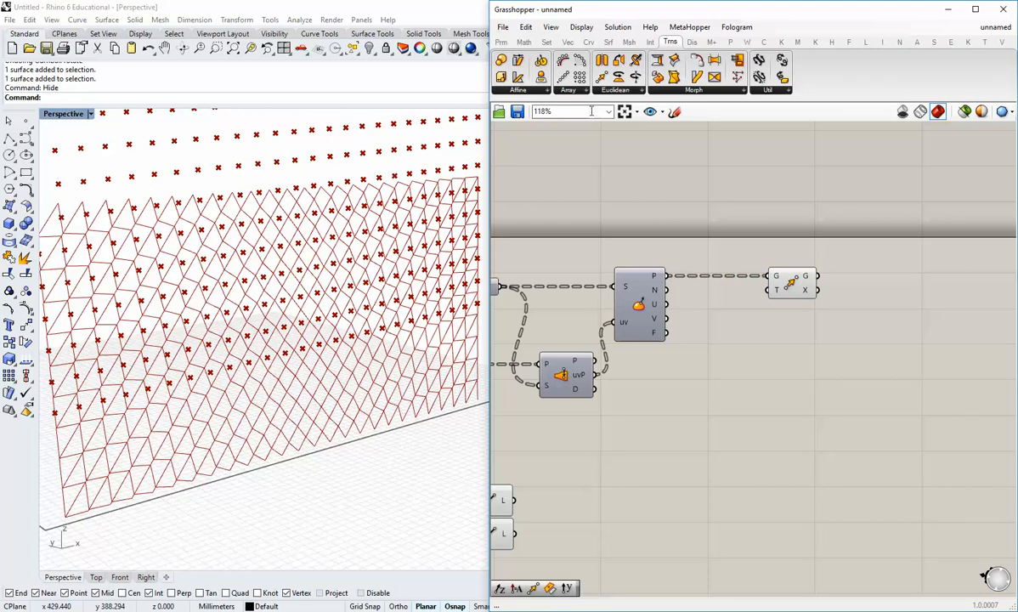
# Add an Amplitude vector component, feed it the Evaluate Surface normals (N), and connect its output to the T input of Move.
pyautogui.click(568, 41)
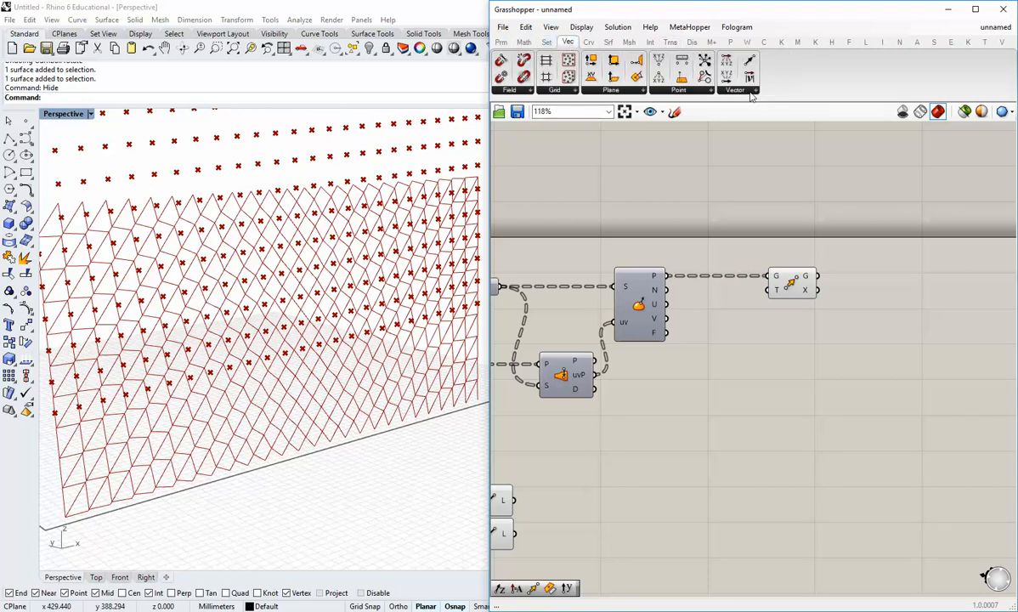
pyautogui.click(747, 91)
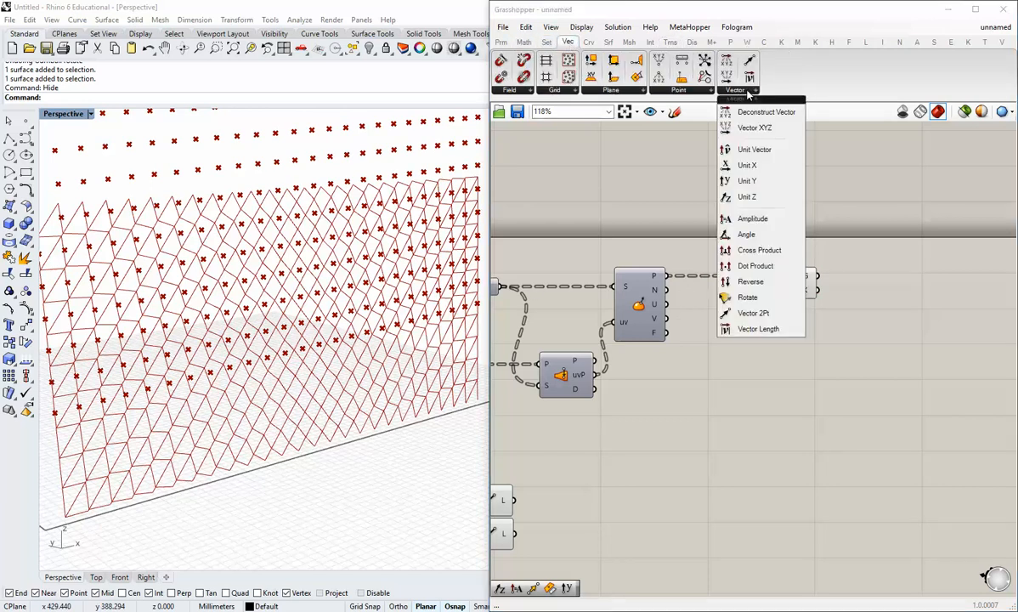
pyautogui.click(752, 219)
pyautogui.click(722, 314)
pyautogui.moveTo(668, 290); pyautogui.dragTo(790, 291)
pyautogui.click(784, 338)
pyautogui.hotkey('ctrl', 'z')
# Examine the moved points' offset from the wall pattern in the side, top and perspective views.
pyautogui.moveTo(160, 280); pyautogui.dragTo(313, 312, button='right')
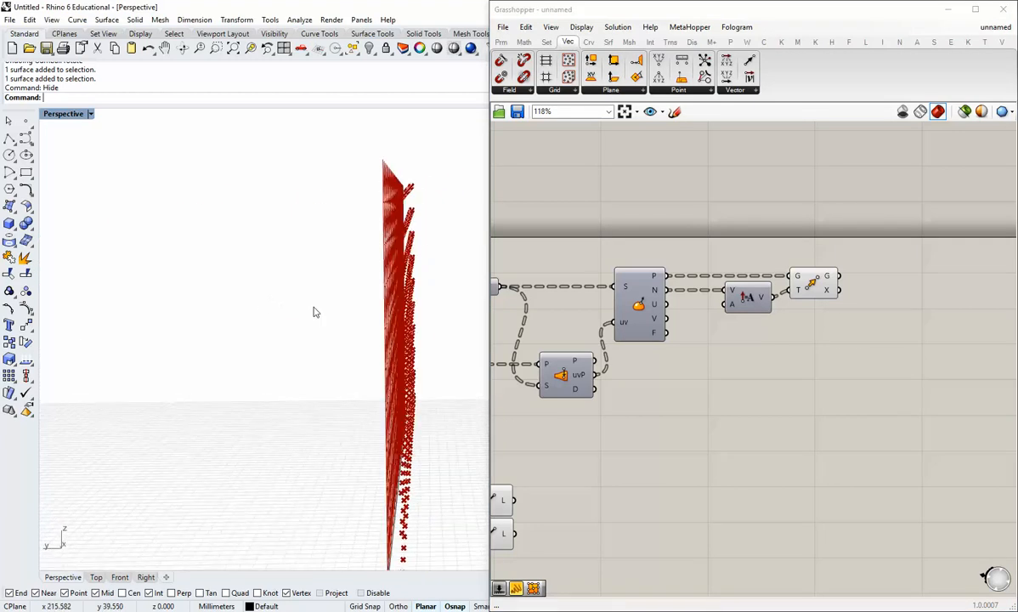
pyautogui.moveTo(436, 304); pyautogui.dragTo(285, 321, button='right')
pyautogui.doubleClick(66, 116)
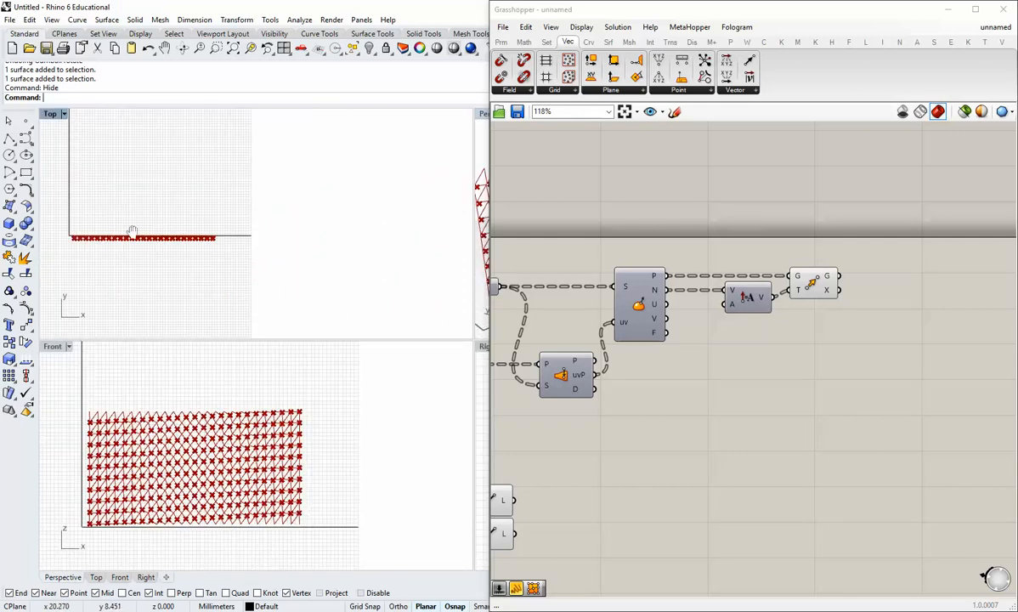
pyautogui.scroll(5, 204, 259)
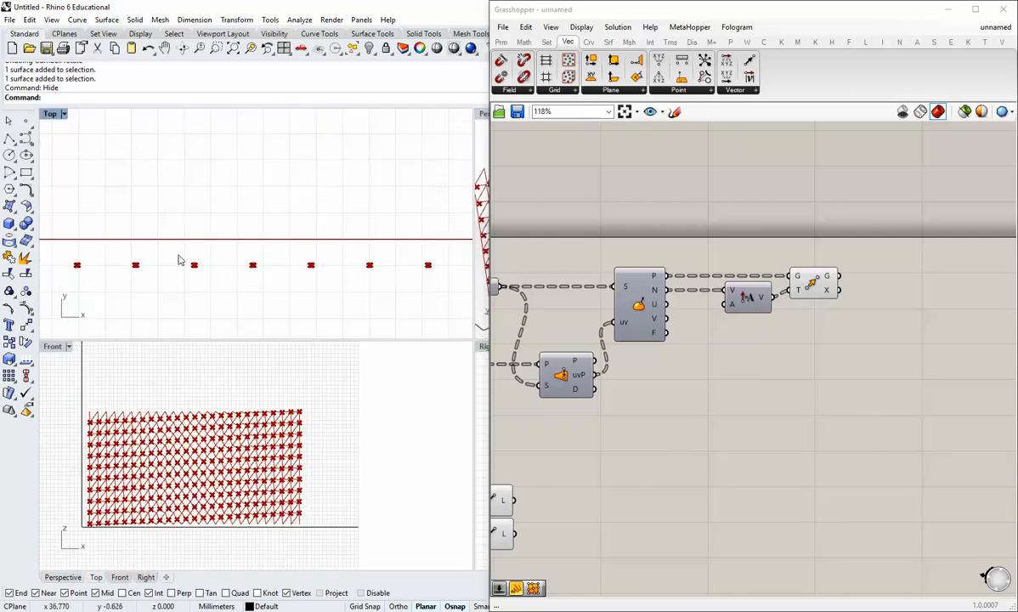
pyautogui.scroll(-5, 212, 182)
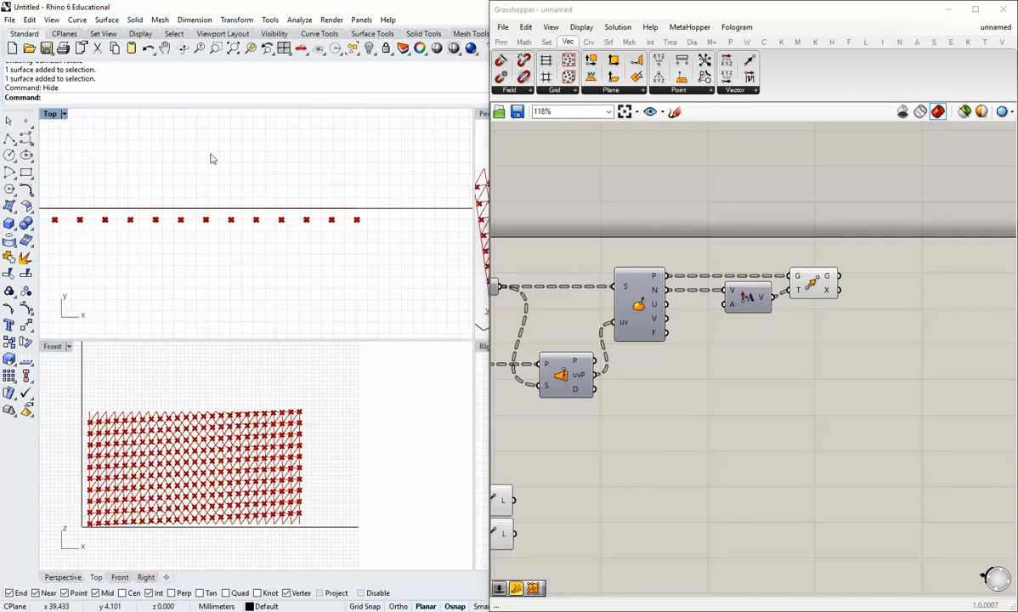
pyautogui.doubleClick(482, 118)
pyautogui.moveTo(281, 298); pyautogui.dragTo(170, 236, button='right')
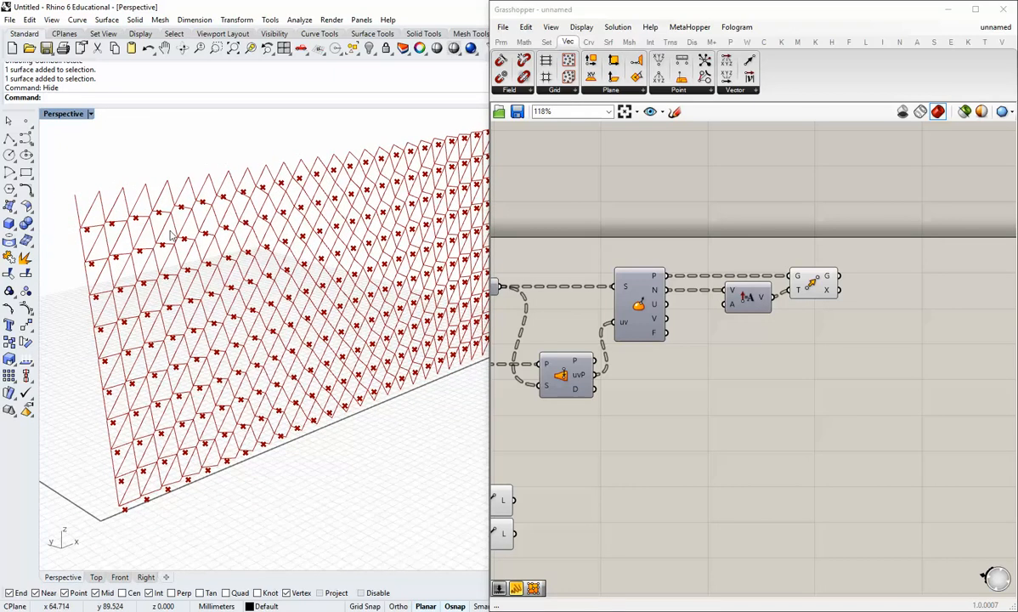
pyautogui.scroll(2, 146, 245)
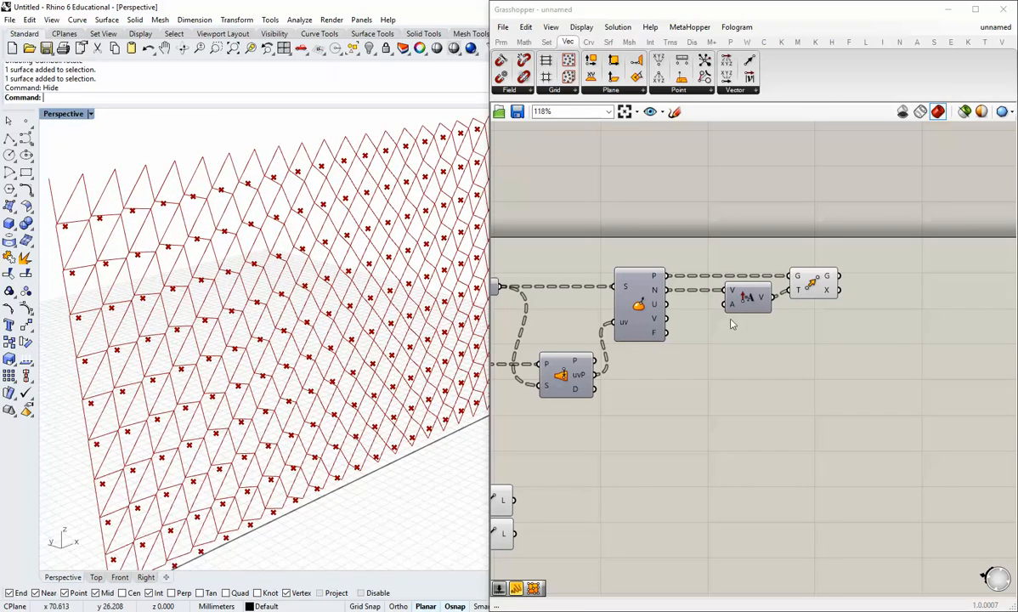
# Add a number slider, connect it to the A input of the Amplitude component, and set it to 1.000.
pyautogui.click(659, 352)
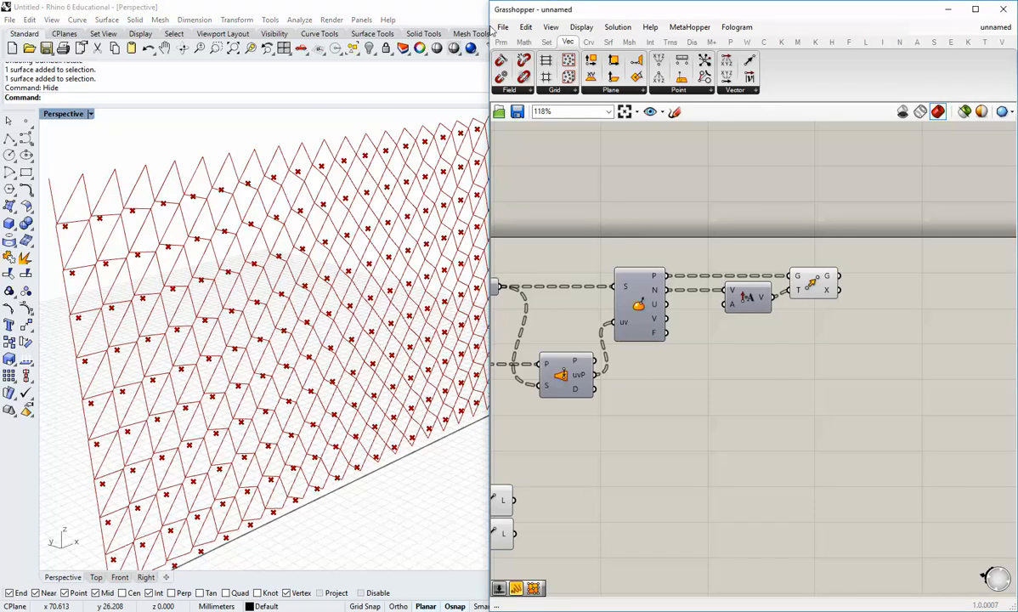
pyautogui.click(502, 42)
pyautogui.click(675, 62)
pyautogui.click(652, 368)
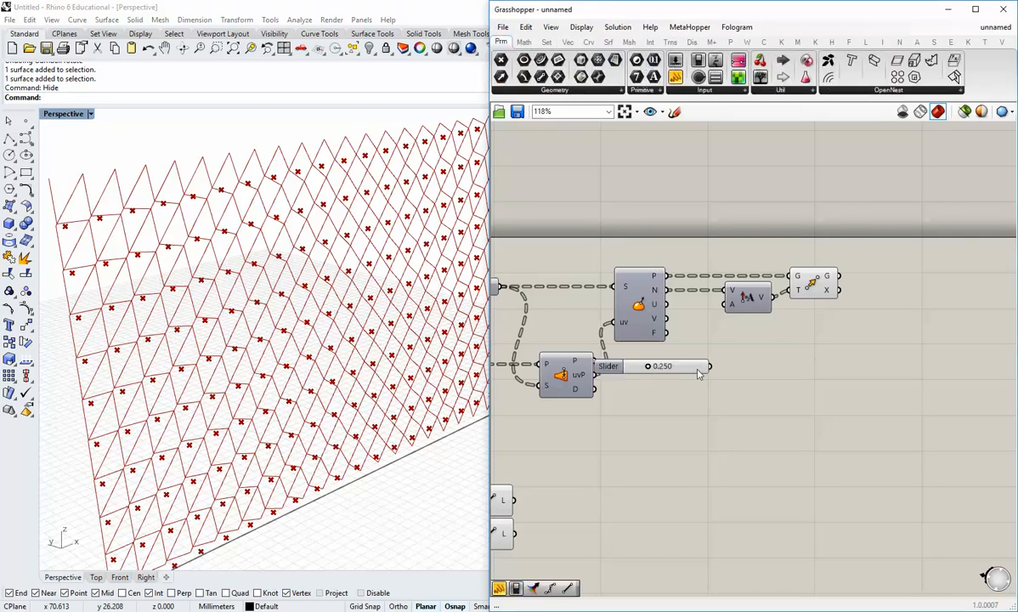
pyautogui.moveTo(710, 365); pyautogui.dragTo(731, 305)
pyautogui.moveTo(712, 365); pyautogui.dragTo(741, 372)
pyautogui.moveTo(391, 302); pyautogui.dragTo(200, 340, button='right')
pyautogui.moveTo(697, 375); pyautogui.dragTo(765, 375)
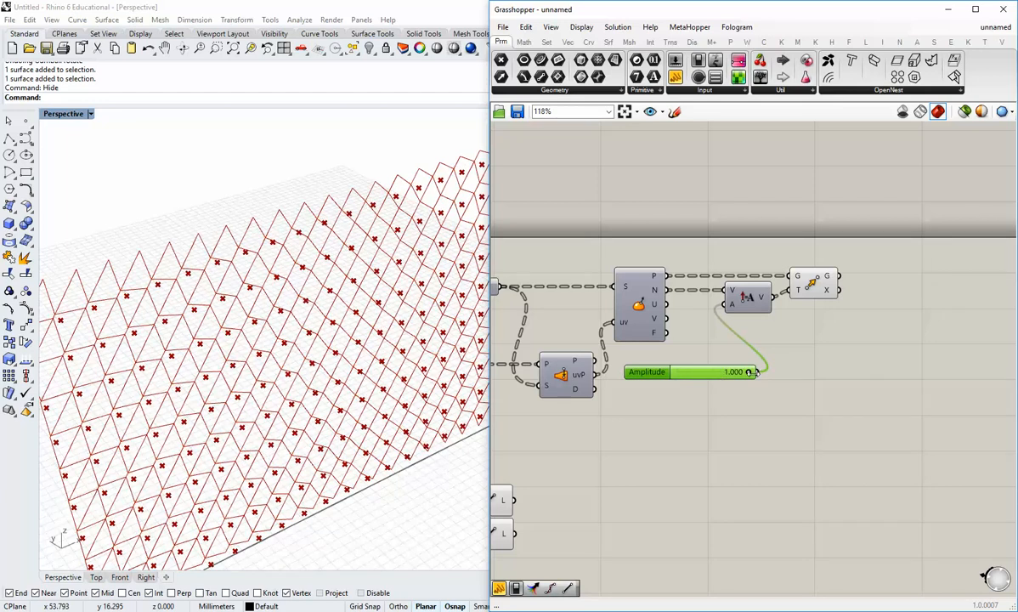
# Shift the Amplitude and Move components away from Evaluate Surface and tidy the amplitude slider's position below them.
pyautogui.moveTo(750, 374); pyautogui.dragTo(808, 376)
pyautogui.moveTo(846, 317); pyautogui.dragTo(787, 304)
pyautogui.keyDown('shift'); pyautogui.click(748, 301); pyautogui.keyUp('shift')
pyautogui.moveTo(804, 353); pyautogui.dragTo(809, 357)
pyautogui.moveTo(693, 374); pyautogui.dragTo(693, 360)
pyautogui.click(687, 401)
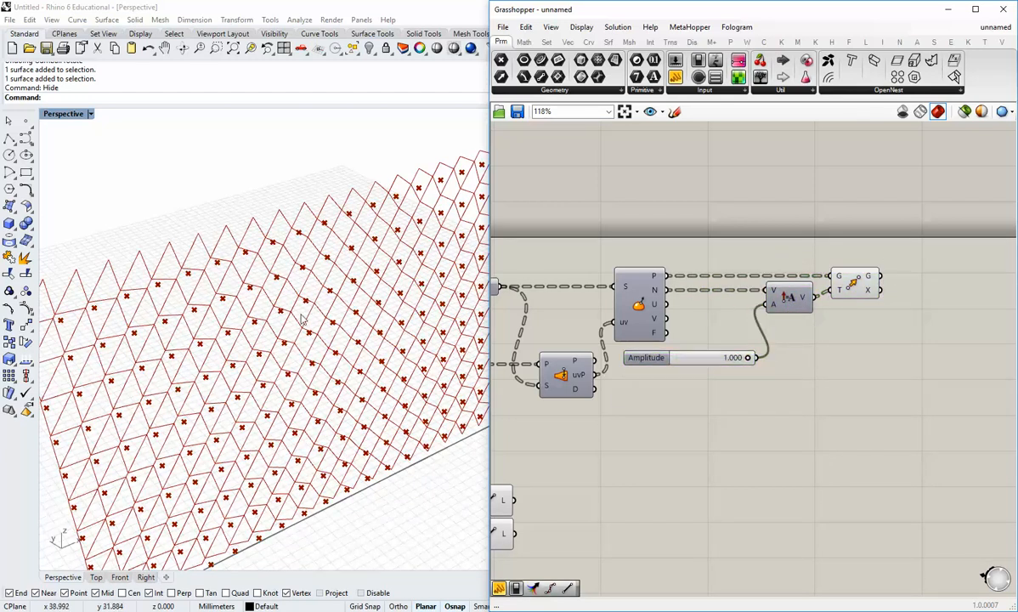
# Examine the offset points against the pattern and highlight the Evaluate Curve and two lower Line components to identify their geometry.
pyautogui.scroll(-5, 294, 323)
pyautogui.moveTo(289, 333); pyautogui.dragTo(110, 313, button='right')
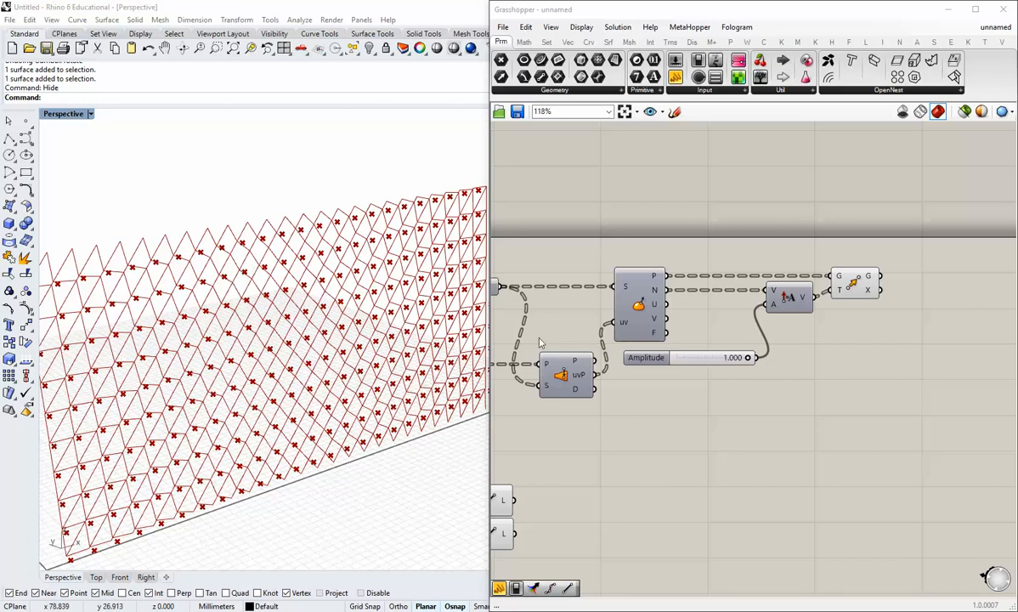
pyautogui.rightClick(804, 366)
pyautogui.moveTo(804, 366); pyautogui.dragTo(885, 368, button='right')
pyautogui.moveTo(527, 414); pyautogui.dragTo(685, 358, button='right')
pyautogui.scroll(2, 662, 347)
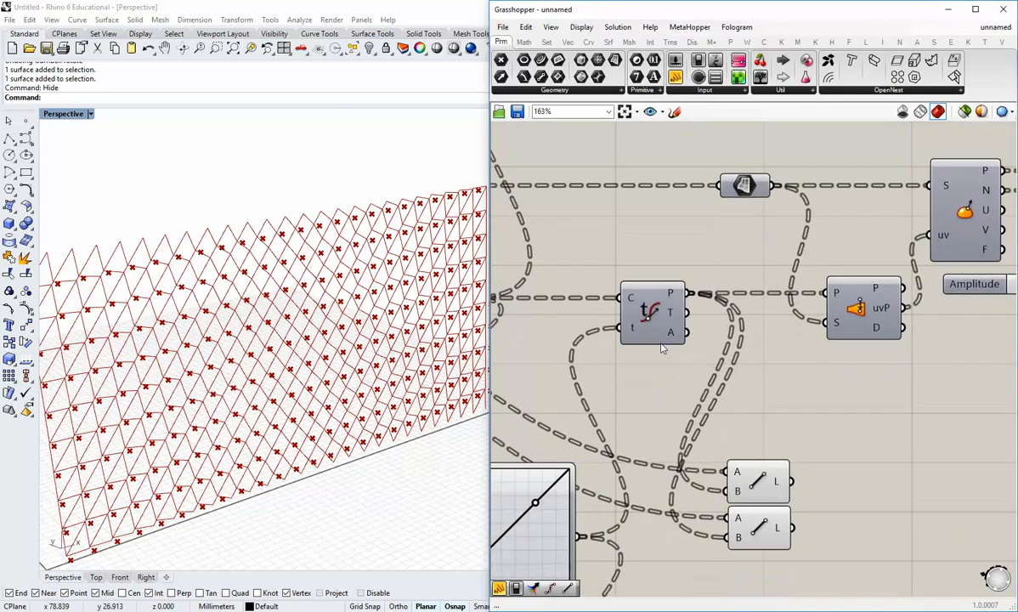
pyautogui.click(660, 317)
pyautogui.click(751, 483)
pyautogui.click(754, 522)
pyautogui.click(708, 404)
# Turn off the preview of the Line component feeding Evaluate Curve and of the two lower Line components.
pyautogui.moveTo(652, 317); pyautogui.dragTo(735, 298, button='right')
pyautogui.scroll(-3, 663, 323)
pyautogui.click(585, 300)
pyautogui.rightClick(583, 301)
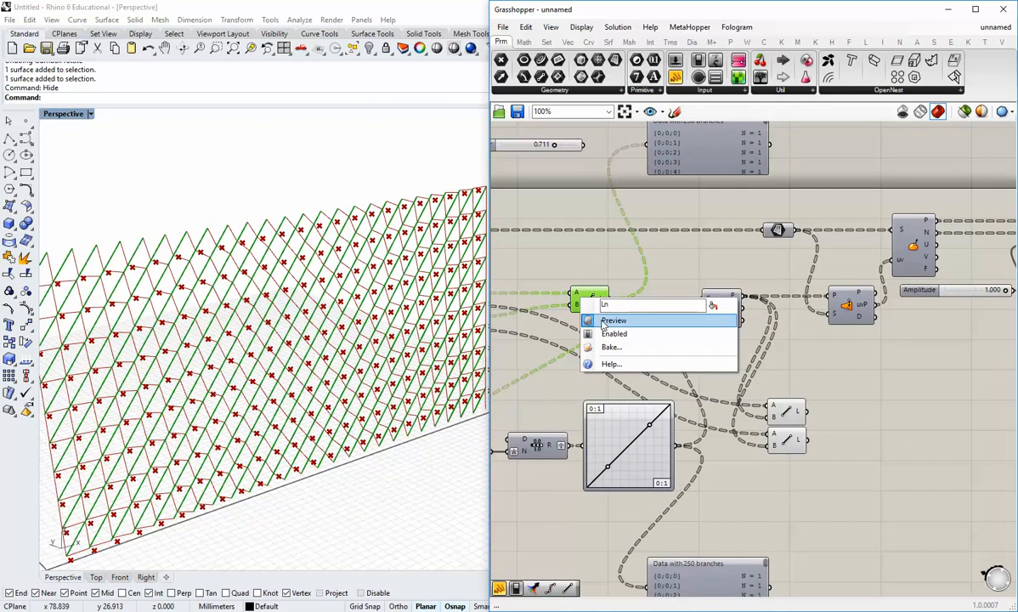
pyautogui.click(603, 322)
pyautogui.click(783, 412)
pyautogui.middleClick(782, 411)
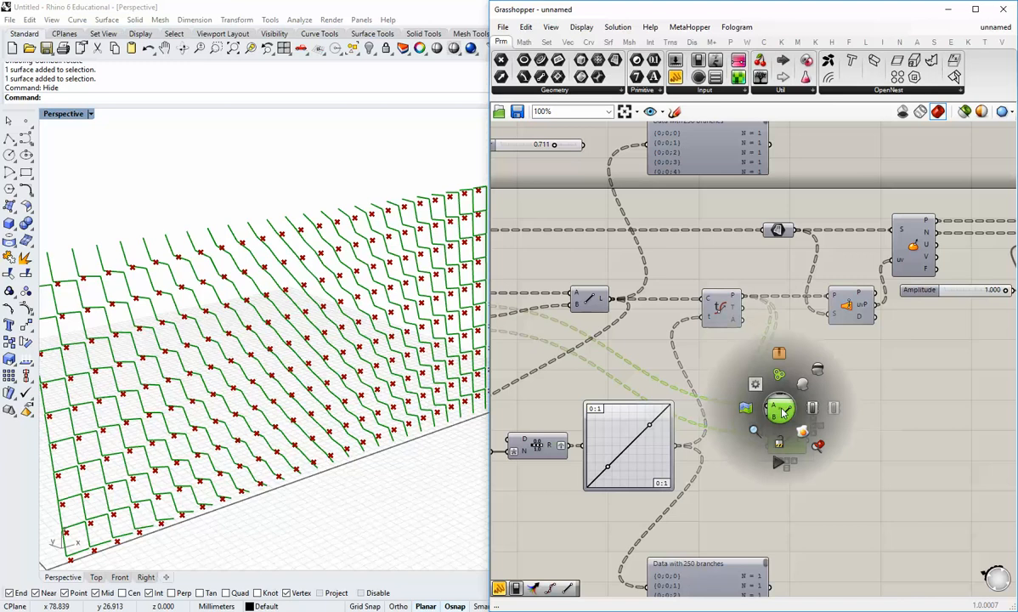
pyautogui.click(816, 372)
pyautogui.scroll(-3, 838, 357)
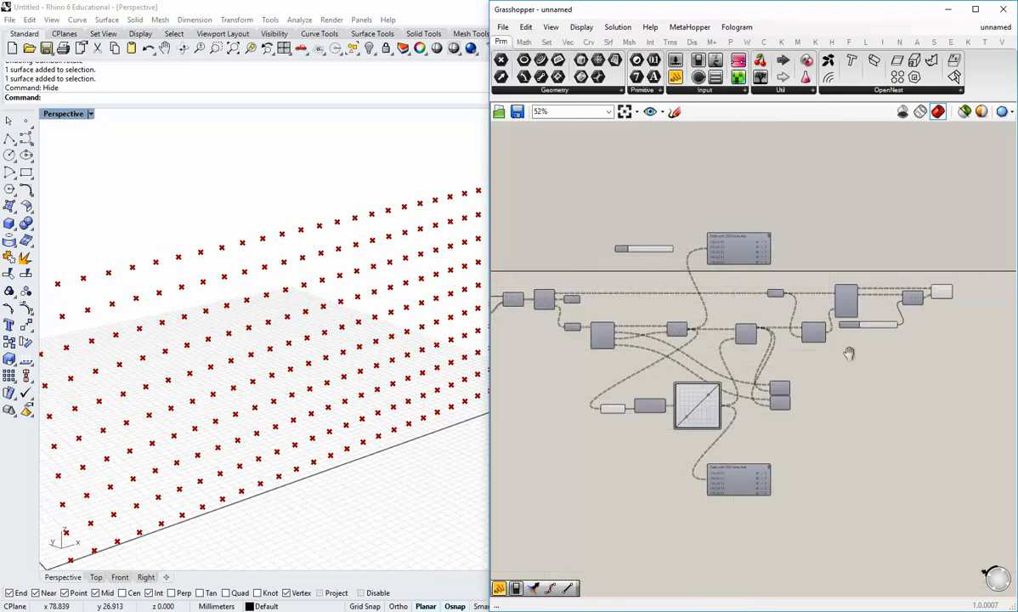
# Turn off the preview of the Move component.
pyautogui.scroll(3, 845, 372)
pyautogui.moveTo(845, 372); pyautogui.dragTo(779, 394, button='right')
pyautogui.click(910, 268)
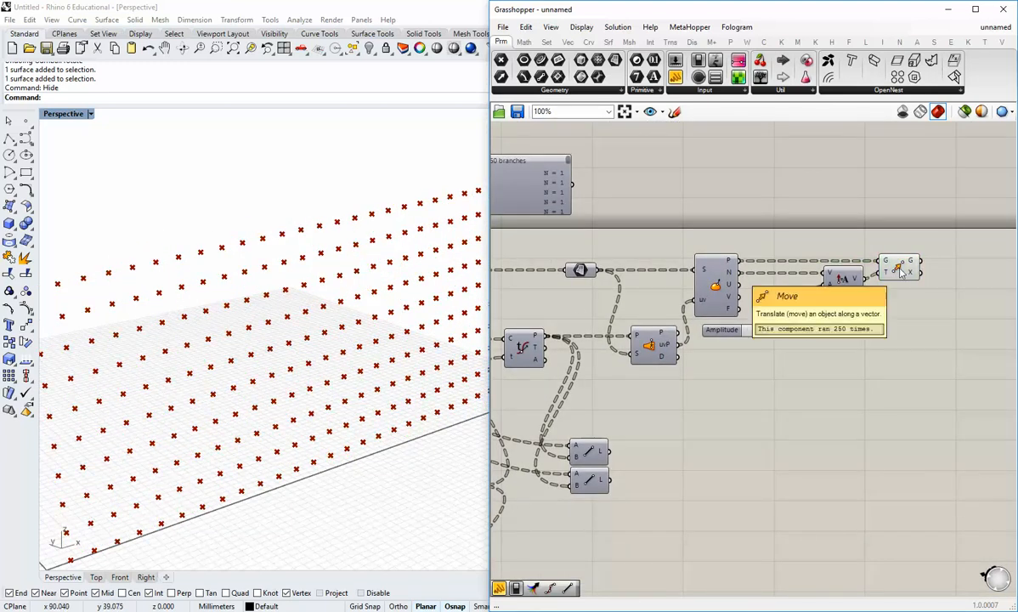
pyautogui.rightClick(897, 279)
pyautogui.click(892, 290)
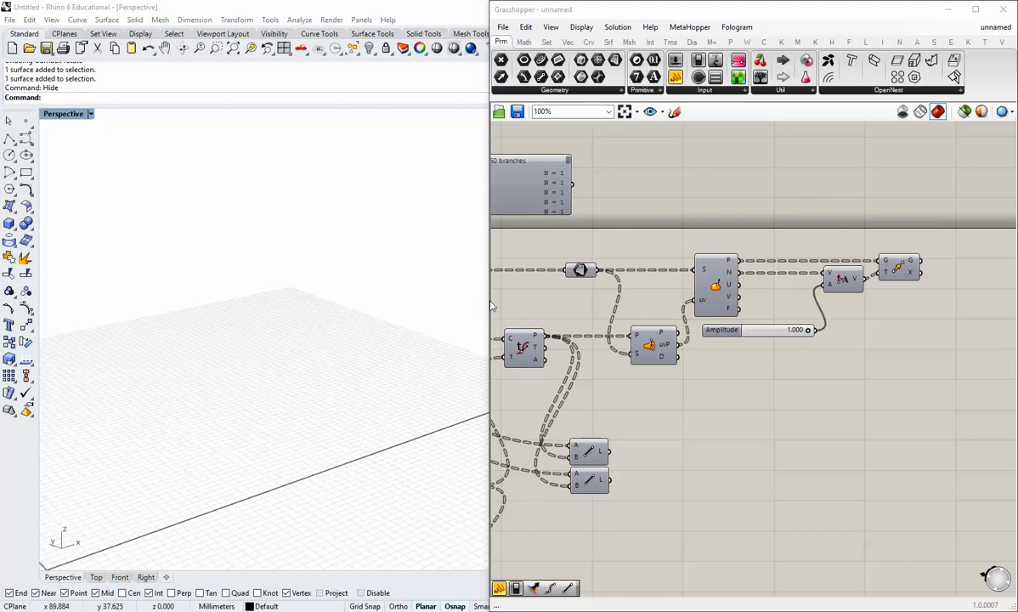
# Add a Point parameter fed by the V output of Deconstruct Brep and place it just below the Move component.
pyautogui.moveTo(485, 303); pyautogui.dragTo(428, 305)
pyautogui.moveTo(532, 314); pyautogui.dragTo(756, 327, button='right')
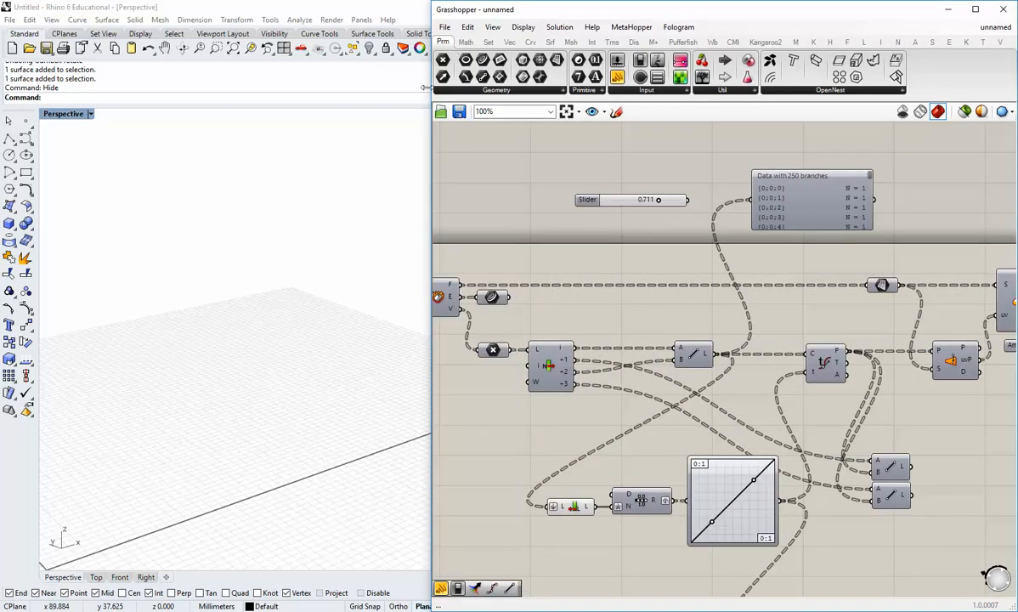
pyautogui.moveTo(443, 61); pyautogui.dragTo(541, 328)
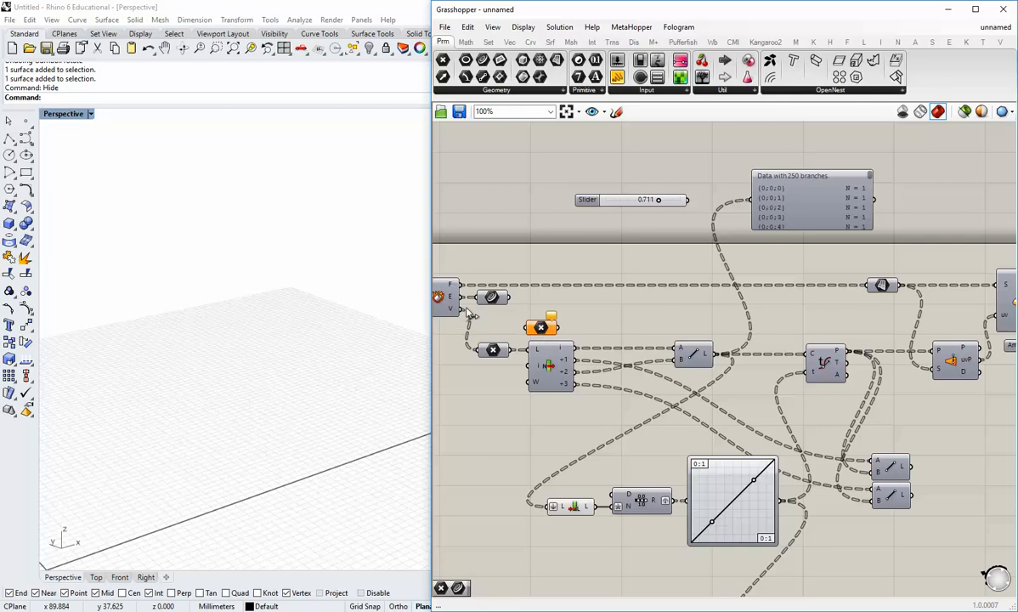
pyautogui.moveTo(465, 308); pyautogui.dragTo(527, 327)
pyautogui.scroll(-2, 577, 328)
pyautogui.moveTo(575, 329); pyautogui.dragTo(544, 340, button='right')
pyautogui.moveTo(518, 339); pyautogui.dragTo(985, 327)
pyautogui.click(975, 357)
pyautogui.moveTo(974, 357); pyautogui.dragTo(642, 410, button='right')
pyautogui.scroll(2, 642, 410)
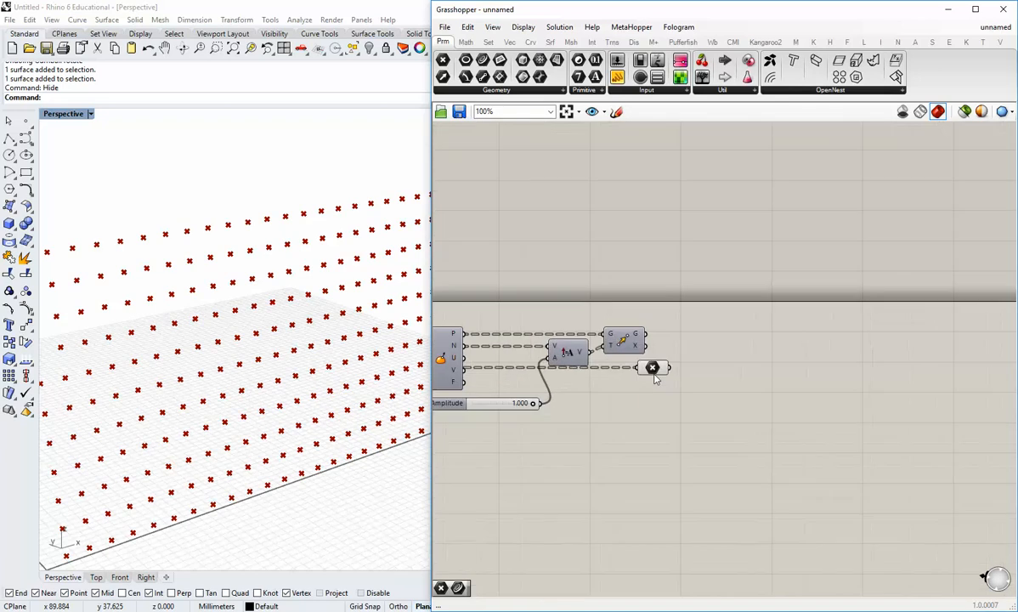
# Turn the preview of the Move component back on.
pyautogui.click(629, 341)
pyautogui.rightClick(629, 342)
pyautogui.click(650, 361)
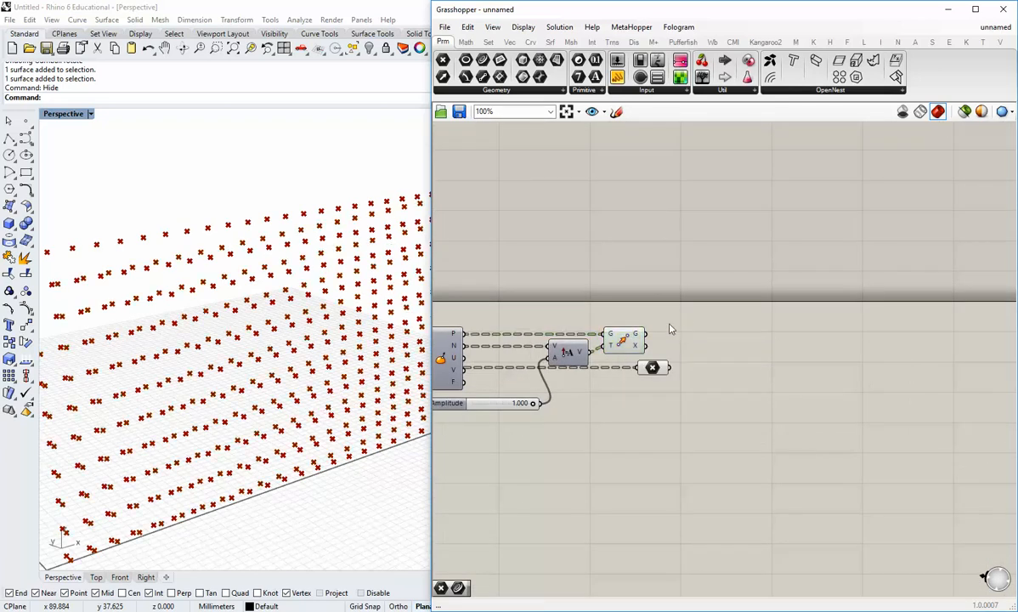
# Shift the Move component farther from the Amplitude component and align the Point parameter directly beneath it.
pyautogui.click(629, 343)
pyautogui.click(652, 367)
pyautogui.moveTo(653, 372); pyautogui.dragTo(658, 347)
pyautogui.click(687, 344)
pyautogui.click(687, 355)
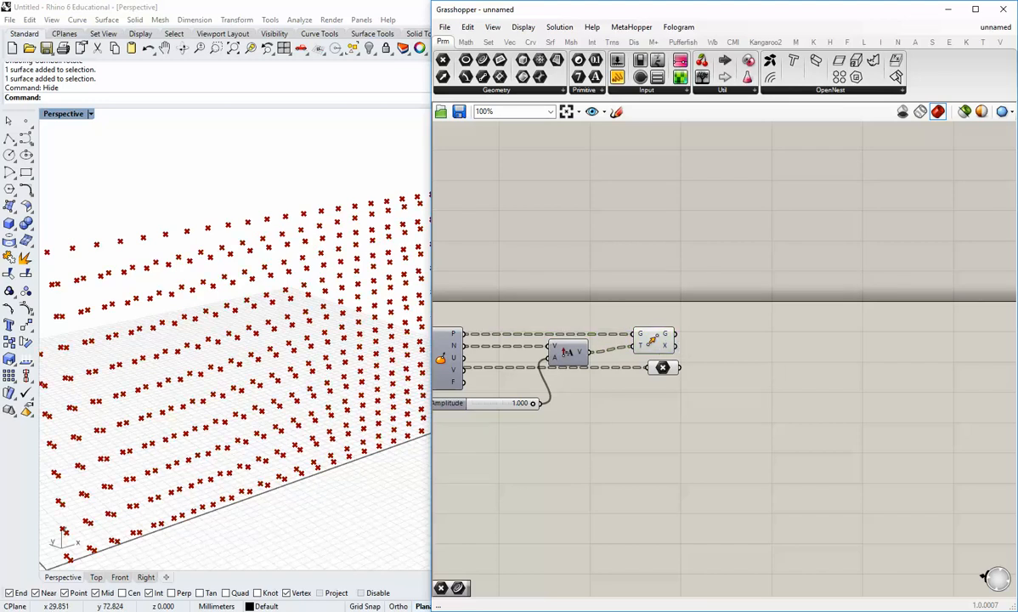
pyautogui.moveTo(670, 340)
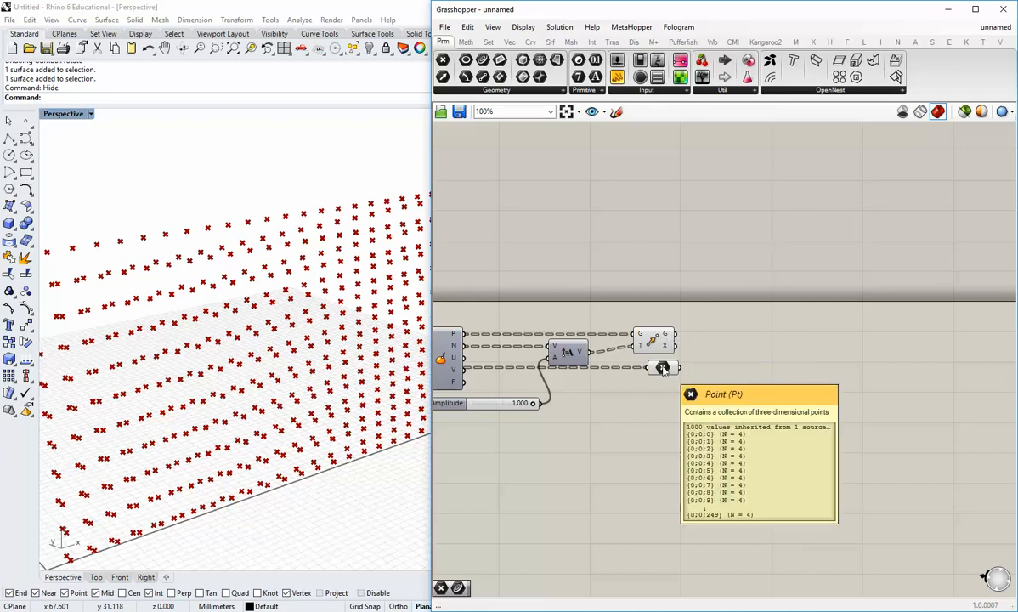
pyautogui.click(662, 369)
pyautogui.click(686, 286)
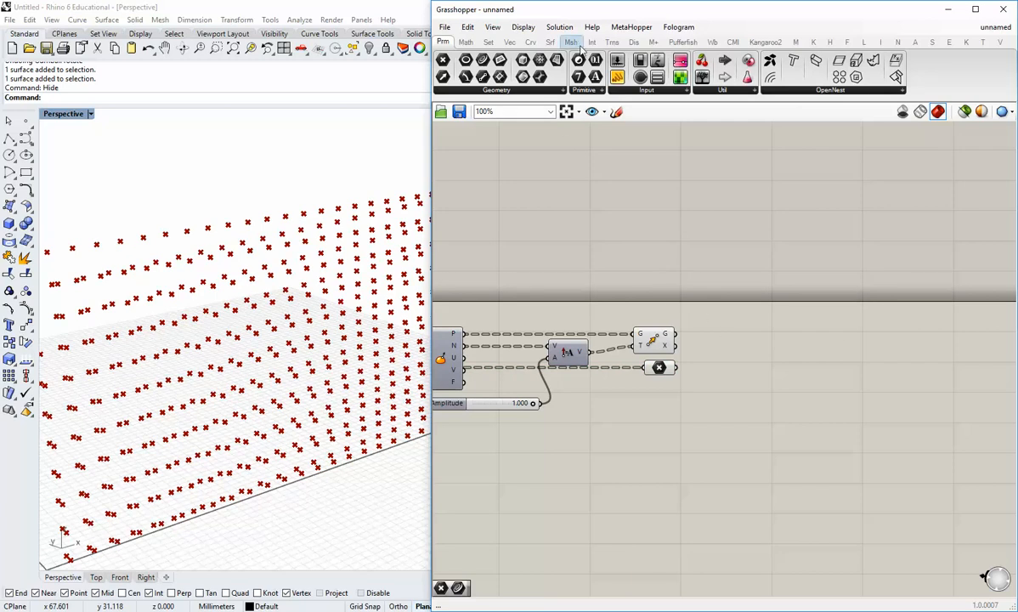
# Add a Line component with the Move component's G output as input A and the Point parameter as input B.
pyautogui.click(550, 41)
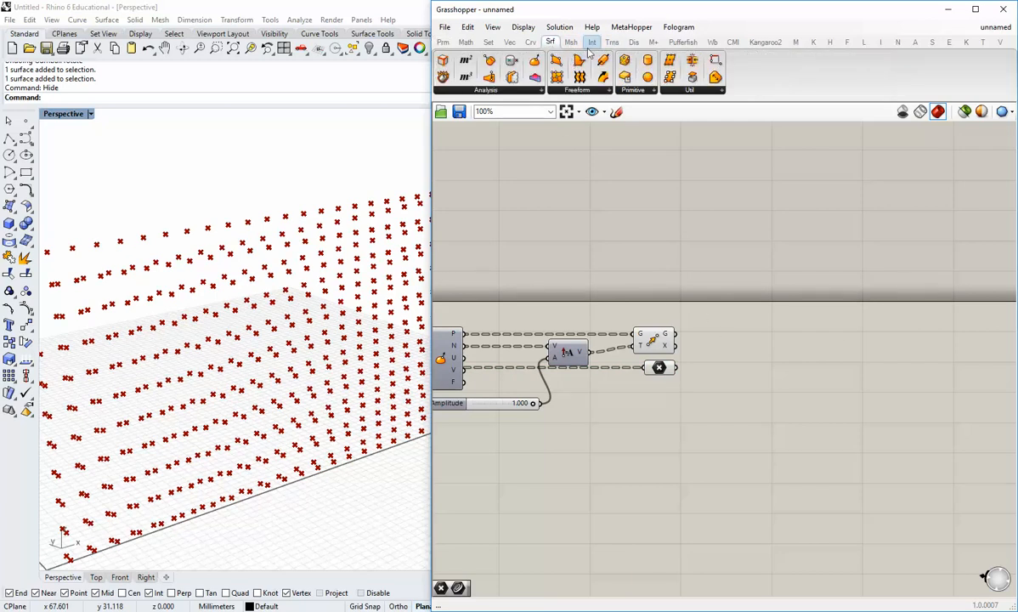
pyautogui.click(530, 41)
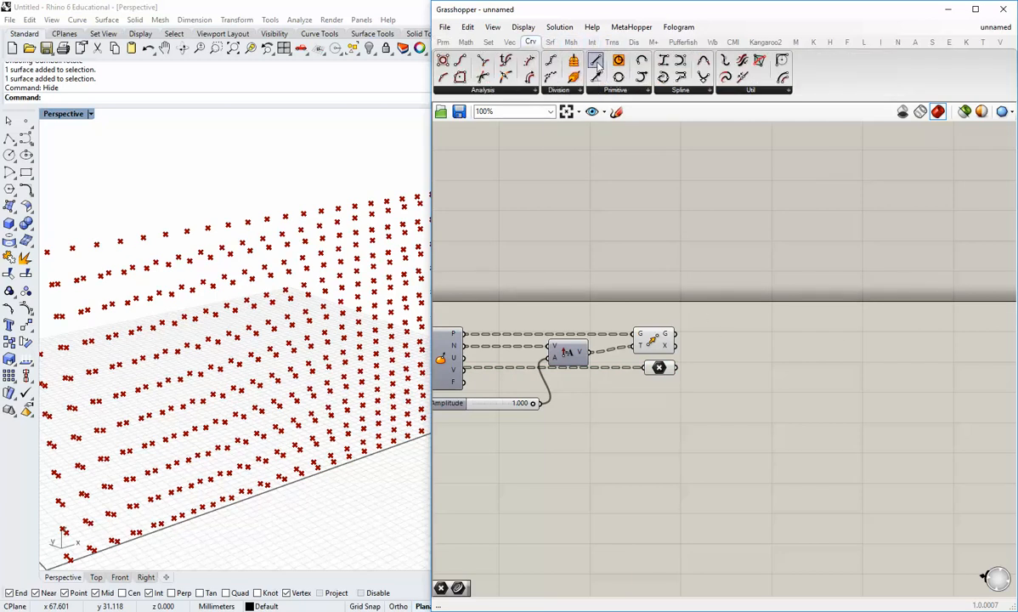
pyautogui.moveTo(598, 67); pyautogui.dragTo(739, 344)
pyautogui.scroll(1, 697, 352)
pyautogui.click(716, 400)
pyautogui.click(745, 388)
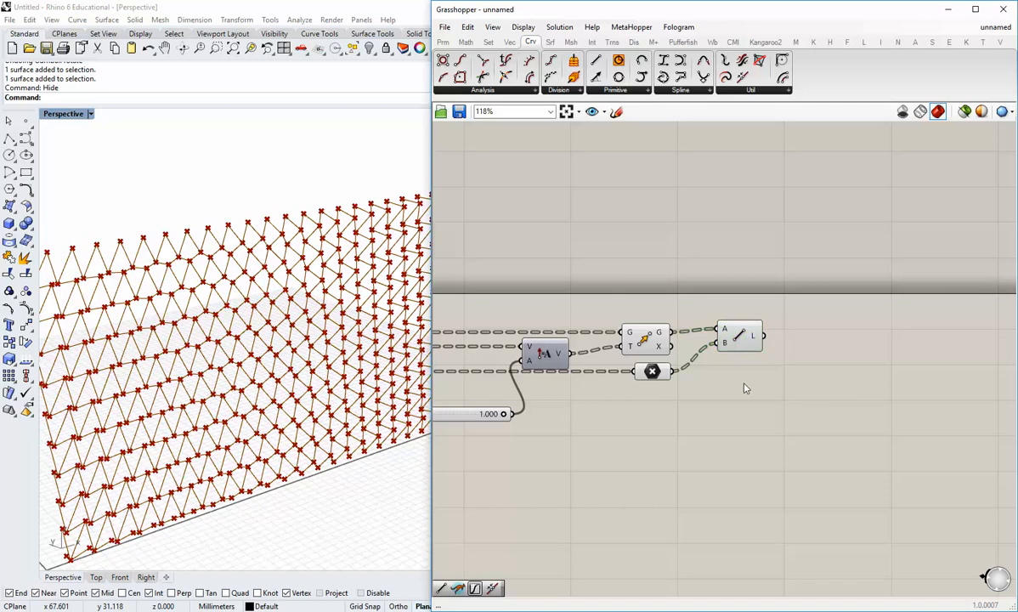
# Turn off the preview of both the Move component and the Point parameter.
pyautogui.moveTo(665, 383); pyautogui.dragTo(642, 334)
pyautogui.middleClick(643, 335)
pyautogui.click(681, 300)
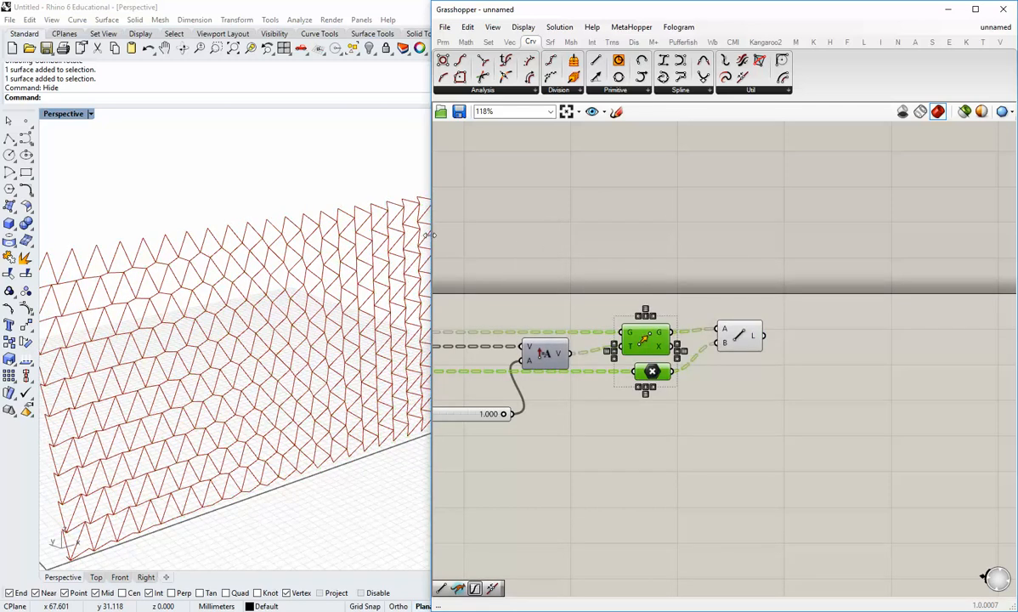
# Widen the Rhino viewport and examine the line pattern across the wall up close and from a more frontal angle.
pyautogui.moveTo(429, 235); pyautogui.dragTo(582, 234)
pyautogui.moveTo(510, 382); pyautogui.dragTo(293, 321, button='right')
pyautogui.scroll(5, 354, 349)
pyautogui.scroll(3, 287, 327)
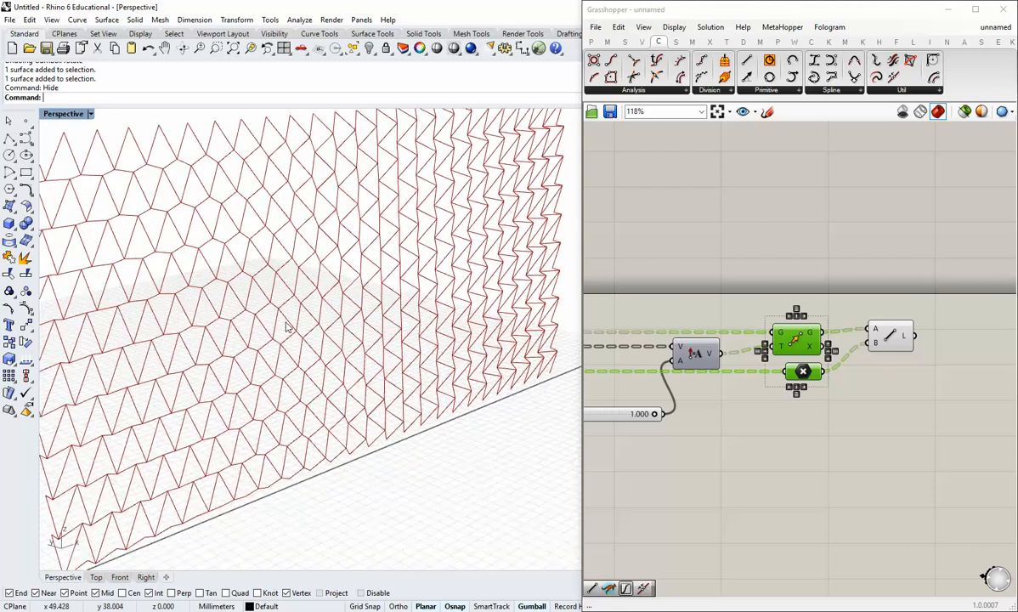
pyautogui.scroll(-3, 287, 327)
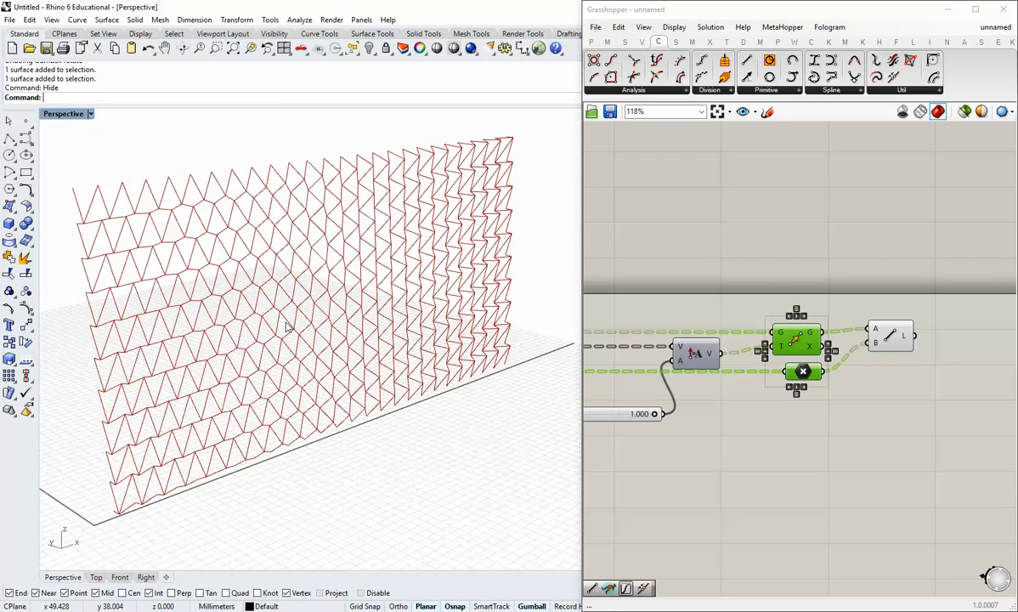
pyautogui.moveTo(287, 327); pyautogui.dragTo(390, 340, button='right')
# Straighten the wires by nudging the new Line and the Amplitude components, and lower the amplitude slider beneath Evaluate Surface.
pyautogui.moveTo(731, 386); pyautogui.dragTo(818, 387, button='right')
pyautogui.click(927, 388)
pyautogui.moveTo(927, 388); pyautogui.dragTo(898, 382, button='right')
pyautogui.click(962, 342)
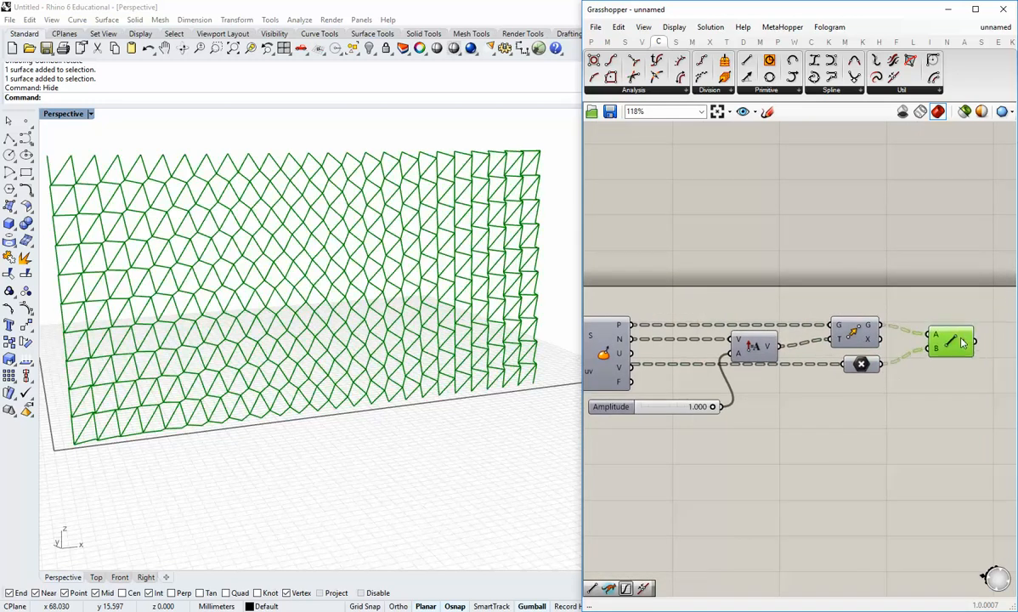
pyautogui.moveTo(962, 343); pyautogui.dragTo(963, 359)
pyautogui.click(794, 398)
pyautogui.click(751, 347)
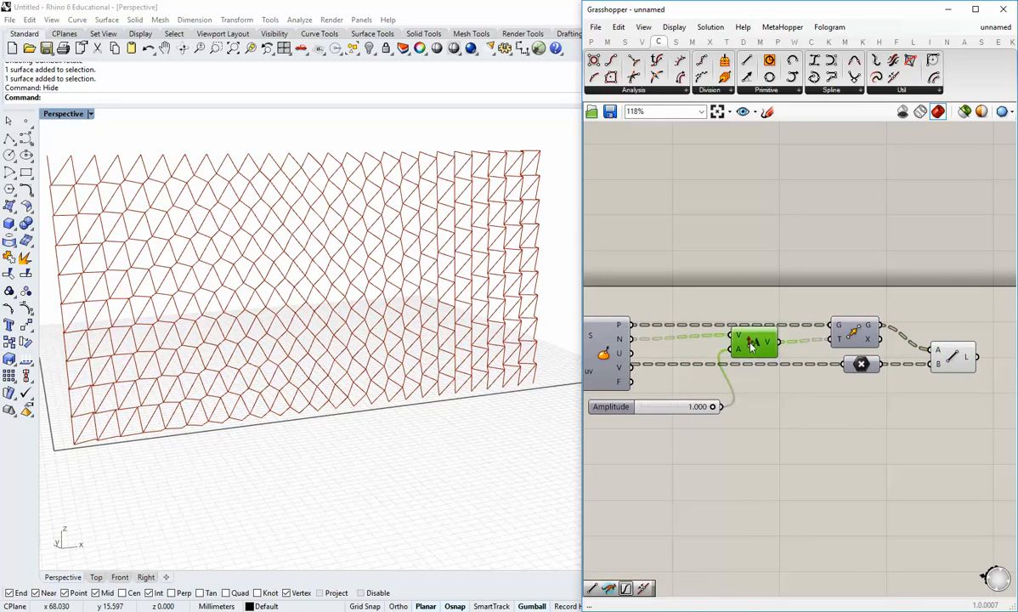
pyautogui.moveTo(750, 344); pyautogui.dragTo(752, 342)
pyautogui.click(724, 376)
pyautogui.moveTo(720, 374); pyautogui.dragTo(818, 378, button='right')
pyautogui.moveTo(773, 416); pyautogui.dragTo(851, 461)
pyautogui.click(773, 455)
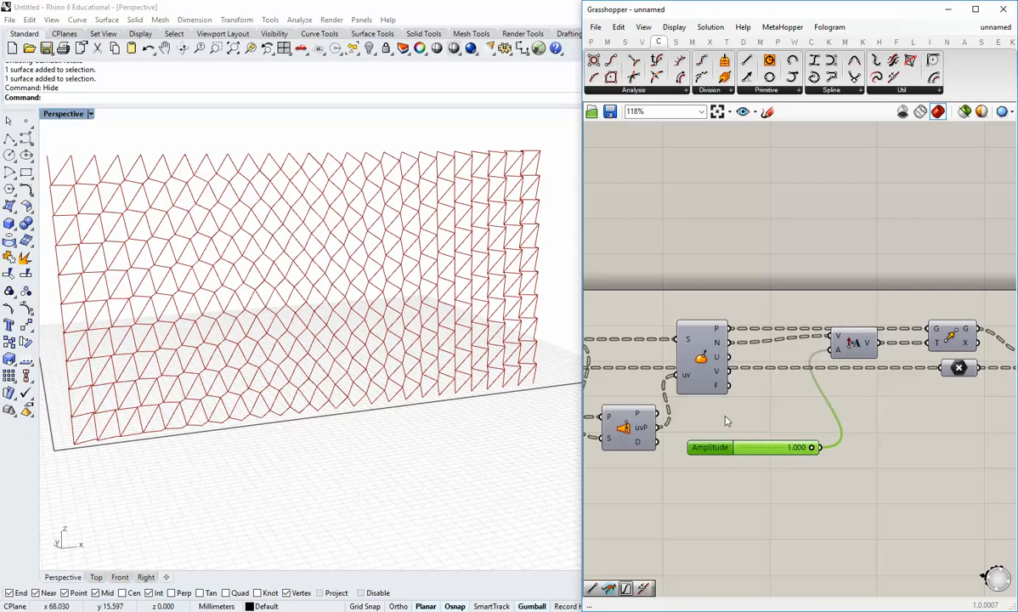
# Try moving the upper handle of the Graph Mapper's linear graph toward the corner.
pyautogui.moveTo(739, 416); pyautogui.dragTo(951, 349, button='right')
pyautogui.scroll(-3, 951, 349)
pyautogui.scroll(7, 787, 387)
pyautogui.moveTo(699, 457); pyautogui.dragTo(817, 367, button='right')
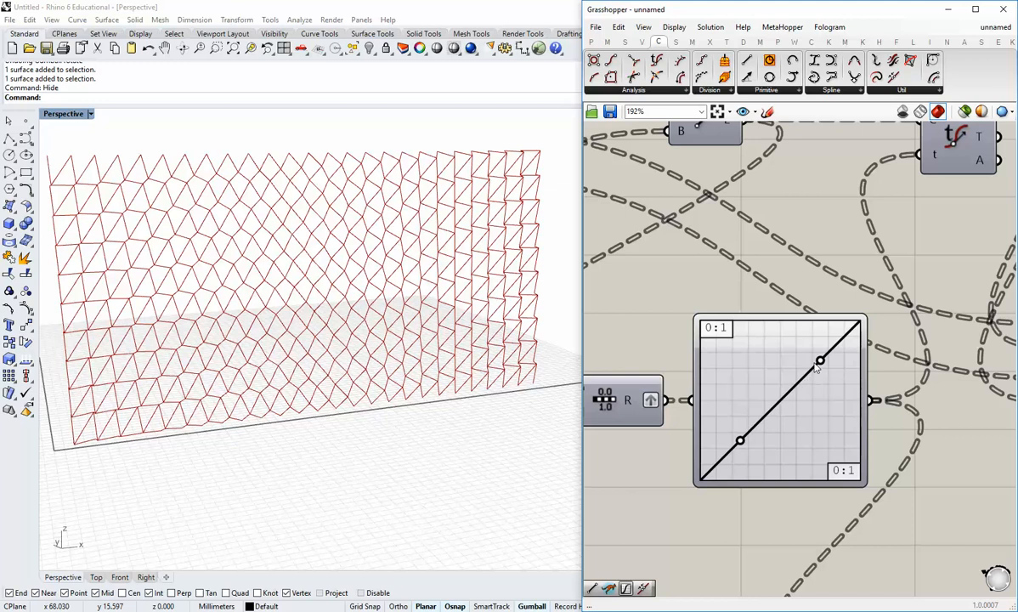
pyautogui.moveTo(821, 361)
pyautogui.mouseDown()
pyautogui.moveTo(838, 450)
pyautogui.moveTo(826, 481)
pyautogui.moveTo(840, 386)
pyautogui.moveTo(818, 343)
pyautogui.moveTo(833, 360)
pyautogui.moveTo(836, 350)
pyautogui.mouseUp()
# Change the Graph Mapper to a Bezier graph and pull both of its control handles inward.
pyautogui.click(807, 418)
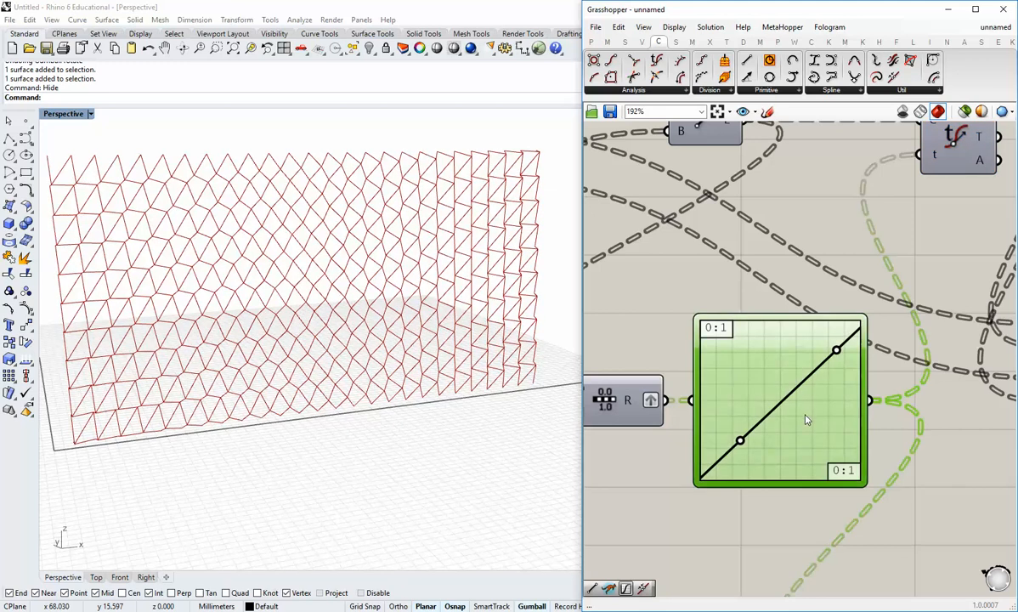
pyautogui.rightClick(806, 418)
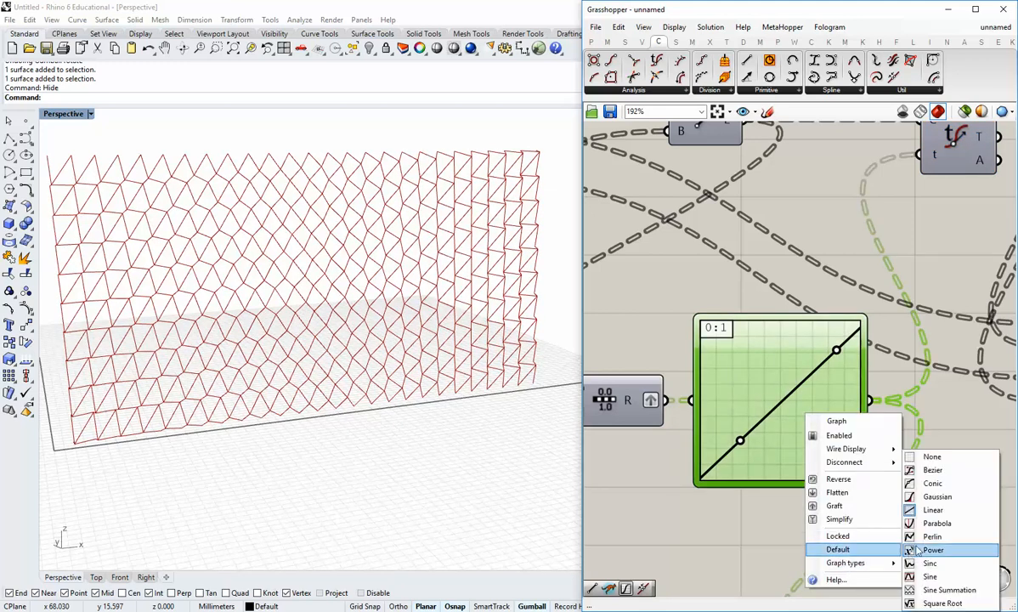
pyautogui.click(931, 470)
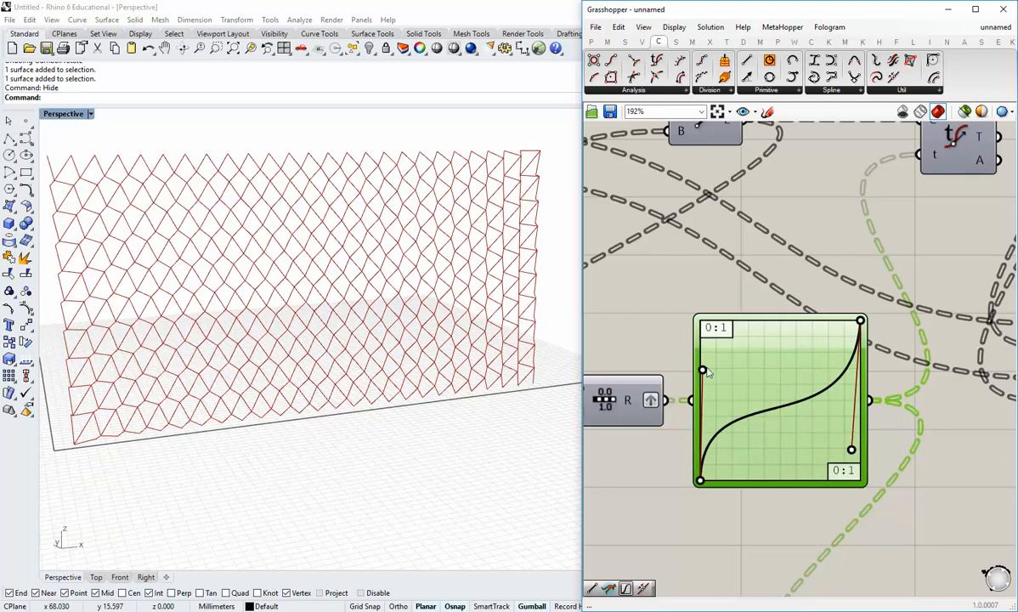
pyautogui.moveTo(706, 371); pyautogui.dragTo(737, 366)
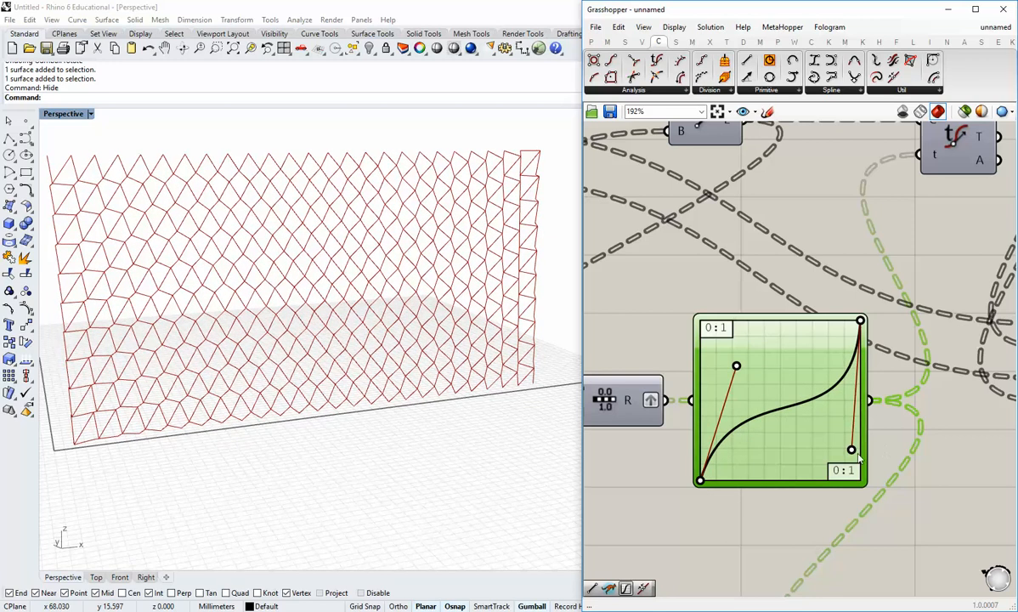
pyautogui.moveTo(852, 451); pyautogui.dragTo(825, 429)
pyautogui.click(531, 458)
# Bring back the hidden Rhino objects with the Show command.
pyautogui.moveTo(802, 449); pyautogui.dragTo(734, 456, button='right')
pyautogui.scroll(-3, 737, 452)
pyautogui.moveTo(925, 466); pyautogui.dragTo(732, 432, button='right')
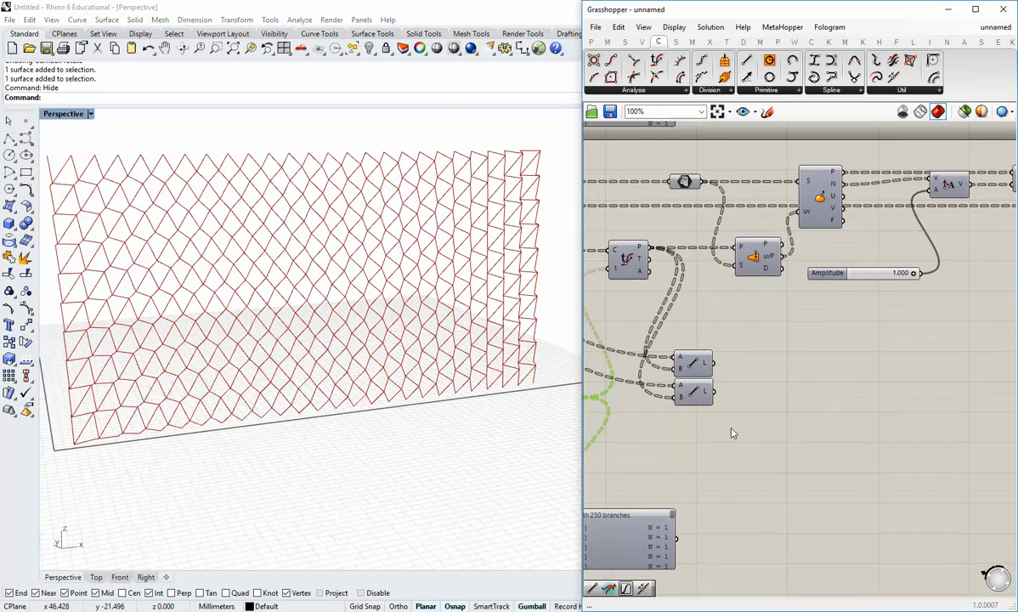
pyautogui.moveTo(909, 364); pyautogui.dragTo(688, 484, button='right')
pyautogui.moveTo(818, 395); pyautogui.dragTo(796, 421, button='right')
pyautogui.moveTo(299, 368); pyautogui.dragTo(371, 382, button='right')
pyautogui.write('Show')
pyautogui.press('Return')
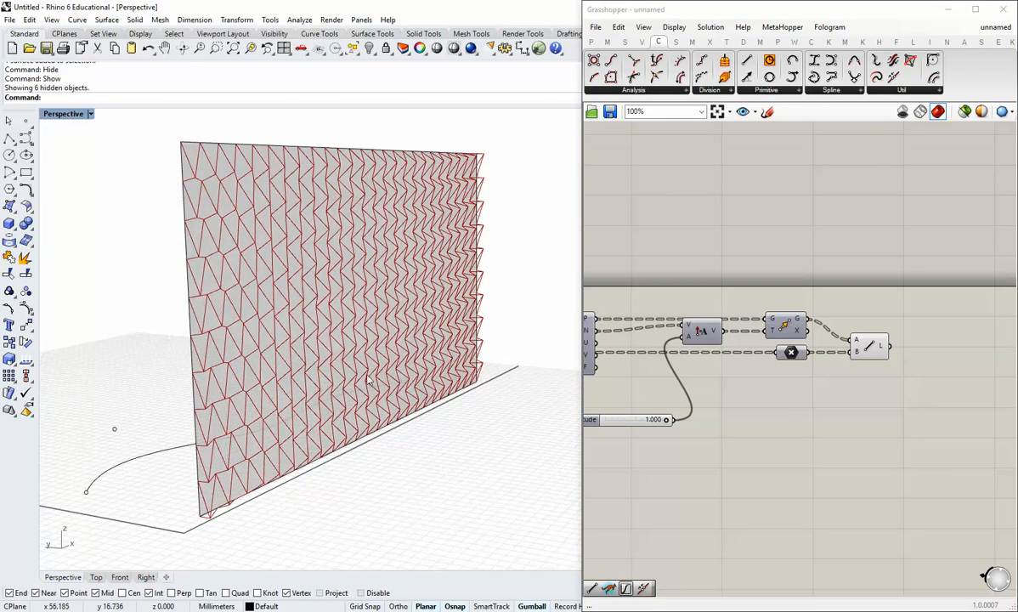
# Delete the loose curve and points lying beside the wall surface.
pyautogui.moveTo(183, 438); pyautogui.dragTo(482, 497, button='right')
pyautogui.moveTo(482, 498); pyautogui.dragTo(260, 212)
pyautogui.press('Delete')
# Select the wall surface and rotate it with the gumball into a tilted orientation to test the pattern.
pyautogui.moveTo(261, 212); pyautogui.dragTo(355, 428, button='right')
pyautogui.scroll(-2, 316, 442)
pyautogui.click(307, 369)
pyautogui.moveTo(378, 343); pyautogui.dragTo(385, 349)
pyautogui.moveTo(394, 411)
pyautogui.mouseDown(button='right')
pyautogui.moveTo(375, 405)
pyautogui.moveTo(399, 405)
pyautogui.mouseUp(button='right')
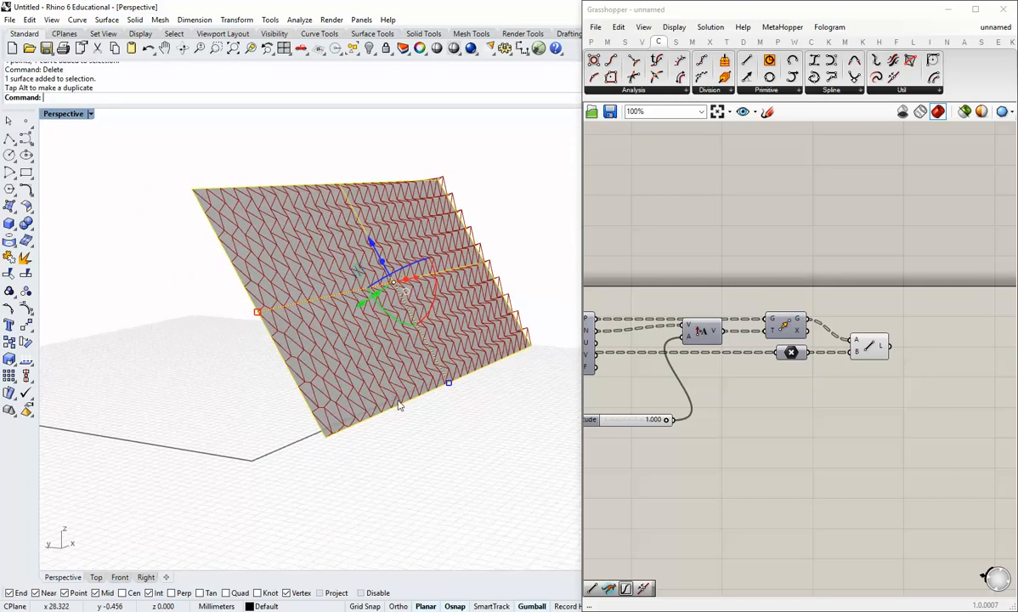
pyautogui.scroll(2, 427, 315)
pyautogui.moveTo(427, 304)
pyautogui.mouseDown()
pyautogui.moveTo(421, 281)
pyautogui.moveTo(432, 292)
pyautogui.mouseUp()
pyautogui.moveTo(359, 278); pyautogui.dragTo(391, 313, button='right')
pyautogui.moveTo(384, 289); pyautogui.dragTo(397, 313)
pyautogui.moveTo(440, 392); pyautogui.dragTo(449, 339, button='right')
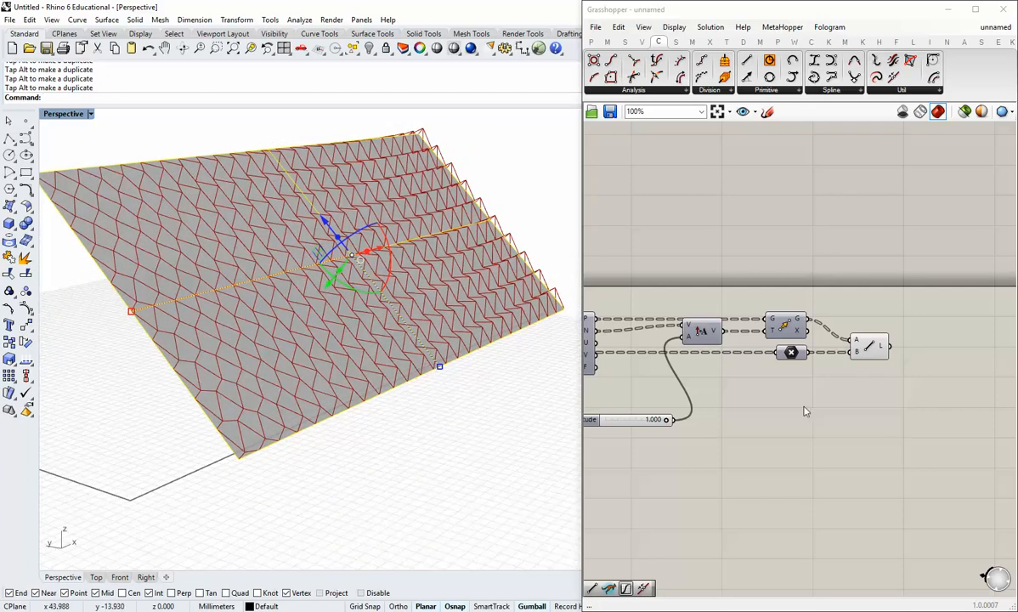
# Add a Unit Y component and connect it to the V input of the Amplitude component in place of the surface normals.
pyautogui.moveTo(693, 429); pyautogui.dragTo(927, 459, button='right')
pyautogui.scroll(-2, 927, 455)
pyautogui.moveTo(840, 418); pyautogui.dragTo(838, 387, button='right')
pyautogui.scroll(2, 837, 386)
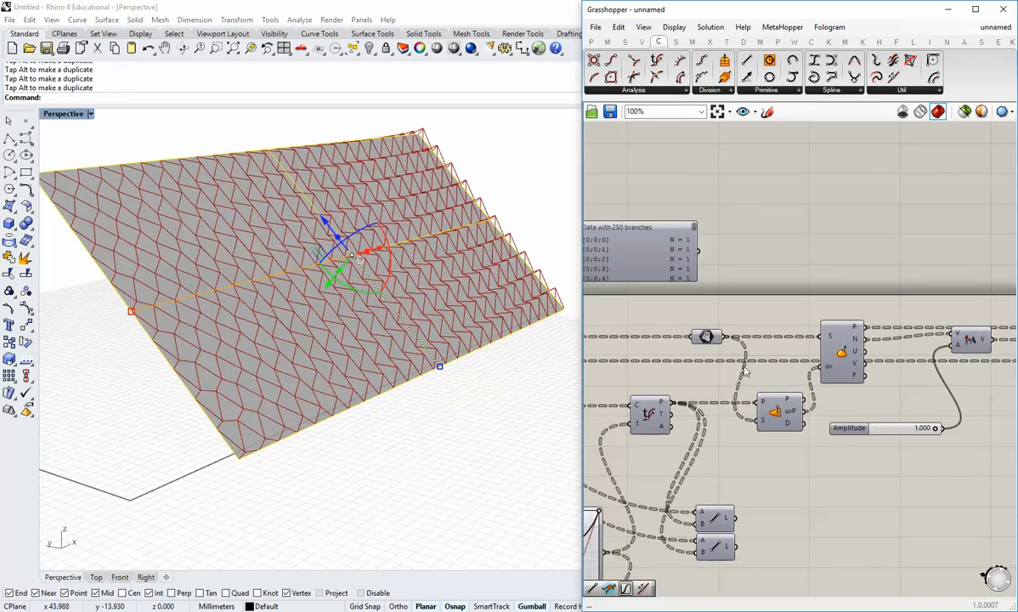
pyautogui.moveTo(746, 372); pyautogui.dragTo(903, 373, button='right')
pyautogui.moveTo(682, 366); pyautogui.dragTo(616, 320, button='right')
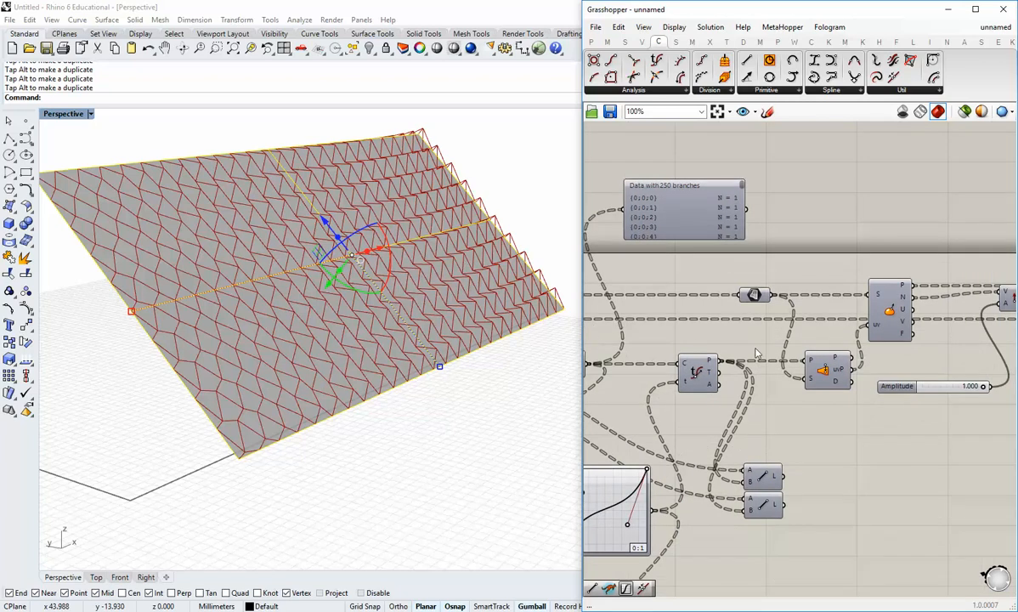
pyautogui.moveTo(998, 312); pyautogui.dragTo(751, 326, button='right')
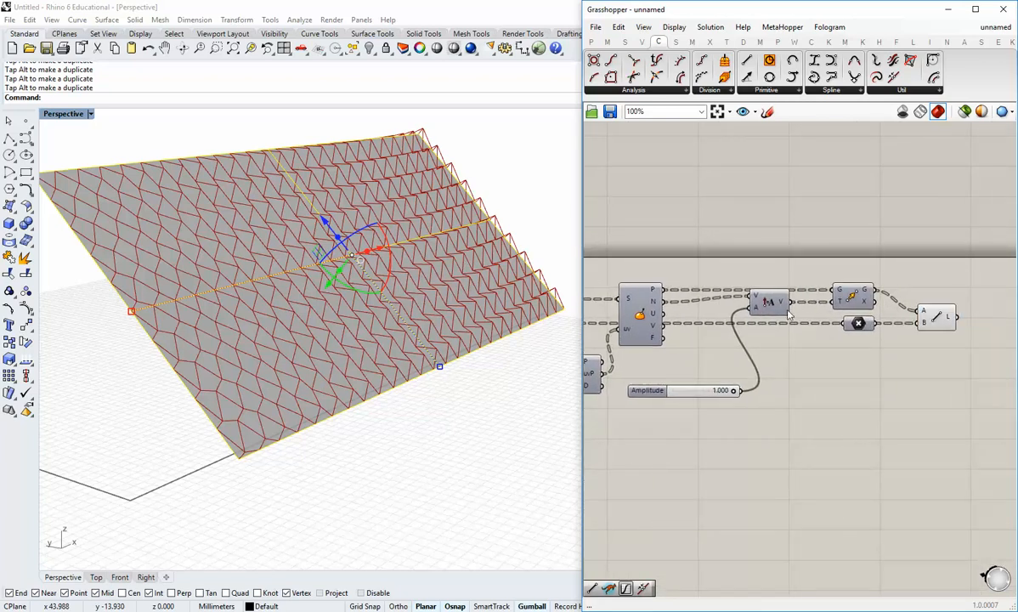
pyautogui.doubleClick(785, 214)
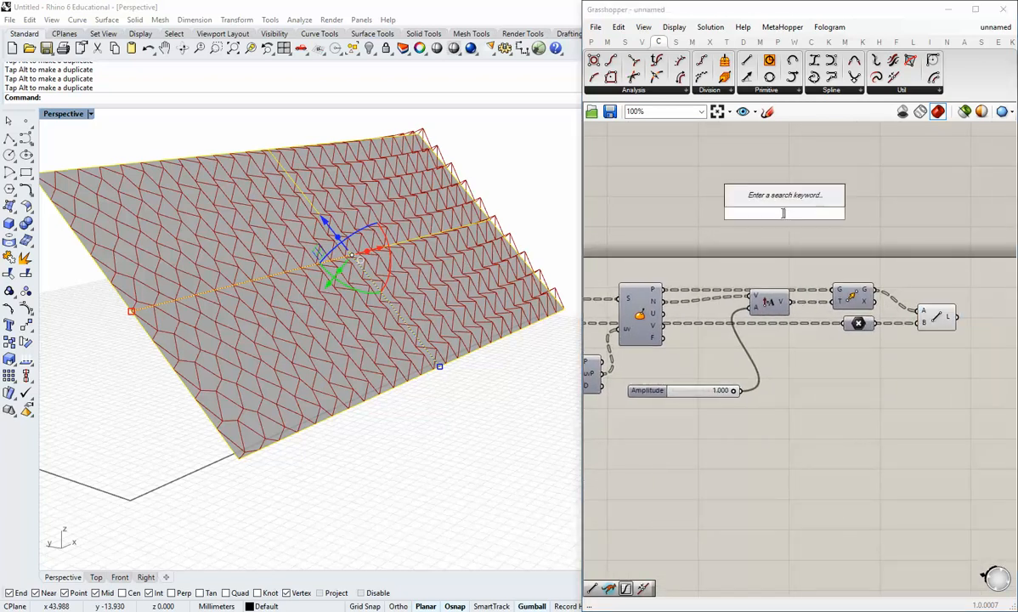
pyautogui.write('y')
pyautogui.click(745, 200)
pyautogui.moveTo(790, 216); pyautogui.dragTo(711, 302)
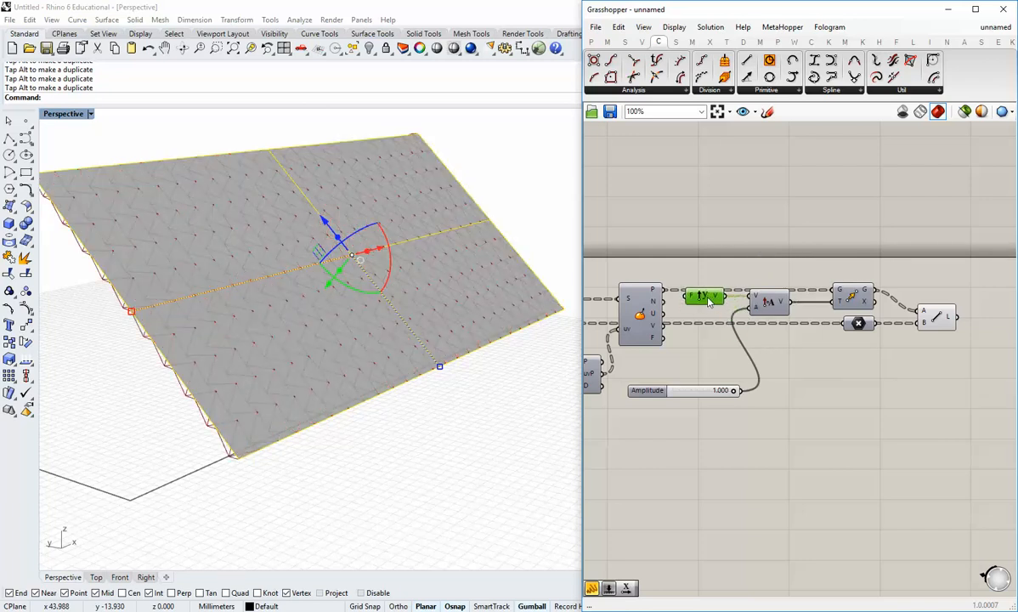
# Insert a Reverse component between Unit Y and the V input of the Amplitude component to flip the offset direction.
pyautogui.doubleClick(745, 259)
pyautogui.write('rev')
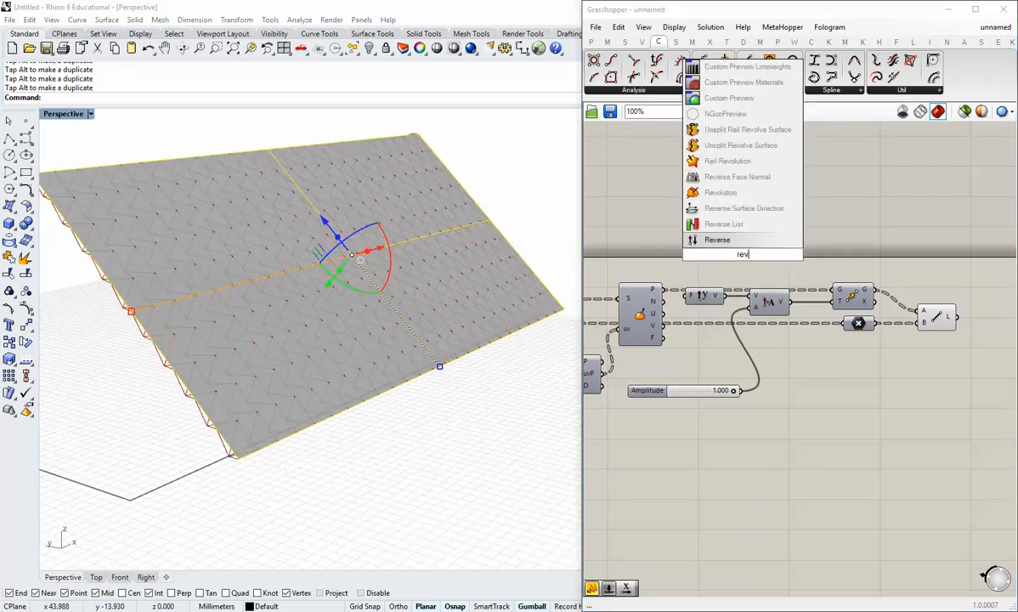
pyautogui.click(739, 268)
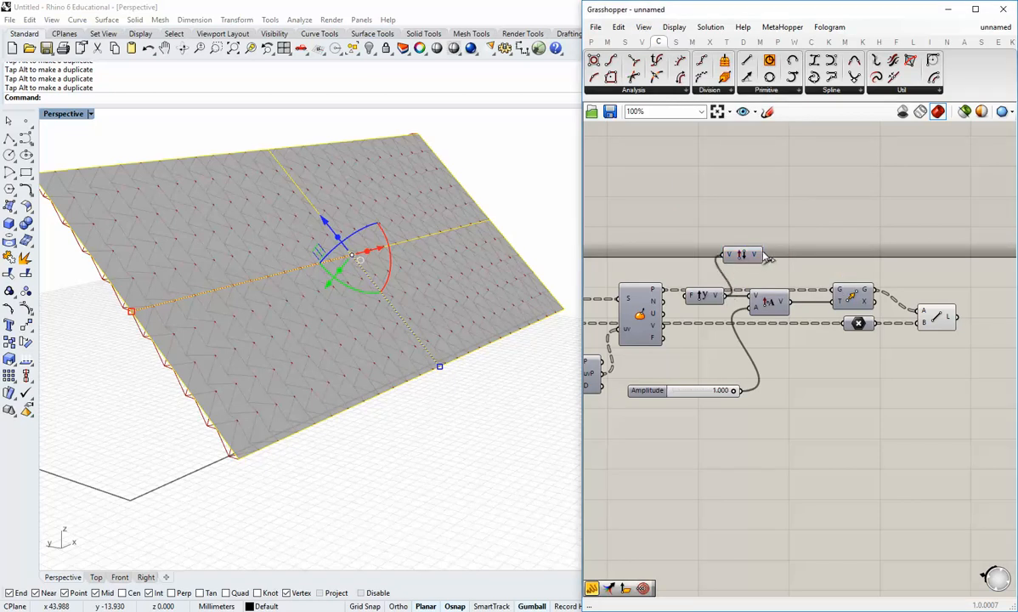
pyautogui.moveTo(754, 299); pyautogui.dragTo(756, 299)
pyautogui.moveTo(288, 298)
pyautogui.mouseDown(button='right')
pyautogui.moveTo(345, 273)
pyautogui.moveTo(271, 291)
pyautogui.mouseUp(button='right')
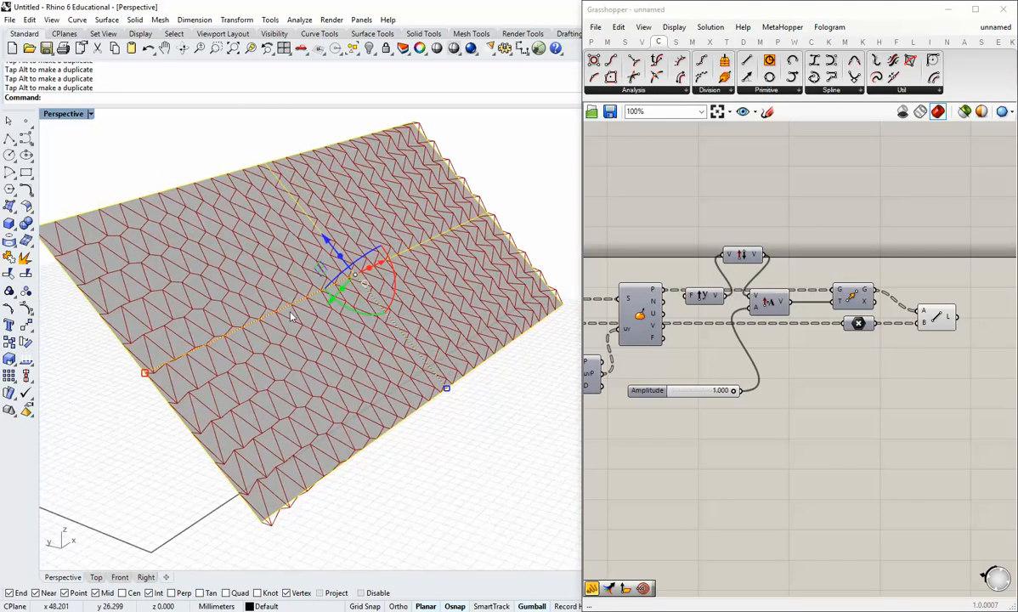
# Select the wall surface and rotate it to different tilts with the gumball to test the Unit Y offset direction.
pyautogui.click(411, 428)
pyautogui.click(368, 321)
pyautogui.moveTo(368, 320); pyautogui.dragTo(332, 311, button='right')
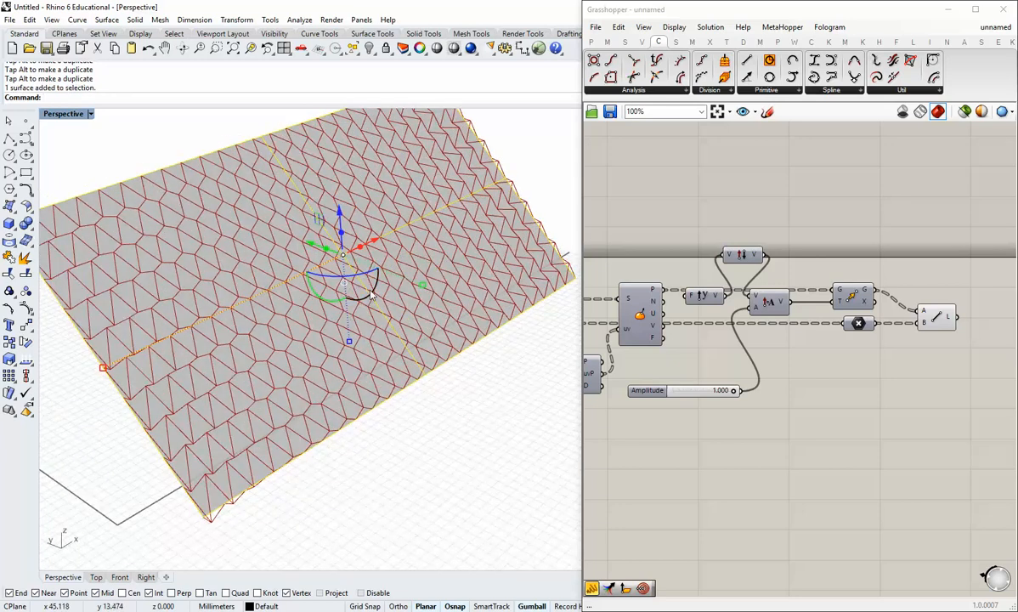
pyautogui.moveTo(372, 288); pyautogui.dragTo(371, 316)
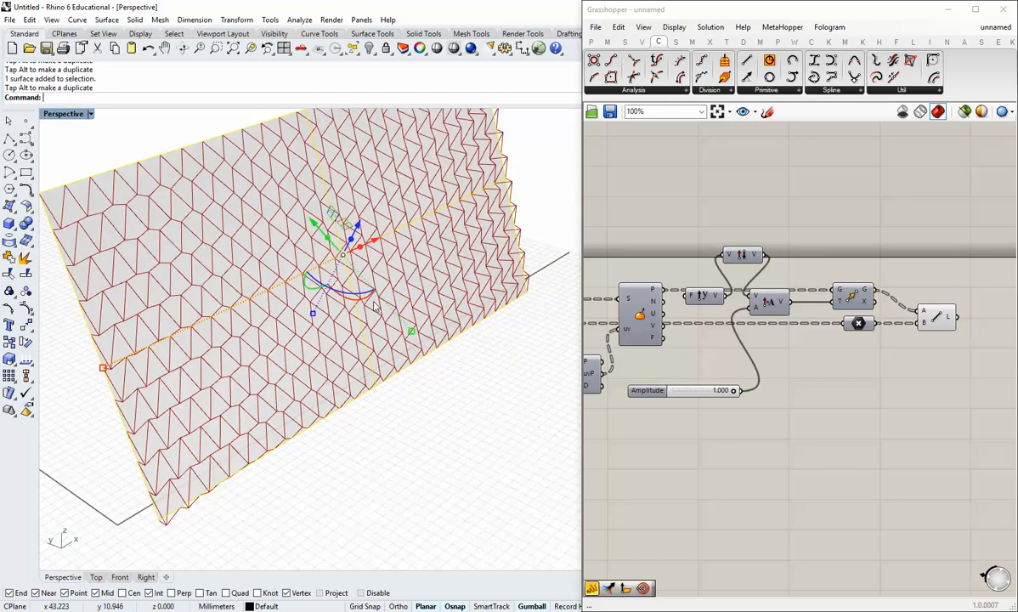
pyautogui.moveTo(370, 299); pyautogui.dragTo(431, 277, button='right')
pyautogui.moveTo(431, 277); pyautogui.dragTo(464, 269)
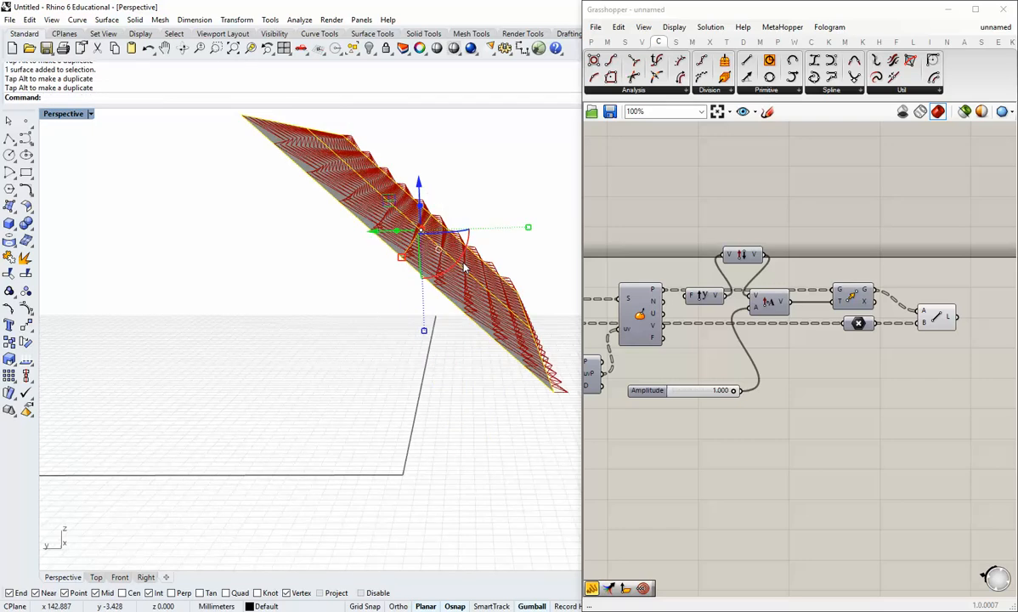
pyautogui.moveTo(459, 268); pyautogui.dragTo(368, 255, button='right')
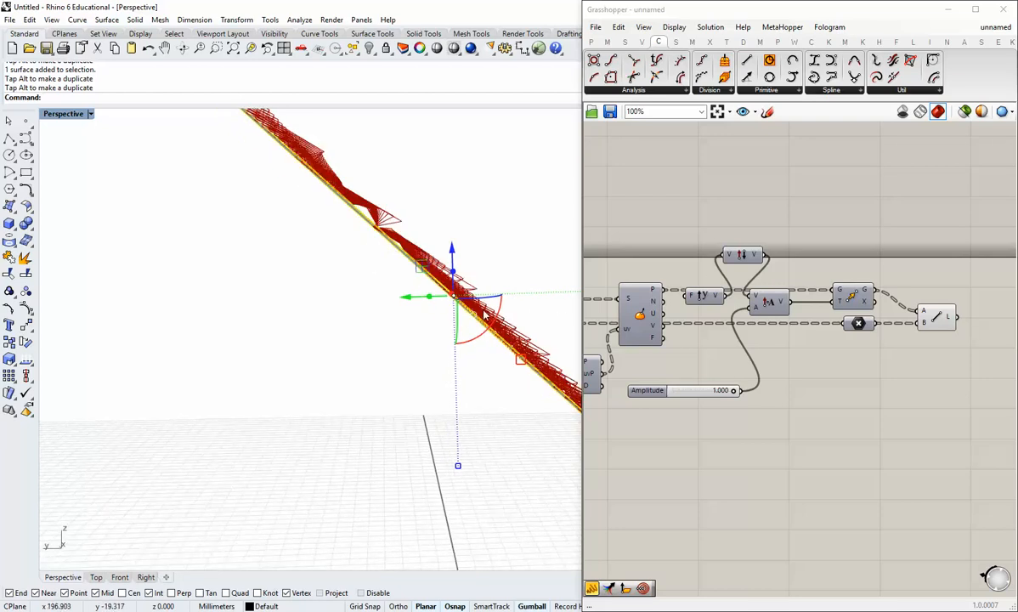
pyautogui.moveTo(483, 315); pyautogui.dragTo(392, 329)
# Set Unit Y and Reverse aside and reconnect the surface normals output N to the V input of the Amplitude component.
pyautogui.moveTo(714, 328); pyautogui.dragTo(678, 352, button='right')
pyautogui.moveTo(667, 323); pyautogui.dragTo(656, 231)
pyautogui.click(656, 302)
pyautogui.moveTo(625, 325); pyautogui.dragTo(713, 324)
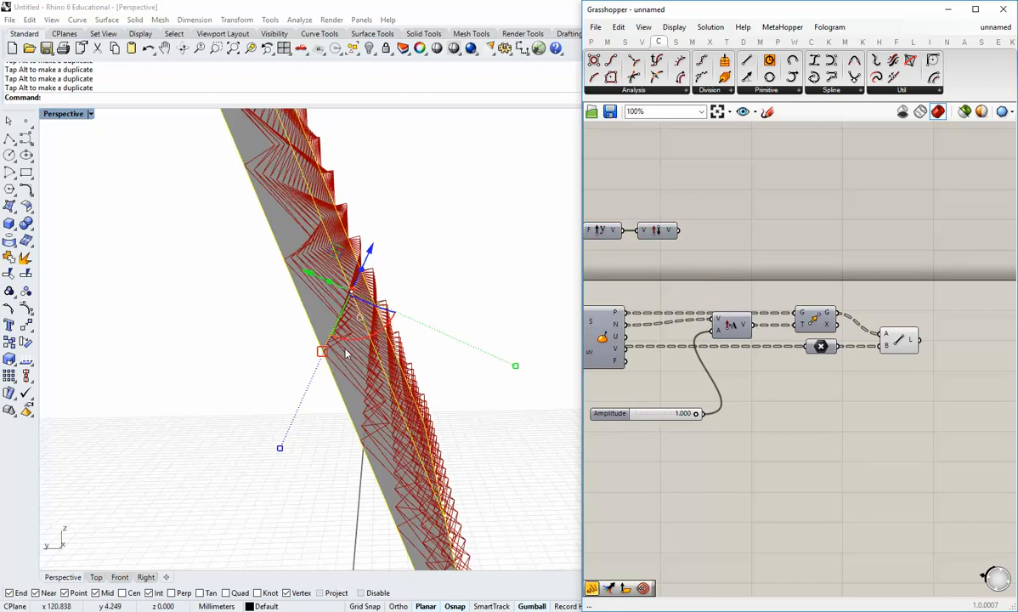
# Adjust the tilt of the wall surface with the gumball and hide the surface, keeping only the line pattern displayed.
pyautogui.moveTo(346, 353); pyautogui.dragTo(391, 428)
pyautogui.click(388, 430)
pyautogui.moveTo(388, 430); pyautogui.dragTo(333, 428, button='right')
pyautogui.click(322, 371)
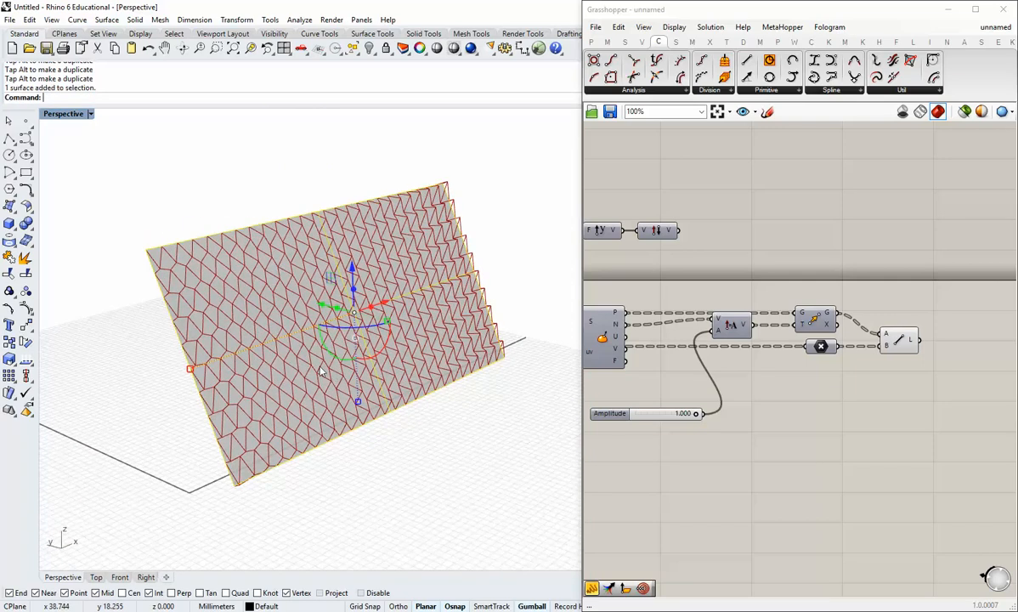
pyautogui.press('Return')
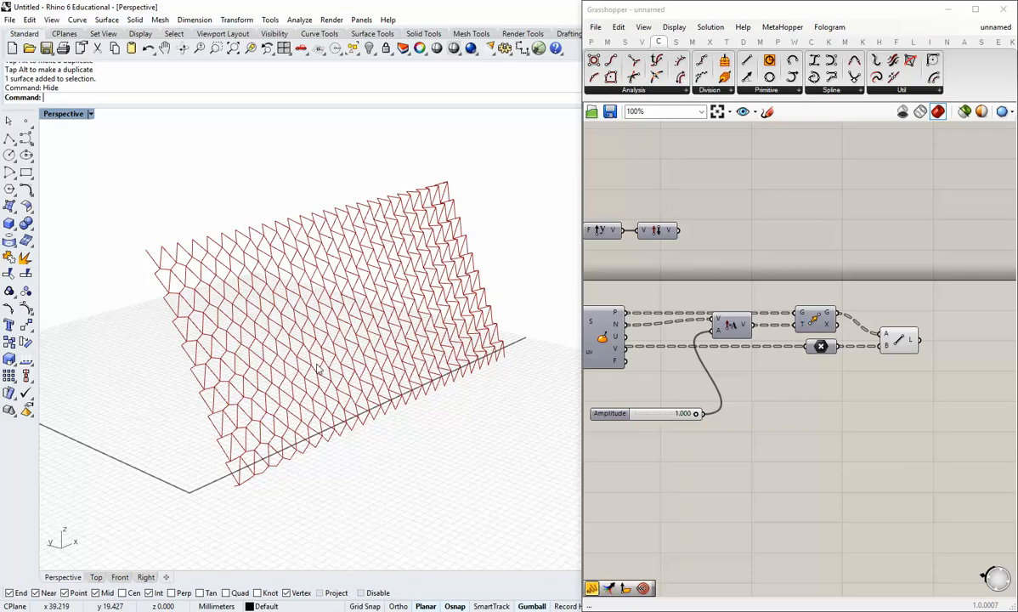
pyautogui.moveTo(320, 368); pyautogui.dragTo(258, 357, button='right')
pyautogui.scroll(3, 330, 339)
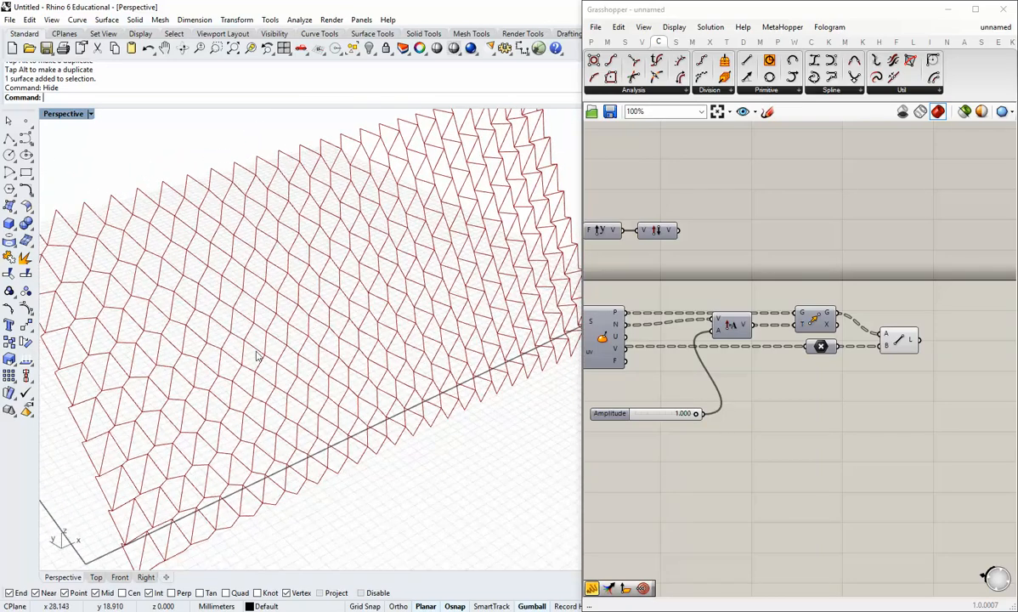
pyautogui.moveTo(260, 280); pyautogui.dragTo(274, 318, button='right')
# Tidy the definition by moving the Amplitude, Move, Point and Line components and the Amplitude slider closer together.
pyautogui.moveTo(733, 324); pyautogui.dragTo(722, 332)
pyautogui.keyDown('shift'); pyautogui.moveTo(811, 326); pyautogui.dragTo(741, 322); pyautogui.keyUp('shift')
pyautogui.click(772, 337)
pyautogui.click(756, 357)
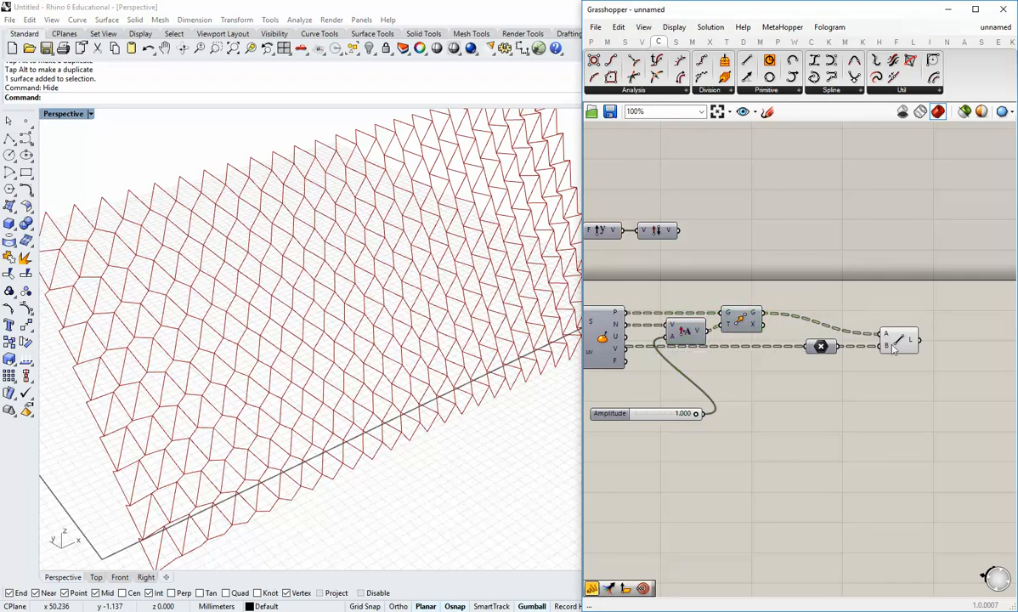
pyautogui.moveTo(926, 365); pyautogui.dragTo(803, 325)
pyautogui.moveTo(902, 344); pyautogui.dragTo(848, 344)
pyautogui.click(839, 380)
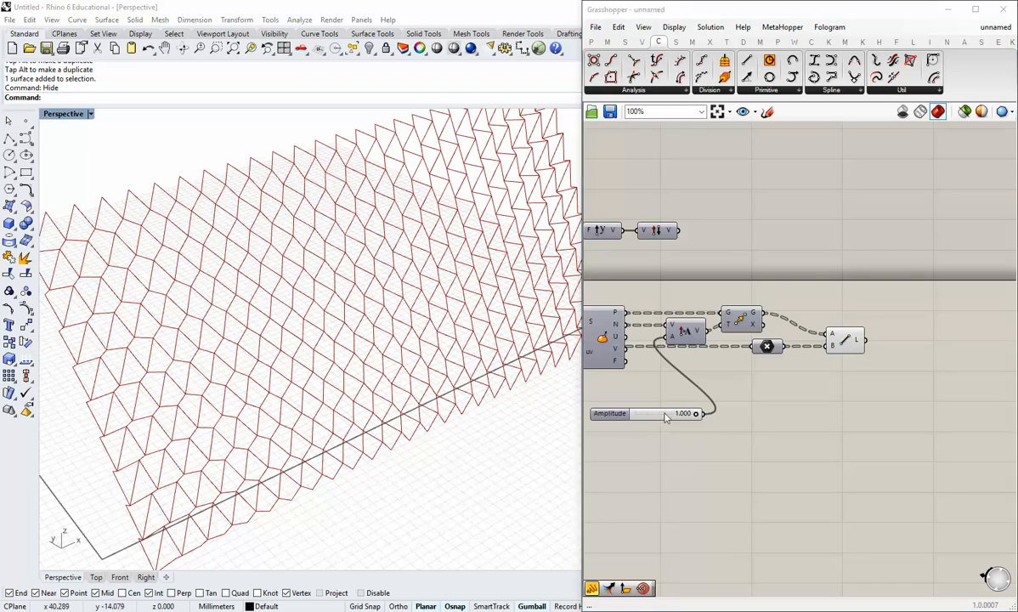
pyautogui.moveTo(667, 417); pyautogui.dragTo(660, 393)
# Add a 4Point Surface component and place it on the canvas below the Line component.
pyautogui.keyDown('shift'); pyautogui.moveTo(434, 236); pyautogui.dragTo(405, 255, button='right'); pyautogui.keyUp('shift')
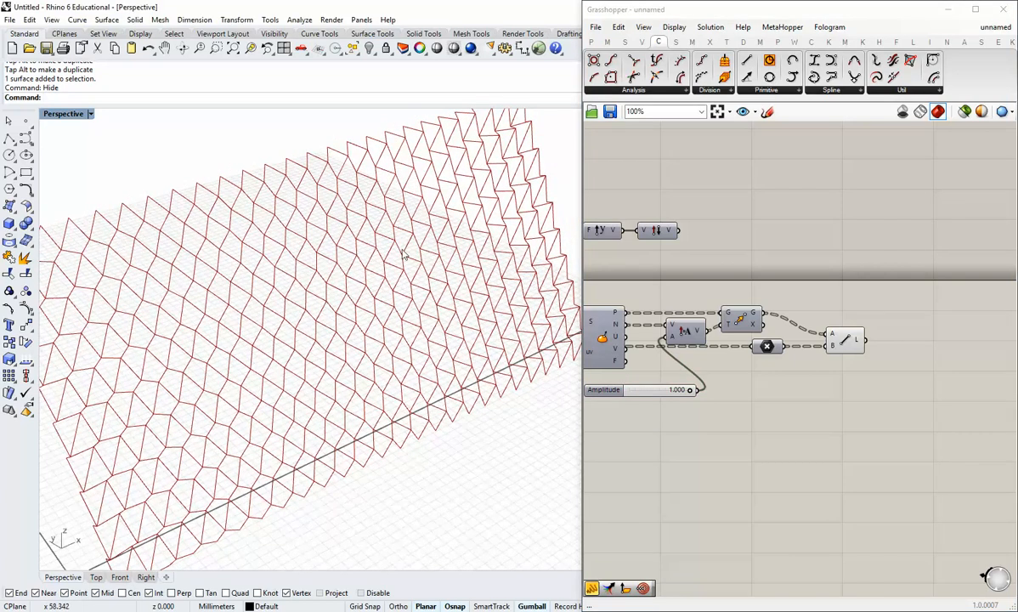
pyautogui.moveTo(433, 327)
pyautogui.mouseDown(button='right')
pyautogui.moveTo(375, 330)
pyautogui.moveTo(432, 311)
pyautogui.moveTo(425, 320)
pyautogui.mouseUp(button='right')
pyautogui.moveTo(780, 368); pyautogui.dragTo(855, 346, button='right')
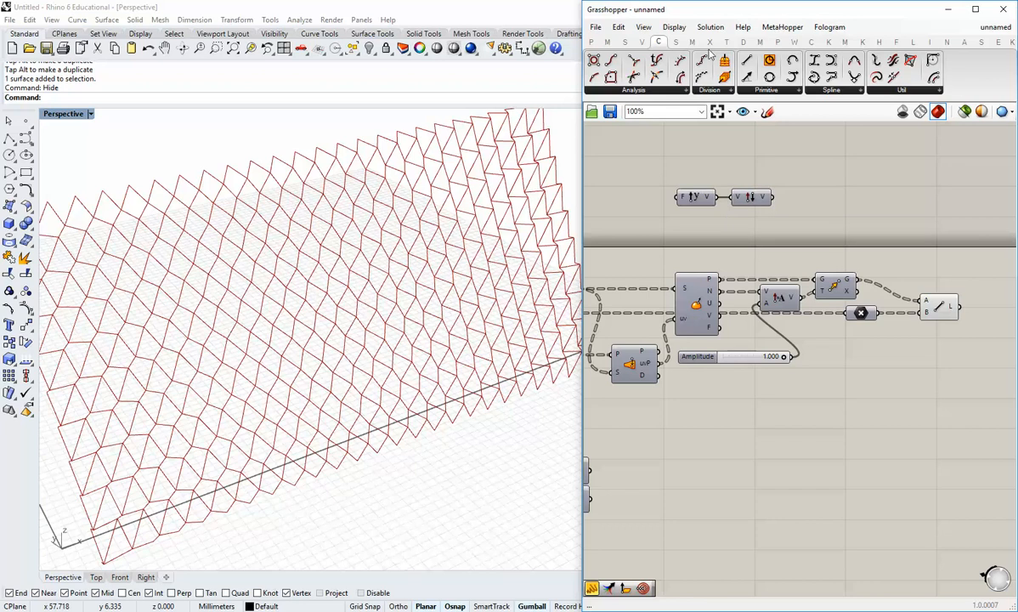
pyautogui.click(690, 42)
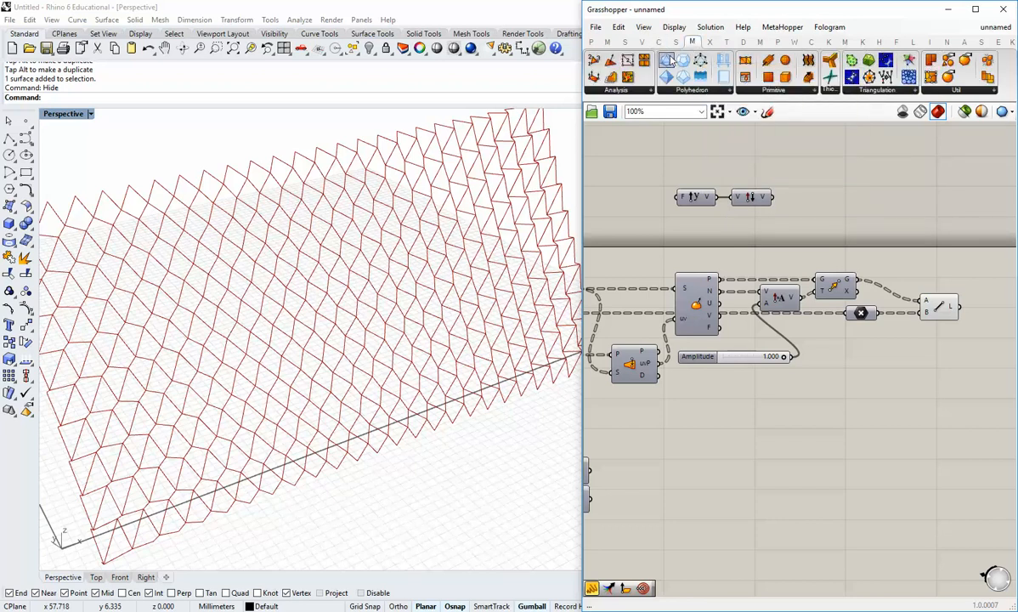
pyautogui.moveTo(715, 45)
pyautogui.click(678, 43)
pyautogui.click(718, 91)
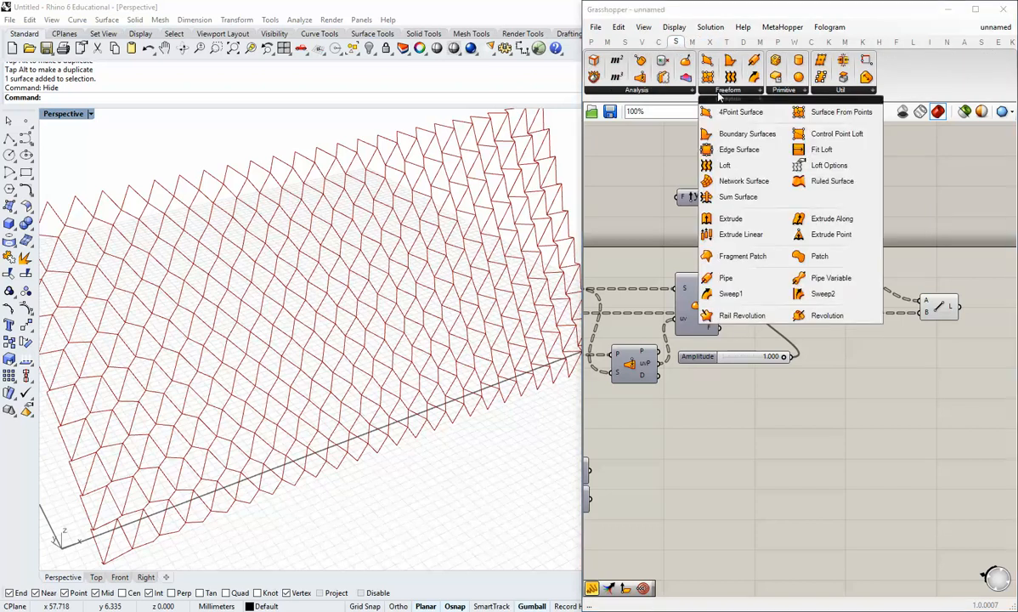
pyautogui.click(722, 112)
pyautogui.click(829, 408)
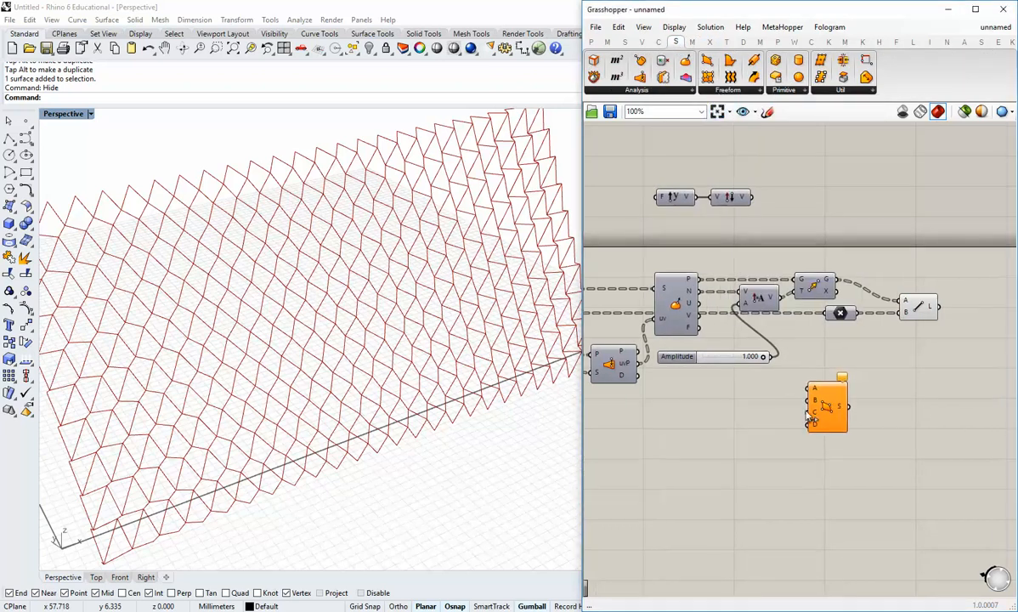
pyautogui.click(757, 433)
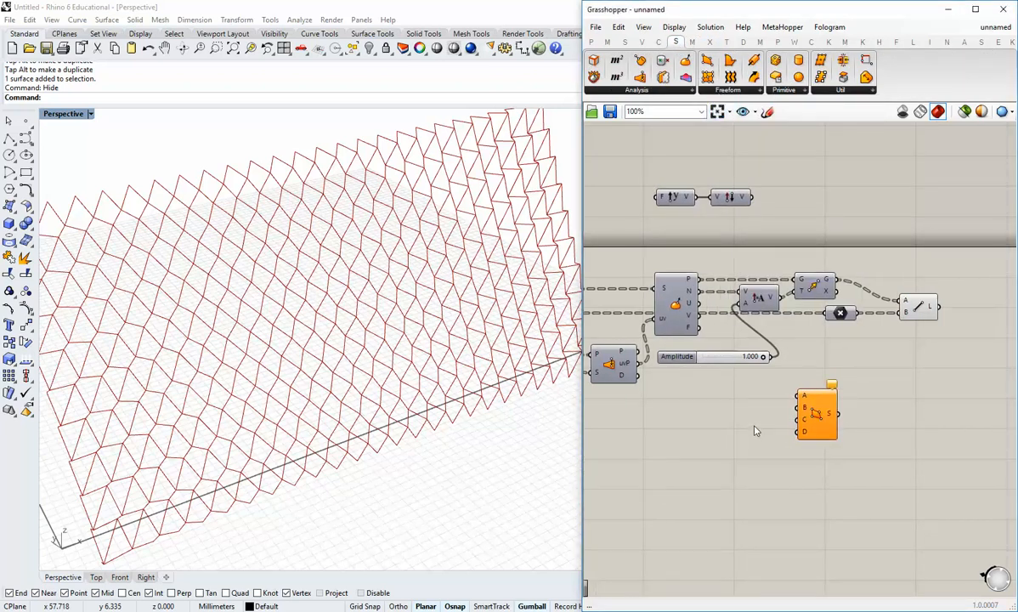
pyautogui.moveTo(699, 417); pyautogui.dragTo(768, 385, button='right')
pyautogui.moveTo(877, 360); pyautogui.dragTo(743, 347, button='right')
pyautogui.moveTo(788, 375); pyautogui.dragTo(832, 382)
# Preview the points held in the Point component and switch their preview off again.
pyautogui.moveTo(810, 274); pyautogui.dragTo(785, 271)
pyautogui.click(796, 281)
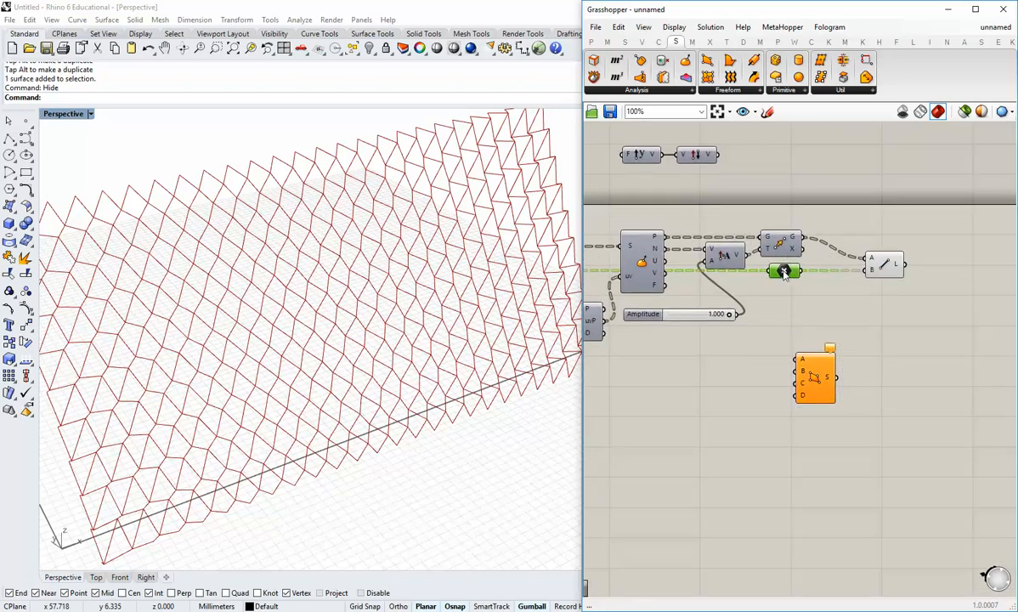
pyautogui.rightClick(786, 270)
pyautogui.click(795, 281)
pyautogui.rightClick(785, 272)
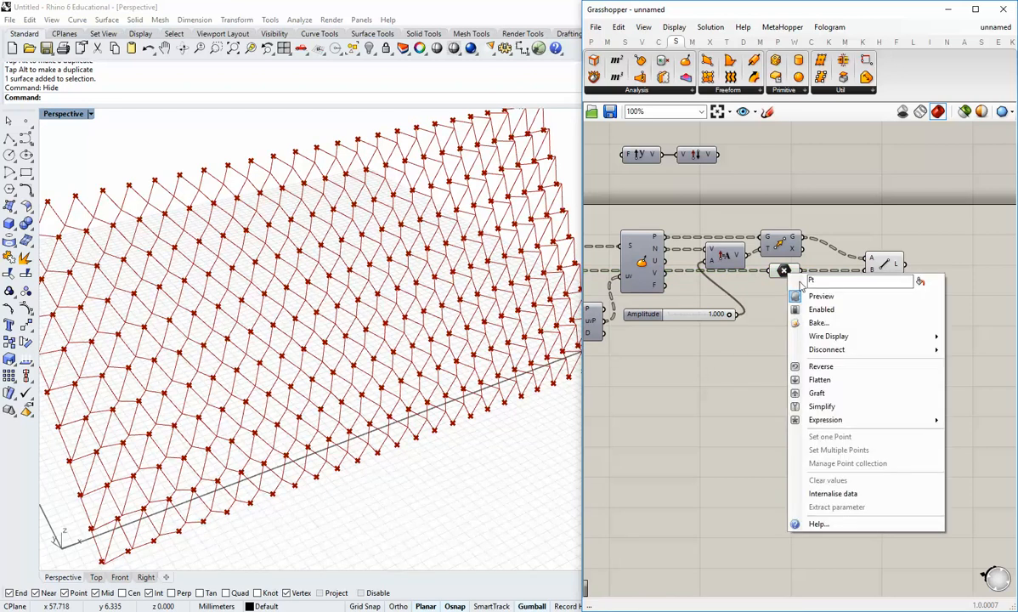
pyautogui.click(809, 293)
# Add a List Item component beside the 4Point Surface and connect the Point component's output to its L input.
pyautogui.moveTo(804, 351); pyautogui.dragTo(762, 351, button='right')
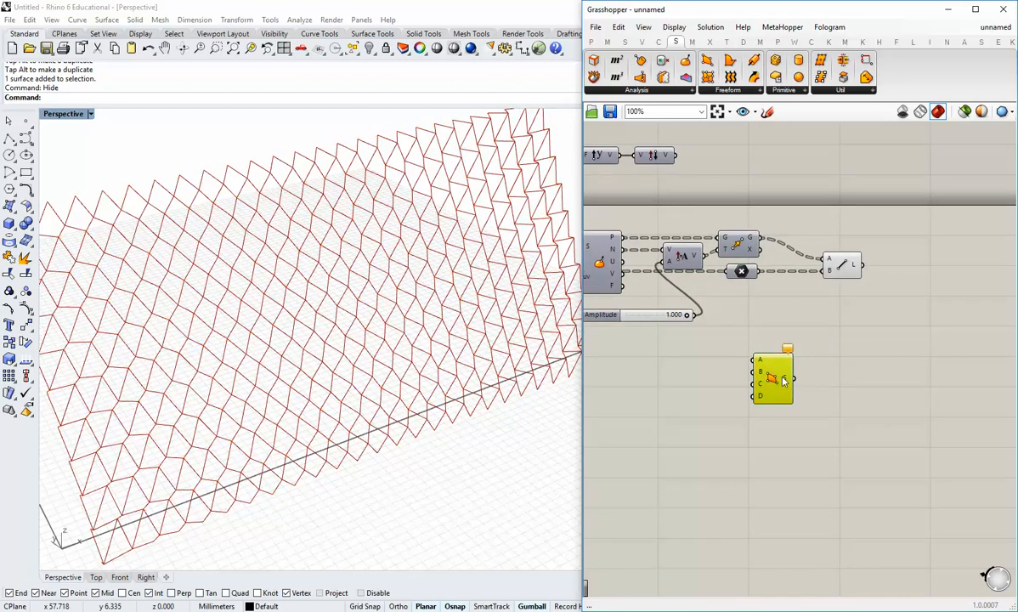
pyautogui.moveTo(784, 381); pyautogui.dragTo(858, 378)
pyautogui.click(816, 322)
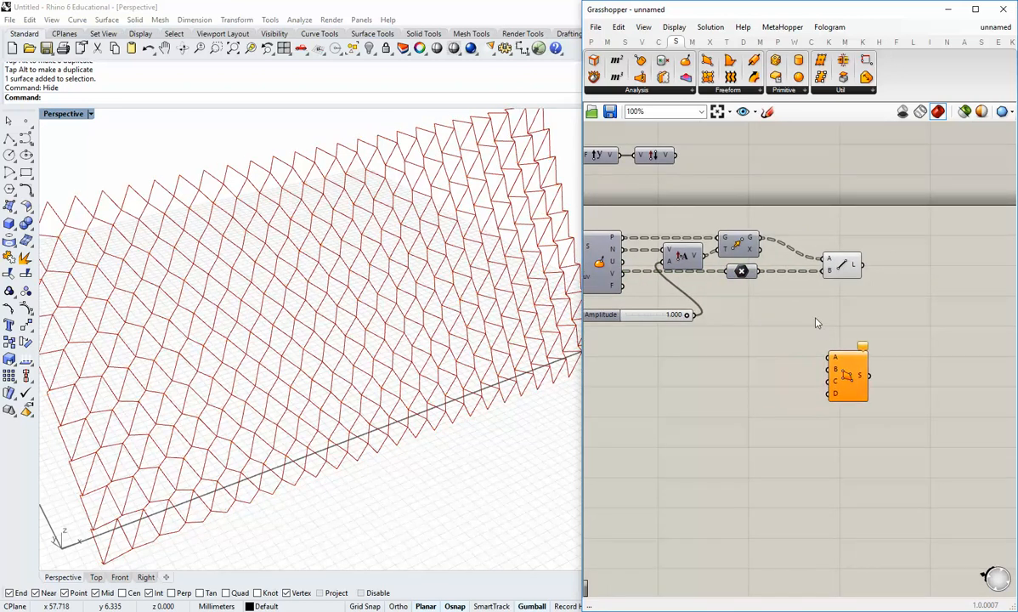
pyautogui.click(623, 43)
pyautogui.click(628, 89)
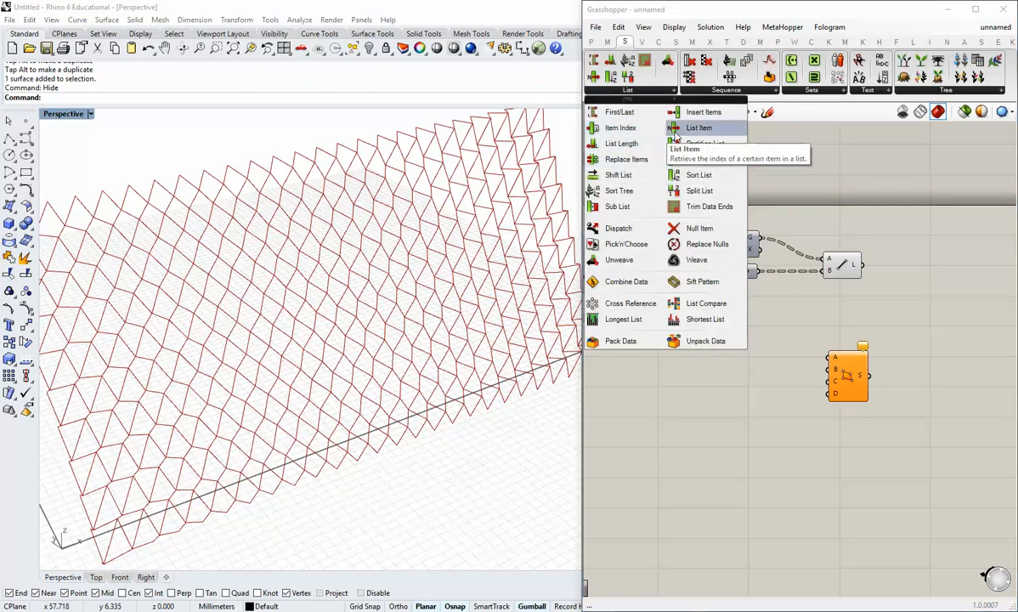
pyautogui.click(698, 128)
pyautogui.click(767, 283)
pyautogui.moveTo(758, 271); pyautogui.dragTo(790, 353)
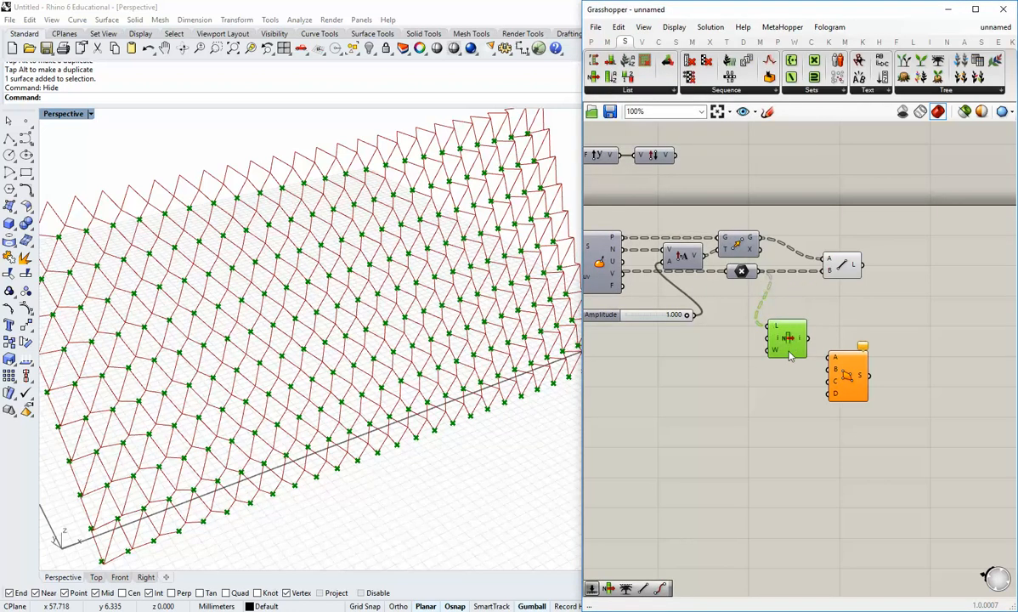
# Add the +1, +2 and +3 outputs to the List Item component and align the 4Point Surface beside it.
pyautogui.scroll(5, 789, 356)
pyautogui.click(821, 358)
pyautogui.click(821, 358)
pyautogui.click(821, 358)
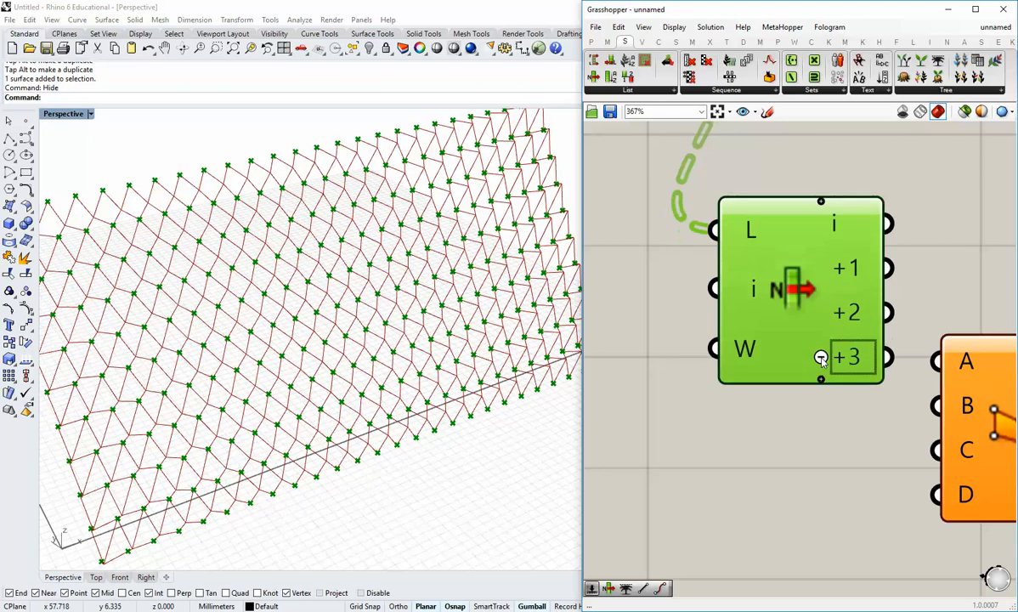
pyautogui.scroll(-5, 815, 373)
pyautogui.moveTo(810, 438); pyautogui.dragTo(757, 444, button='right')
pyautogui.moveTo(846, 418); pyautogui.dragTo(864, 362)
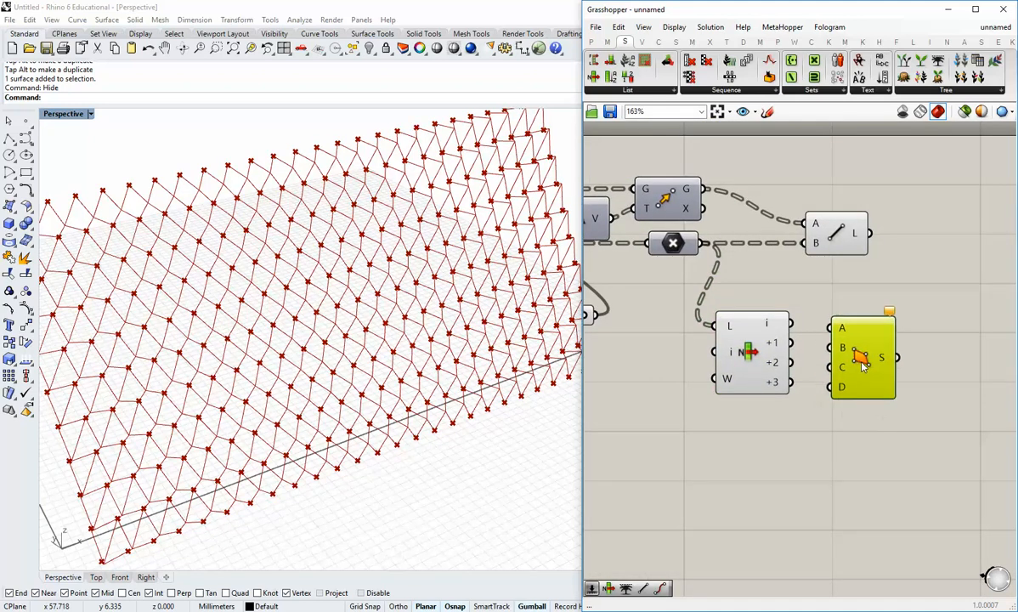
pyautogui.click(810, 392)
# Space the 4Point Surface away from List Item and connect the Move component's G output to its C input.
pyautogui.moveTo(789, 398); pyautogui.dragTo(725, 410, button='right')
pyautogui.moveTo(775, 360); pyautogui.dragTo(750, 376, button='right')
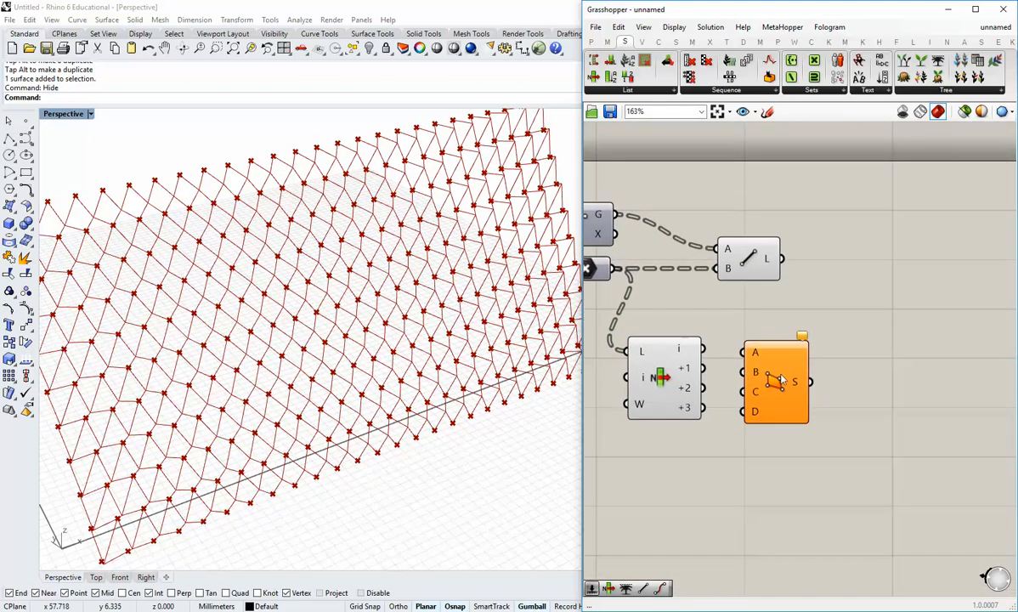
pyautogui.moveTo(780, 373); pyautogui.dragTo(805, 374)
pyautogui.click(699, 294)
pyautogui.moveTo(687, 255); pyautogui.dragTo(769, 255, button='right')
pyautogui.click(835, 261)
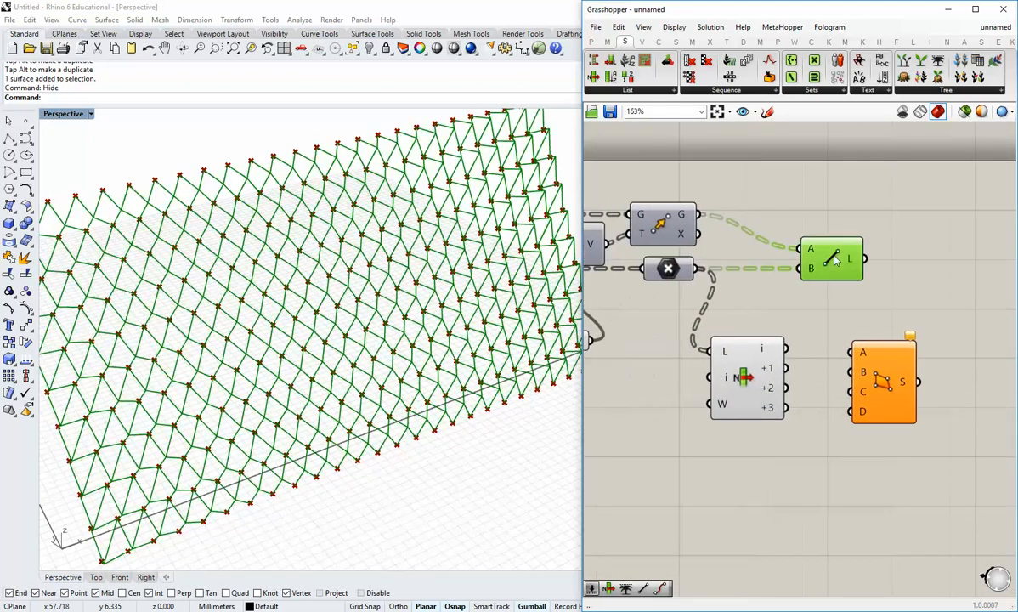
pyautogui.click(667, 222)
pyautogui.moveTo(701, 218); pyautogui.dragTo(818, 343)
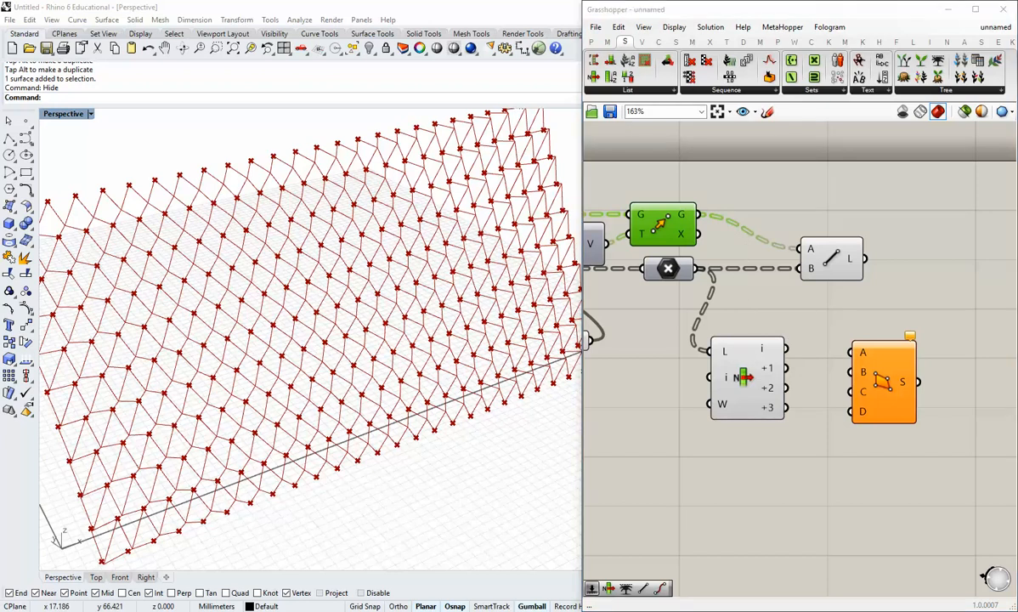
pyautogui.click(742, 275)
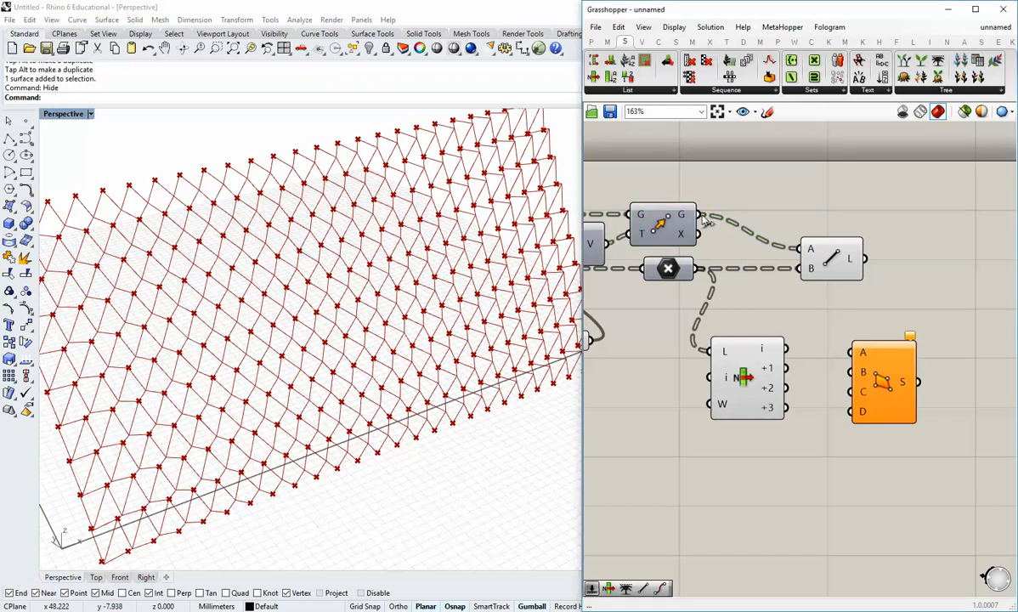
pyautogui.moveTo(699, 215); pyautogui.dragTo(851, 391)
pyautogui.moveTo(757, 397); pyautogui.dragTo(745, 396)
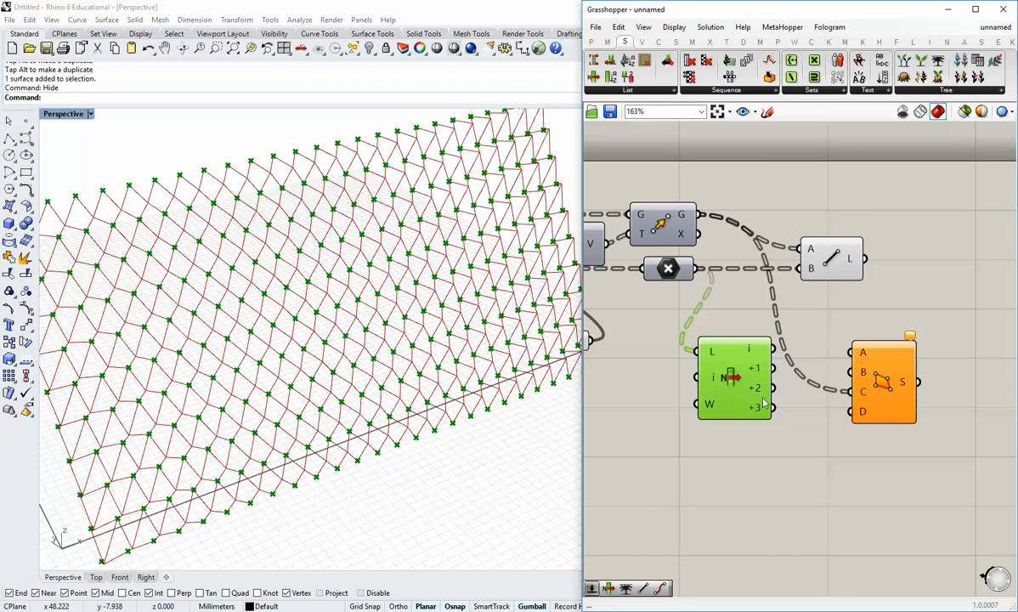
pyautogui.click(808, 410)
# Connect List Item's i and +1 outputs to the A and B inputs of the 4Point Surface and align the component.
pyautogui.moveTo(809, 410); pyautogui.dragTo(752, 432, button='right')
pyautogui.moveTo(717, 371); pyautogui.dragTo(795, 374)
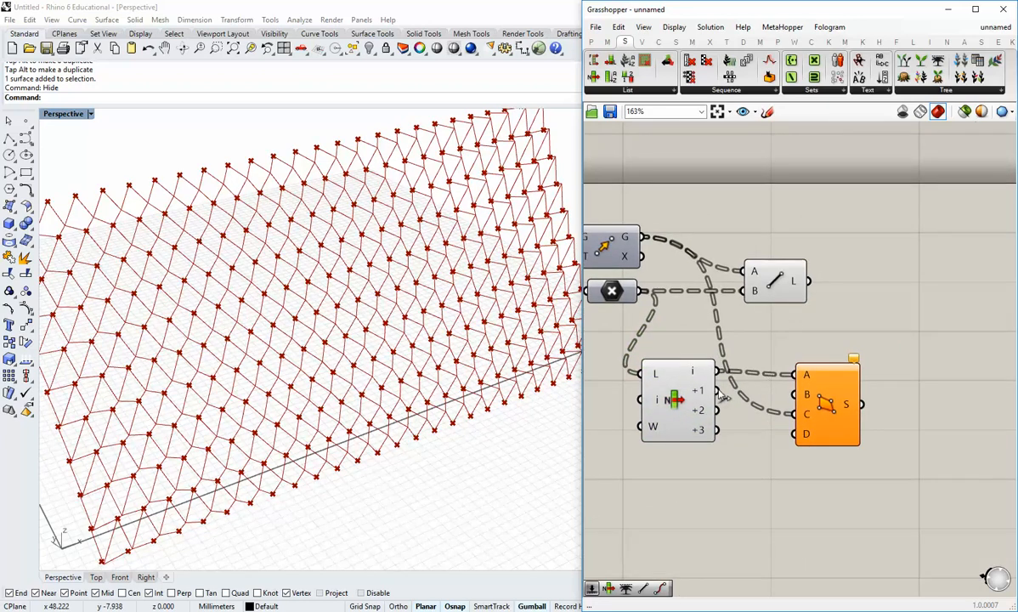
pyautogui.moveTo(716, 390); pyautogui.dragTo(796, 393)
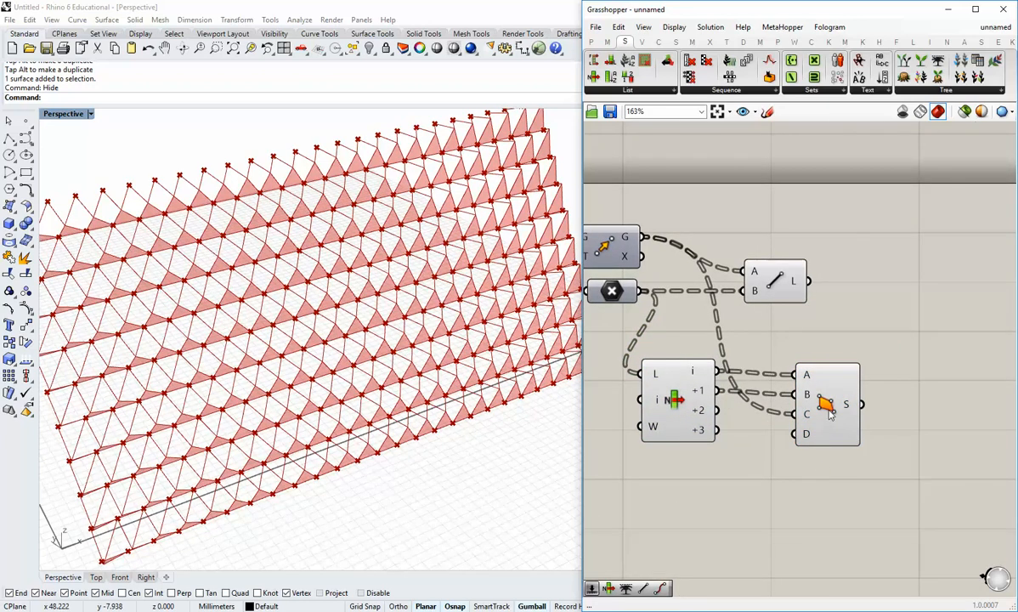
pyautogui.moveTo(830, 414); pyautogui.dragTo(840, 410)
pyautogui.click(731, 445)
pyautogui.click(368, 358)
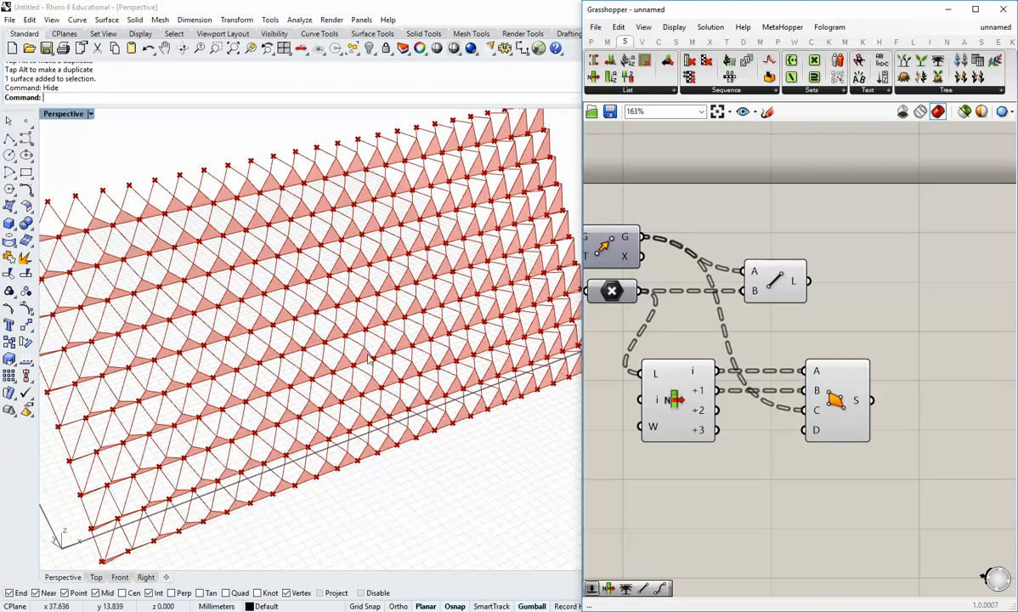
pyautogui.moveTo(368, 359); pyautogui.dragTo(465, 301, button='right')
pyautogui.scroll(-2, 466, 301)
# Duplicate the 4Point Surface component with its input connections and place the copy directly below the original.
pyautogui.moveTo(827, 467); pyautogui.dragTo(823, 423, button='right')
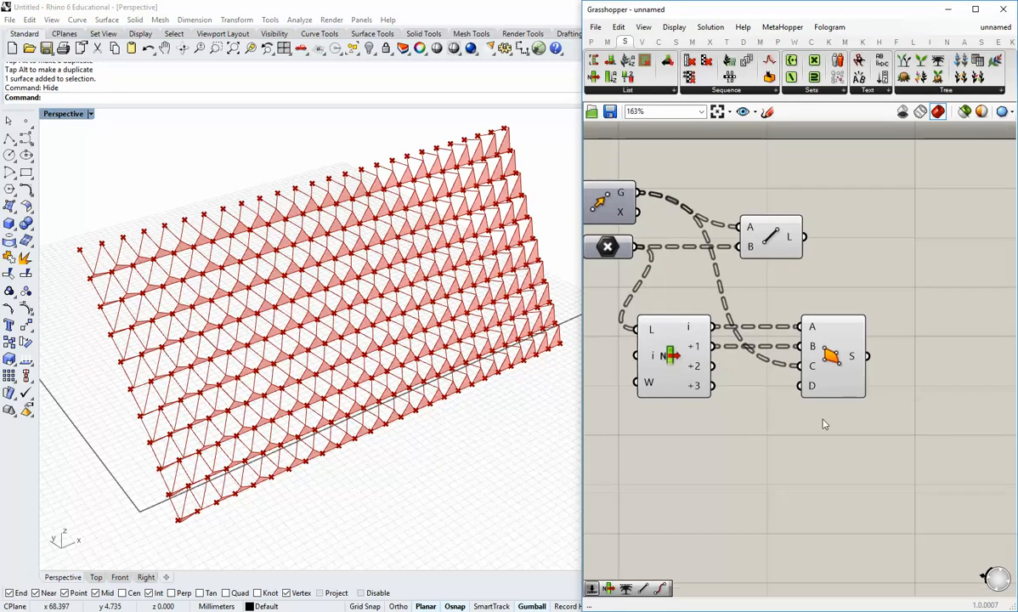
pyautogui.click(844, 365)
pyautogui.moveTo(844, 365); pyautogui.dragTo(838, 460)
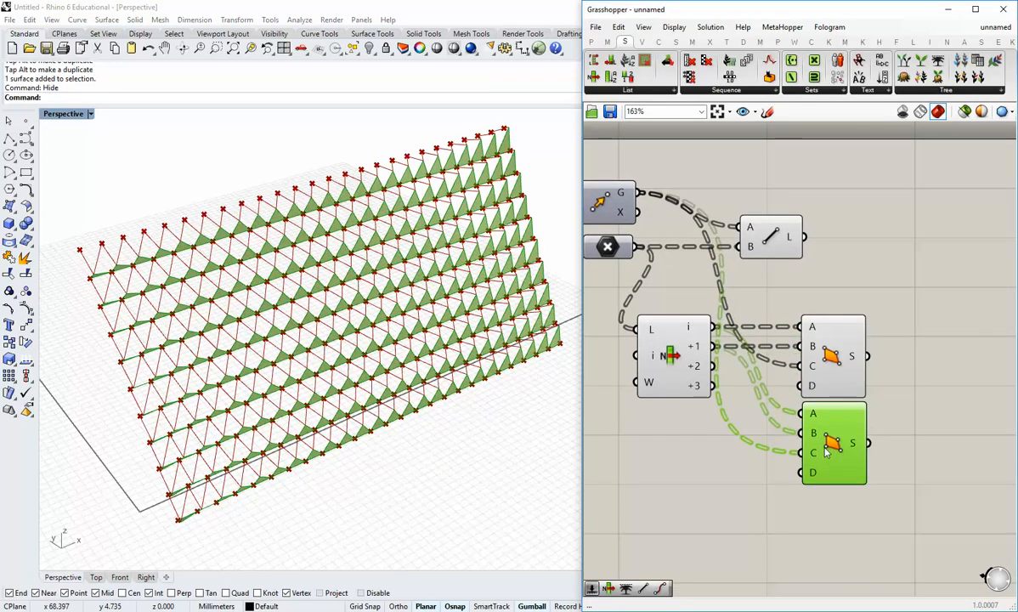
pyautogui.click(732, 376)
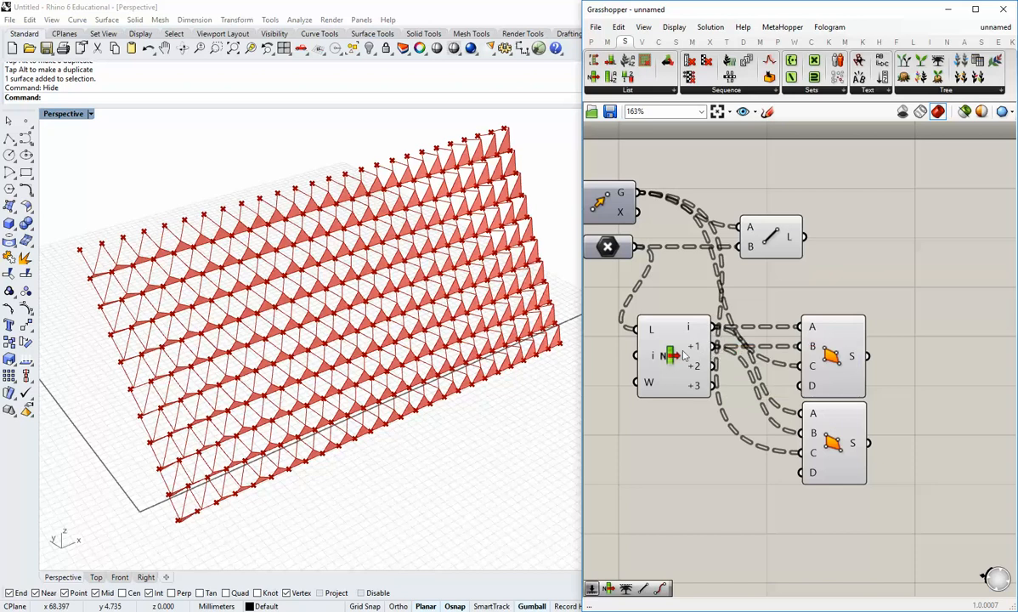
# Connect List Item's +1 and +2 outputs to the second 4Point Surface's A and B inputs and place a duplicate of it below.
pyautogui.moveTo(685, 355); pyautogui.dragTo(777, 401)
pyautogui.moveTo(702, 366); pyautogui.dragTo(794, 435)
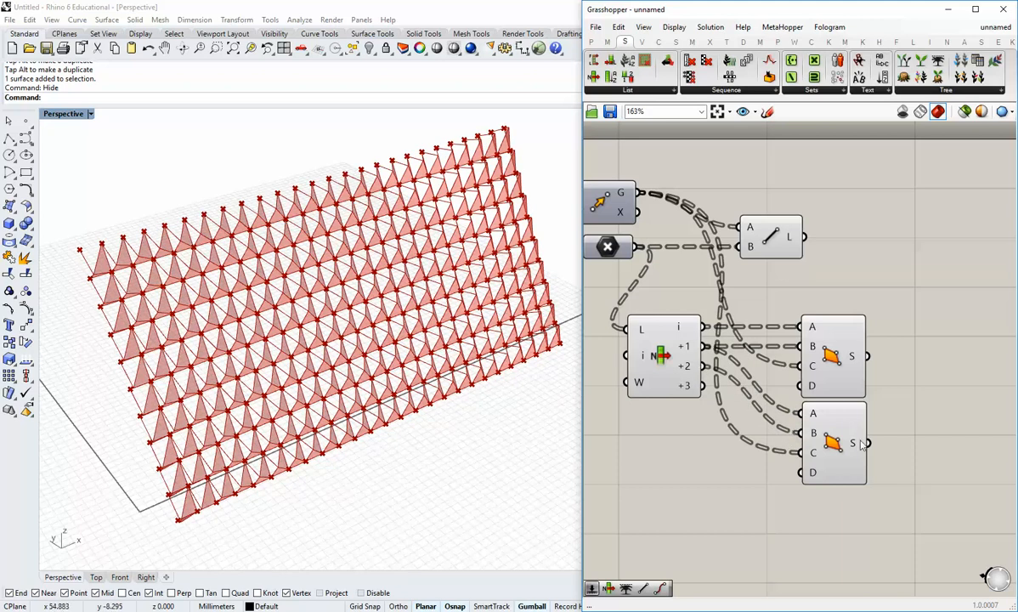
pyautogui.click(834, 441)
pyautogui.keyDown('alt'); pyautogui.moveTo(834, 440); pyautogui.dragTo(836, 532); pyautogui.keyUp('alt')
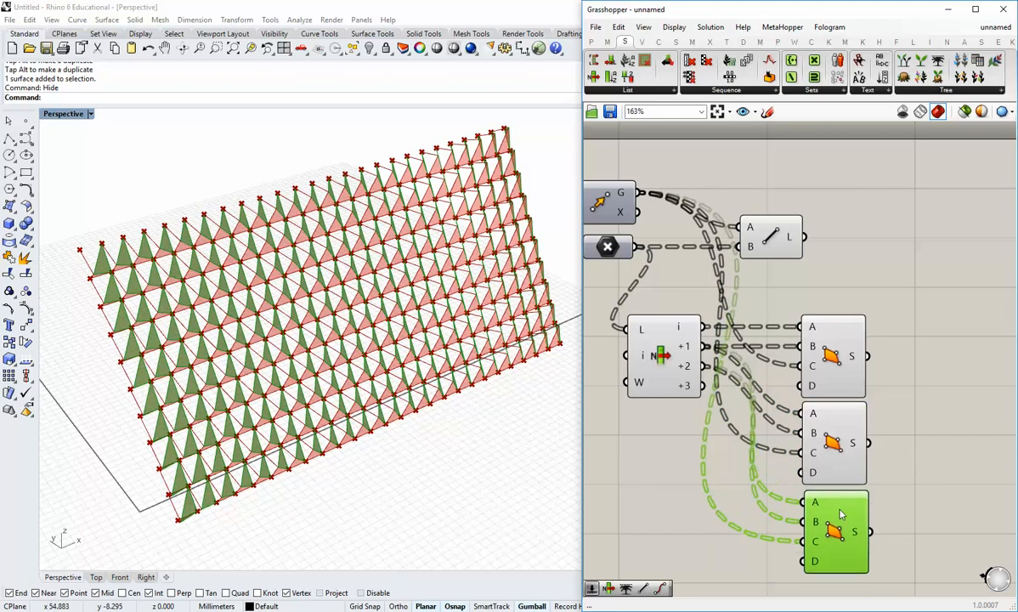
# Connect List Item's +2 and +3 outputs to the A and B inputs of the third 4Point Surface.
pyautogui.click(732, 476)
pyautogui.moveTo(732, 477); pyautogui.dragTo(710, 414, button='right')
pyautogui.moveTo(681, 304); pyautogui.dragTo(780, 442)
pyautogui.moveTo(681, 324); pyautogui.dragTo(778, 462)
pyautogui.moveTo(704, 533); pyautogui.dragTo(701, 518, button='right')
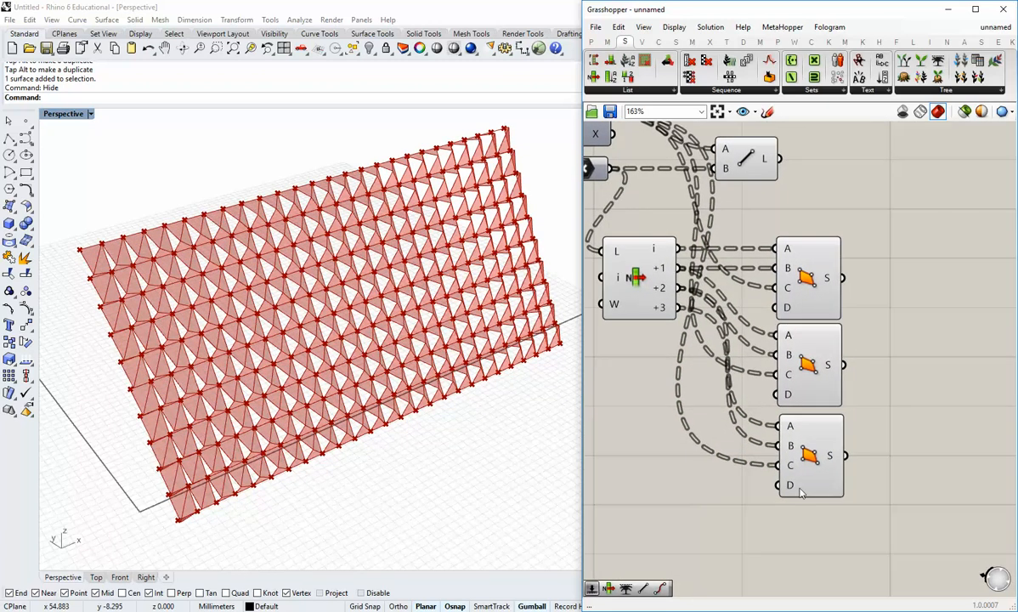
# Duplicate the third 4Point Surface below itself and connect List Item's i output to the fourth component's A input.
pyautogui.click(821, 463)
pyautogui.moveTo(810, 434); pyautogui.dragTo(812, 524)
pyautogui.press('alt')
pyautogui.click(731, 497)
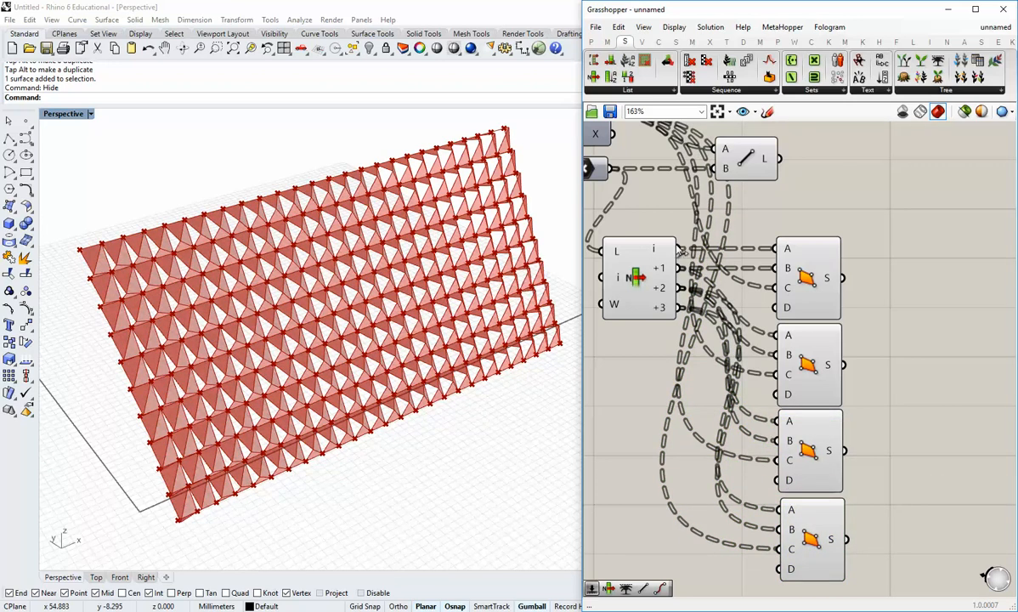
pyautogui.moveTo(680, 251); pyautogui.dragTo(779, 510)
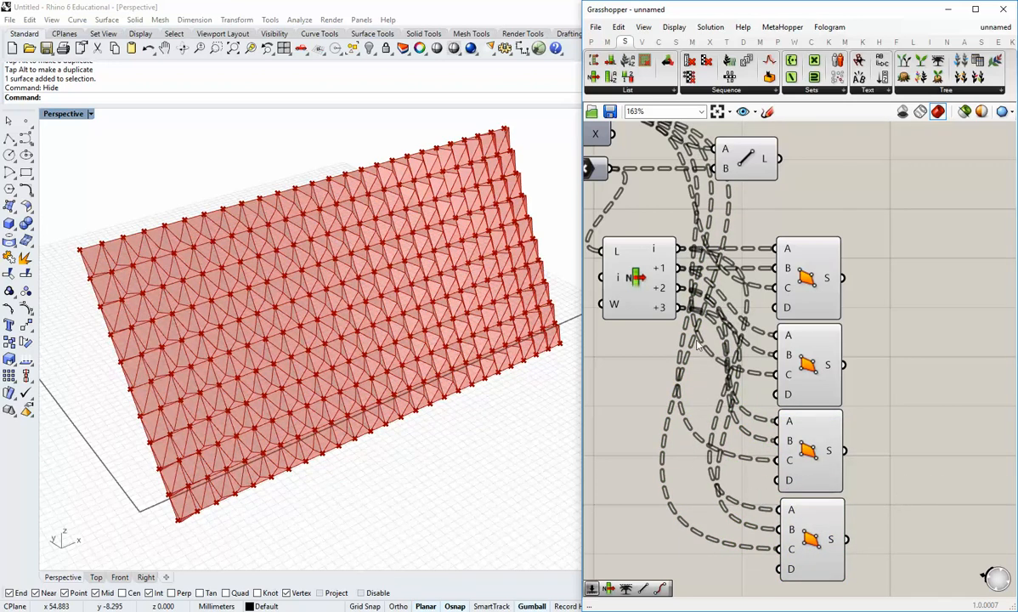
# Turn off the preview of the List Item component.
pyautogui.scroll(-2, 696, 344)
pyautogui.click(671, 357)
pyautogui.rightClick(671, 351)
pyautogui.click(705, 377)
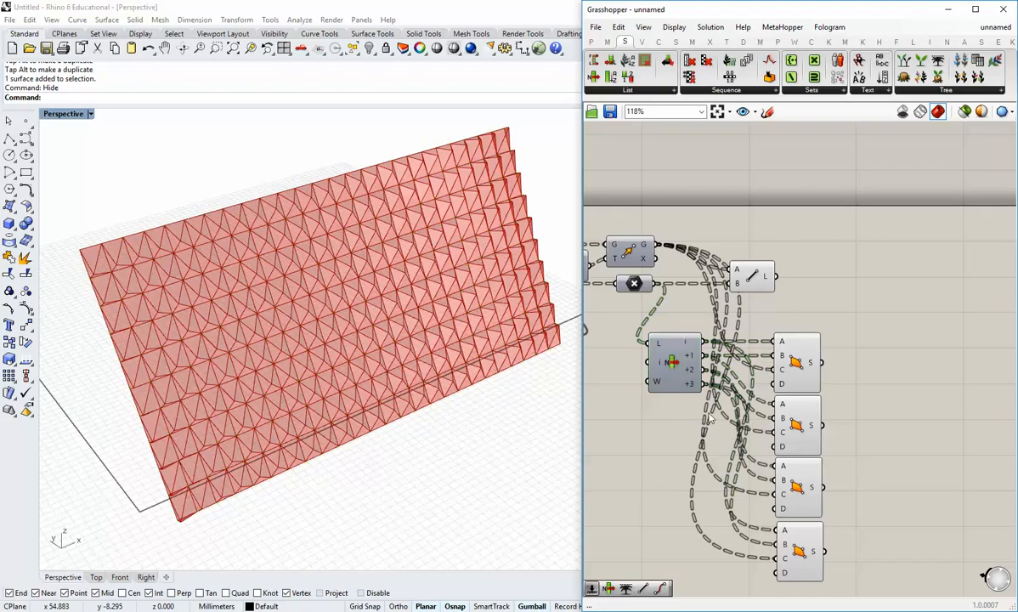
# Examine the panelled wall in the Rhino perspective viewport from other angles.
pyautogui.moveTo(325, 318); pyautogui.dragTo(318, 333, button='right')
pyautogui.moveTo(578, 300); pyautogui.dragTo(668, 299)
pyautogui.moveTo(612, 327); pyautogui.dragTo(289, 367, button='right')
pyautogui.scroll(5, 521, 334)
pyautogui.scroll(-5, 521, 334)
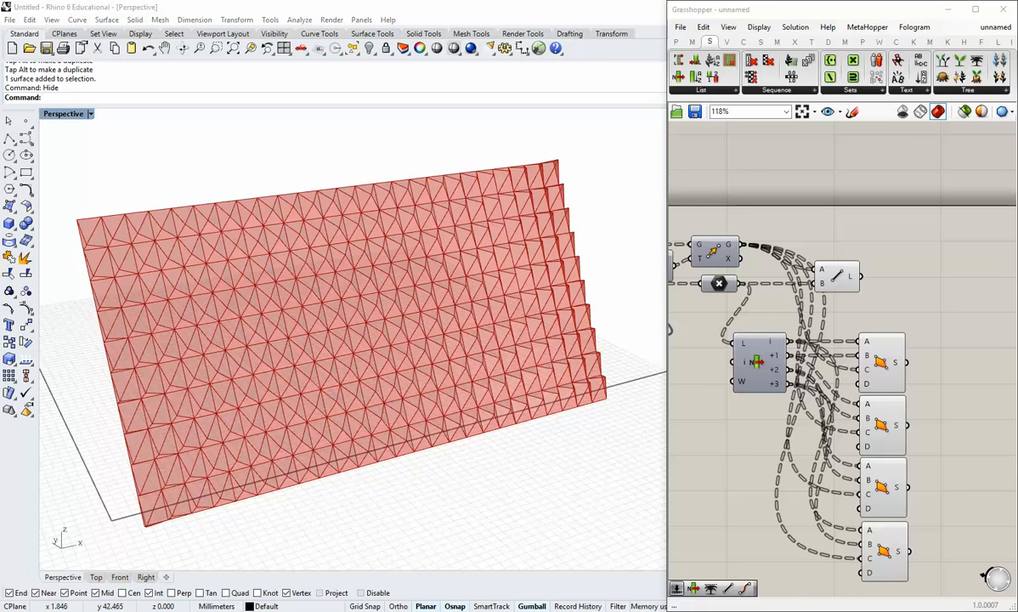
pyautogui.keyDown('shift'); pyautogui.moveTo(389, 345); pyautogui.dragTo(354, 352, button='right'); pyautogui.keyUp('shift')
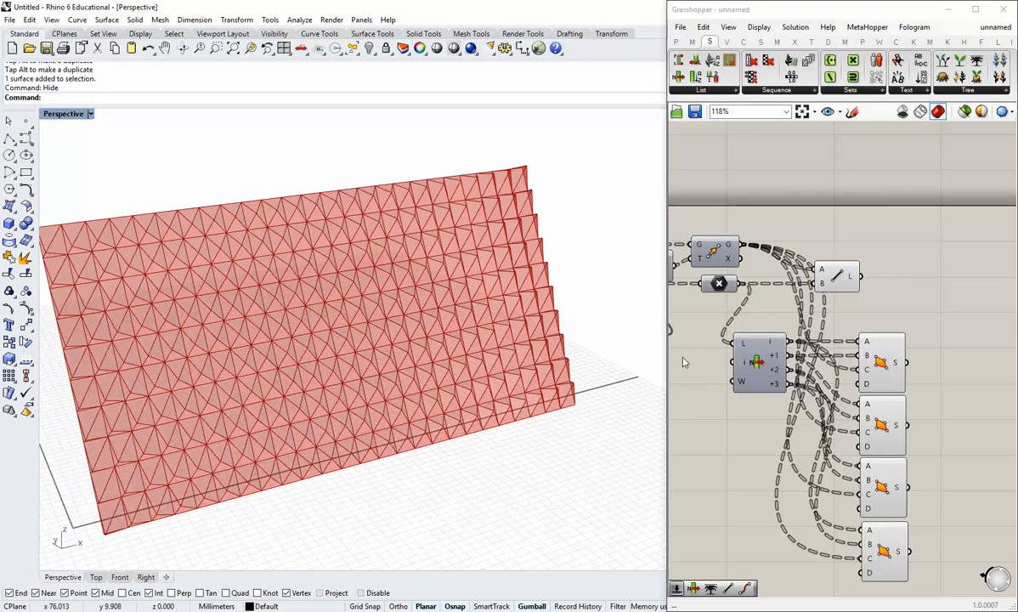
pyautogui.moveTo(667, 372); pyautogui.dragTo(621, 374)
pyautogui.moveTo(693, 421); pyautogui.dragTo(643, 408, button='right')
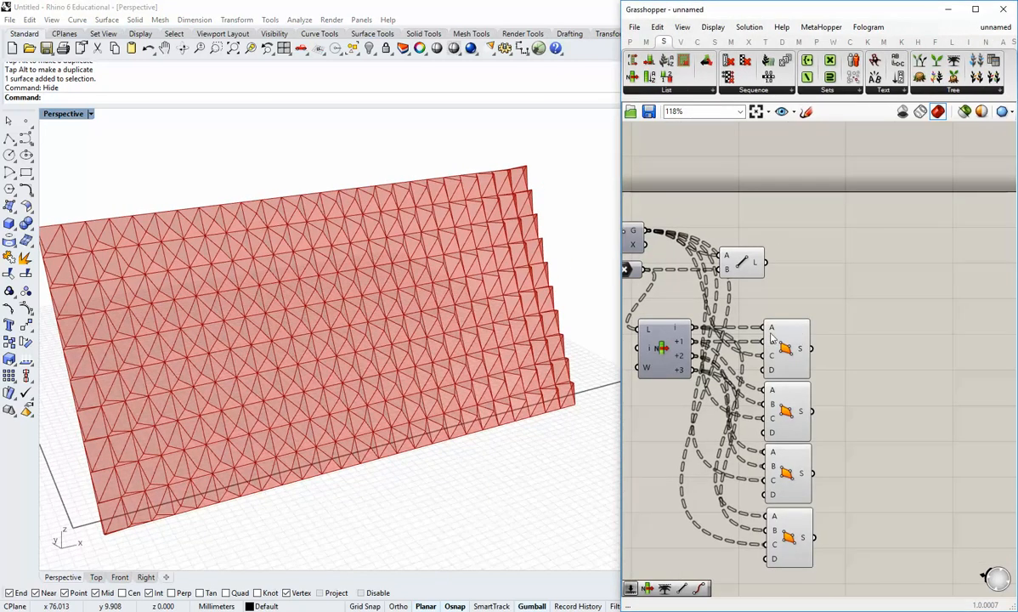
# Check which wall triangles the first and third, and the second and fourth 4Point Surface components produce.
pyautogui.click(793, 342)
pyautogui.keyDown('shift'); pyautogui.click(791, 467); pyautogui.keyUp('shift')
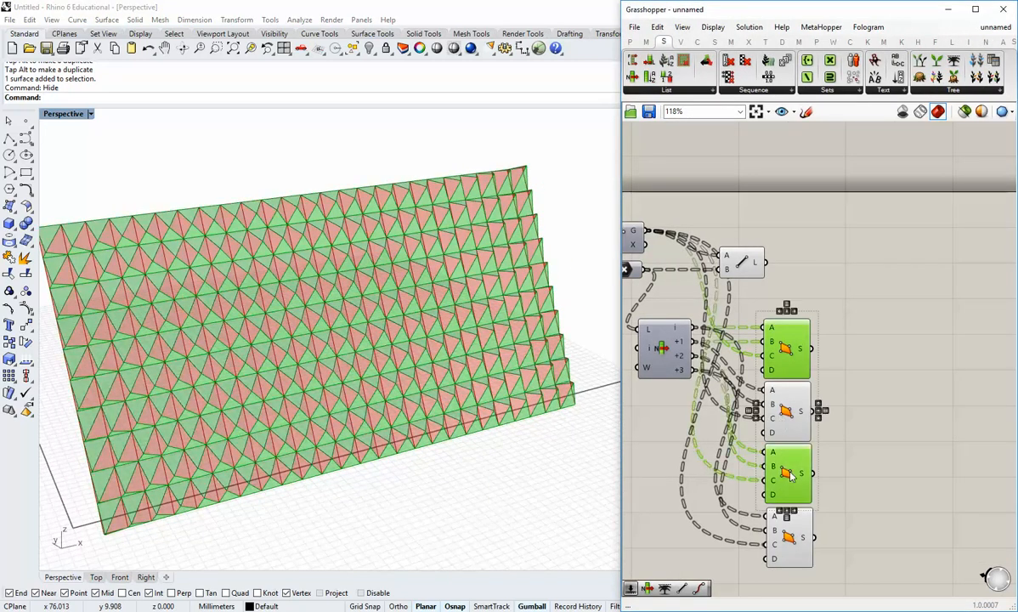
pyautogui.click(845, 445)
pyautogui.click(784, 345)
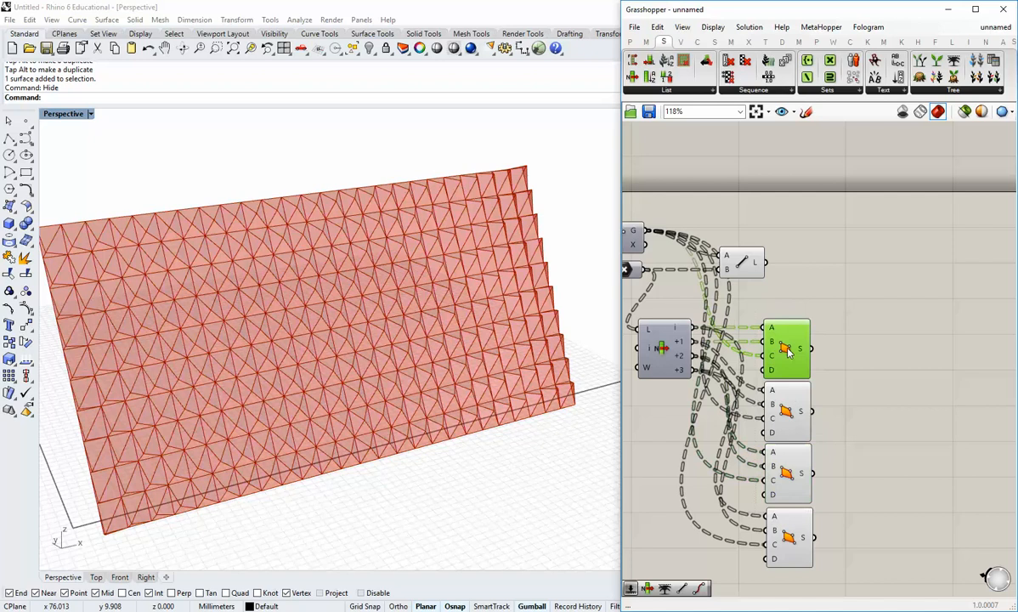
pyautogui.keyDown('shift'); pyautogui.click(792, 477); pyautogui.keyUp('shift')
pyautogui.moveTo(408, 374); pyautogui.dragTo(433, 365, button='right')
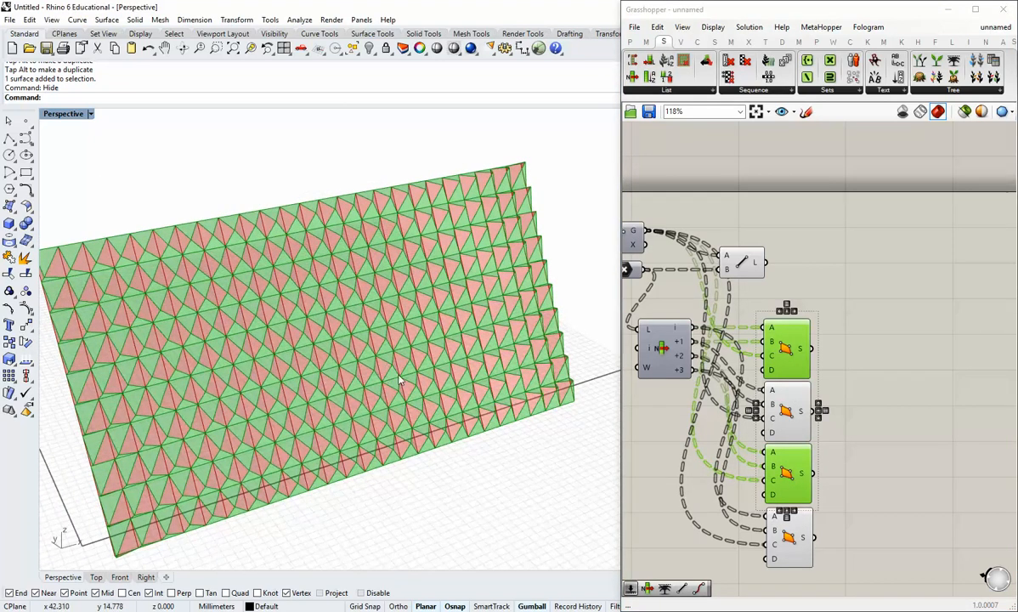
pyautogui.click(820, 486)
pyautogui.click(788, 535)
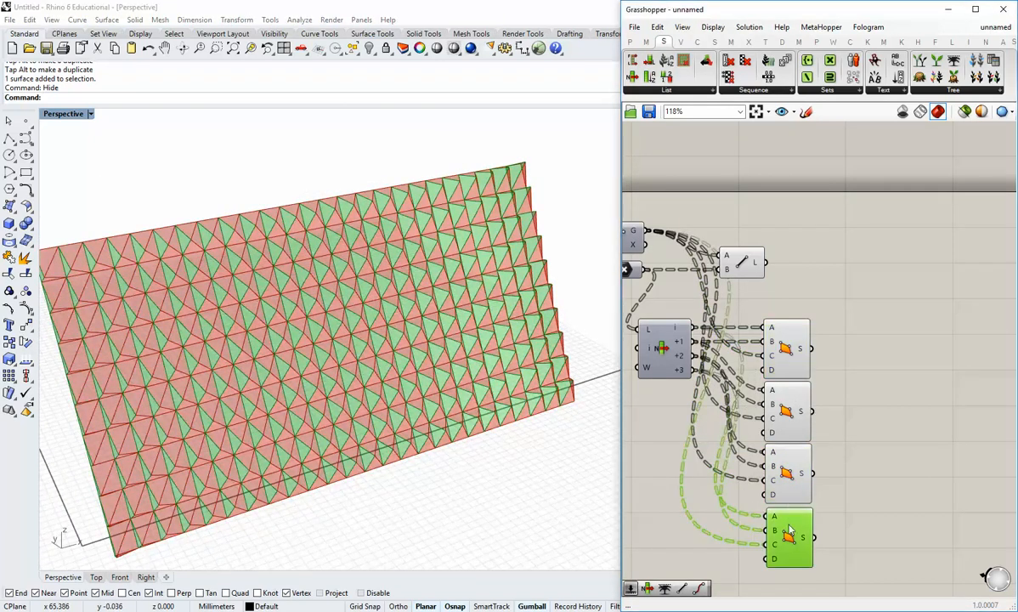
pyautogui.keyDown('shift'); pyautogui.click(788, 418); pyautogui.keyUp('shift')
pyautogui.click(820, 383)
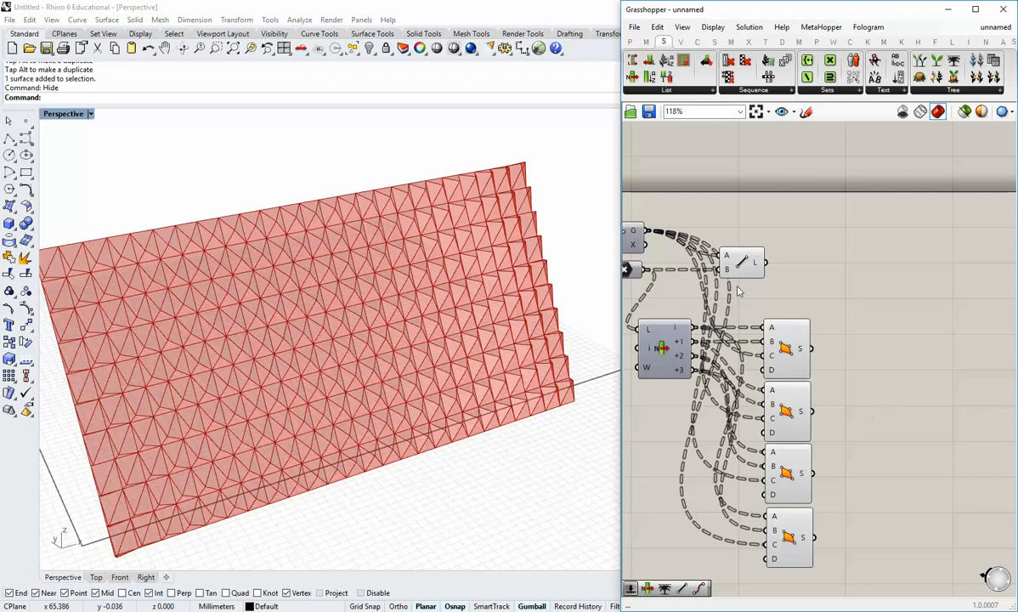
# Turn off the Line component's preview and reposition it above the 4Point Surface column.
pyautogui.rightClick(747, 263)
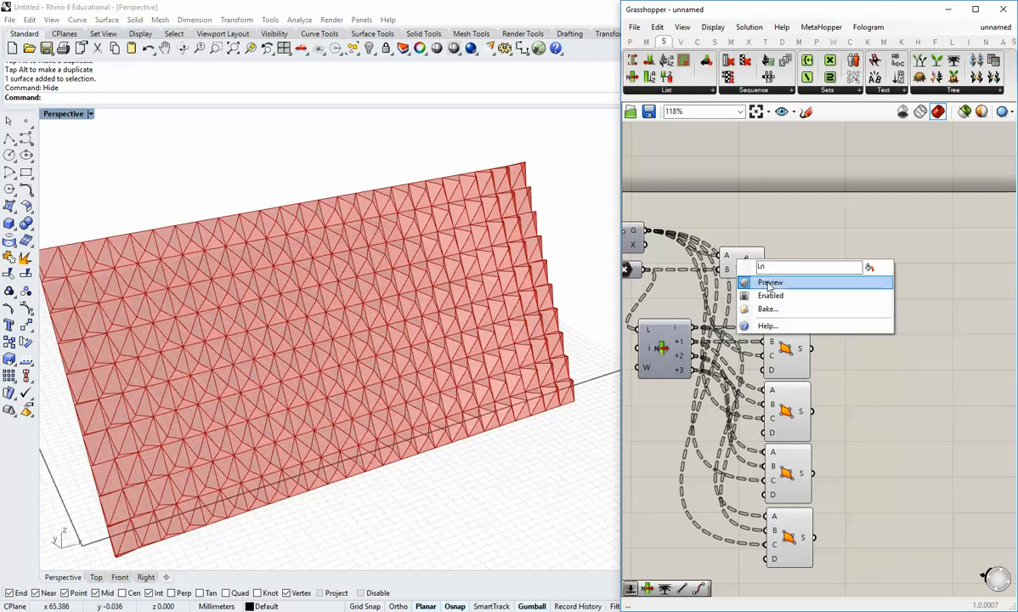
pyautogui.click(748, 264)
pyautogui.moveTo(748, 263); pyautogui.dragTo(801, 264)
pyautogui.click(846, 343)
# Align the four 4Point Surface components in one vertical column.
pyautogui.moveTo(845, 343); pyautogui.dragTo(818, 231, button='right')
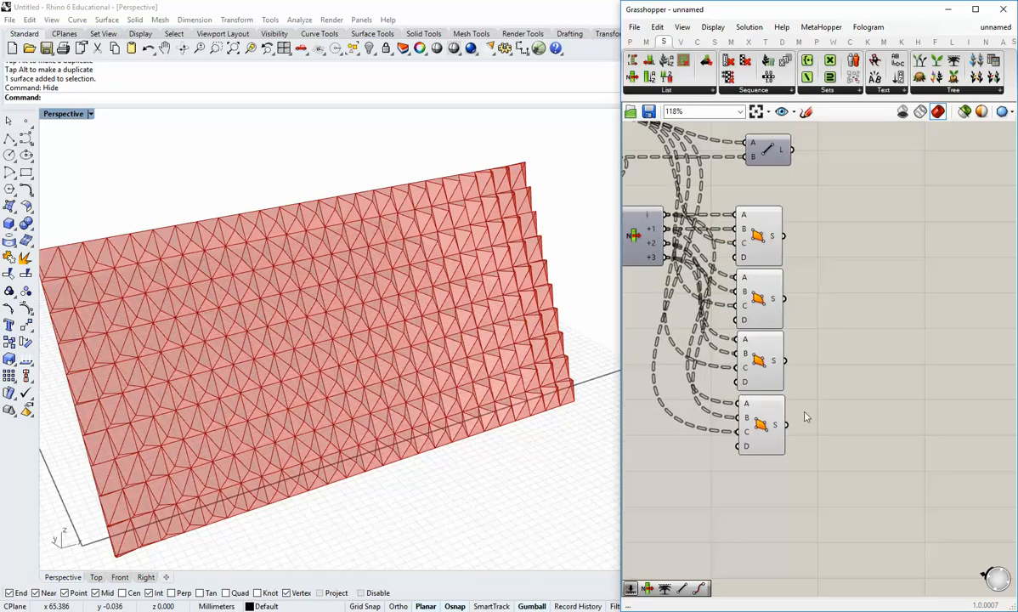
pyautogui.moveTo(798, 457); pyautogui.dragTo(762, 230)
pyautogui.click(822, 257)
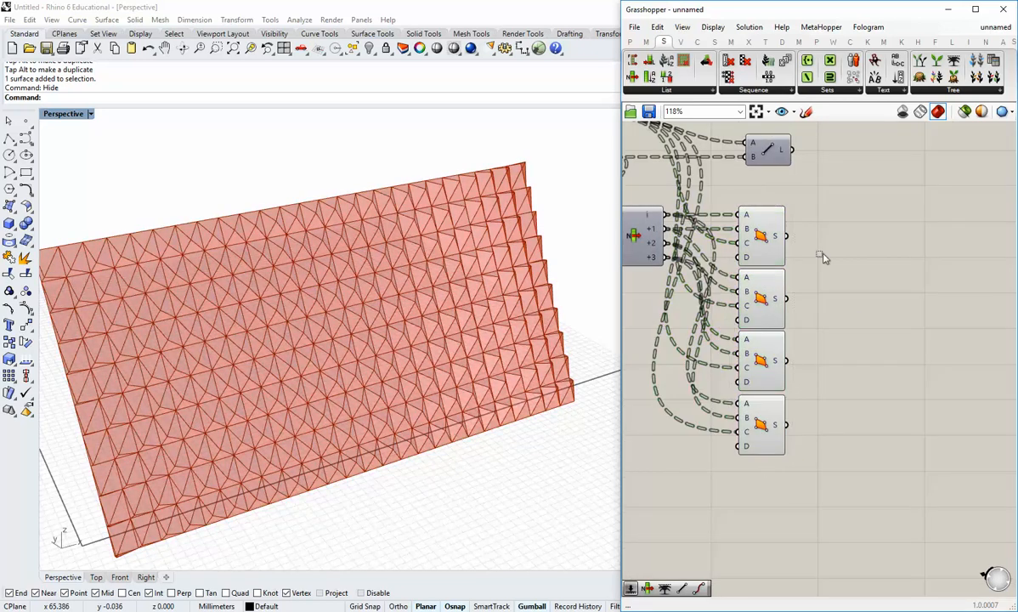
pyautogui.doubleClick(855, 320)
pyautogui.click(714, 42)
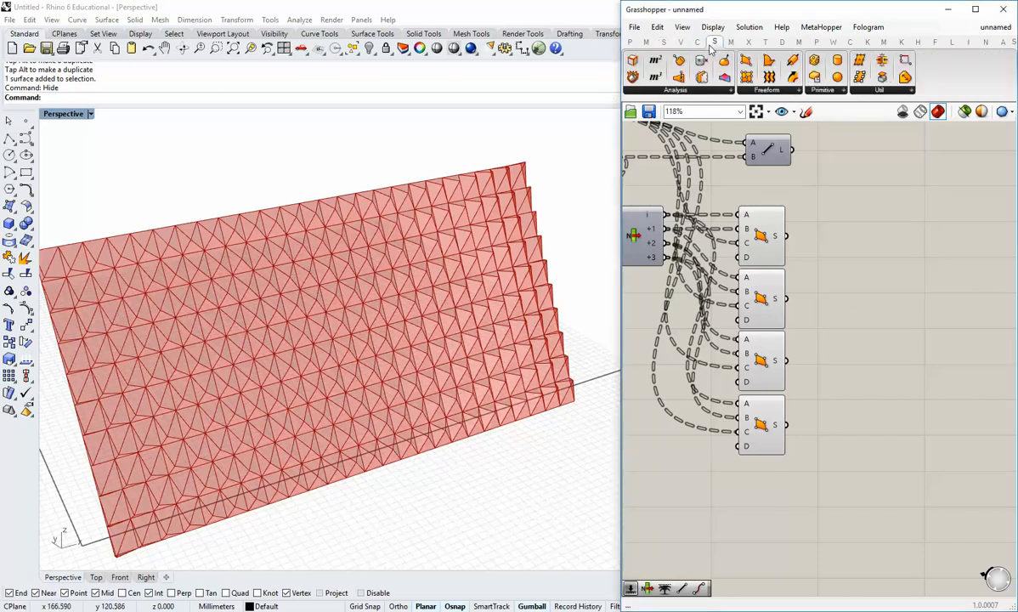
pyautogui.click(768, 90)
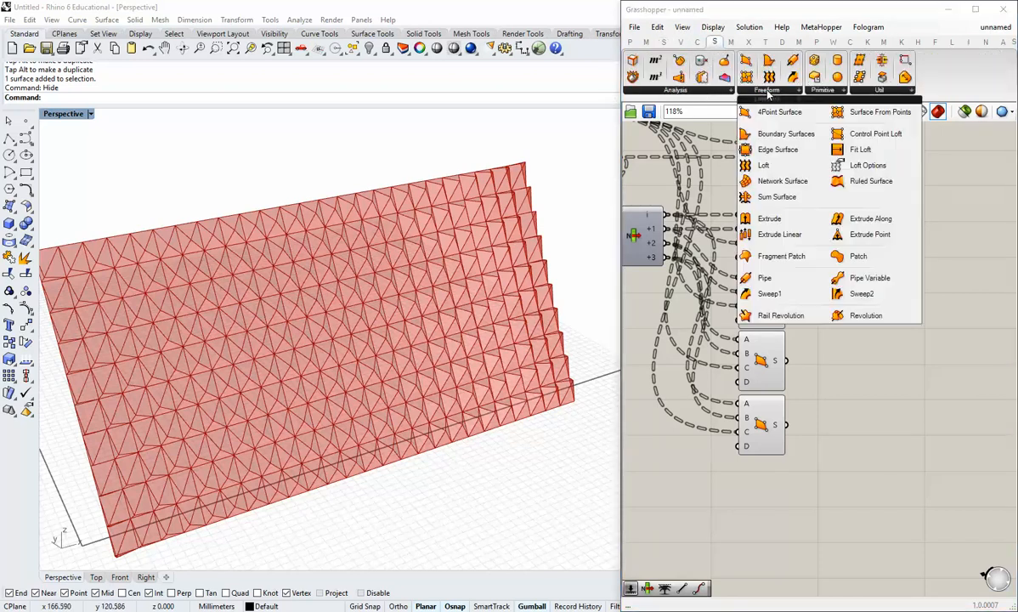
pyautogui.click(863, 91)
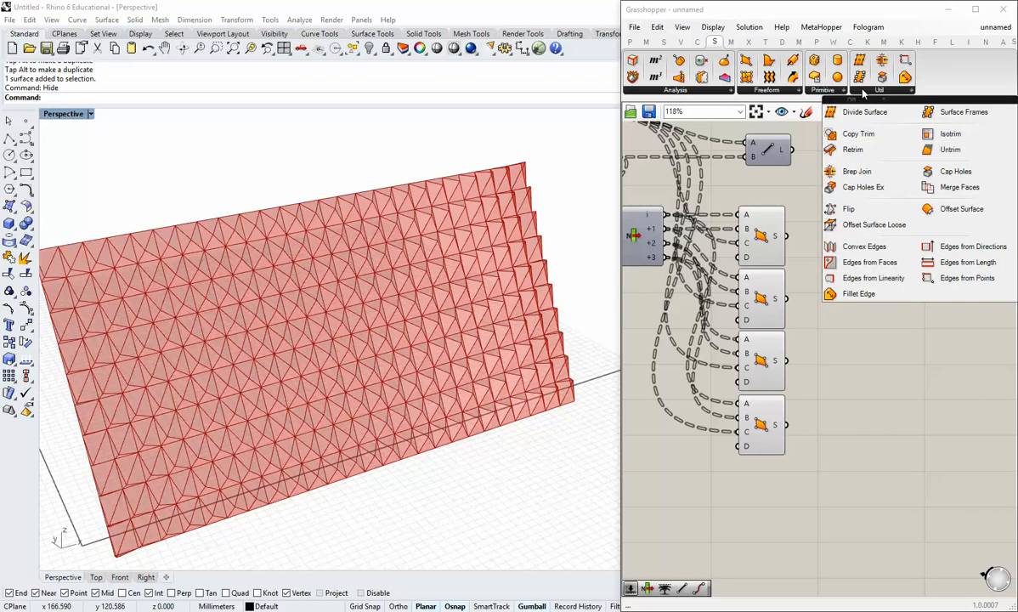
pyautogui.click(712, 91)
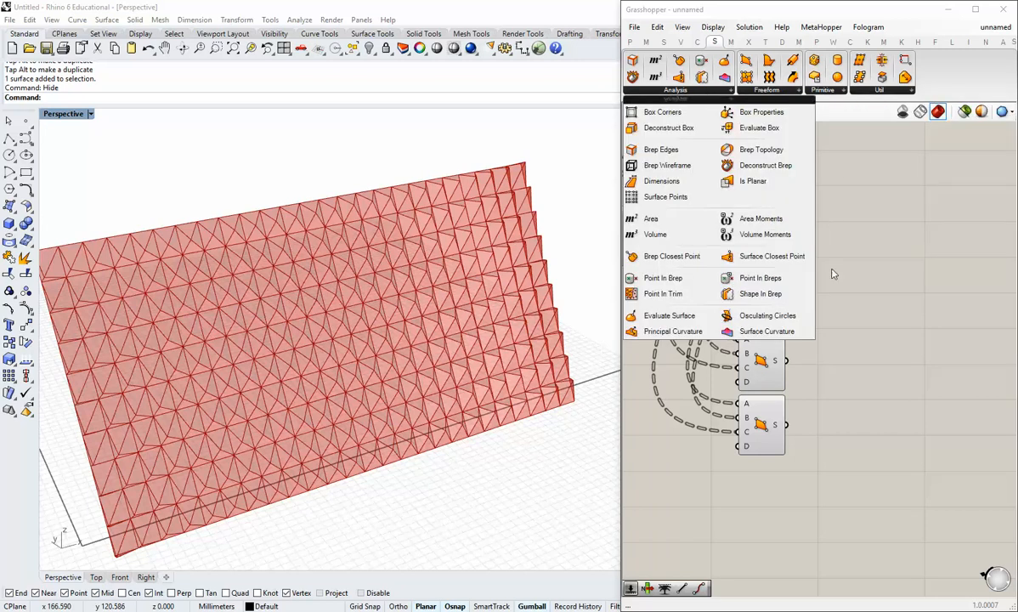
pyautogui.doubleClick(833, 273)
pyautogui.write('brep')
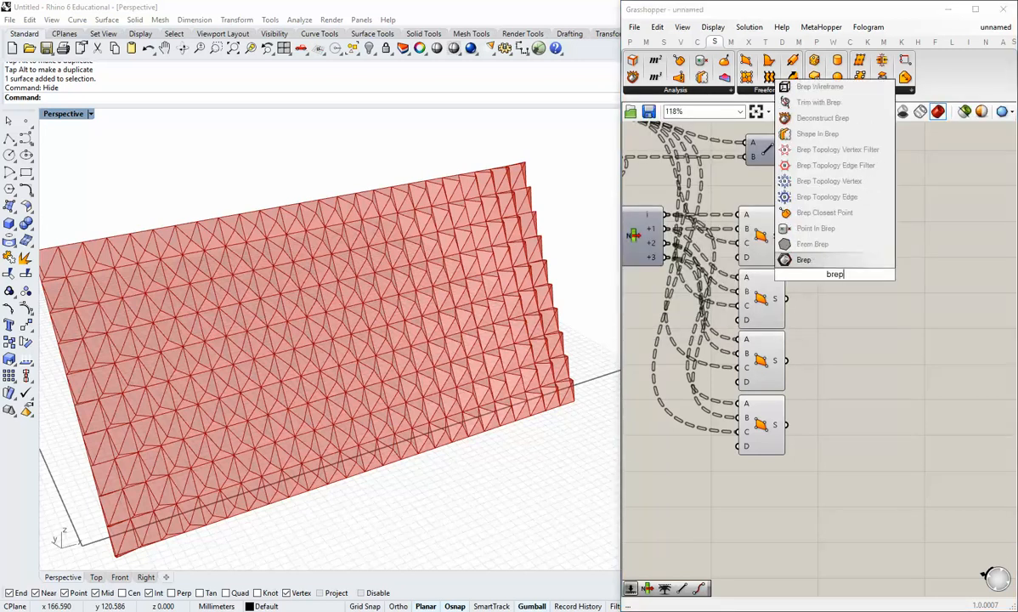
pyautogui.click(807, 297)
# Add a Brep Join component to the canvas beside the 4Point Surface column.
pyautogui.doubleClick(864, 321)
pyautogui.write('brep join')
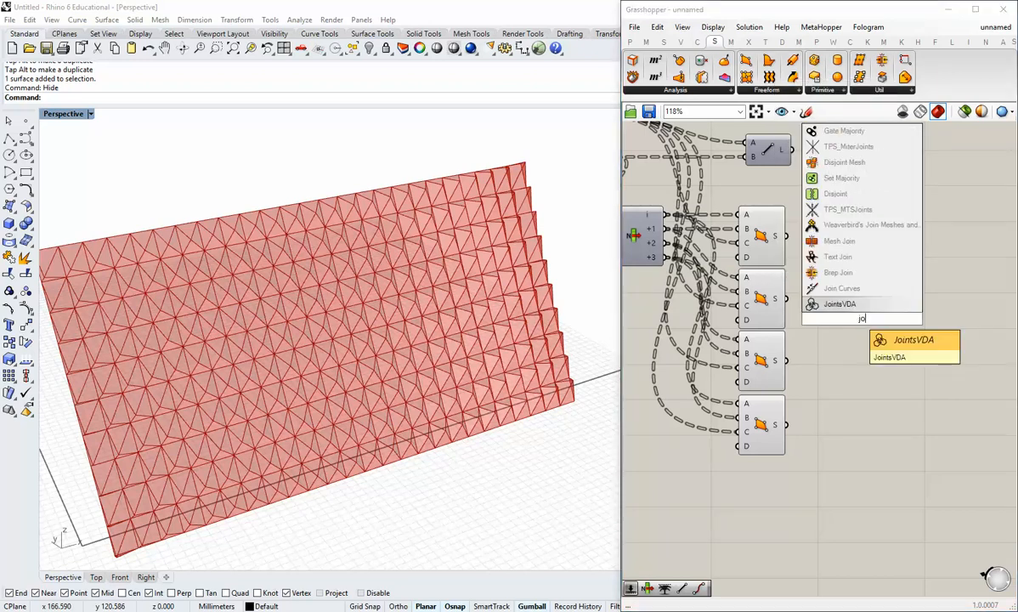
pyautogui.click(852, 314)
pyautogui.moveTo(852, 314); pyautogui.dragTo(849, 327)
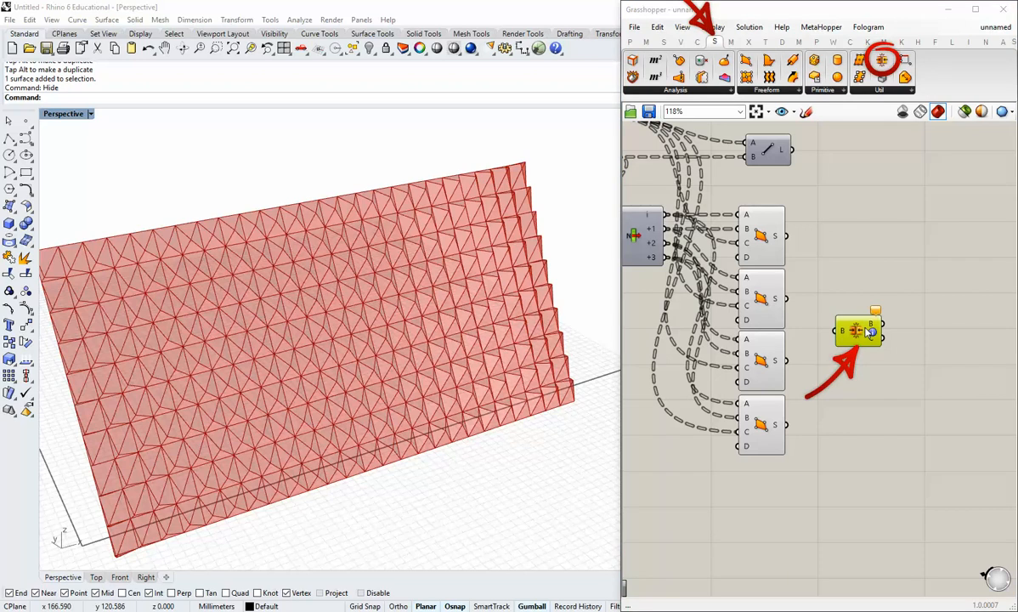
# Connect the S outputs of all four 4Point Surface components to the Brep Join's B input.
pyautogui.click(884, 89)
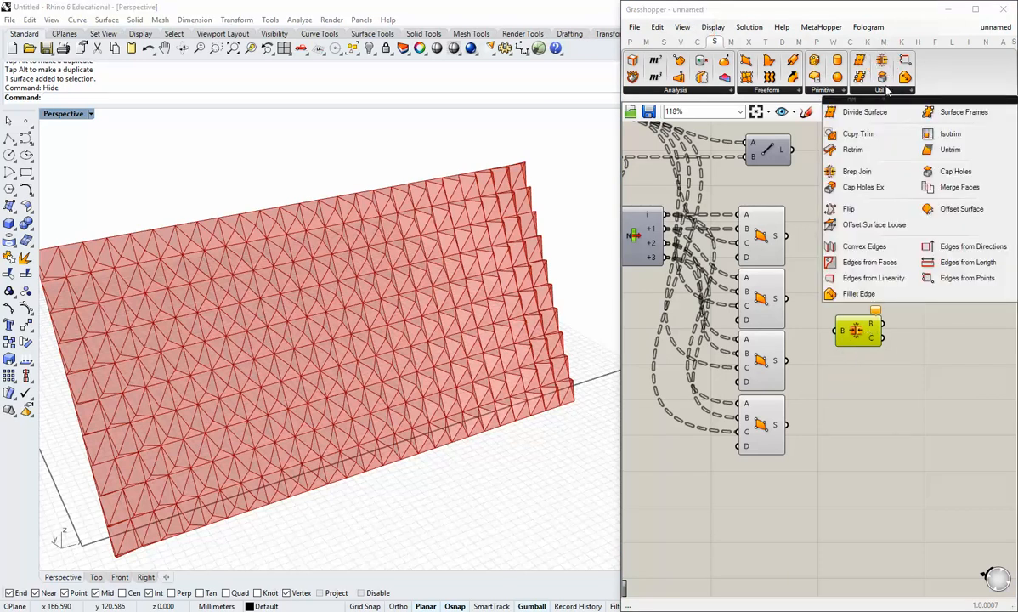
pyautogui.click(791, 246)
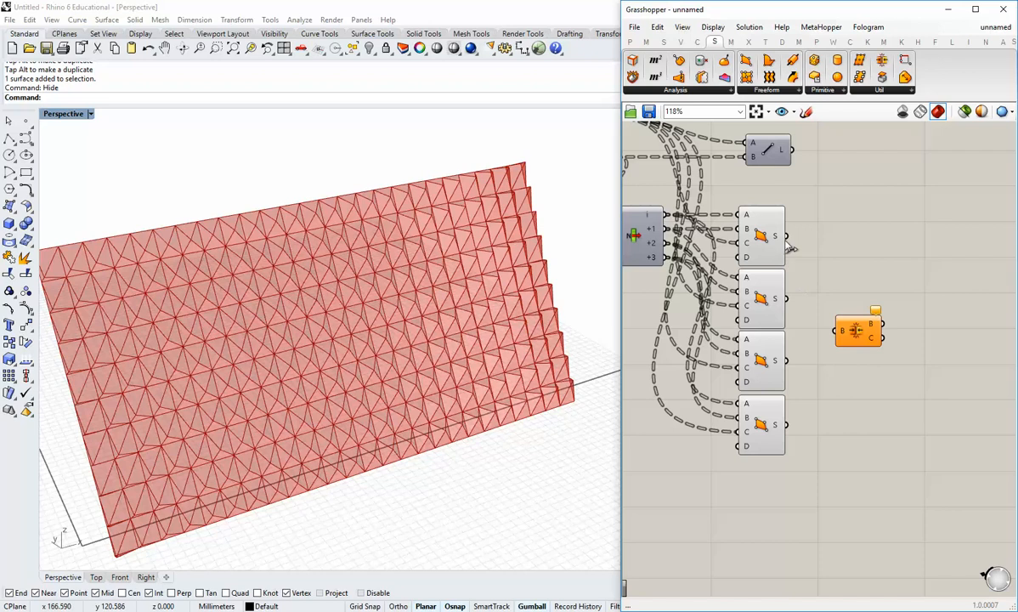
pyautogui.moveTo(791, 247)
pyautogui.mouseDown()
pyautogui.moveTo(812, 306)
pyautogui.moveTo(835, 330)
pyautogui.mouseUp()
pyautogui.keyDown('shift'); pyautogui.moveTo(801, 361); pyautogui.dragTo(835, 330); pyautogui.keyUp('shift')
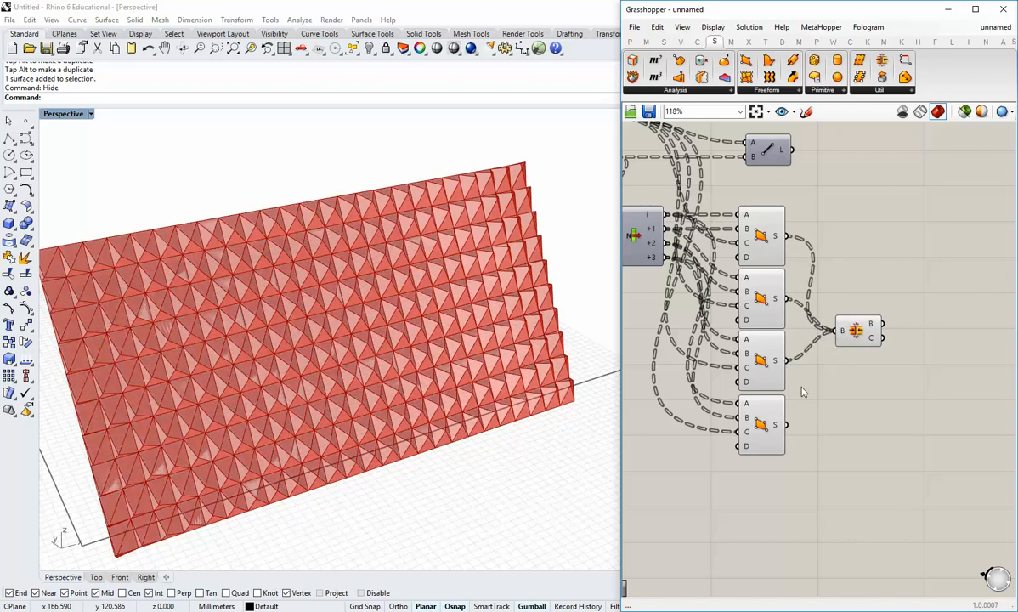
pyautogui.moveTo(788, 425)
pyautogui.keyDown('shift'); pyautogui.mouseDown()
pyautogui.moveTo(794, 325)
pyautogui.moveTo(835, 329)
pyautogui.mouseUp(); pyautogui.keyUp('shift')
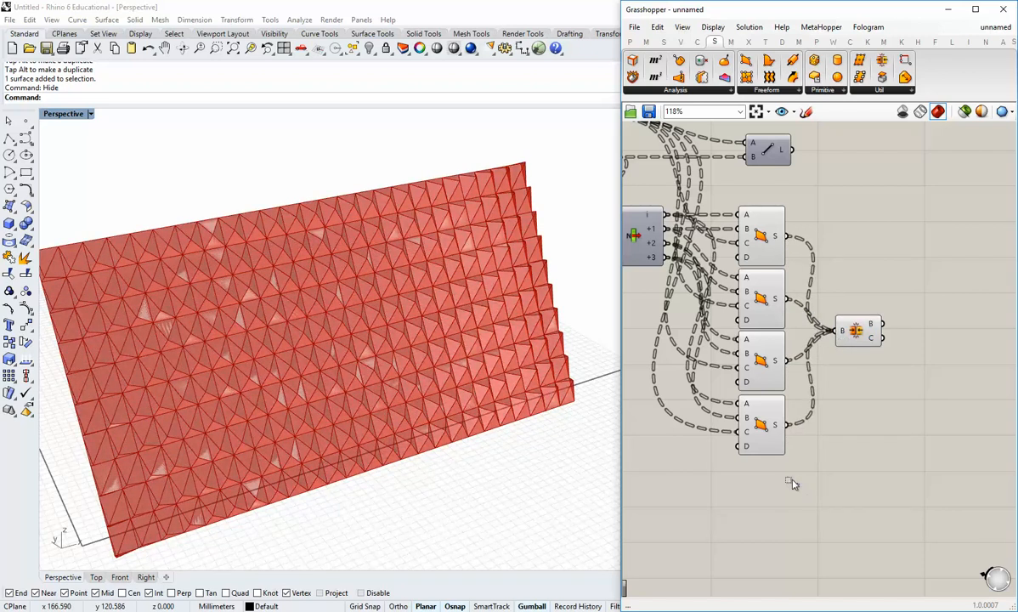
# Turn off the preview of the four 4Point Surface components.
pyautogui.moveTo(792, 482); pyautogui.dragTo(753, 229)
pyautogui.middleClick(752, 229)
pyautogui.click(774, 195)
pyautogui.click(818, 222)
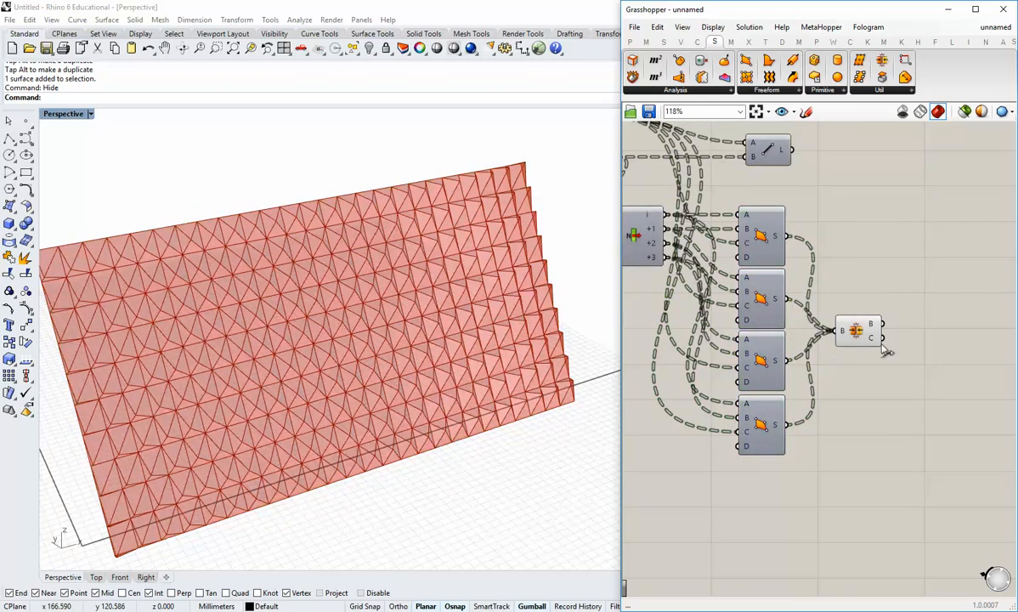
# Inspect the data in the Brep Join's B output and line the component up with the third 4Point Surface.
pyautogui.moveTo(856, 331); pyautogui.dragTo(856, 343)
pyautogui.moveTo(871, 342)
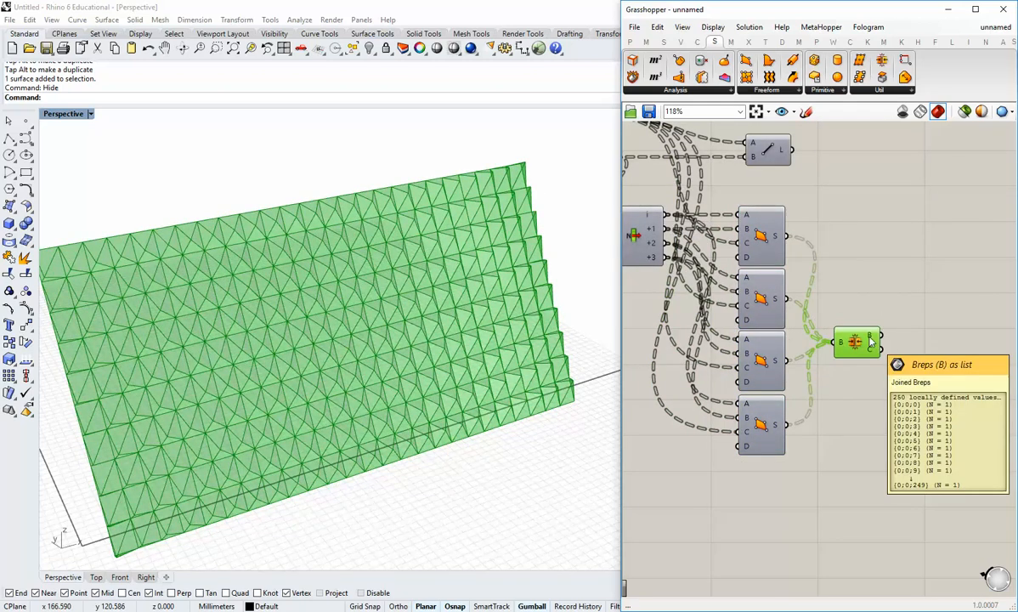
pyautogui.click(871, 297)
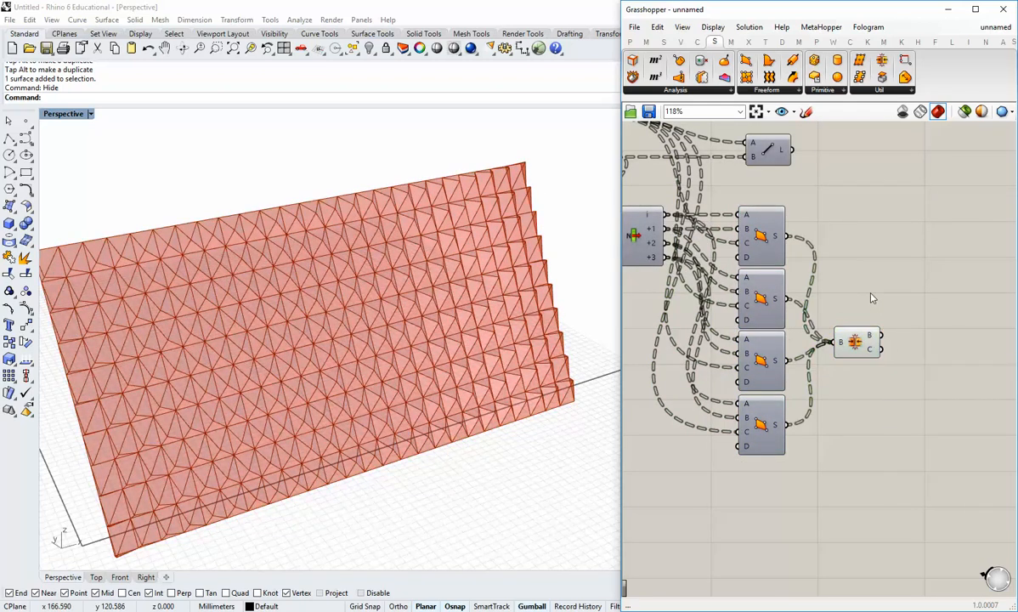
pyautogui.moveTo(851, 345); pyautogui.dragTo(852, 364)
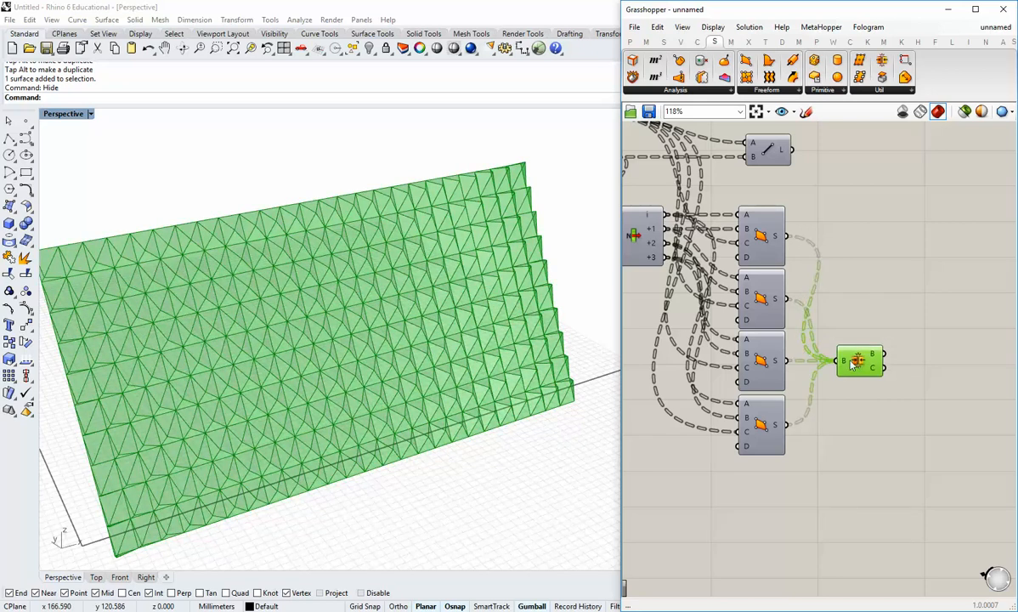
pyautogui.click(873, 438)
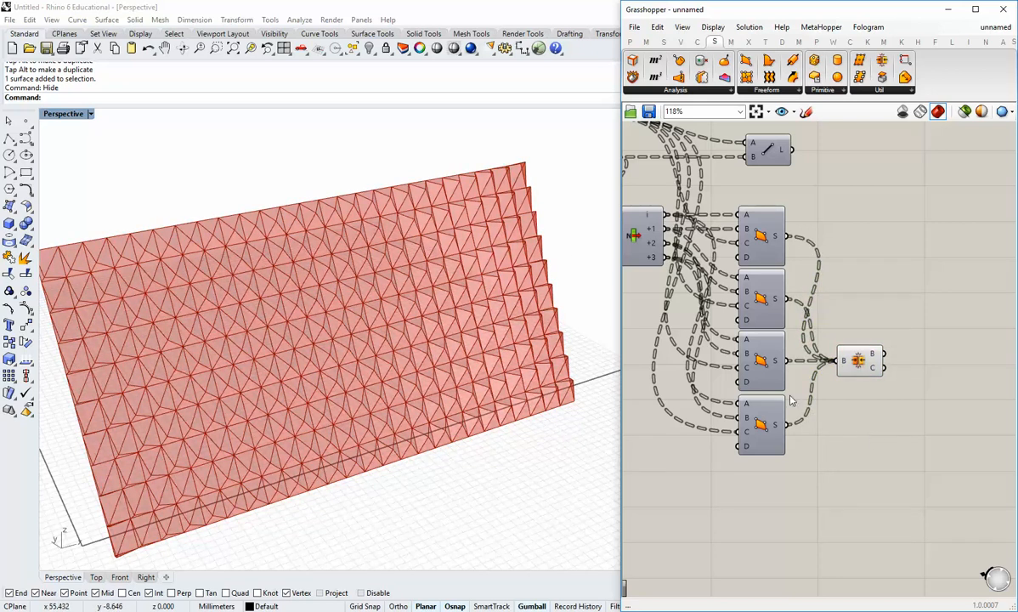
# Widen the Grasshopper window to show more of the definition around List Item and Brep Join.
pyautogui.moveTo(843, 363)
pyautogui.moveTo(777, 360)
pyautogui.moveTo(618, 295); pyautogui.dragTo(507, 295)
pyautogui.moveTo(681, 332); pyautogui.dragTo(671, 389, button='right')
pyautogui.scroll(-1, 727, 368)
pyautogui.moveTo(728, 368); pyautogui.dragTo(689, 363, button='right')
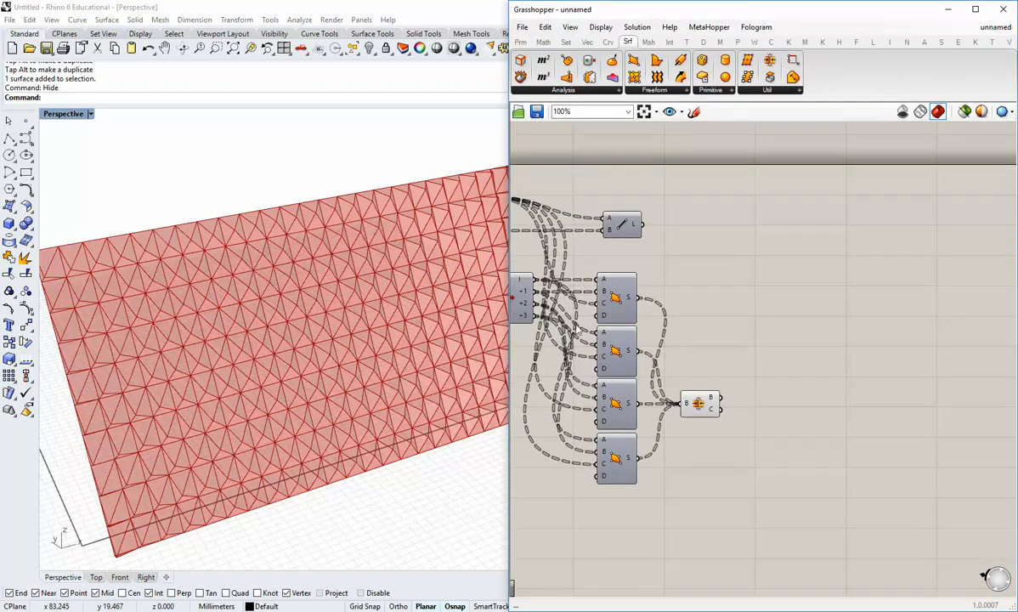
pyautogui.moveTo(658, 287); pyautogui.dragTo(713, 283, button='right')
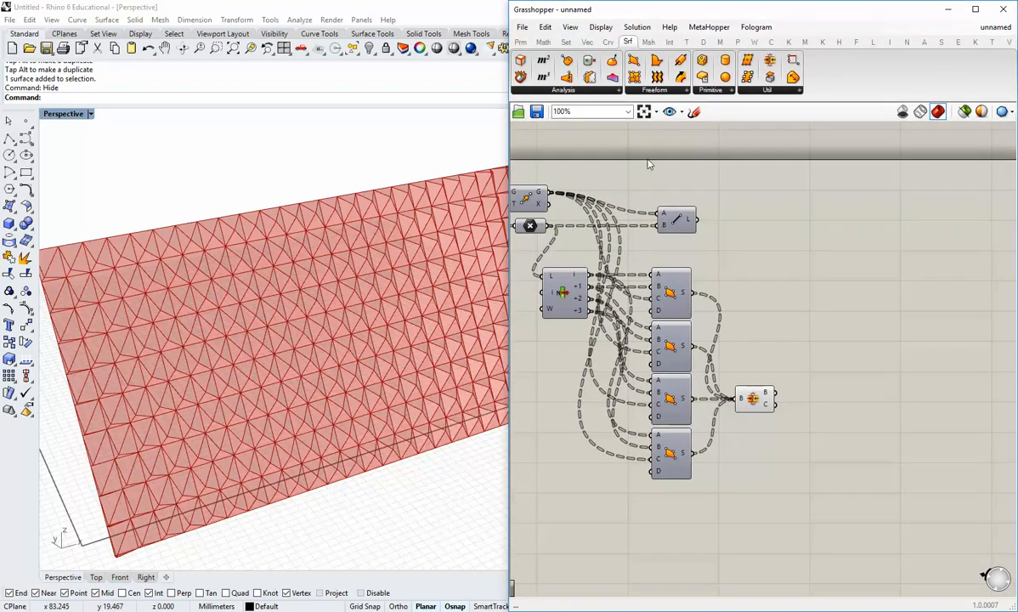
# Add Custom Preview and Create Material components near Brep Join and connect the material output to the preview's M input.
pyautogui.click(703, 41)
pyautogui.moveTo(780, 80); pyautogui.dragTo(879, 351)
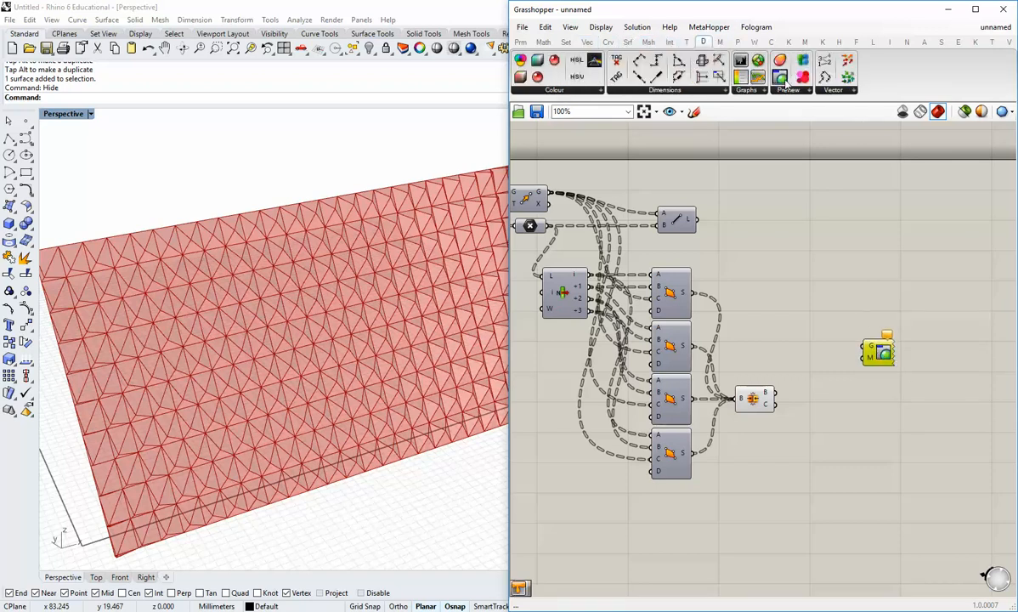
pyautogui.moveTo(781, 61); pyautogui.dragTo(791, 290)
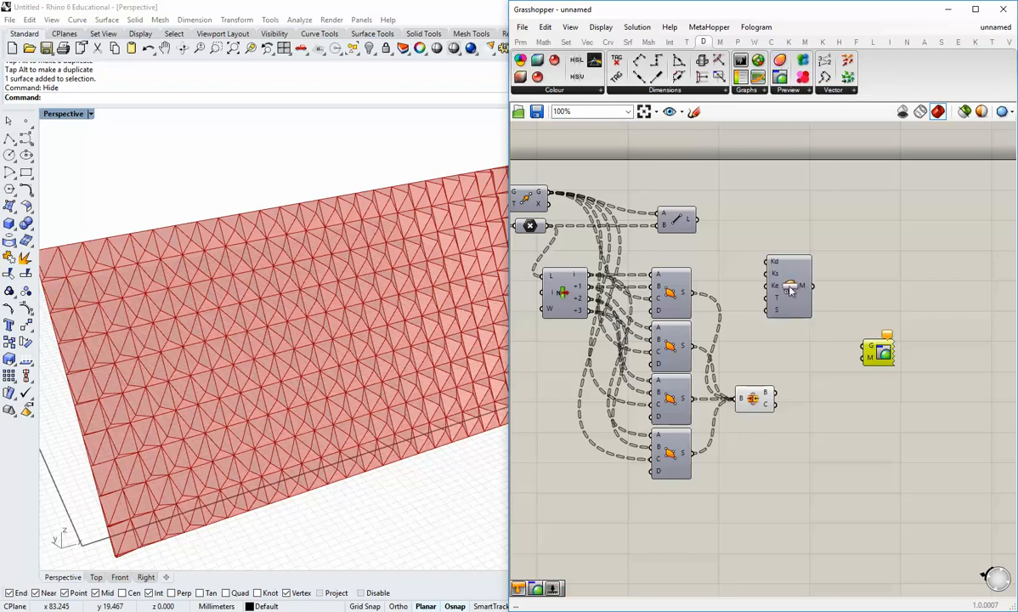
pyautogui.moveTo(863, 351); pyautogui.dragTo(882, 352)
pyautogui.click(861, 377)
pyautogui.moveTo(799, 285); pyautogui.dragTo(872, 388)
pyautogui.click(851, 363)
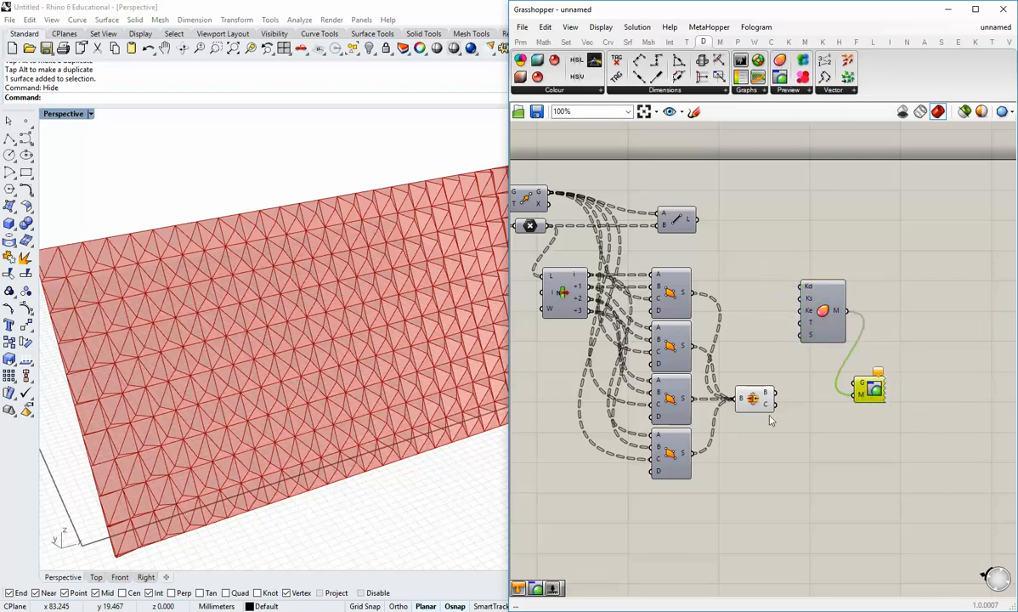
# Connect Brep Join's B output to the Custom Preview's G input and turn off the preview of Brep Join.
pyautogui.moveTo(776, 391)
pyautogui.mouseDown()
pyautogui.moveTo(854, 383)
pyautogui.moveTo(865, 396)
pyautogui.mouseUp()
pyautogui.click(780, 417)
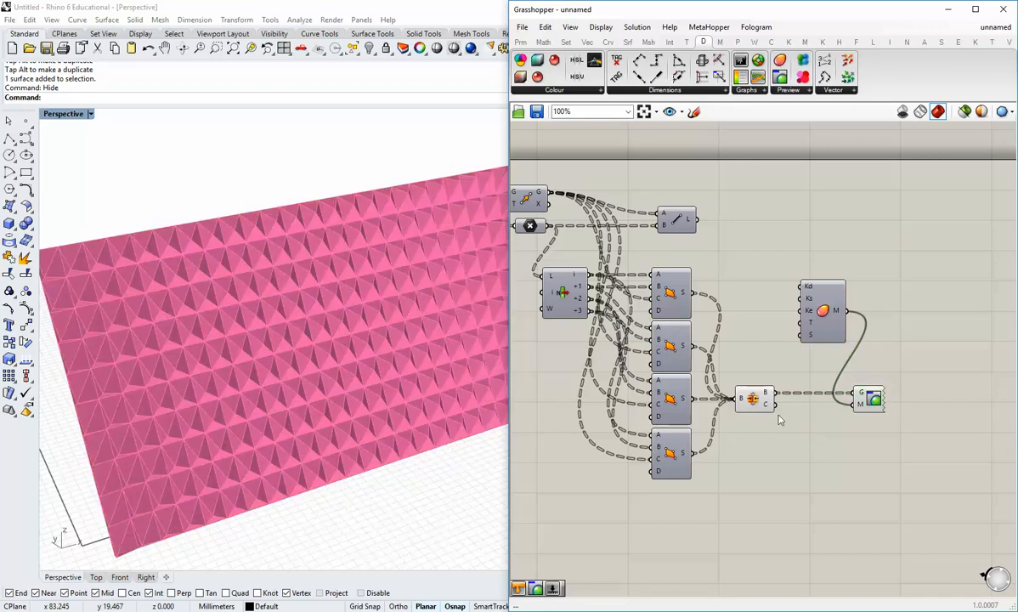
pyautogui.rightClick(756, 394)
pyautogui.click(789, 416)
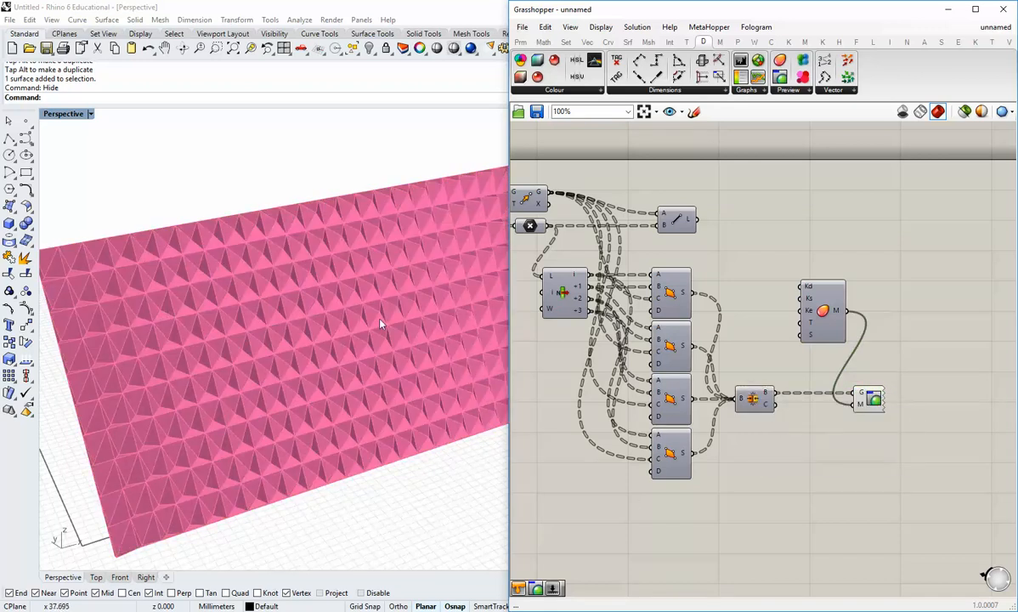
# Move the Custom Preview and Create Material components farther from Brep Join to make room for the material inputs.
pyautogui.moveTo(874, 399); pyautogui.dragTo(850, 389, button='right')
pyautogui.click(780, 290)
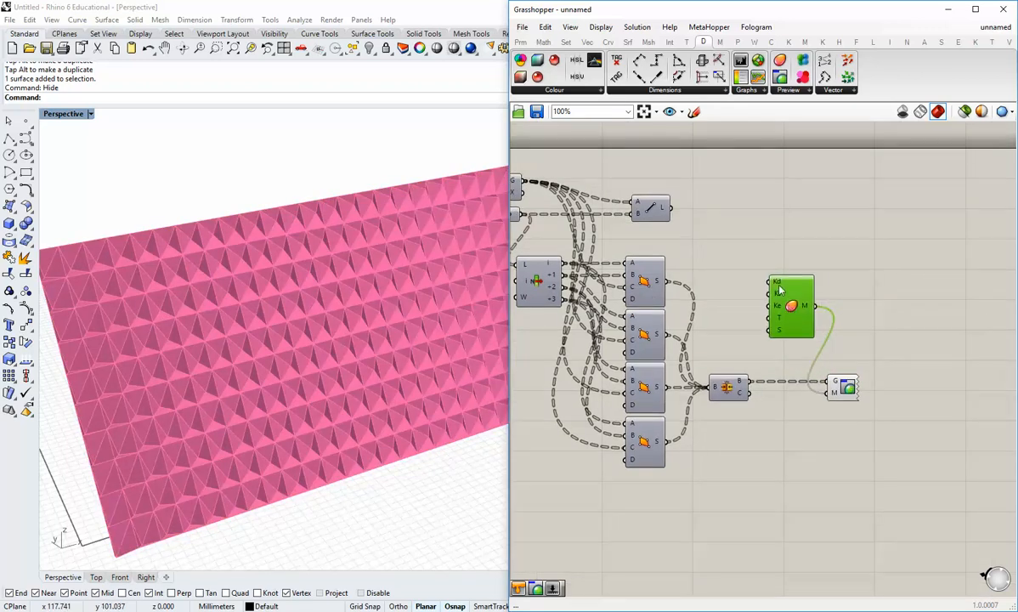
pyautogui.moveTo(846, 385); pyautogui.dragTo(900, 385)
pyautogui.click(835, 360)
pyautogui.moveTo(788, 305); pyautogui.dragTo(816, 318)
pyautogui.click(767, 276)
# Add a Transparency slider set to 0.250 to Create Material's T input and space the two components apart from the 4Point Surfaces.
pyautogui.click(521, 42)
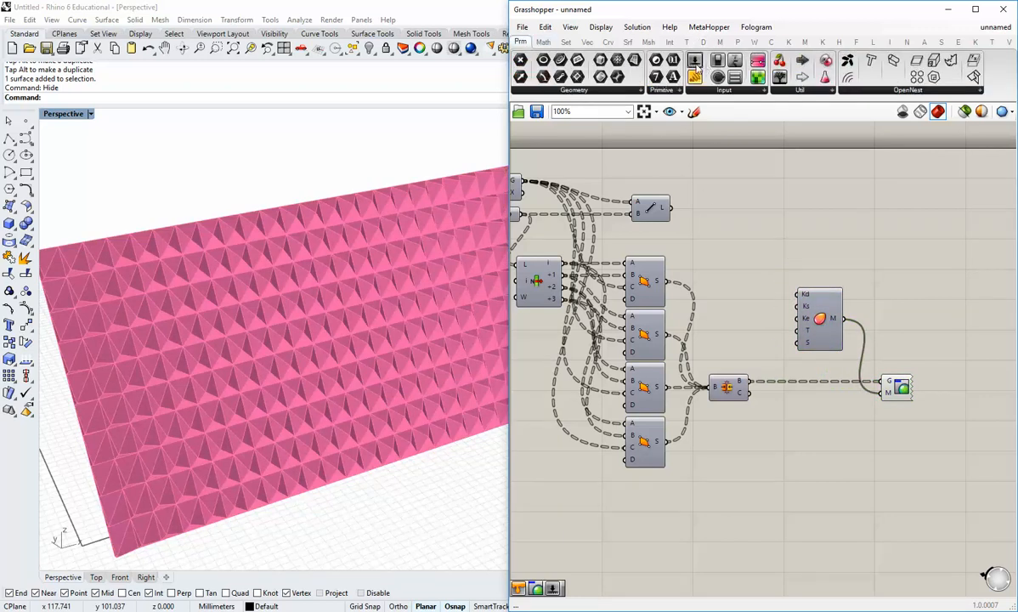
pyautogui.moveTo(695, 66); pyautogui.dragTo(798, 330)
pyautogui.moveTo(748, 275); pyautogui.dragTo(753, 334)
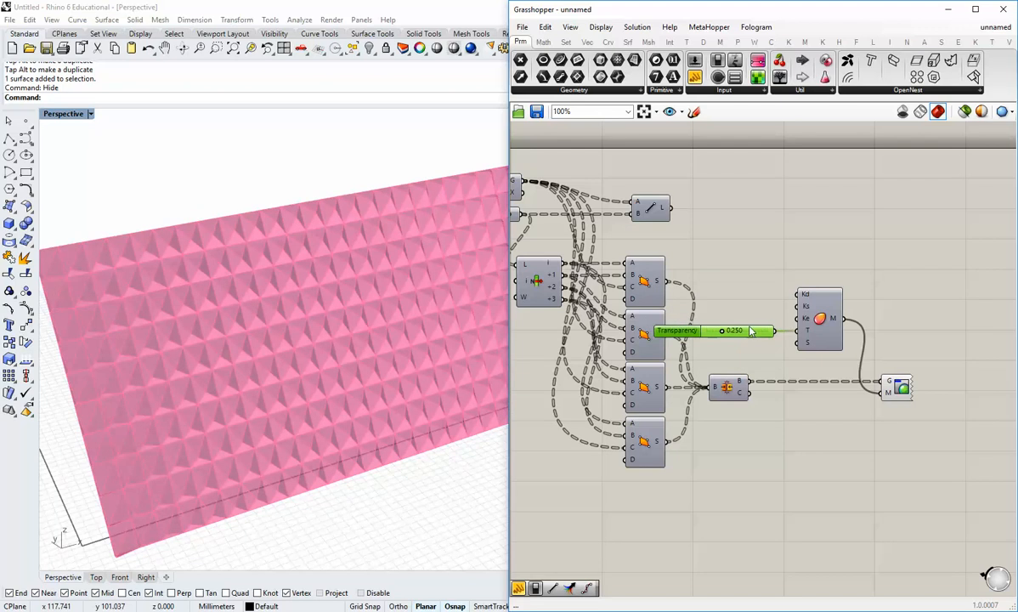
pyautogui.moveTo(827, 362); pyautogui.dragTo(734, 309)
pyautogui.moveTo(829, 320); pyautogui.dragTo(865, 320)
pyautogui.click(811, 365)
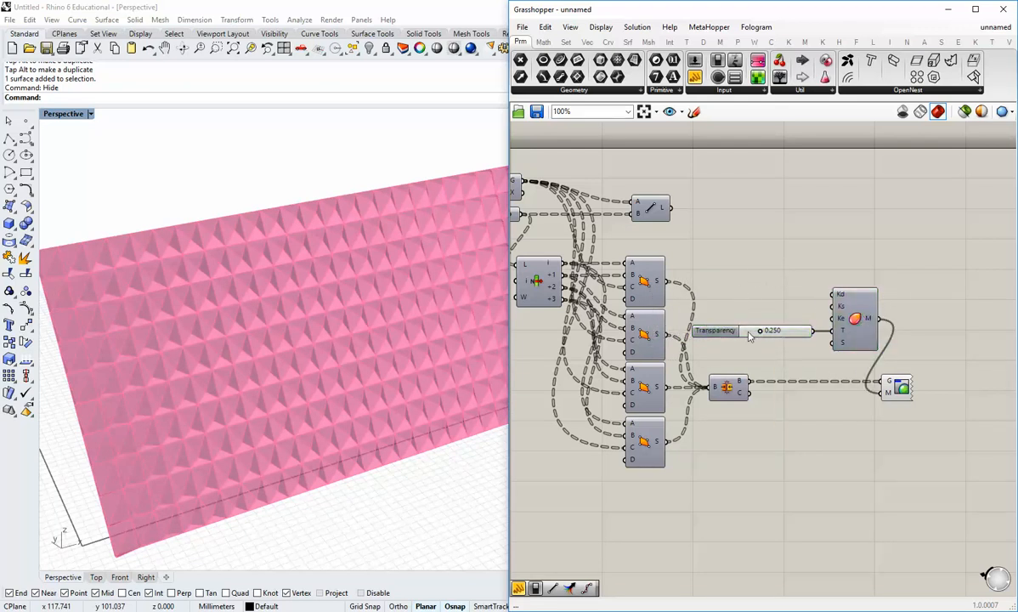
# Add a white Colour Swatch, connect it to Create Material's Kd input and line it up with that input.
pyautogui.moveTo(799, 294); pyautogui.dragTo(749, 314, button='right')
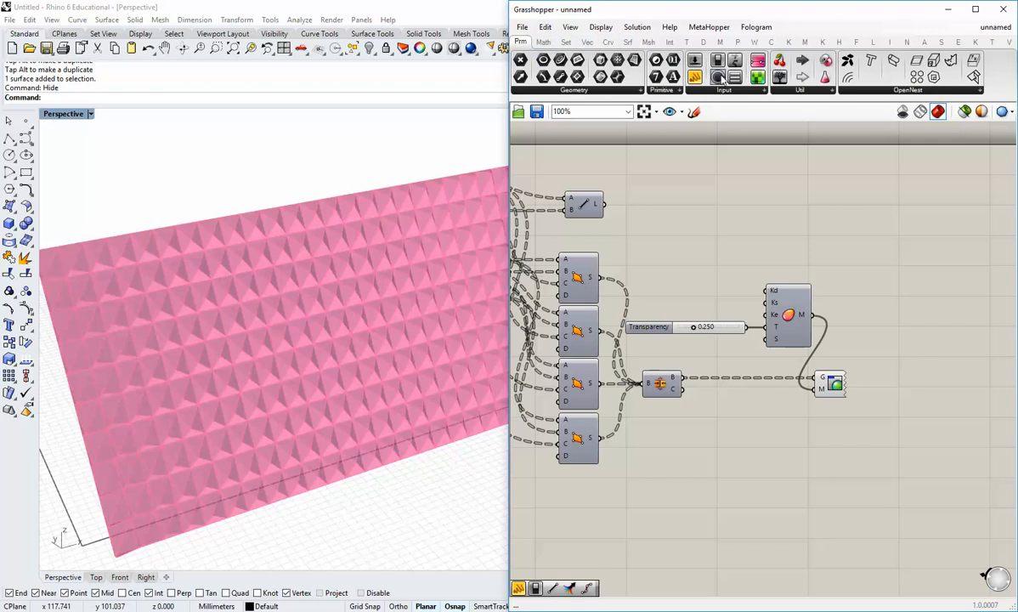
pyautogui.click(693, 88)
pyautogui.click(787, 203)
pyautogui.click(682, 292)
pyautogui.scroll(1, 675, 304)
pyautogui.moveTo(697, 293); pyautogui.dragTo(680, 279)
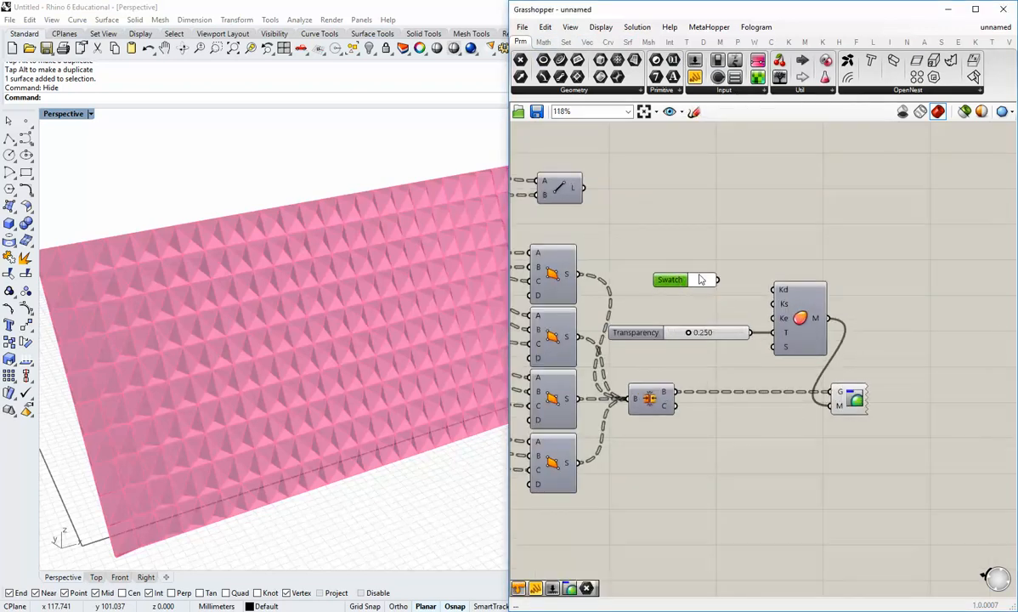
pyautogui.click(700, 285)
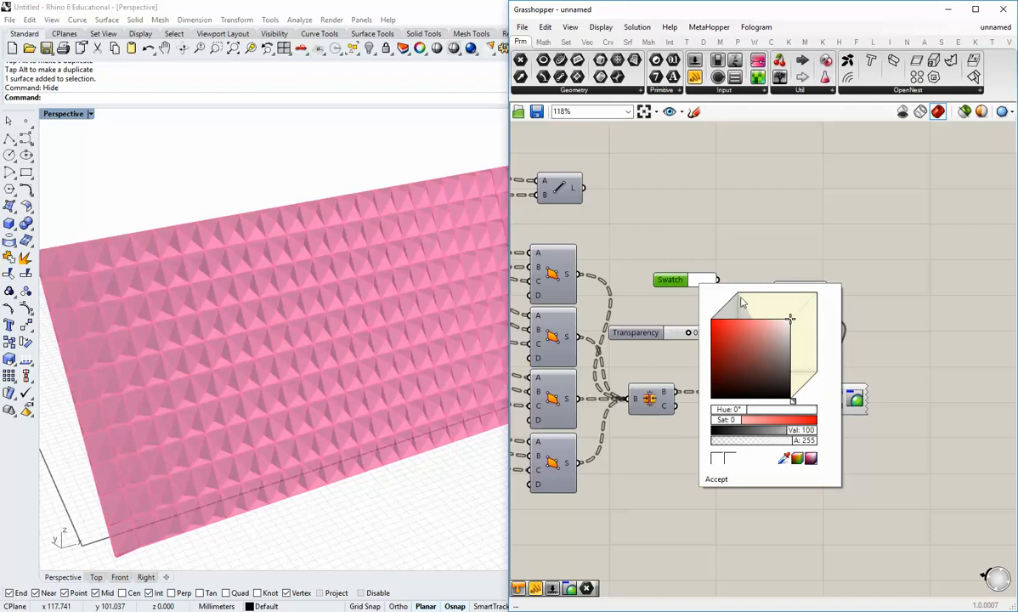
pyautogui.click(734, 244)
pyautogui.moveTo(719, 280); pyautogui.dragTo(775, 289)
pyautogui.moveTo(679, 279); pyautogui.dragTo(705, 291)
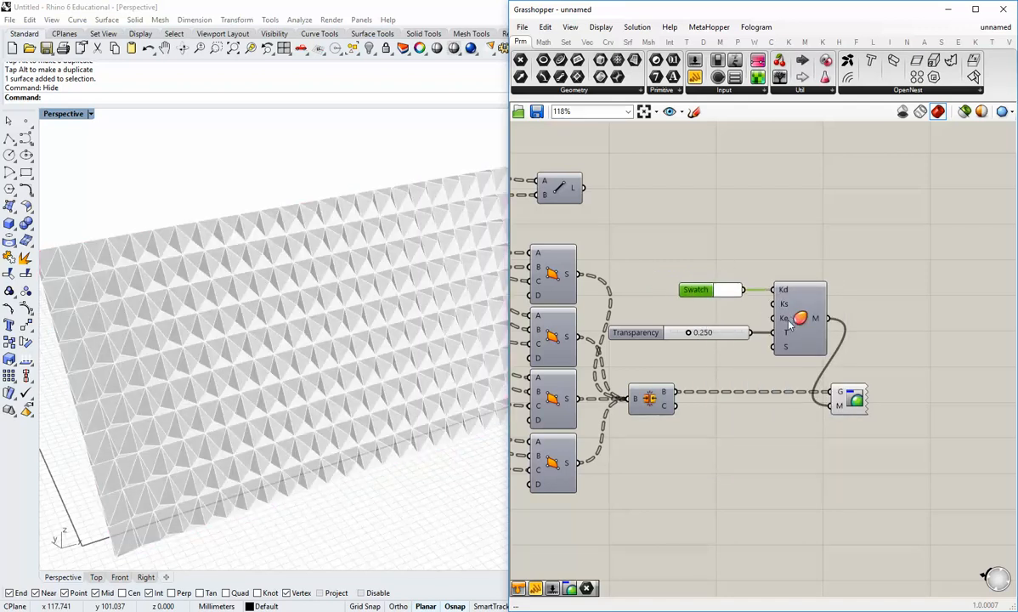
# Duplicate the Colour Swatch, connect the copy to Create Material's Ke input and set its colour to purple.
pyautogui.moveTo(346, 306); pyautogui.dragTo(425, 328, button='right')
pyautogui.moveTo(697, 290)
pyautogui.mouseDown()
pyautogui.moveTo(686, 268)
pyautogui.moveTo(694, 272)
pyautogui.mouseUp()
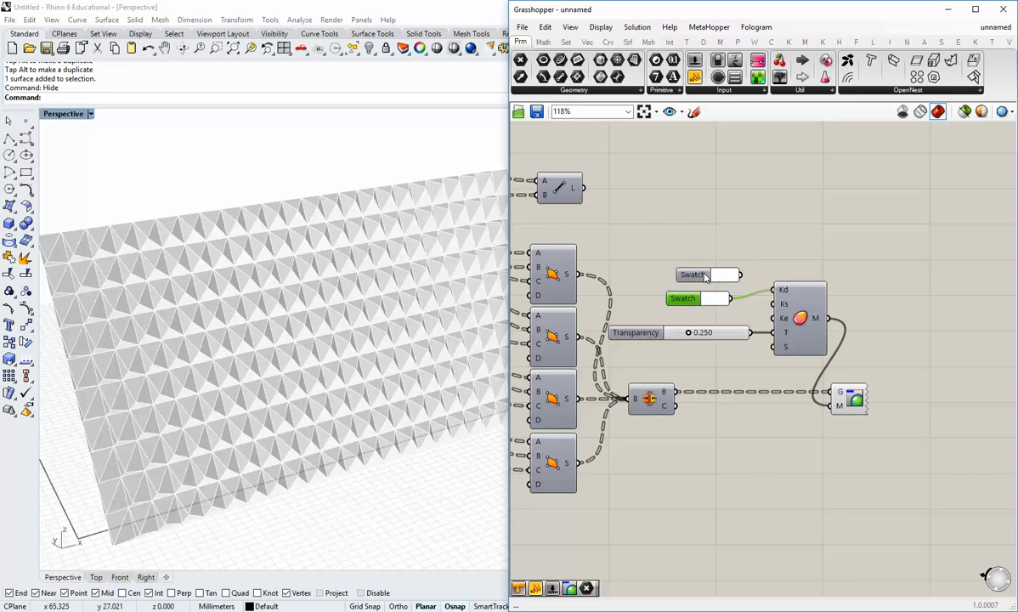
pyautogui.moveTo(705, 276); pyautogui.dragTo(688, 307)
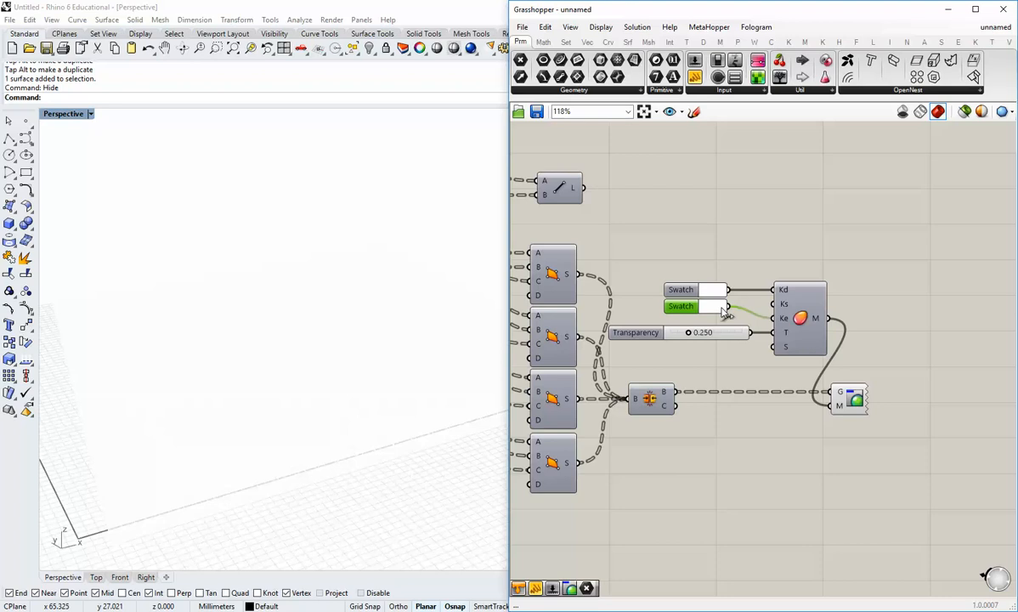
pyautogui.click(721, 310)
pyautogui.click(773, 348)
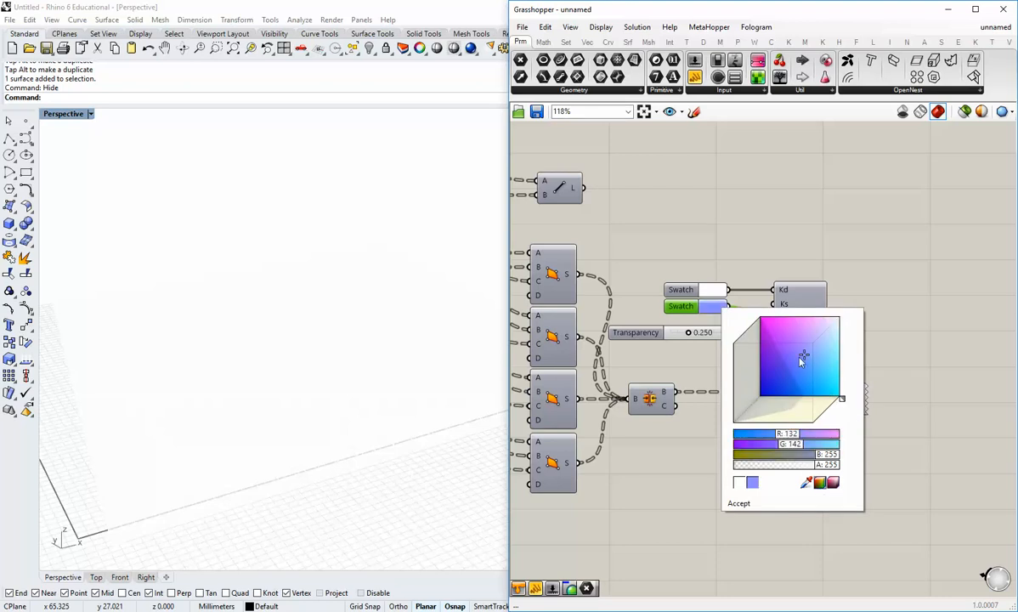
pyautogui.click(713, 291)
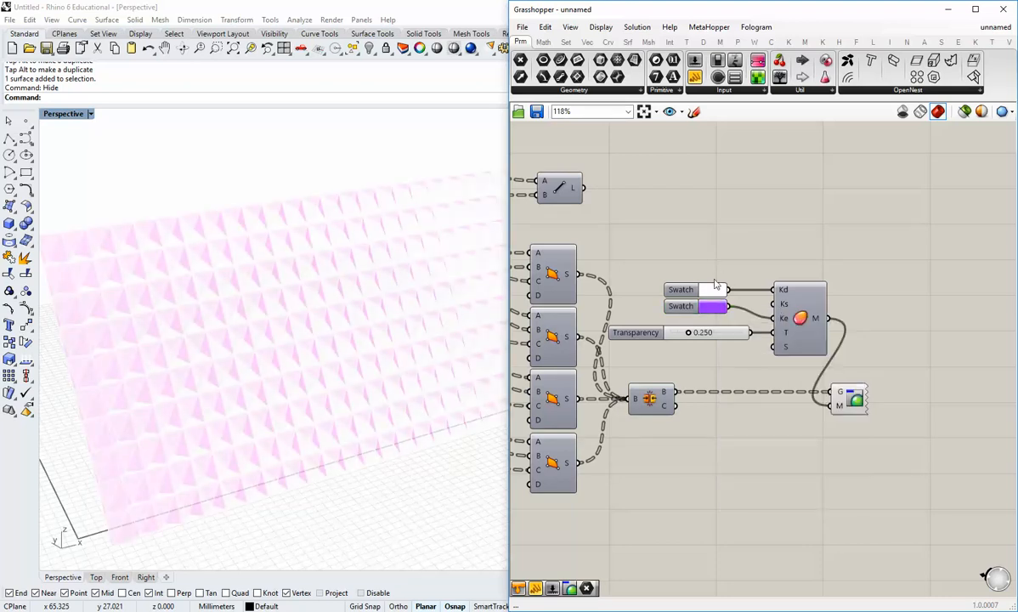
# Change the colour of the swatch feeding the Kd input to light blue.
pyautogui.click(713, 291)
pyautogui.click(821, 342)
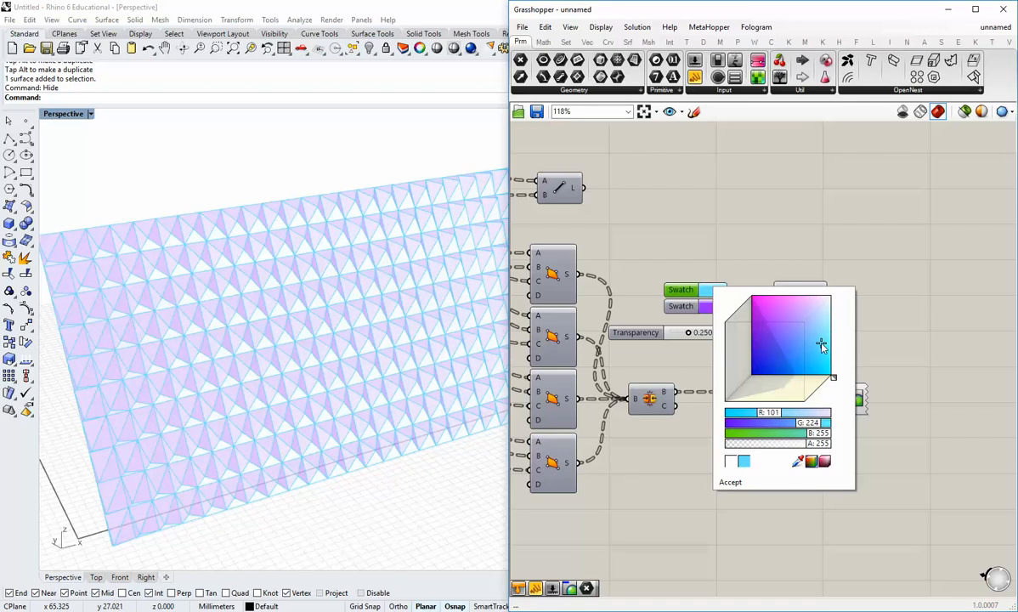
pyautogui.click(825, 342)
pyautogui.click(731, 483)
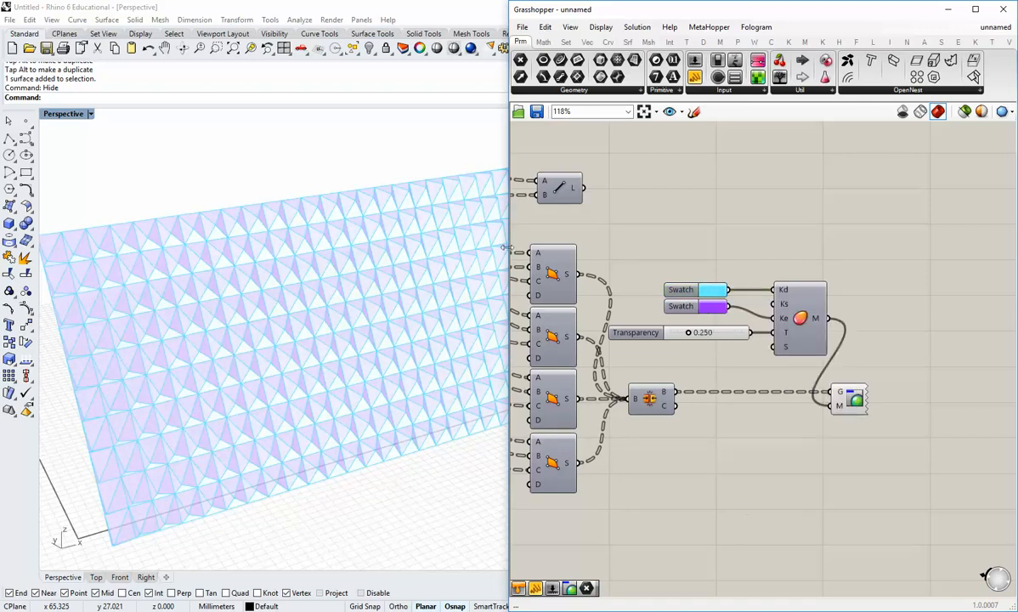
# Narrow the Grasshopper window to expose the whole wall, try the Shaded display mode and set the Perspective viewport to Wireframe.
pyautogui.moveTo(507, 248); pyautogui.dragTo(624, 247)
pyautogui.moveTo(509, 300); pyautogui.dragTo(494, 322, button='right')
pyautogui.moveTo(678, 225); pyautogui.dragTo(702, 258, button='right')
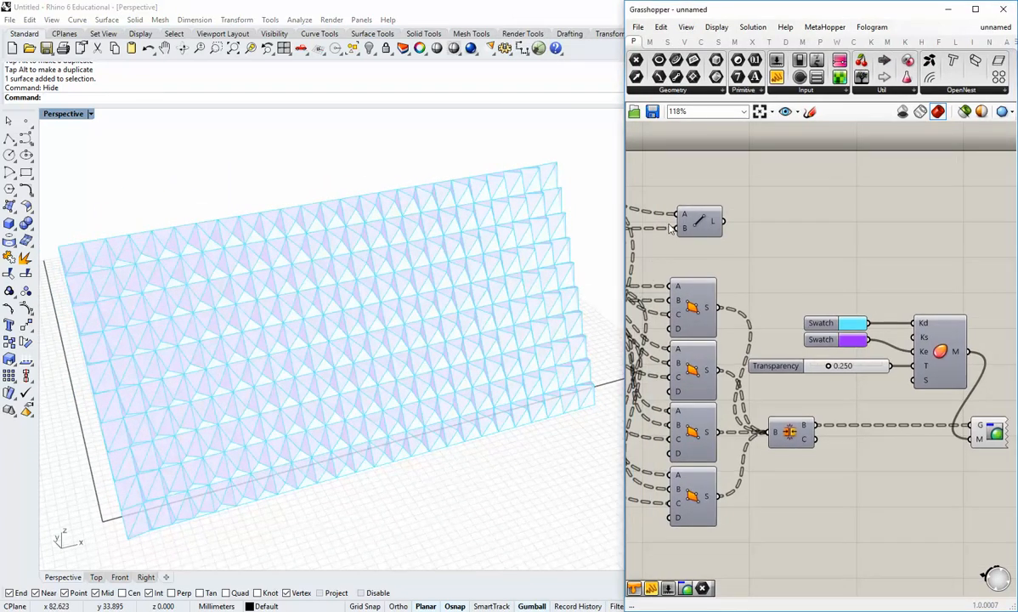
pyautogui.click(90, 114)
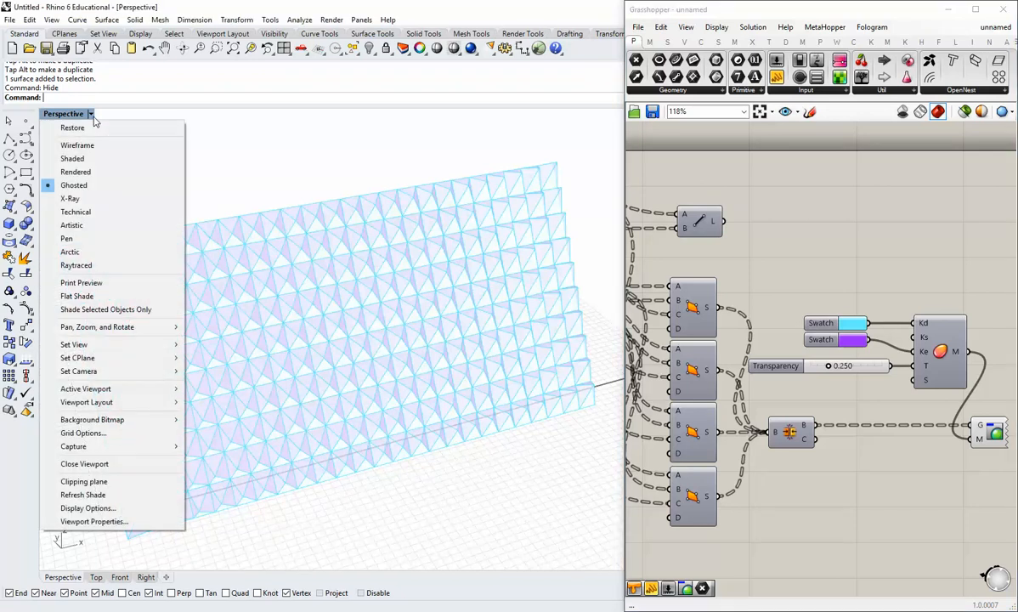
pyautogui.click(74, 158)
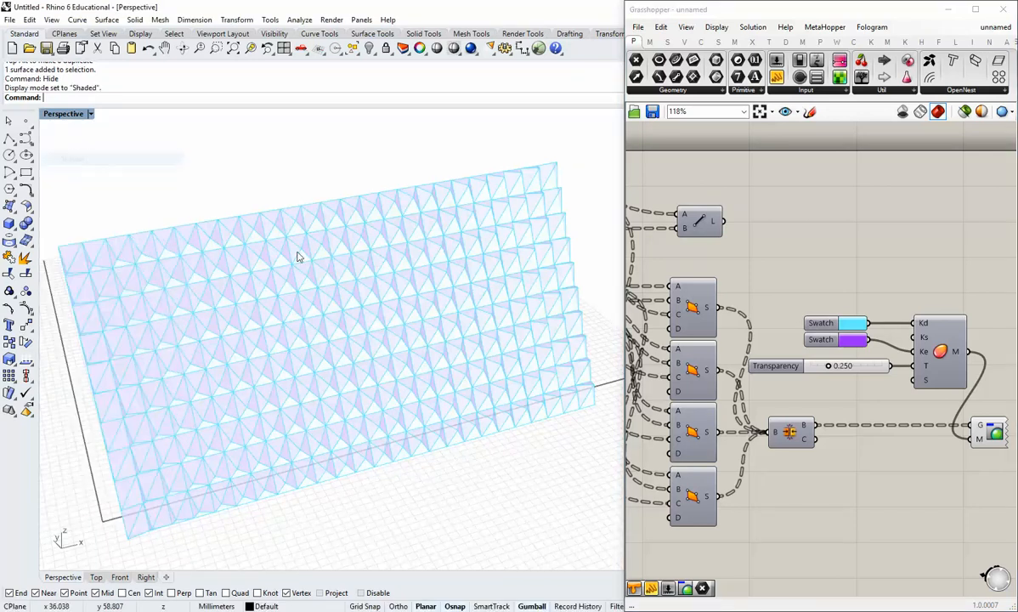
pyautogui.click(90, 114)
pyautogui.click(75, 143)
pyautogui.keyDown('shift'); pyautogui.moveTo(385, 279); pyautogui.dragTo(400, 222, button='right'); pyautogui.keyUp('shift')
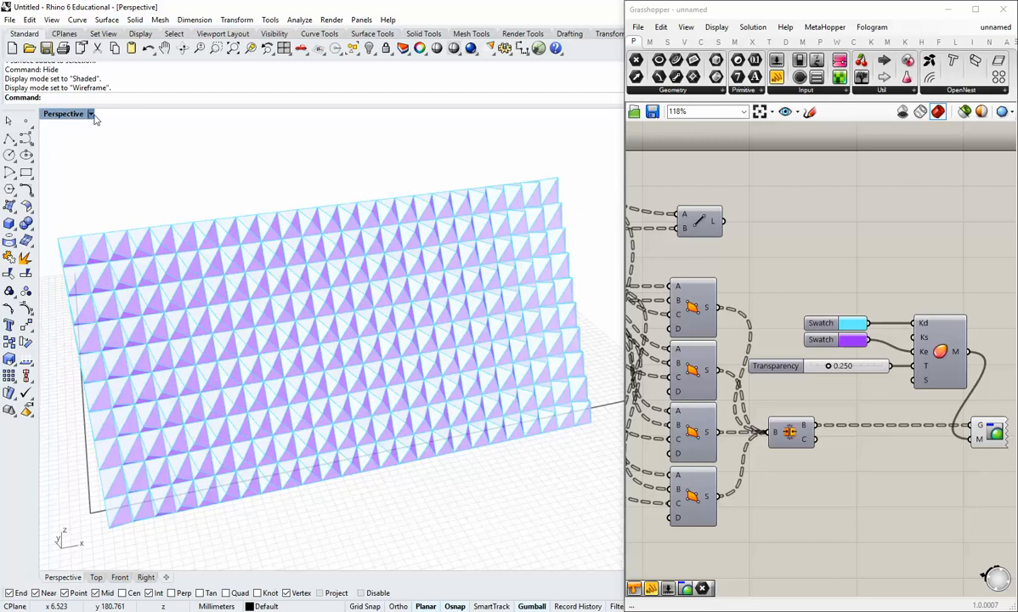
pyautogui.moveTo(166, 185); pyautogui.dragTo(181, 200, button='right')
pyautogui.click(92, 116)
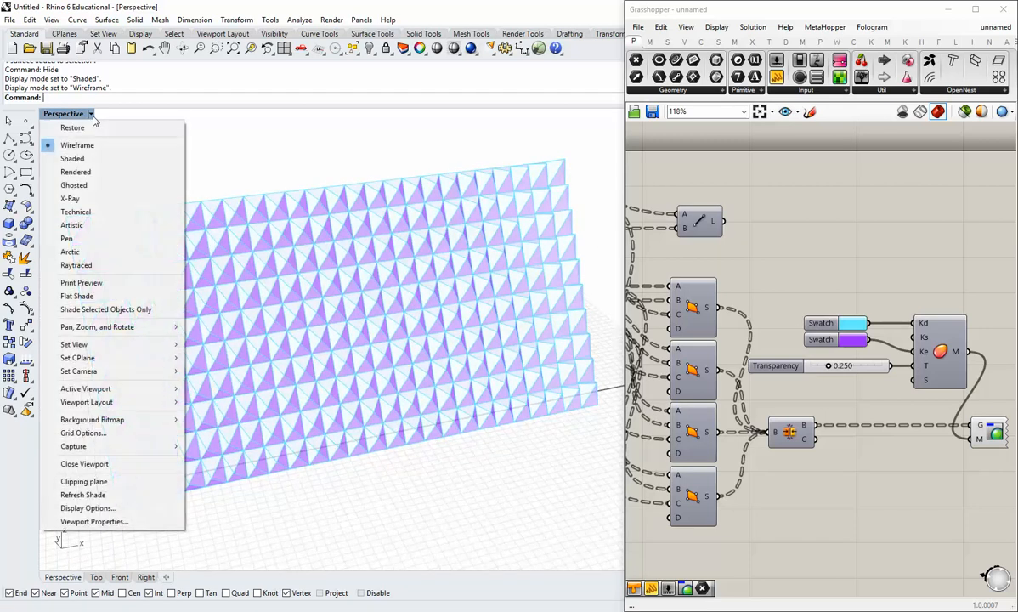
pyautogui.click(74, 145)
# Examine the coloured diamond pattern from several angles and review the definition from the graph mapper through to Custom Preview.
pyautogui.moveTo(316, 231); pyautogui.dragTo(367, 258, button='right')
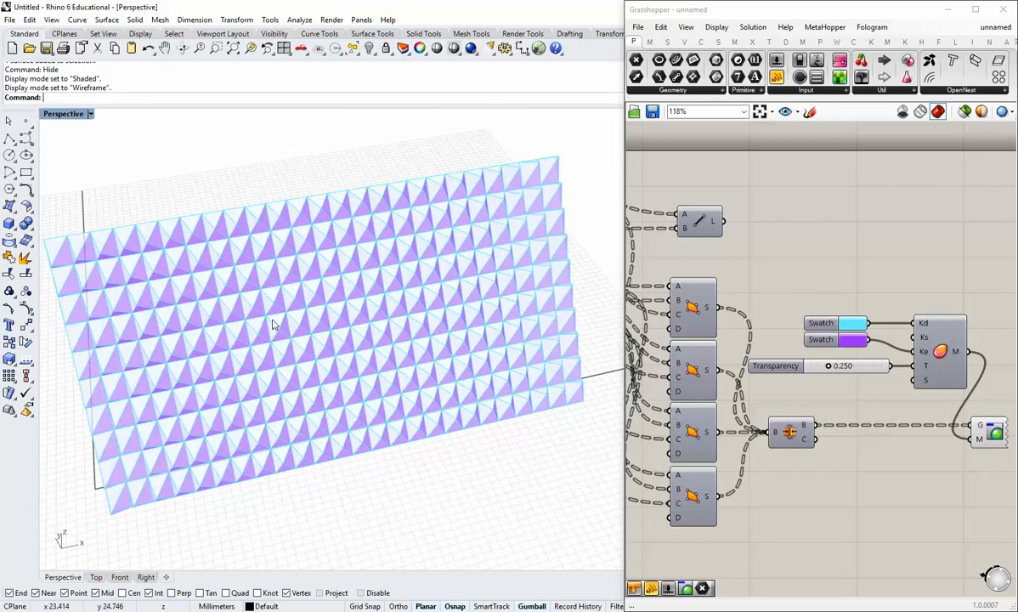
pyautogui.moveTo(280, 328)
pyautogui.mouseDown(button='right')
pyautogui.moveTo(303, 355)
pyautogui.moveTo(299, 323)
pyautogui.mouseUp(button='right')
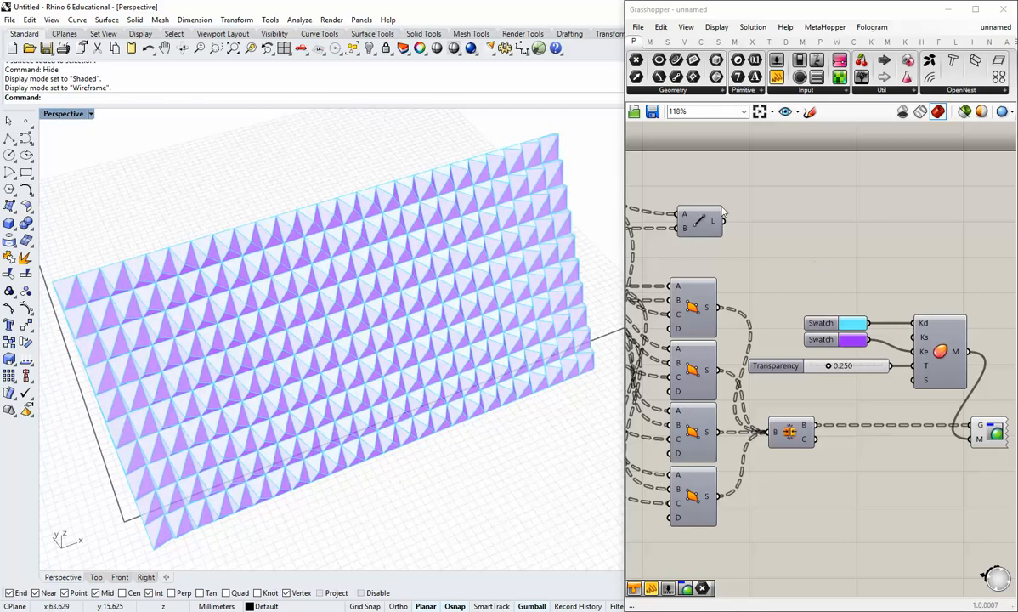
pyautogui.moveTo(326, 317); pyautogui.dragTo(541, 211, button='right')
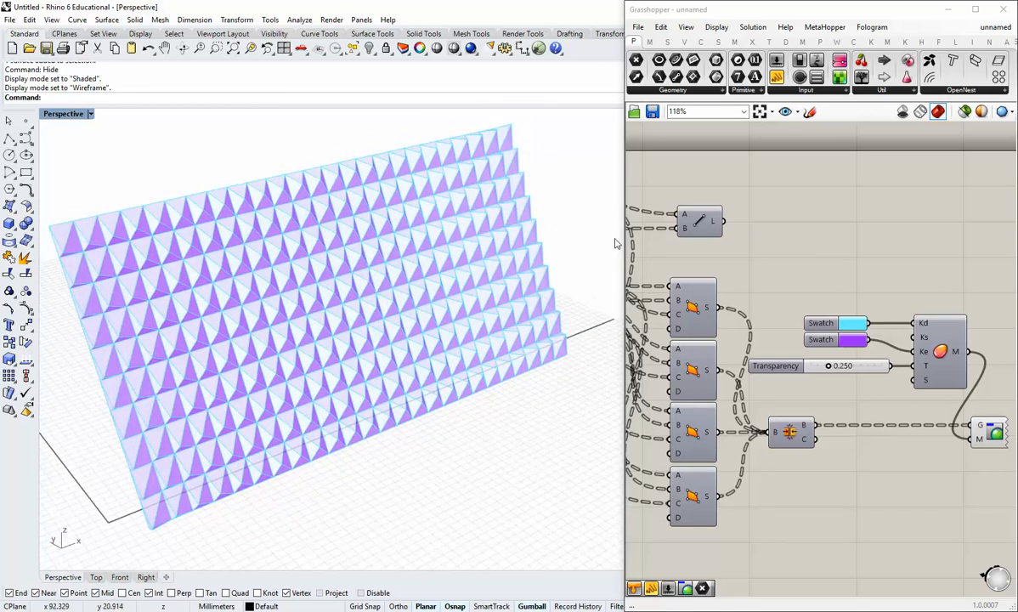
pyautogui.moveTo(622, 246); pyautogui.dragTo(572, 245)
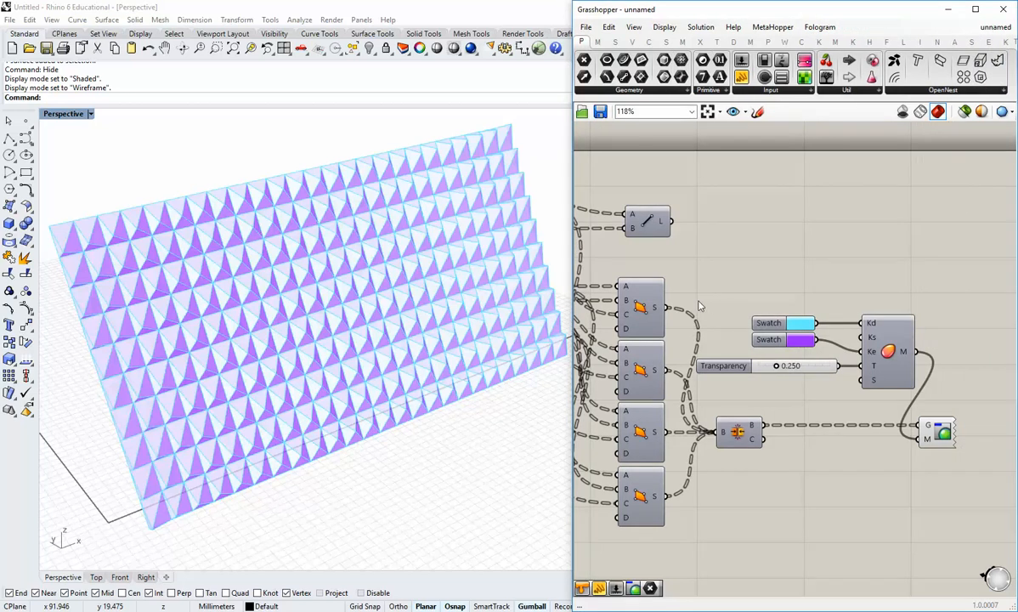
pyautogui.moveTo(698, 302); pyautogui.dragTo(814, 317, button='right')
pyautogui.scroll(-2, 813, 317)
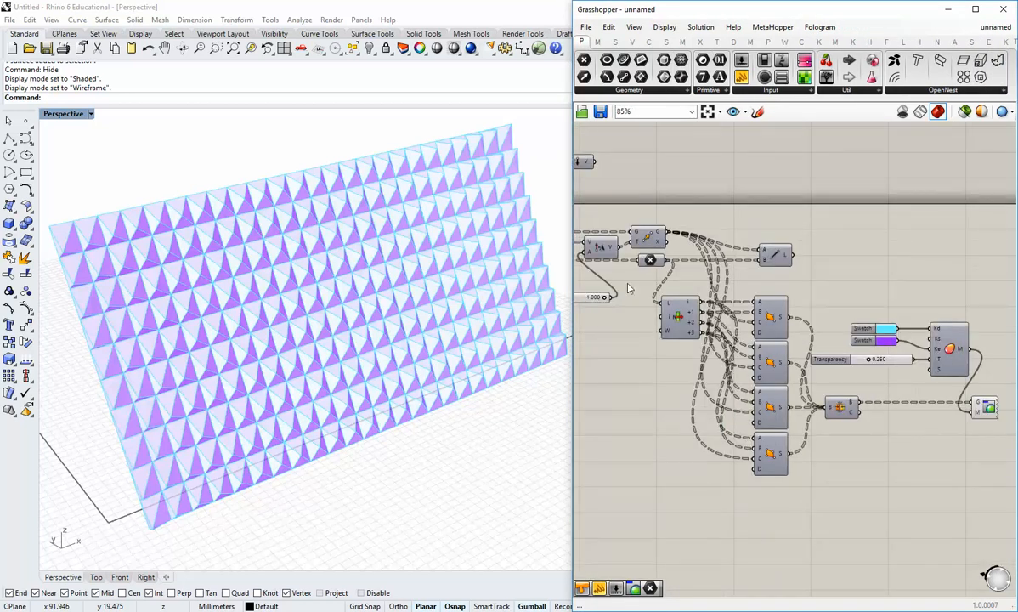
pyautogui.moveTo(570, 277); pyautogui.dragTo(245, 277)
pyautogui.moveTo(337, 378); pyautogui.dragTo(655, 387, button='right')
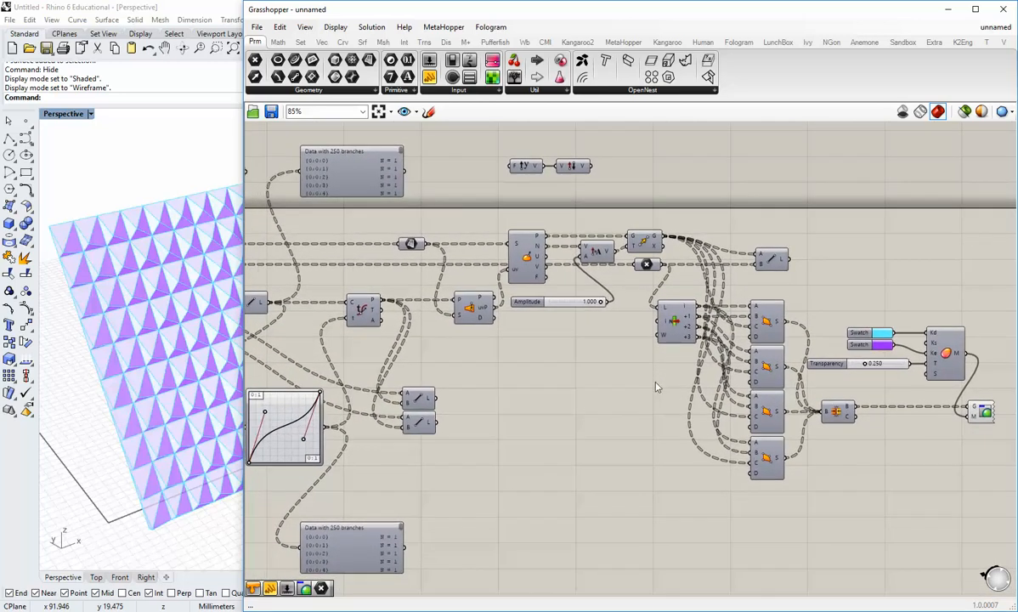
pyautogui.scroll(4, 555, 387)
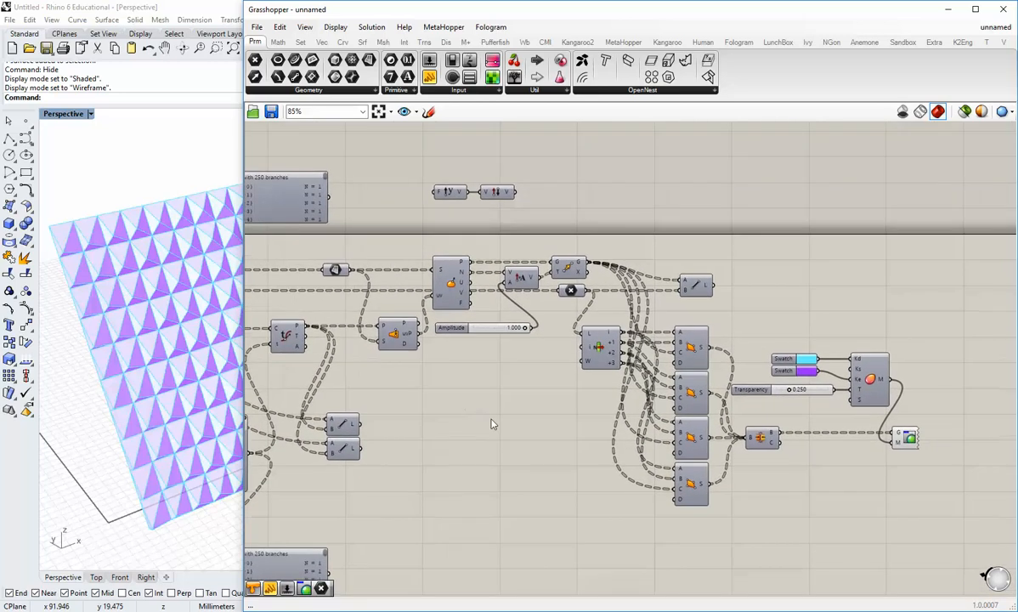
pyautogui.scroll(-2, 586, 429)
pyautogui.moveTo(552, 426)
pyautogui.mouseDown(button='right')
pyautogui.moveTo(588, 428)
pyautogui.moveTo(527, 429)
pyautogui.moveTo(543, 420)
pyautogui.moveTo(557, 433)
pyautogui.mouseUp(button='right')
pyautogui.scroll(-2, 529, 433)
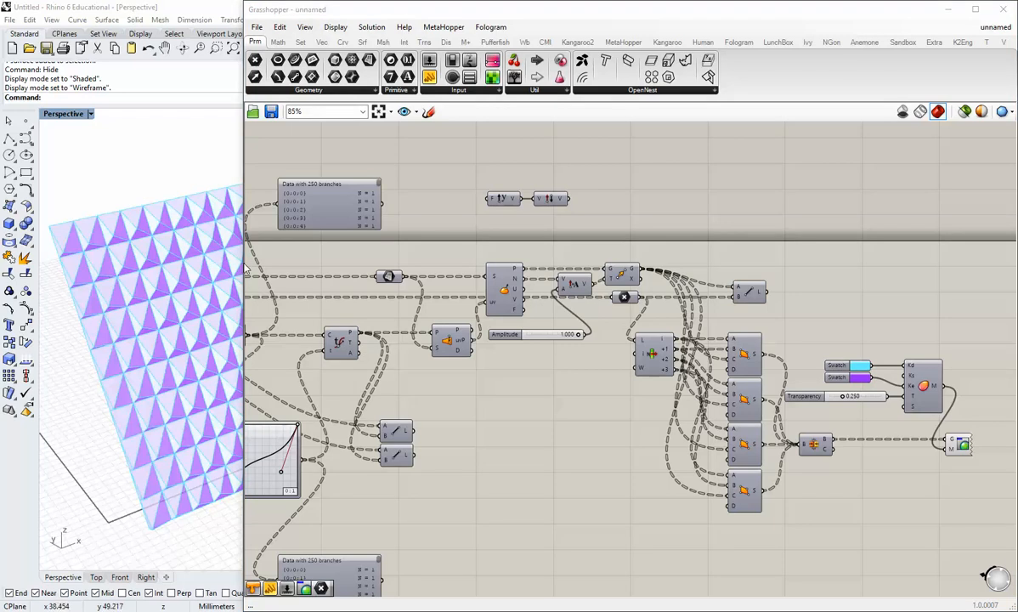
pyautogui.moveTo(243, 261); pyautogui.dragTo(451, 265)
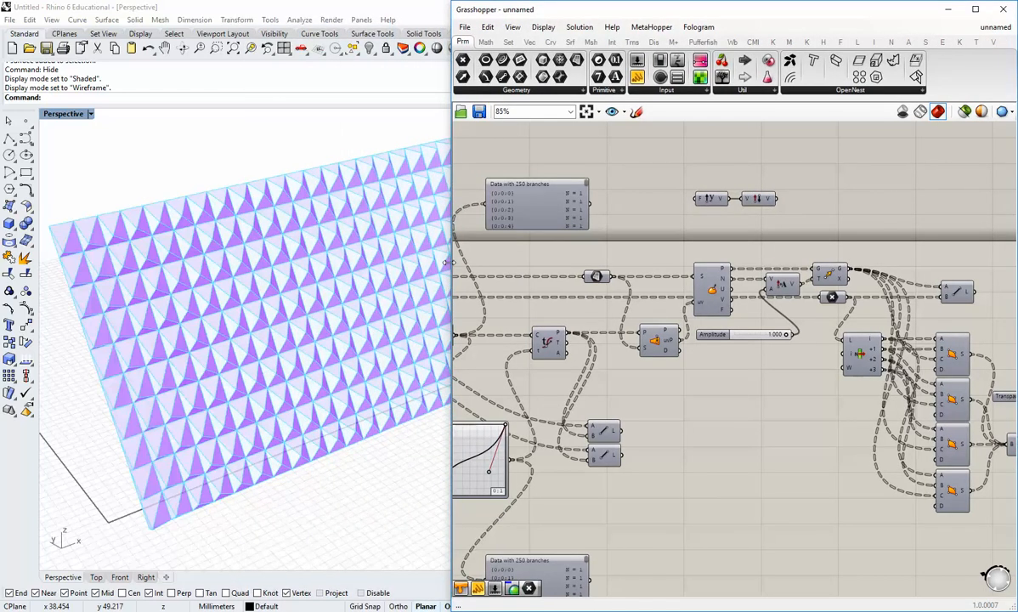
pyautogui.moveTo(314, 303); pyautogui.dragTo(447, 290, button='right')
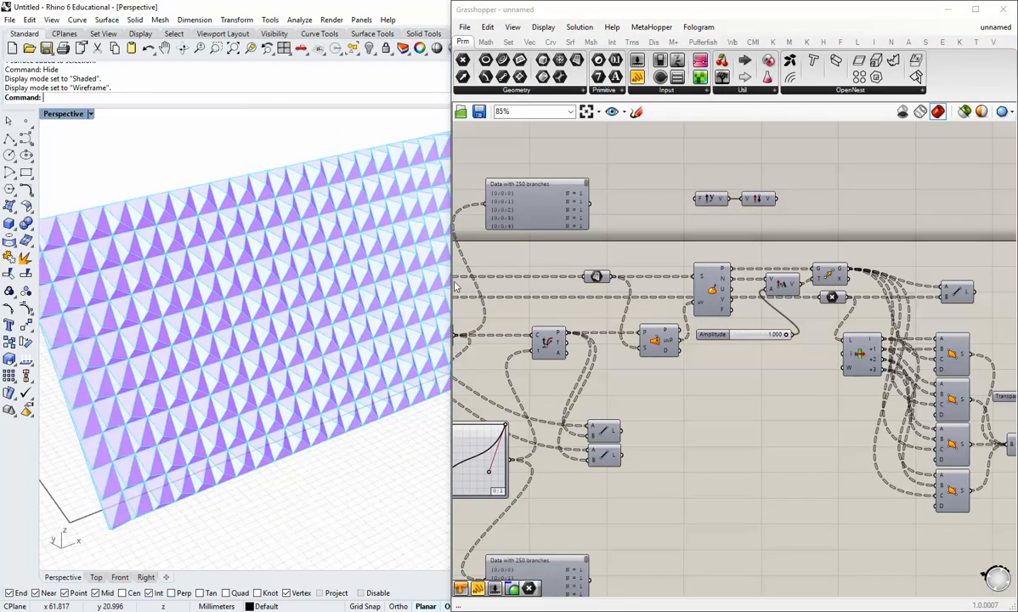
pyautogui.moveTo(447, 281); pyautogui.dragTo(361, 289)
pyautogui.moveTo(534, 361); pyautogui.dragTo(610, 402, button='right')
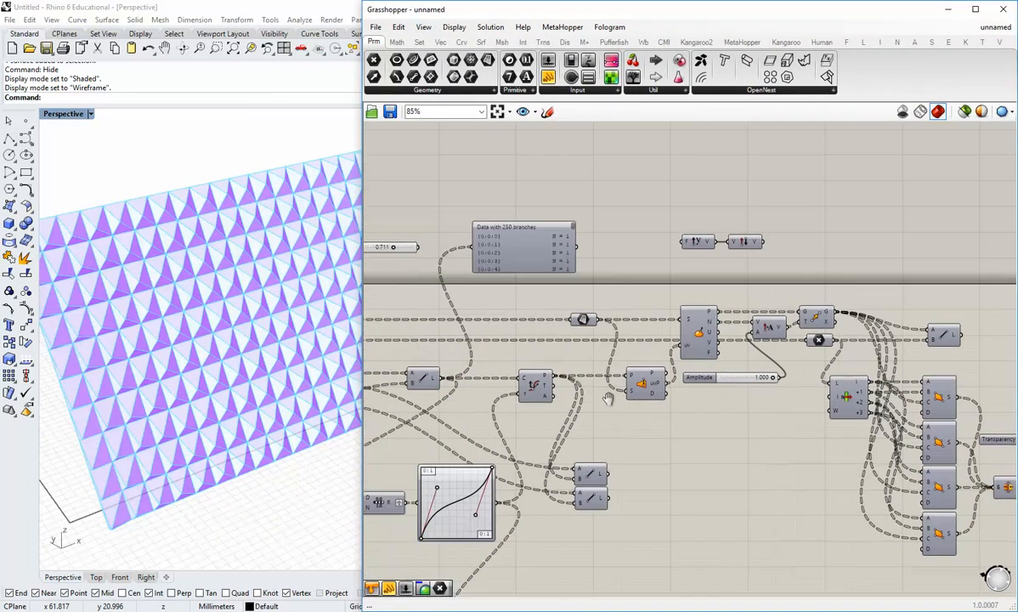
# Move the Amplitude slider above the Evaluate Surface component.
pyautogui.scroll(-3, 610, 402)
pyautogui.scroll(2, 671, 392)
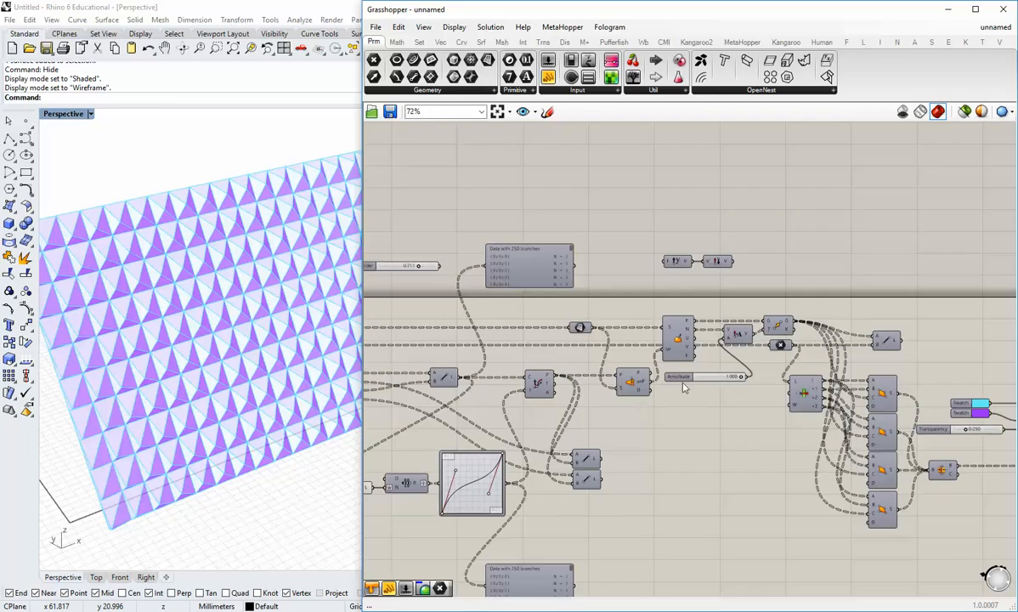
pyautogui.moveTo(723, 380); pyautogui.dragTo(659, 306)
pyautogui.click(696, 381)
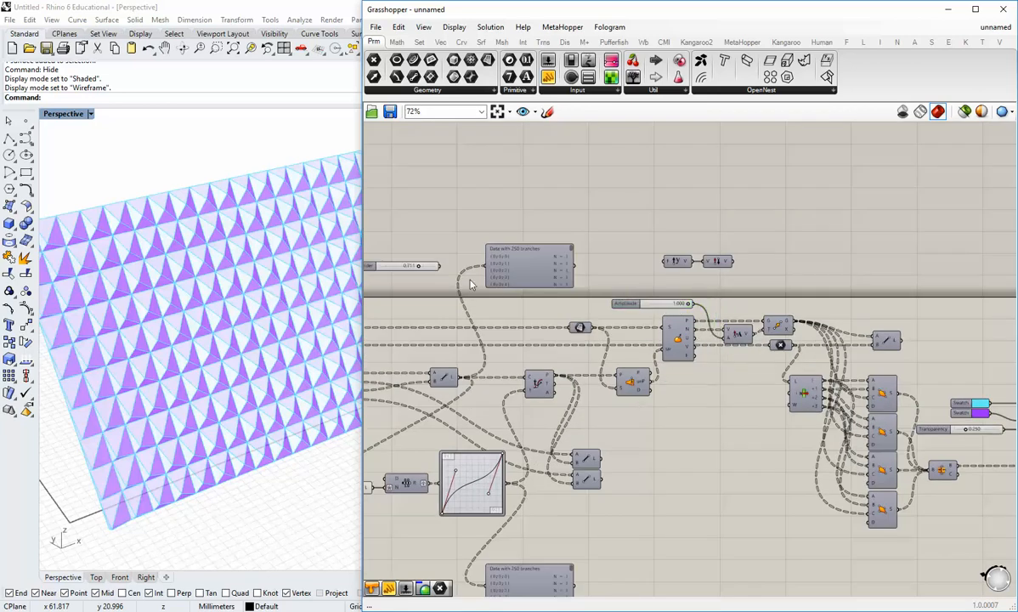
pyautogui.moveTo(454, 300); pyautogui.dragTo(537, 257, button='right')
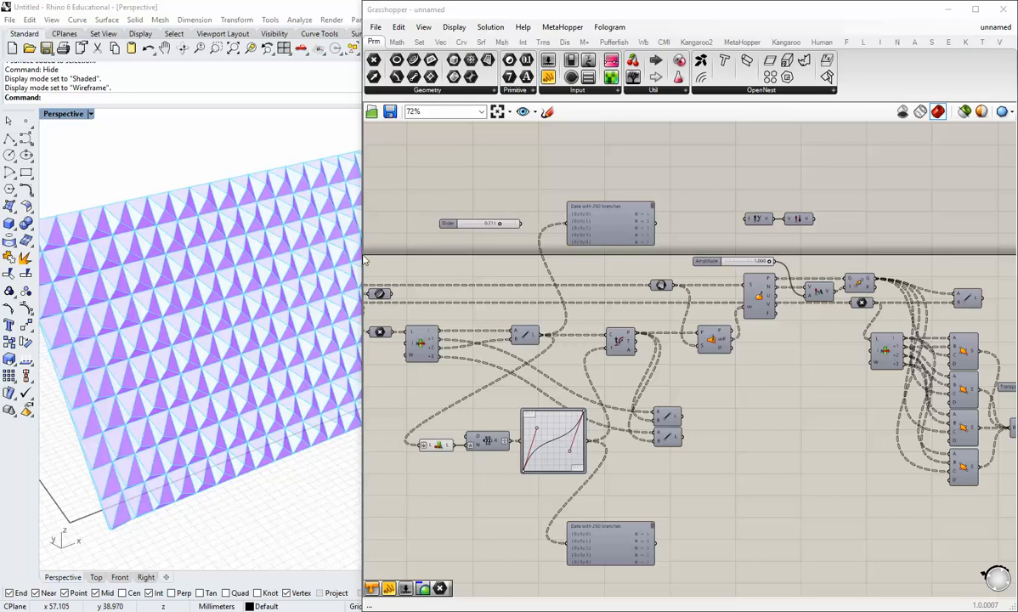
pyautogui.scroll(-3, 702, 336)
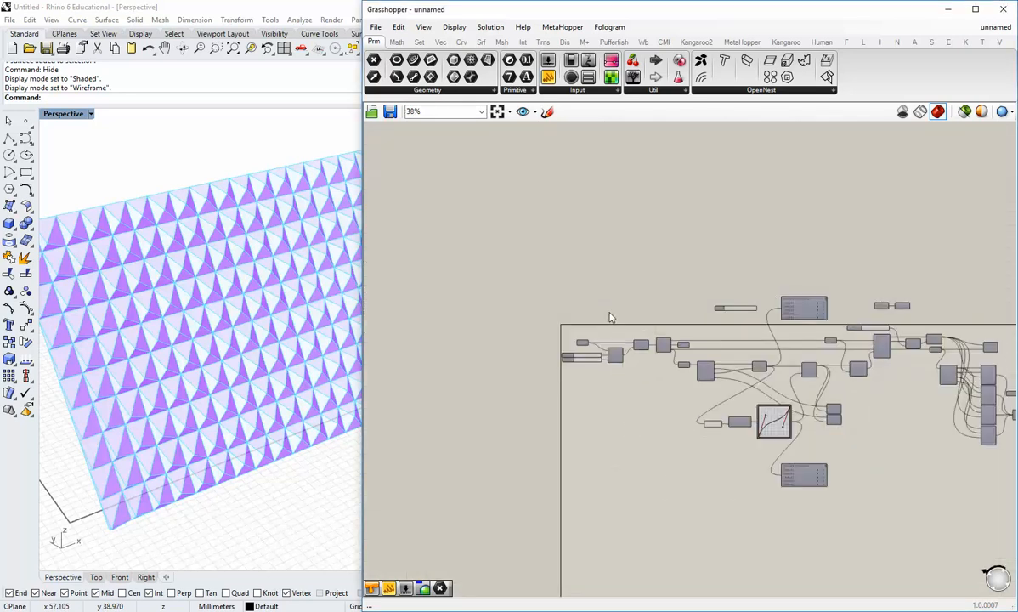
pyautogui.hotkey('ctrl', 'v')
pyautogui.moveTo(536, 346); pyautogui.dragTo(513, 298)
pyautogui.click(509, 320)
pyautogui.moveTo(507, 320); pyautogui.dragTo(593, 344, button='right')
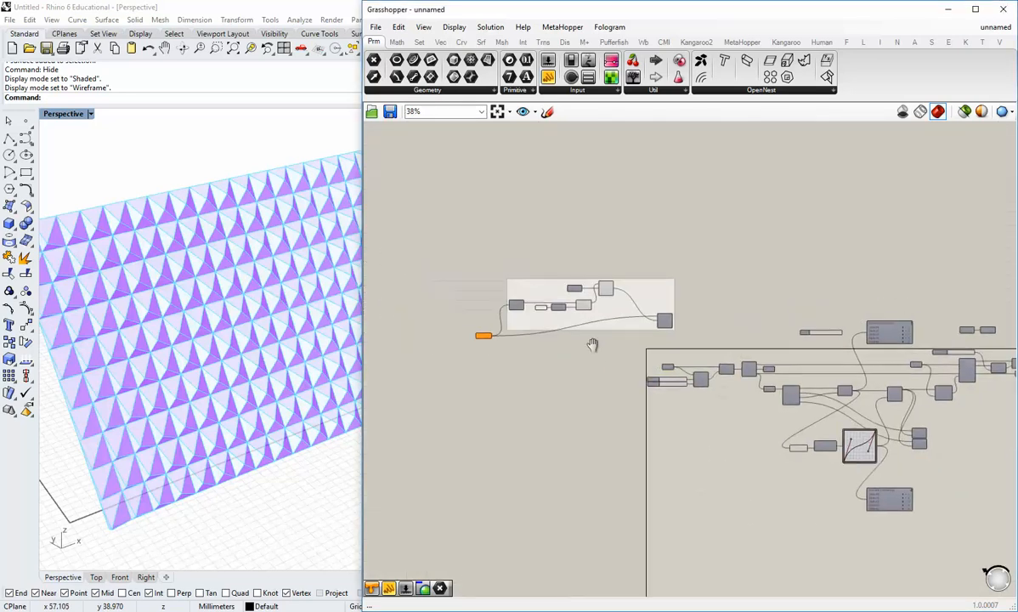
pyautogui.scroll(3, 593, 344)
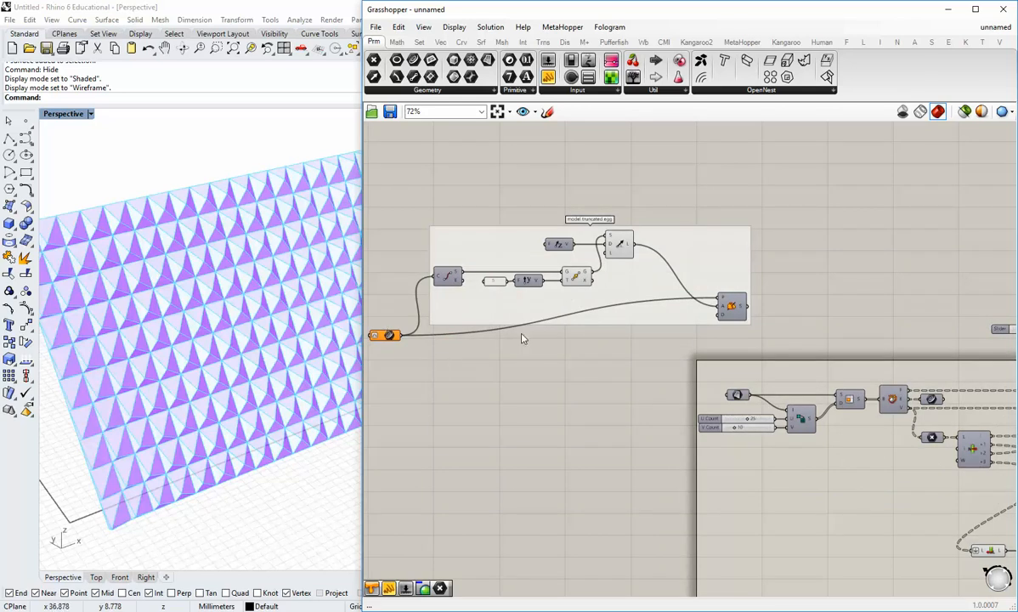
pyautogui.scroll(-2, 519, 341)
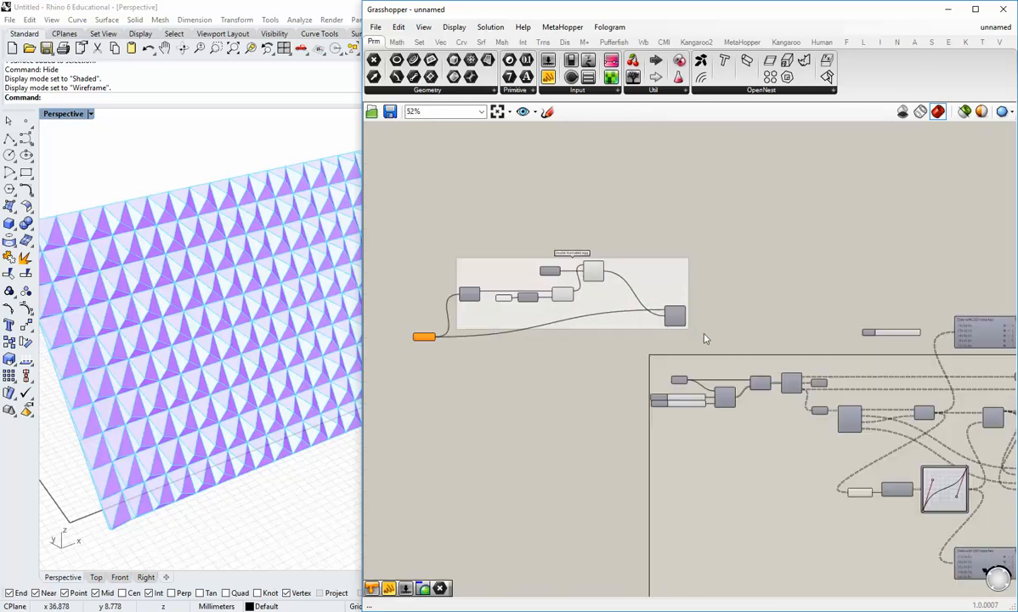
pyautogui.moveTo(704, 337); pyautogui.dragTo(396, 234)
pyautogui.press('Delete')
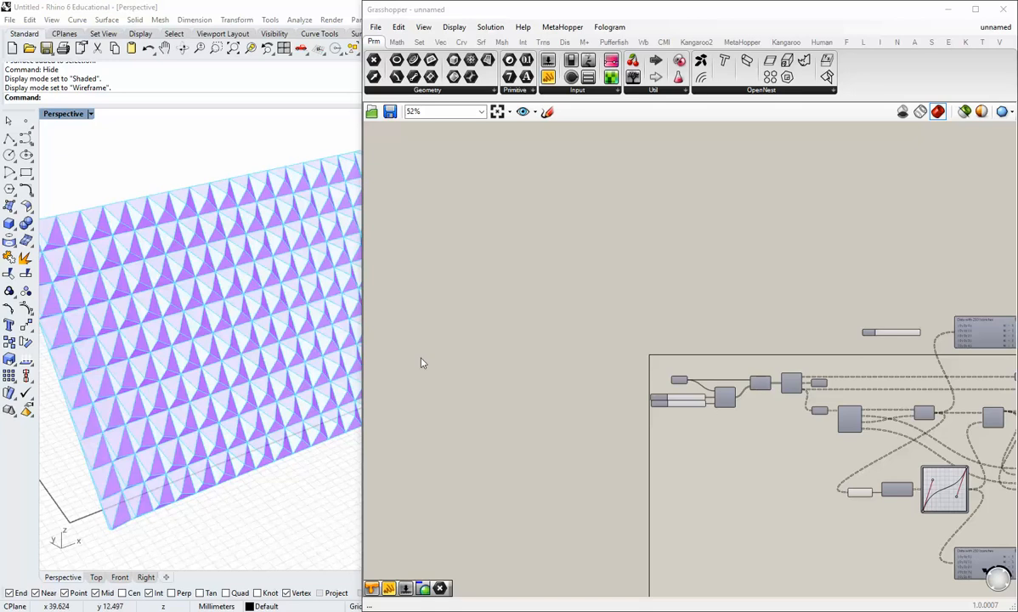
# Paste the copied "model truncated egg" group and place it on the empty canvas above the start of the wall definition.
pyautogui.hotkey('ctrl', 'v')
pyautogui.moveTo(633, 381); pyautogui.dragTo(610, 322)
pyautogui.click(610, 356)
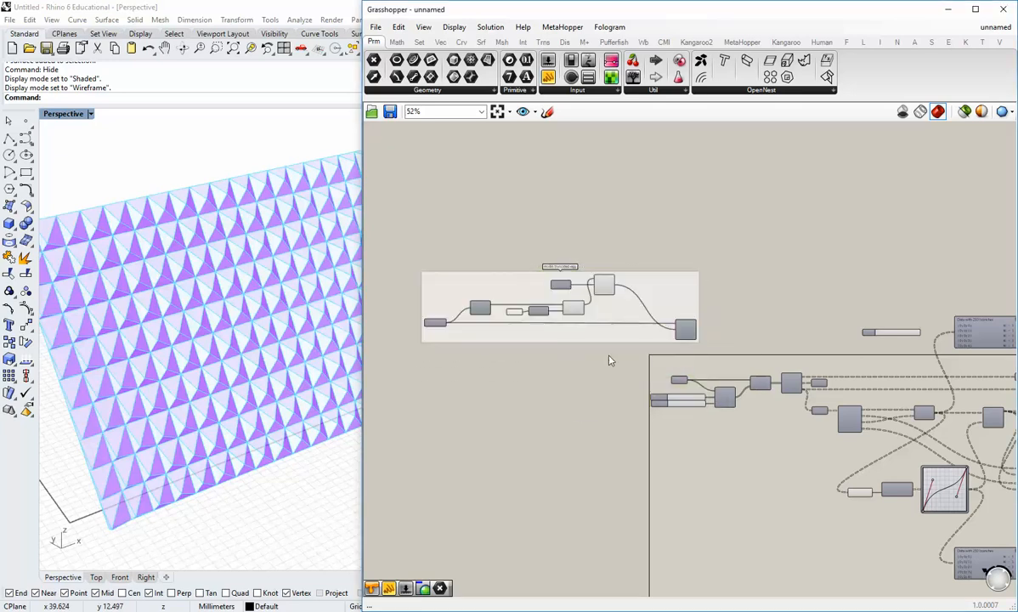
# Narrow the Grasshopper window and turn on the preview of the Revolution component in the truncated egg group.
pyautogui.moveTo(361, 192); pyautogui.dragTo(538, 193)
pyautogui.scroll(4, 943, 332)
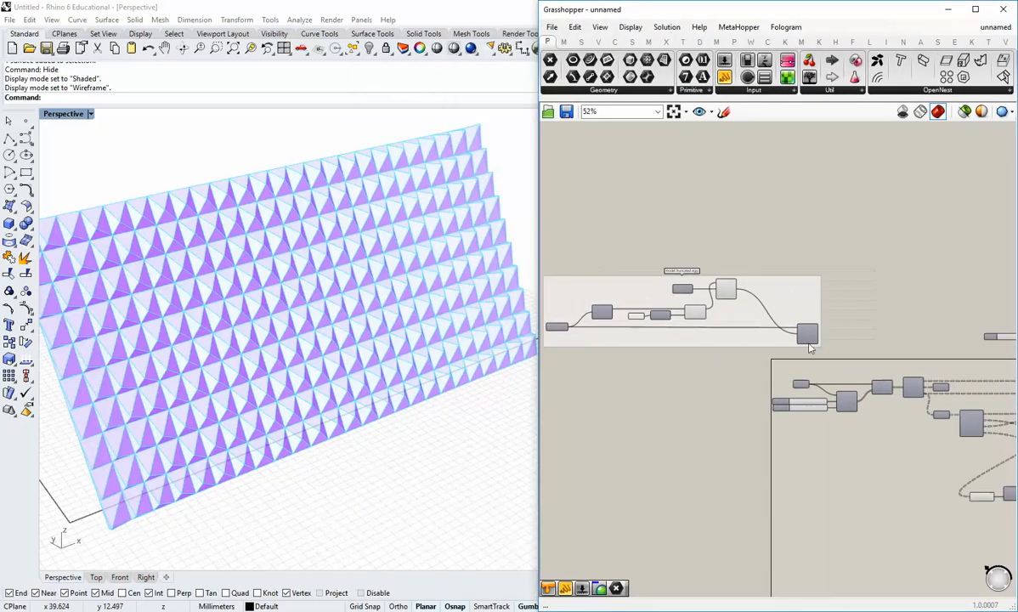
pyautogui.rightClick(807, 330)
pyautogui.click(850, 357)
# Frame the truncated egg in the Perspective viewport, and widen the Grasshopper window to show its whole component group.
pyautogui.keyDown('shift'); pyautogui.moveTo(94, 398); pyautogui.dragTo(265, 392, button='right'); pyautogui.keyUp('shift')
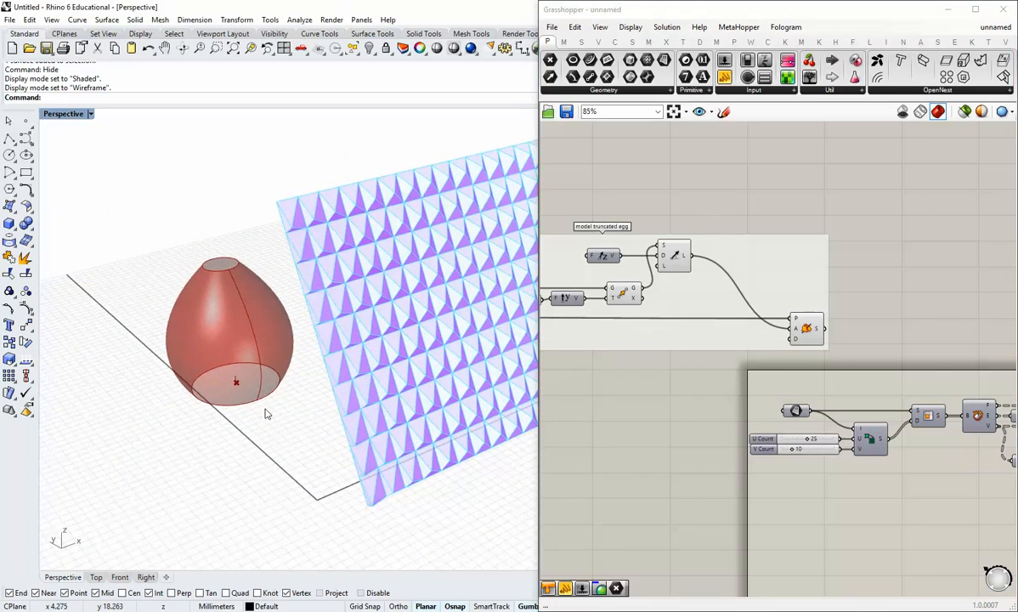
pyautogui.hotkey('ctrl', 'w')
pyautogui.moveTo(256, 392); pyautogui.dragTo(198, 321)
pyautogui.scroll(-2, 198, 321)
pyautogui.keyDown('shift'); pyautogui.moveTo(218, 347); pyautogui.dragTo(334, 388, button='right'); pyautogui.keyUp('shift')
pyautogui.scroll(-5, 119, 390)
pyautogui.scroll(-3, 359, 367)
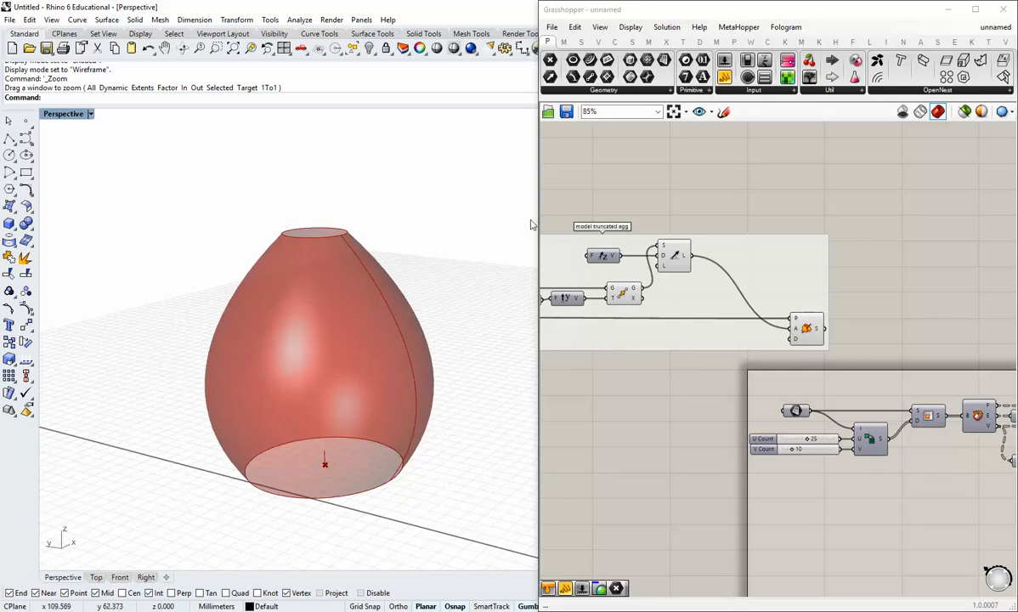
pyautogui.moveTo(536, 221); pyautogui.dragTo(452, 230)
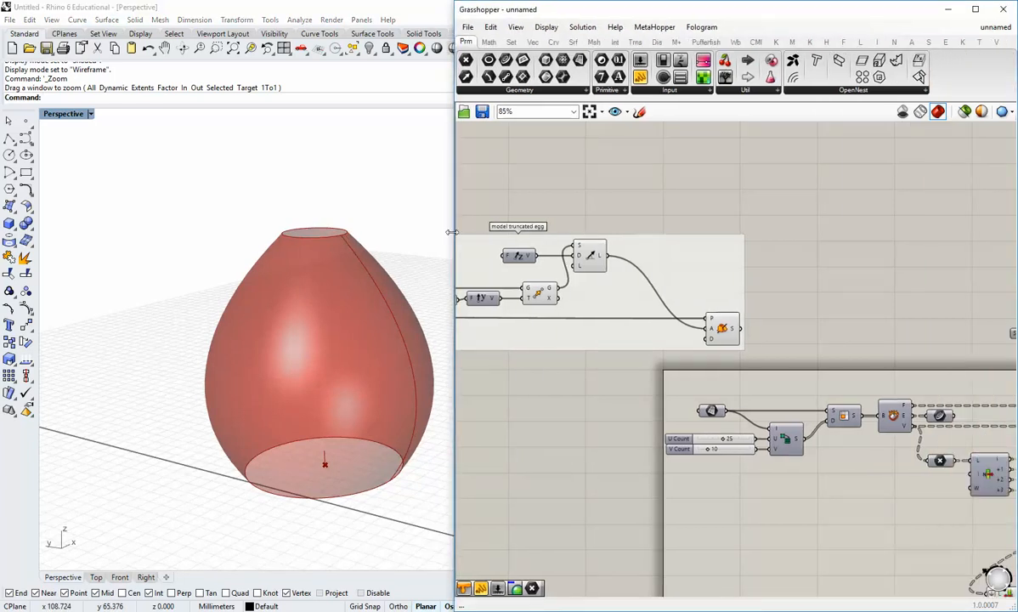
pyautogui.moveTo(583, 292); pyautogui.dragTo(756, 286, button='right')
pyautogui.moveTo(540, 314); pyautogui.dragTo(553, 320, button='right')
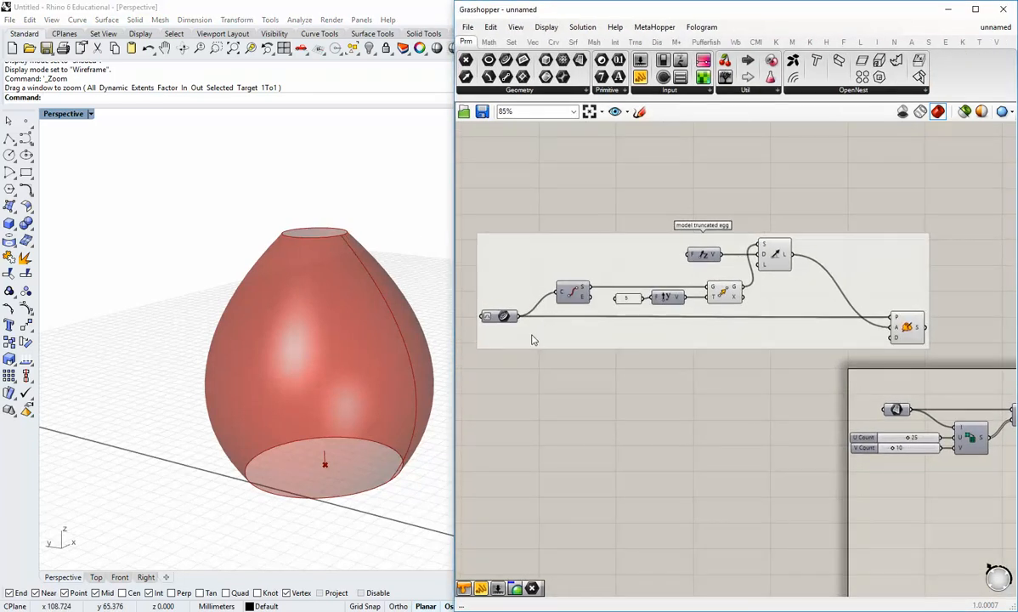
# Turn on the preview of the egg's profile Curve parameter and view the profile from the side.
pyautogui.scroll(2, 501, 319)
pyautogui.click(510, 314)
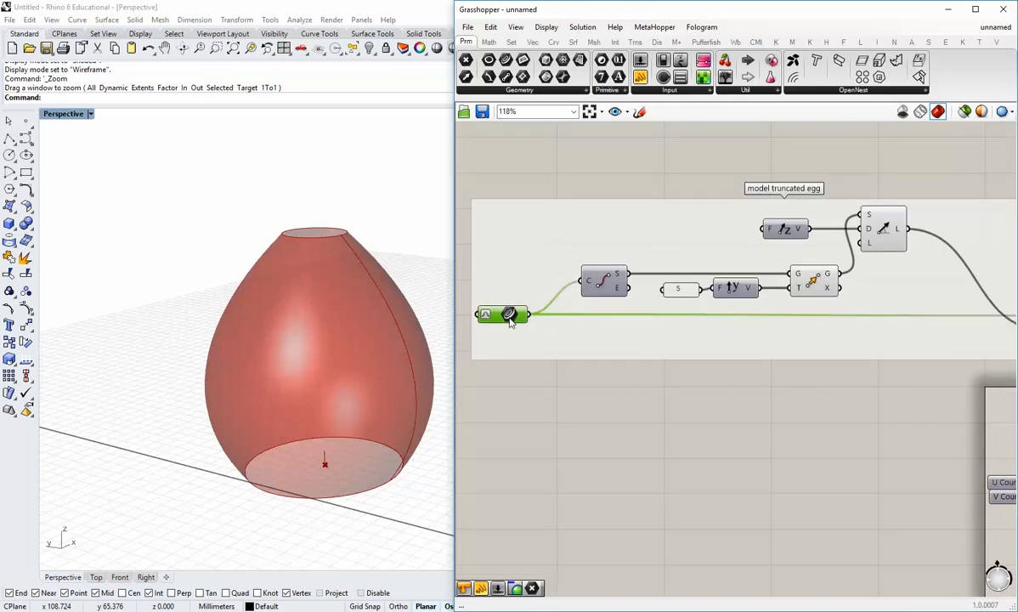
pyautogui.rightClick(510, 316)
pyautogui.click(540, 348)
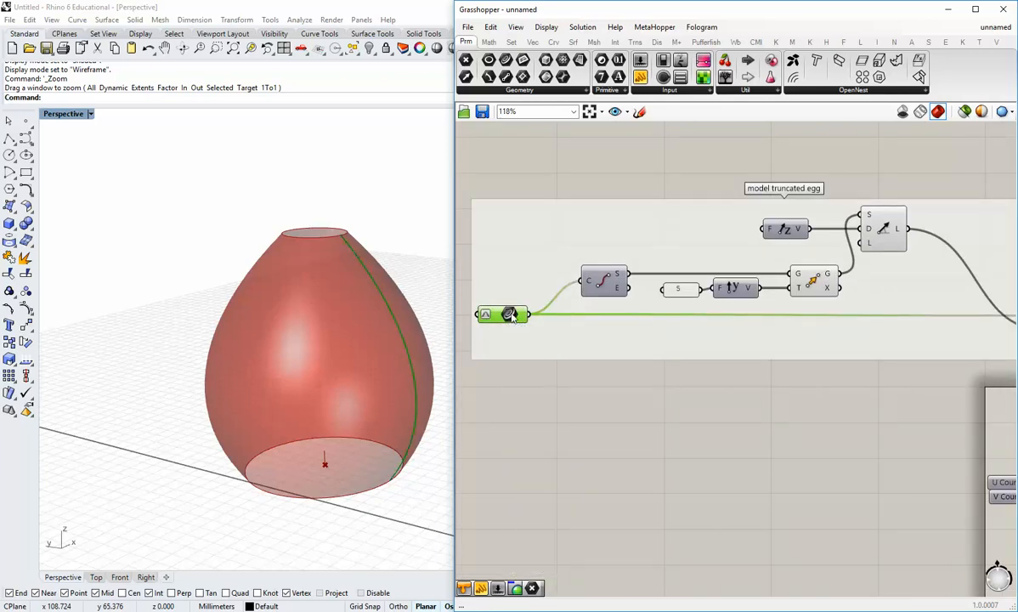
pyautogui.keyDown('shift'); pyautogui.moveTo(334, 328); pyautogui.dragTo(344, 357, button='right'); pyautogui.keyUp('shift')
pyautogui.scroll(-5, 259, 353)
pyautogui.scroll(5, 338, 369)
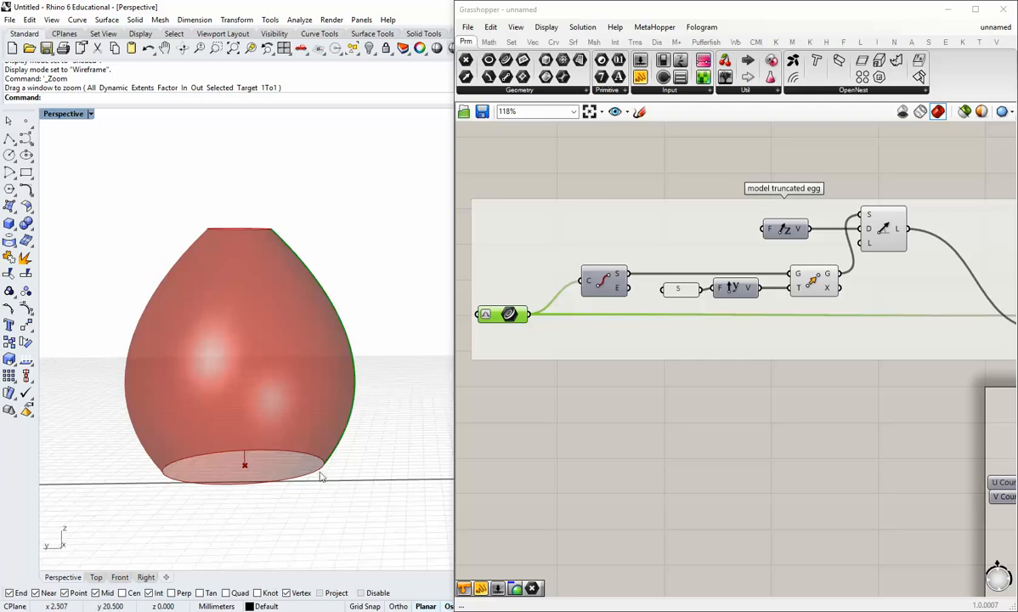
# Inspect the Line SDL and Move components that build the egg's revolution axis.
pyautogui.moveTo(752, 397); pyautogui.dragTo(724, 405, button='right')
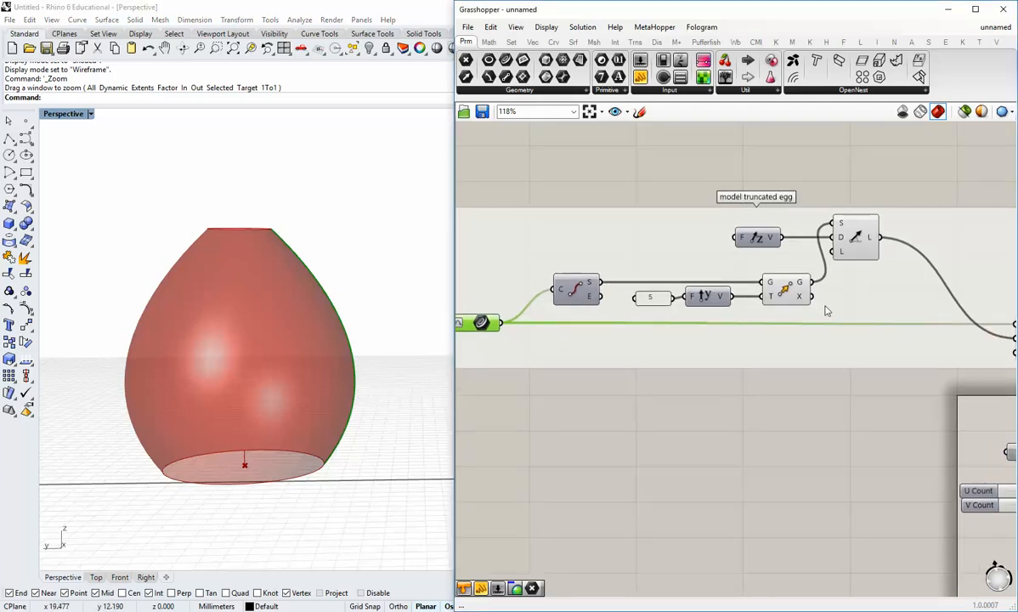
pyautogui.click(858, 242)
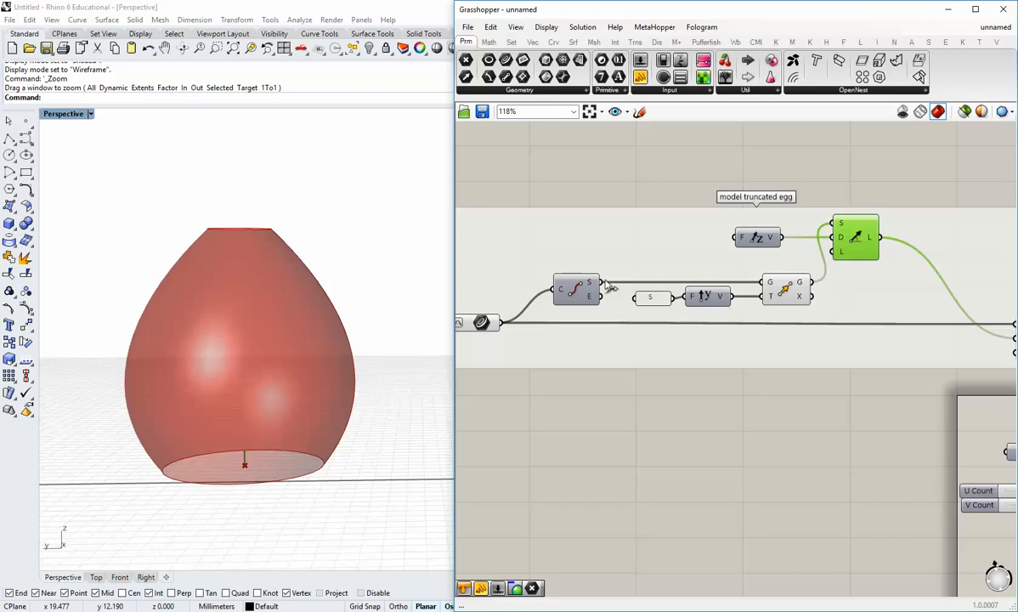
pyautogui.click(785, 290)
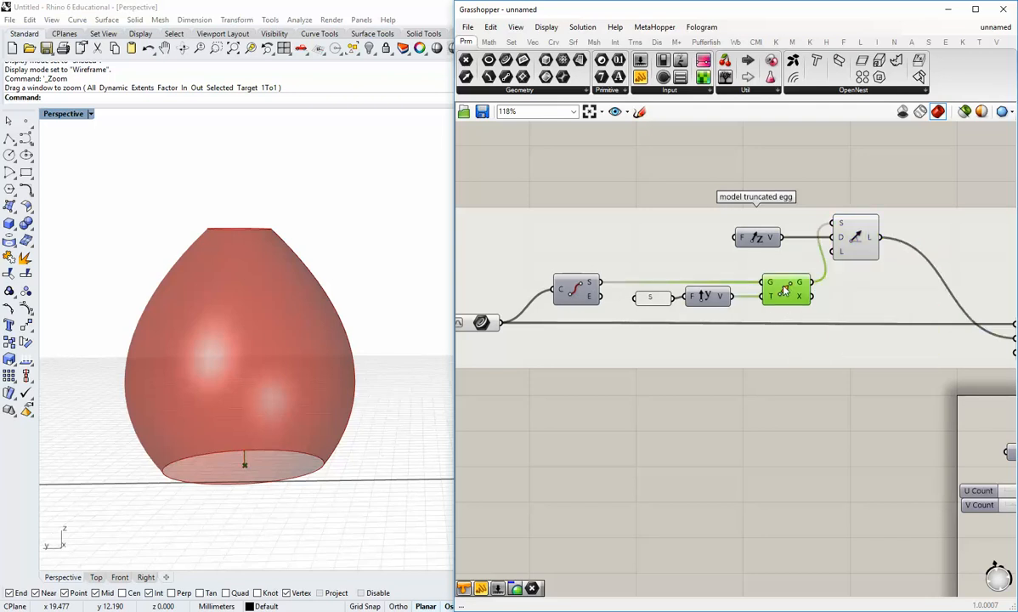
# Try values of 4 and 6 in the panel feeding Unit Y, and set it back to 5.
pyautogui.click(655, 299)
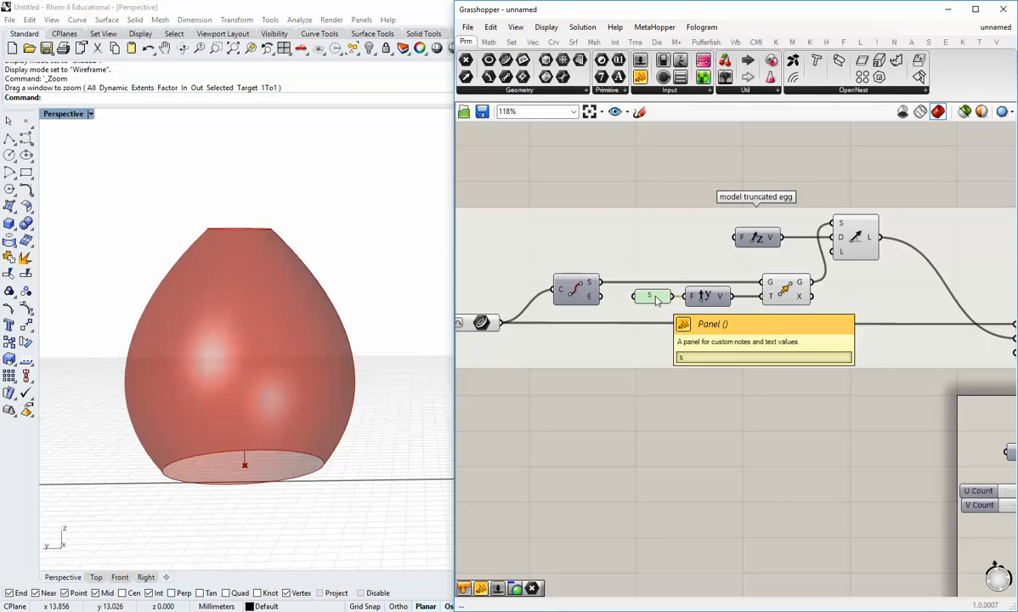
pyautogui.doubleClick(654, 296)
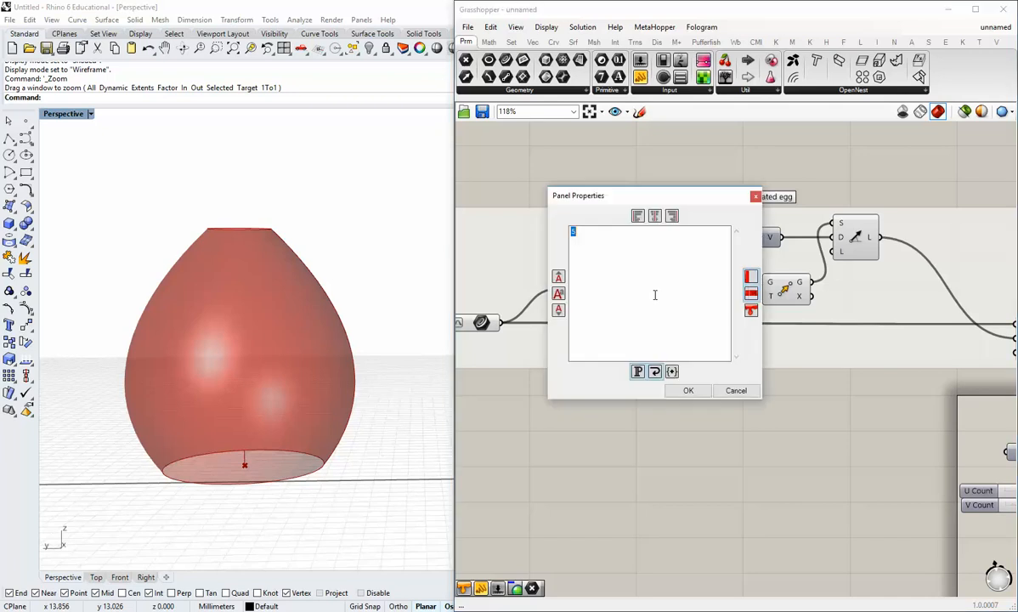
pyautogui.click(688, 390)
pyautogui.doubleClick(653, 297)
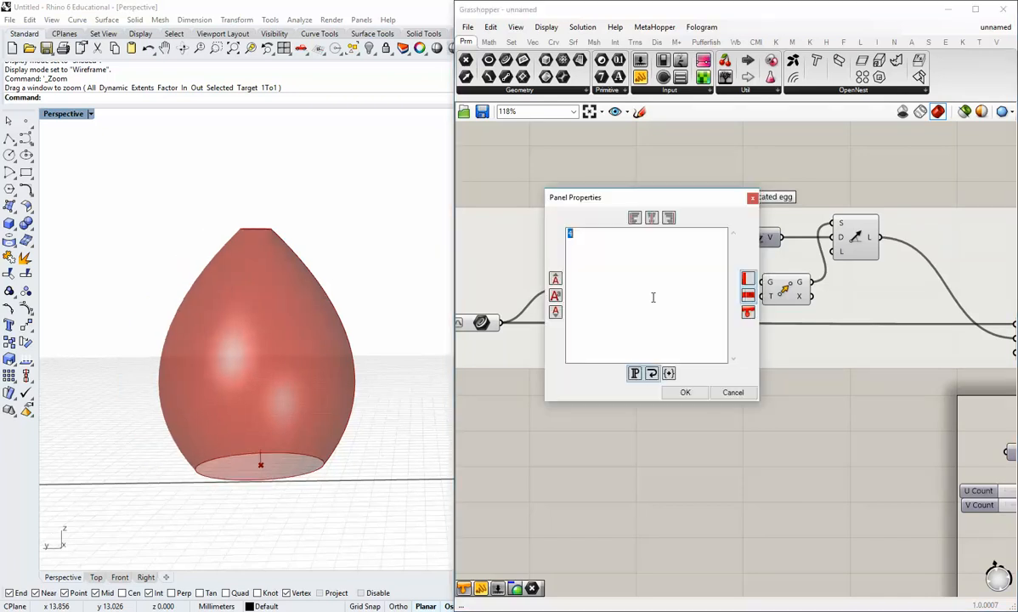
pyautogui.click(685, 393)
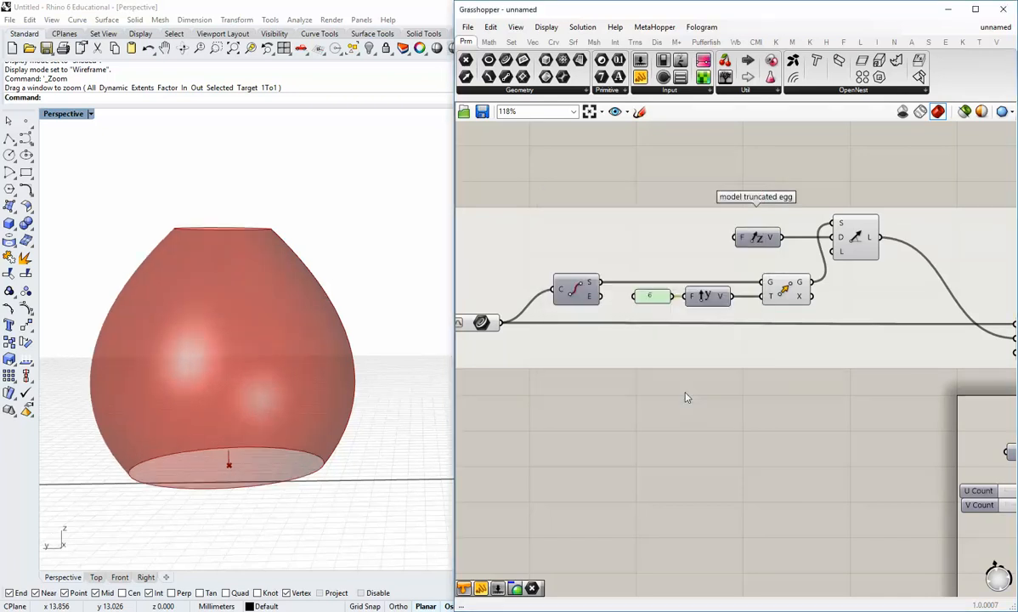
pyautogui.doubleClick(651, 296)
pyautogui.write('5')
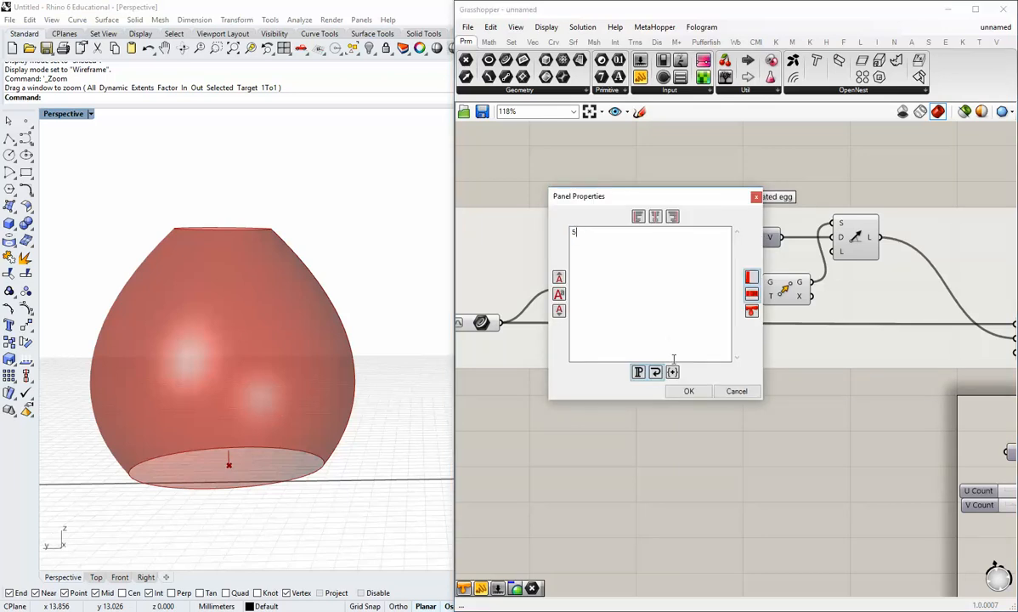
pyautogui.click(687, 391)
# Review the axis line, the moved point and the Revolution component, and view the egg from an angle.
pyautogui.moveTo(850, 330); pyautogui.dragTo(813, 328)
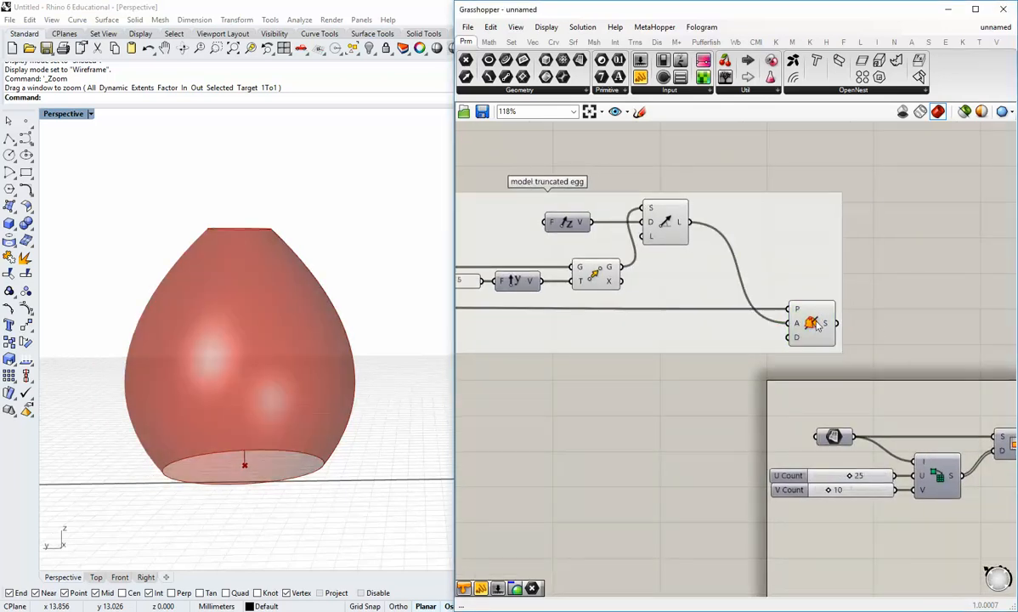
pyautogui.click(666, 225)
pyautogui.moveTo(611, 313); pyautogui.dragTo(715, 314, button='right')
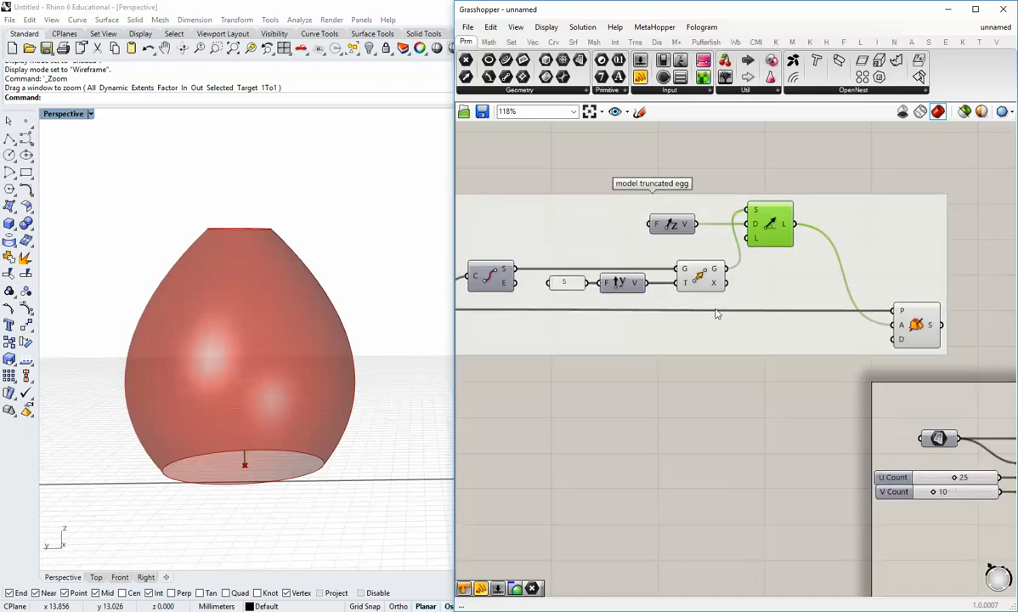
pyautogui.click(699, 276)
pyautogui.click(691, 379)
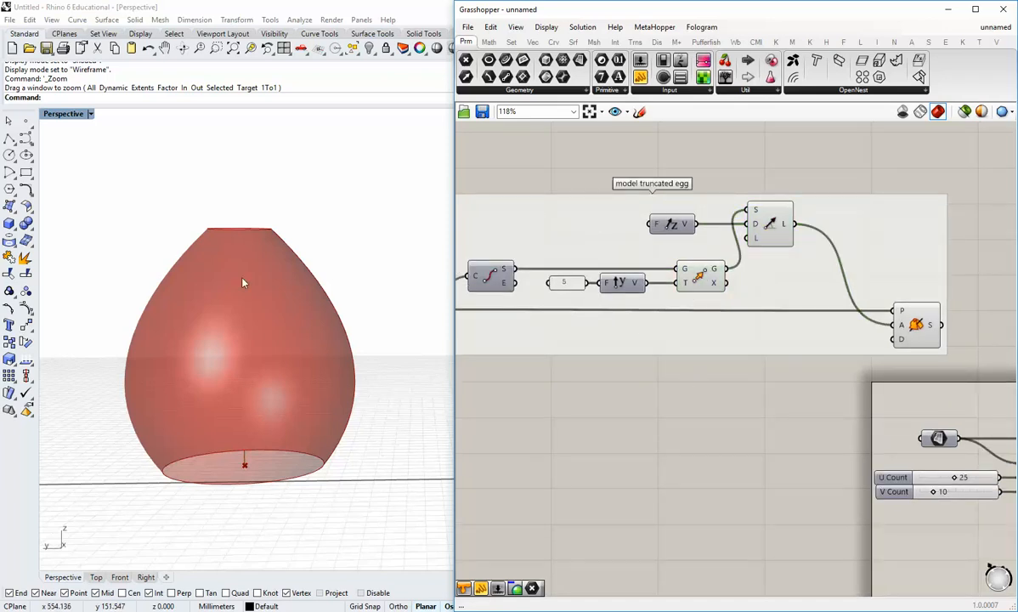
pyautogui.moveTo(243, 282); pyautogui.dragTo(179, 291, button='right')
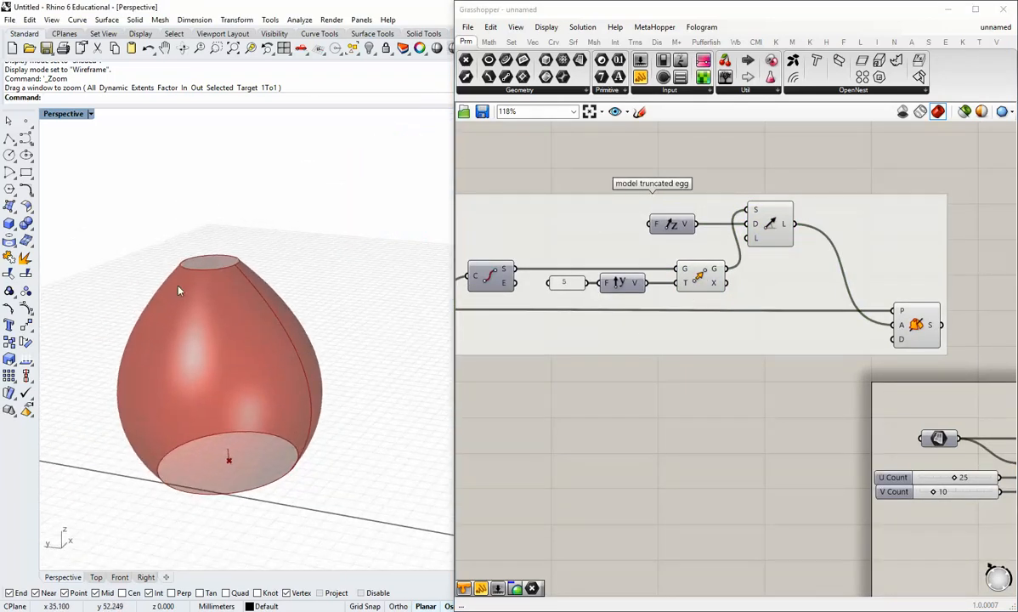
pyautogui.scroll(2, 283, 380)
pyautogui.moveTo(584, 419); pyautogui.dragTo(749, 444, button='right')
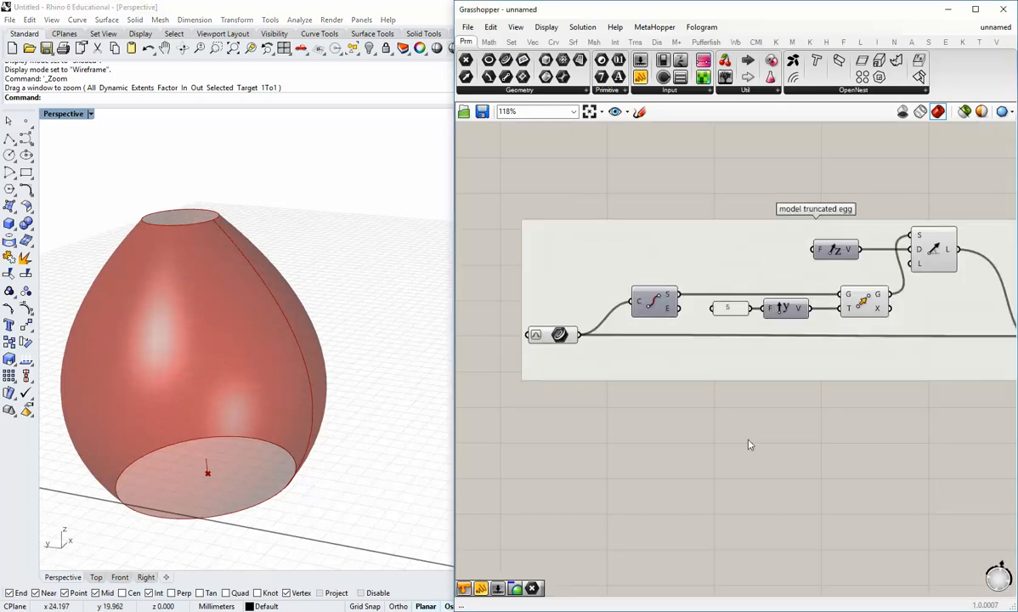
# Turn off the preview of the egg's profile Curve parameter.
pyautogui.click(559, 335)
pyautogui.scroll(-2, 659, 416)
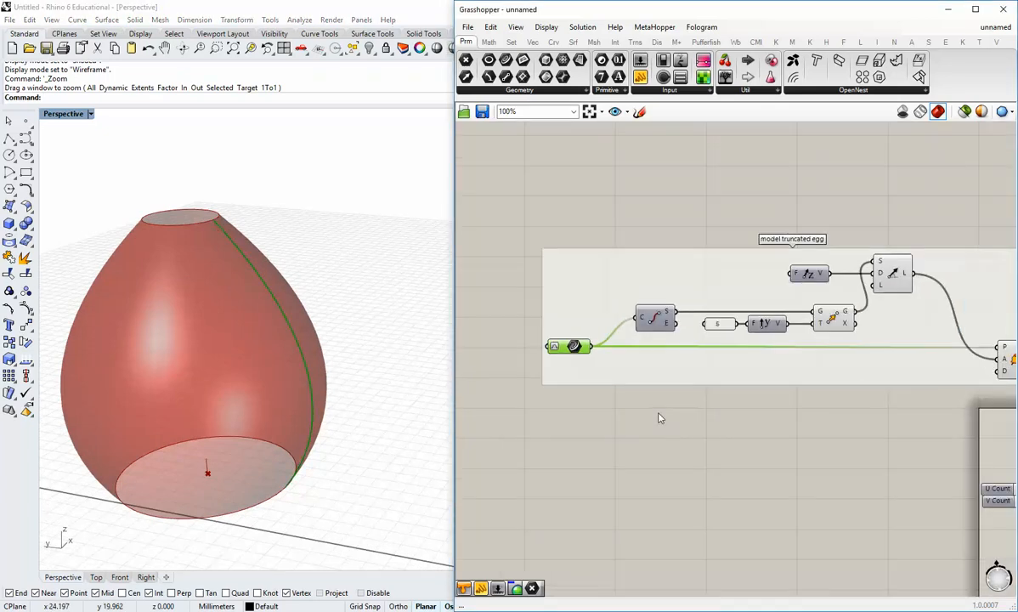
pyautogui.moveTo(660, 416); pyautogui.dragTo(595, 394, button='right')
pyautogui.scroll(2, 556, 364)
pyautogui.rightClick(517, 332)
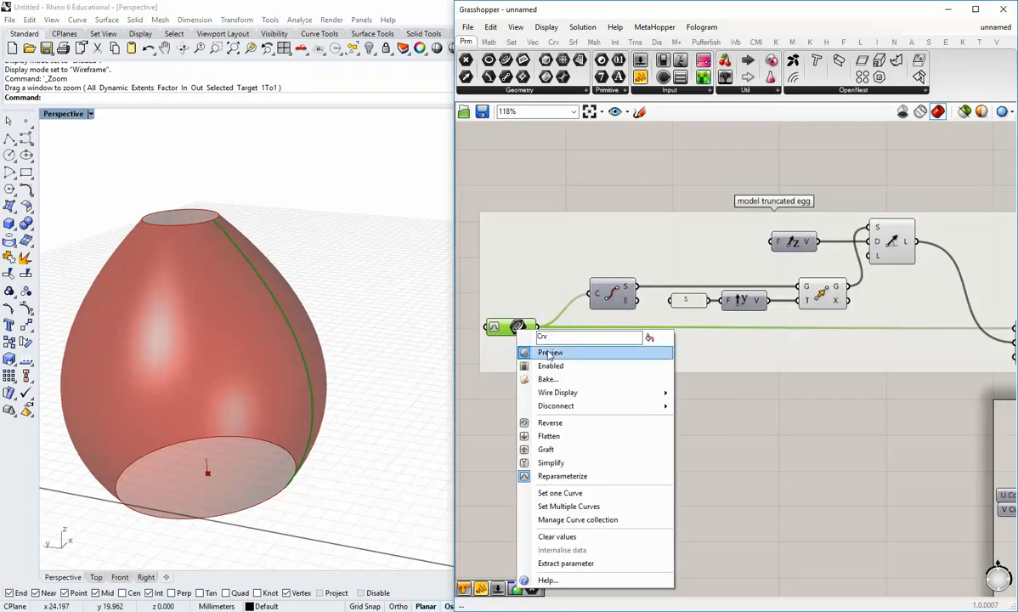
pyautogui.click(595, 352)
pyautogui.scroll(-2, 735, 348)
pyautogui.moveTo(731, 365); pyautogui.dragTo(661, 333, button='right')
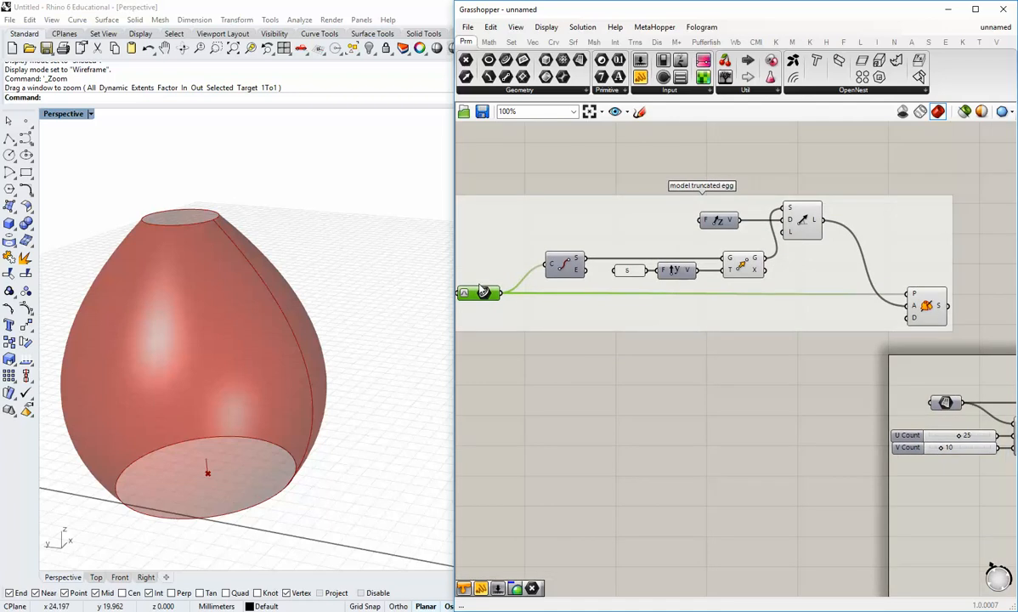
pyautogui.keyDown('shift'); pyautogui.moveTo(310, 293); pyautogui.dragTo(334, 297, button='right'); pyautogui.keyUp('shift')
pyautogui.scroll(3, 300, 348)
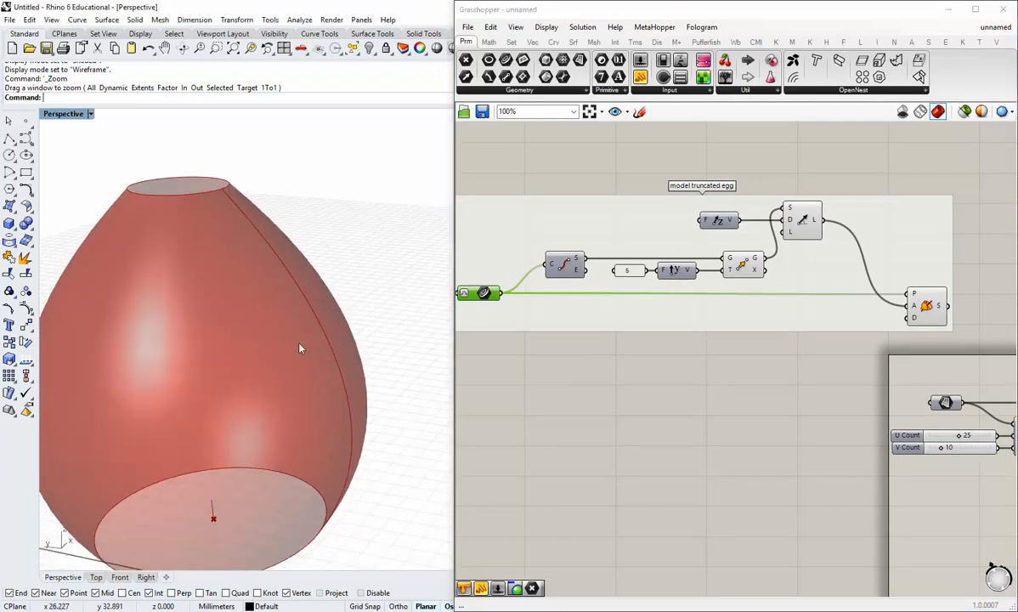
pyautogui.scroll(-3, 300, 348)
pyautogui.keyDown('shift'); pyautogui.moveTo(299, 355); pyautogui.dragTo(317, 346, button='right'); pyautogui.keyUp('shift')
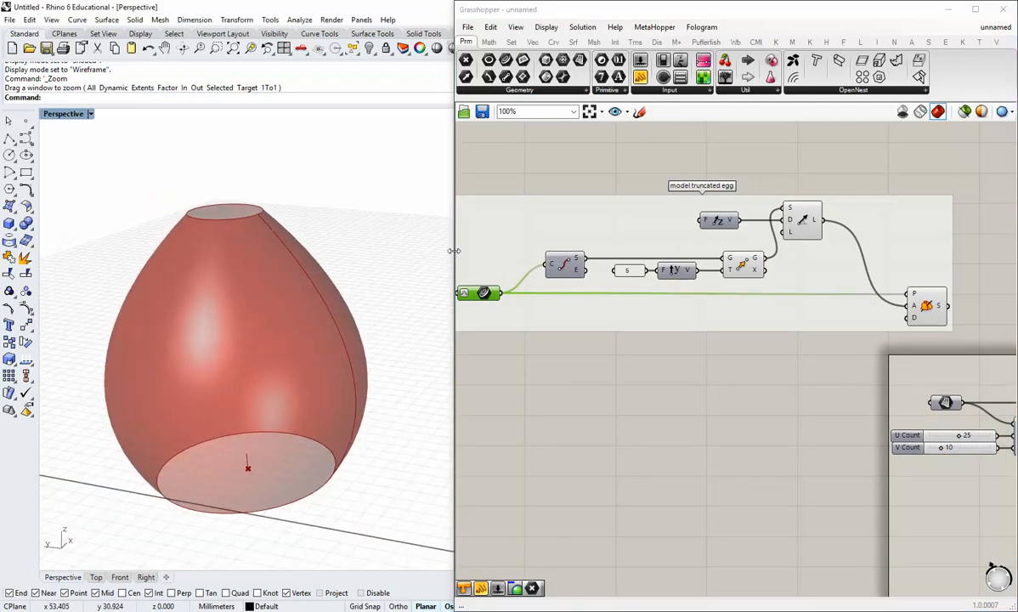
# Examine the start of the diamond pattern definition and how it sits beside the truncated egg group.
pyautogui.moveTo(454, 250); pyautogui.dragTo(401, 255)
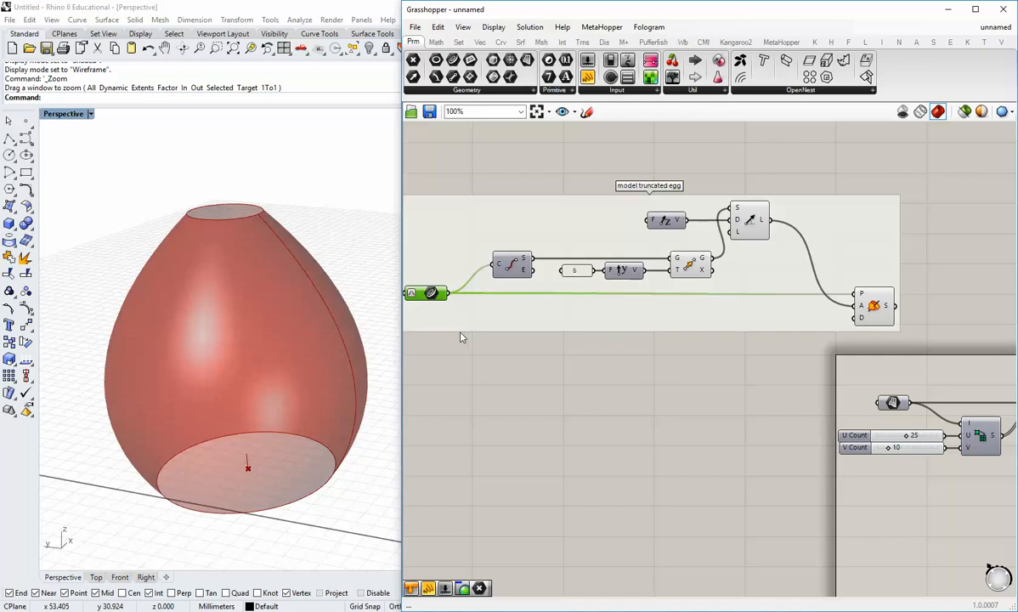
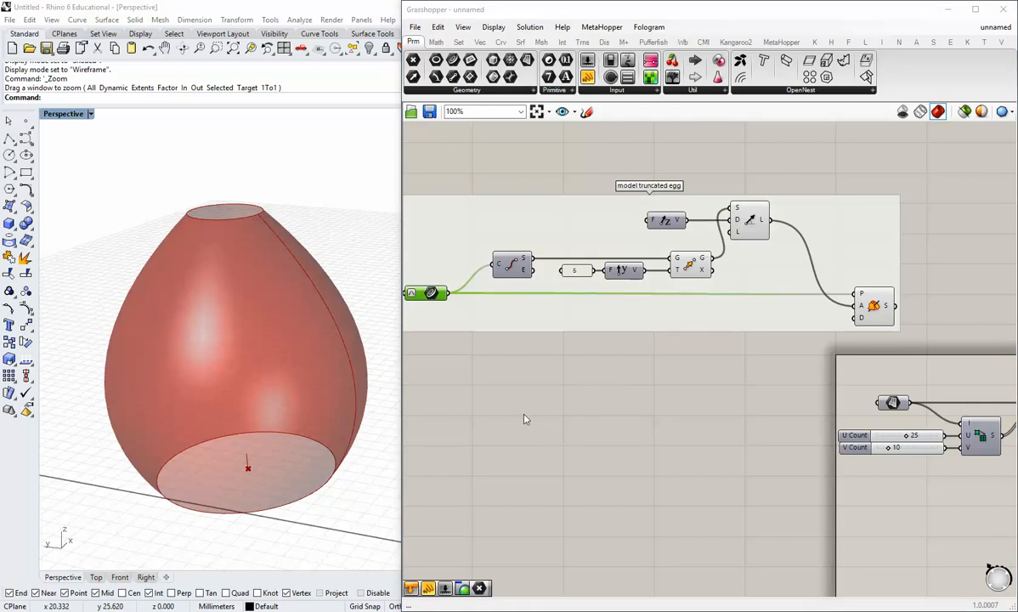
pyautogui.moveTo(692, 394); pyautogui.dragTo(639, 390, button='right')
pyautogui.click(612, 412)
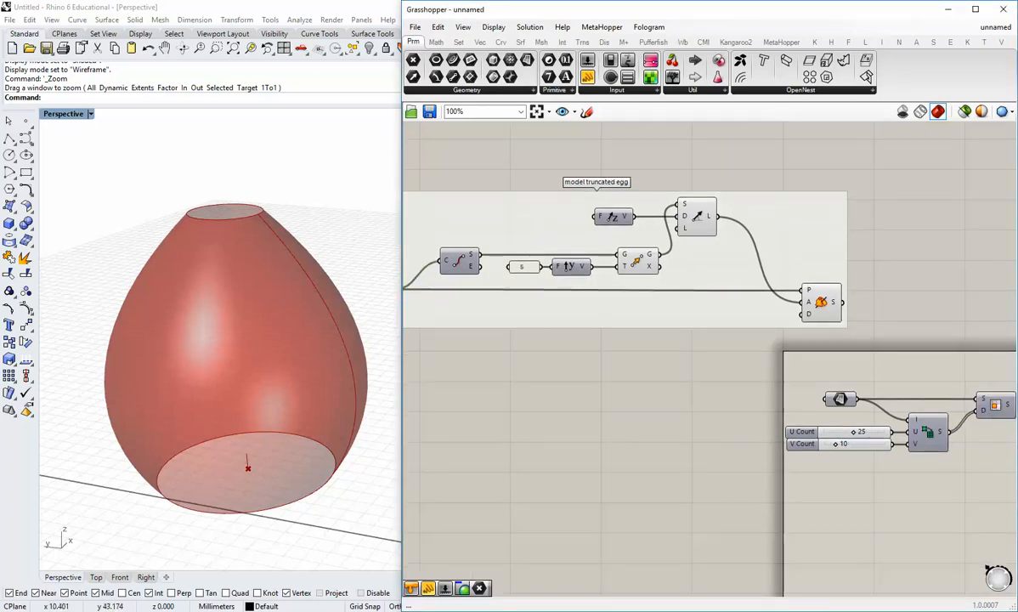
pyautogui.scroll(-4, 495, 368)
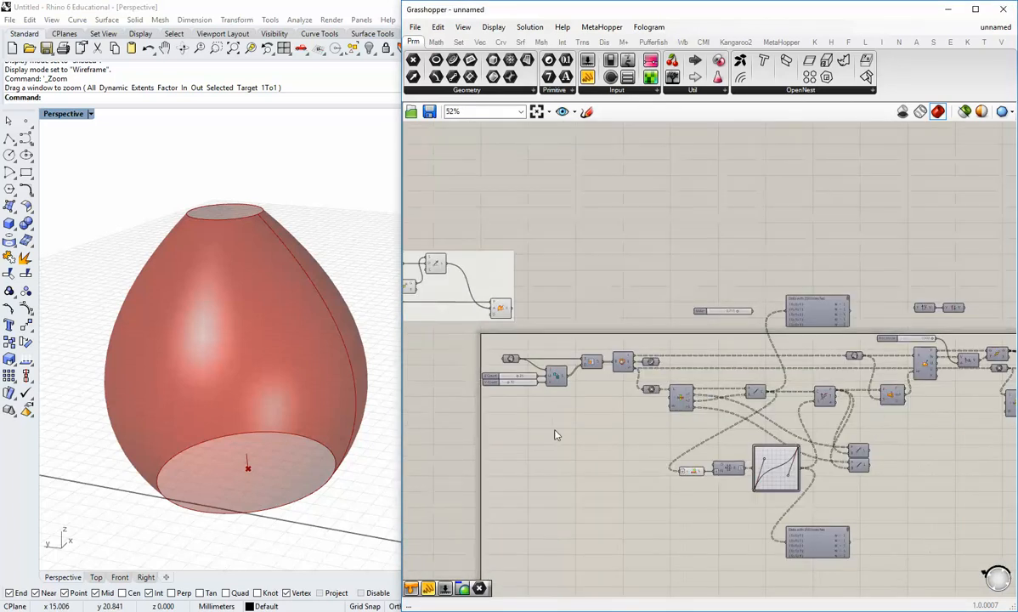
pyautogui.scroll(1, 576, 445)
pyautogui.moveTo(880, 437); pyautogui.dragTo(833, 435, button='right')
pyautogui.moveTo(468, 366); pyautogui.dragTo(616, 390, button='right')
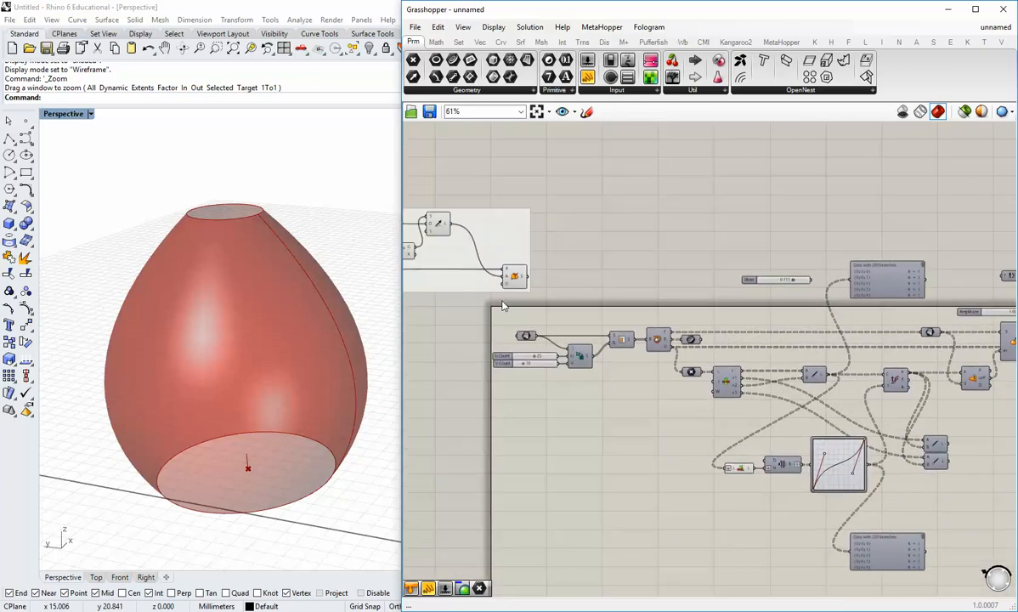
pyautogui.scroll(2, 502, 306)
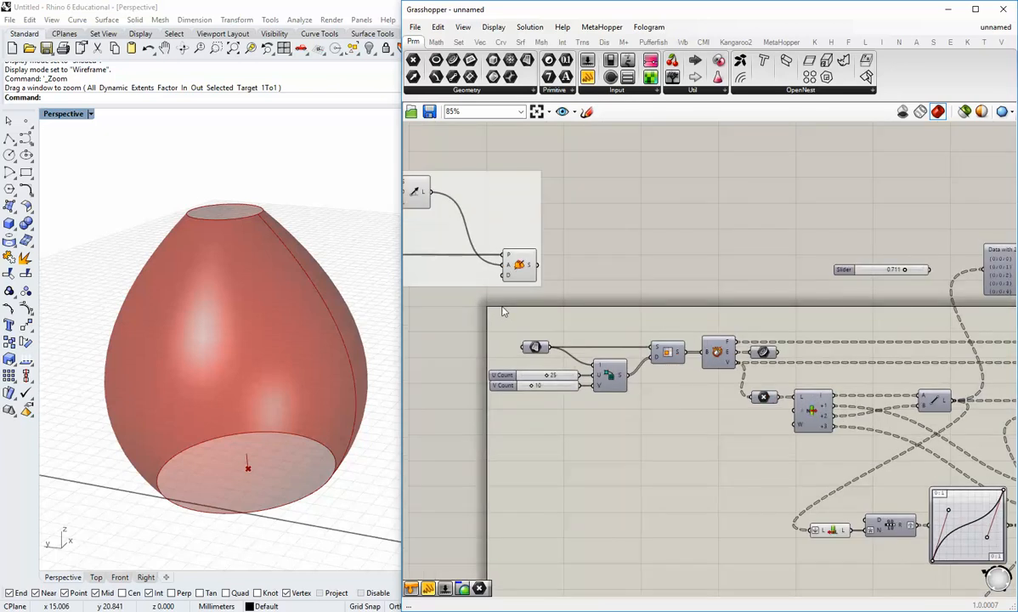
pyautogui.moveTo(507, 329); pyautogui.dragTo(487, 330, button='right')
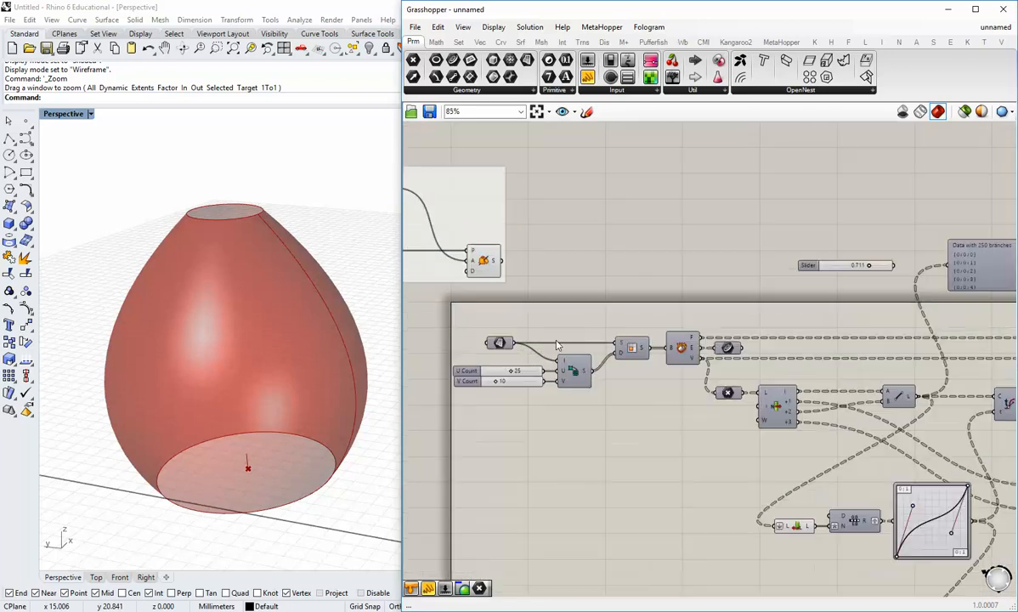
pyautogui.scroll(-3, 542, 347)
pyautogui.moveTo(595, 332); pyautogui.dragTo(682, 310, button='right')
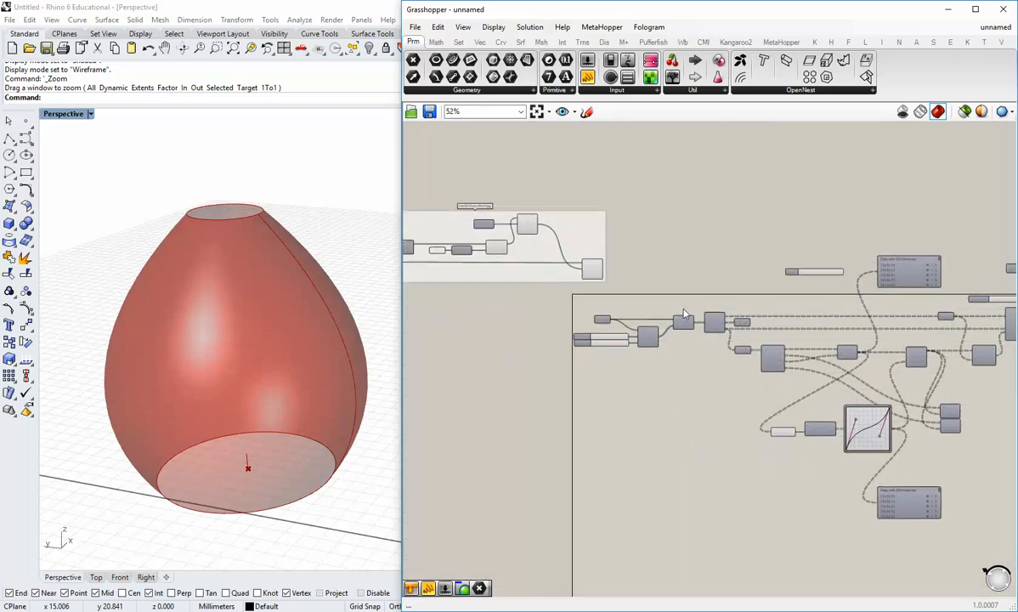
# Turn off the previews of the Revolution, Line SDL and Move components in the truncated egg group.
pyautogui.scroll(4, 657, 317)
pyautogui.moveTo(563, 291); pyautogui.dragTo(729, 366, button='right')
pyautogui.rightClick(546, 275)
pyautogui.click(568, 293)
pyautogui.rightClick(617, 237)
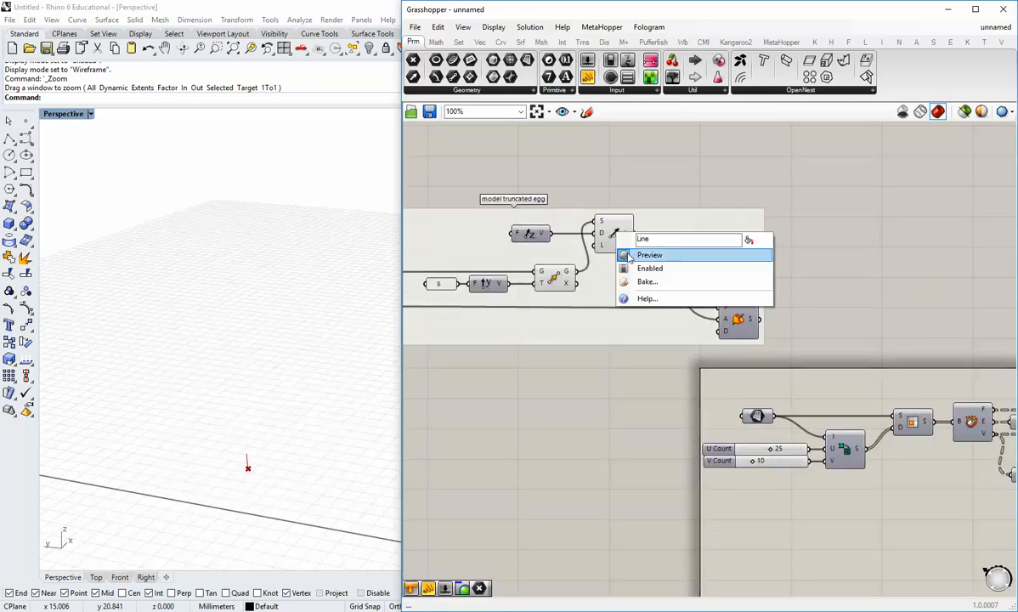
pyautogui.click(650, 255)
pyautogui.rightClick(559, 280)
pyautogui.click(581, 298)
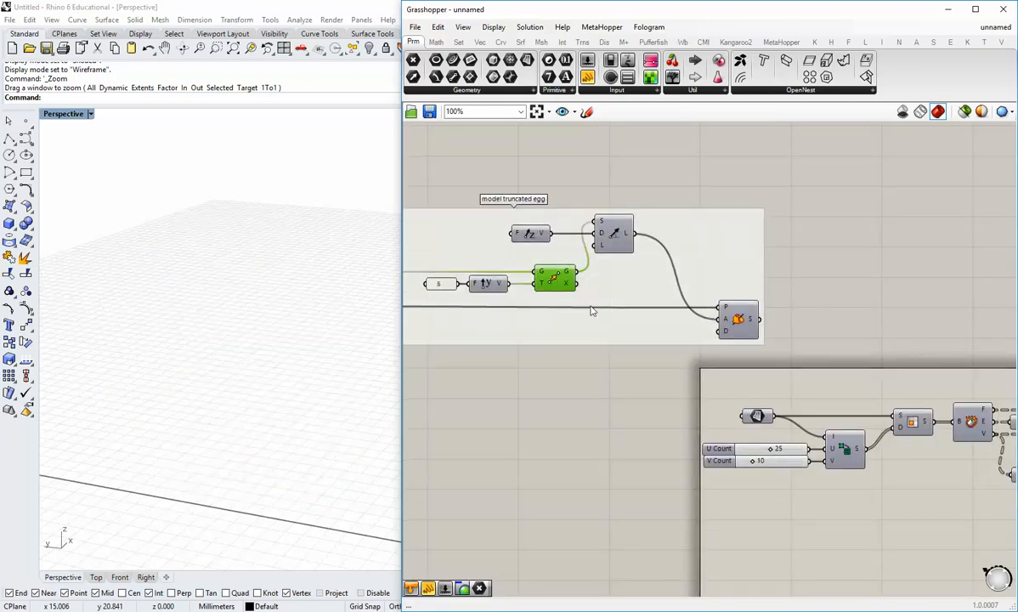
# Transfer the Surface parameter's outgoing wires to the Revolution component's S output so the diamond pattern is built on the egg.
pyautogui.moveTo(778, 405); pyautogui.dragTo(569, 350, button='right')
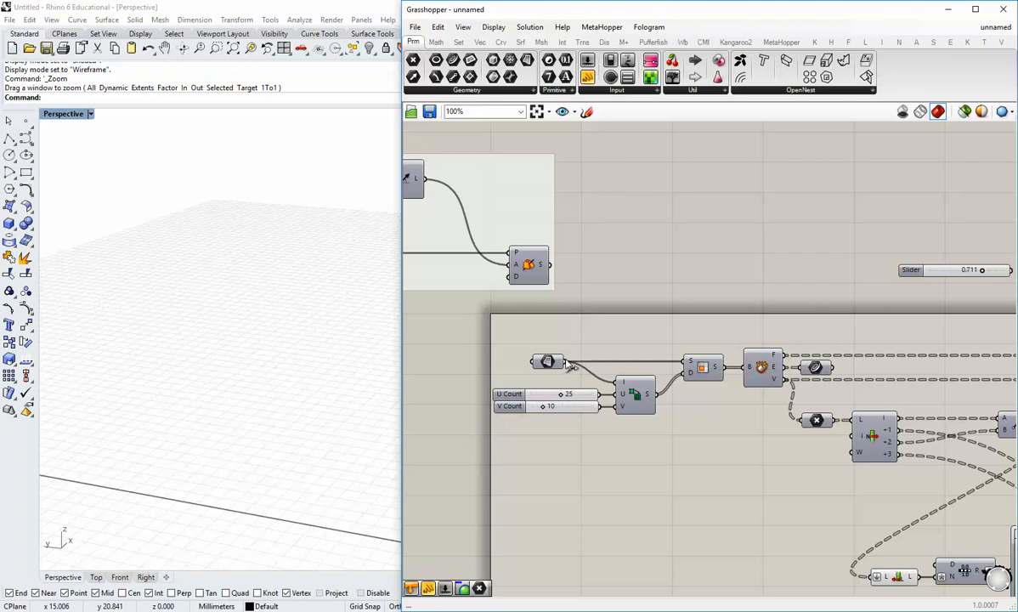
pyautogui.keyDown('ctrl'); pyautogui.keyDown('shift'); pyautogui.moveTo(563, 363); pyautogui.dragTo(549, 266); pyautogui.keyUp('shift'); pyautogui.keyUp('ctrl')
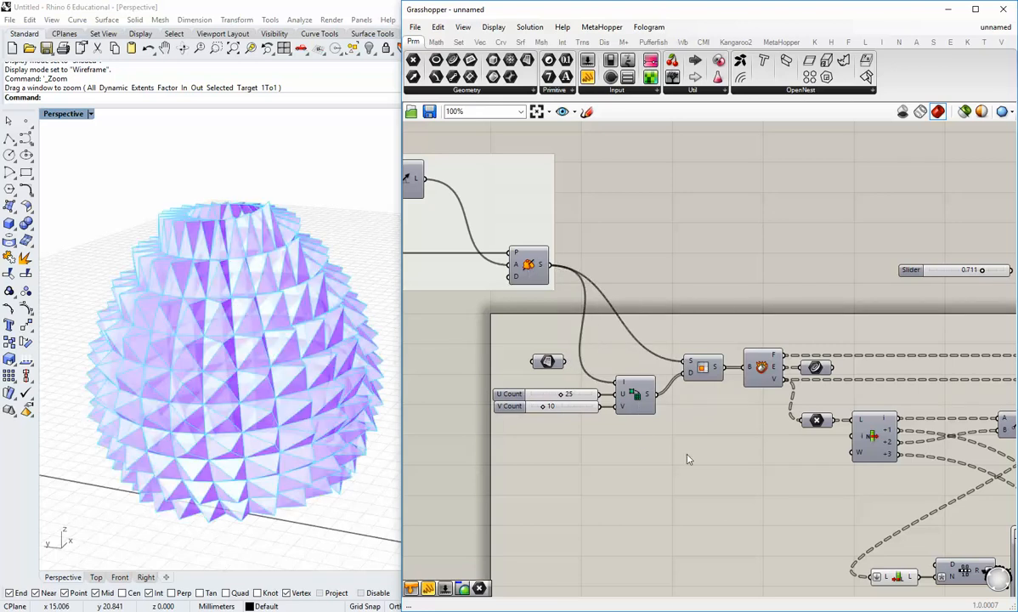
pyautogui.moveTo(688, 459); pyautogui.dragTo(668, 460, button='right')
pyautogui.moveTo(311, 322); pyautogui.dragTo(331, 389, button='right')
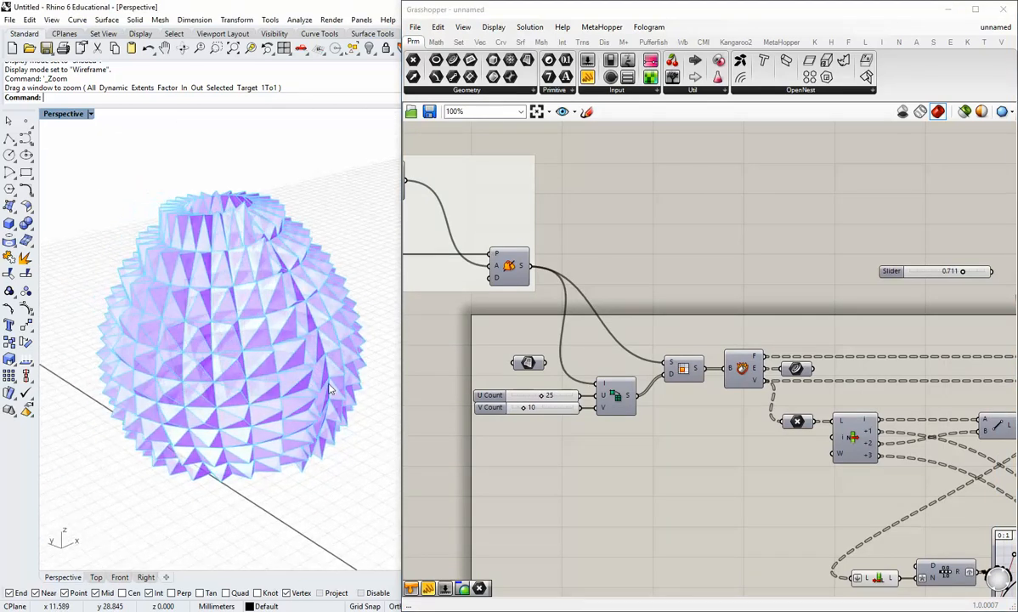
pyautogui.moveTo(617, 457); pyautogui.dragTo(603, 439, button='right')
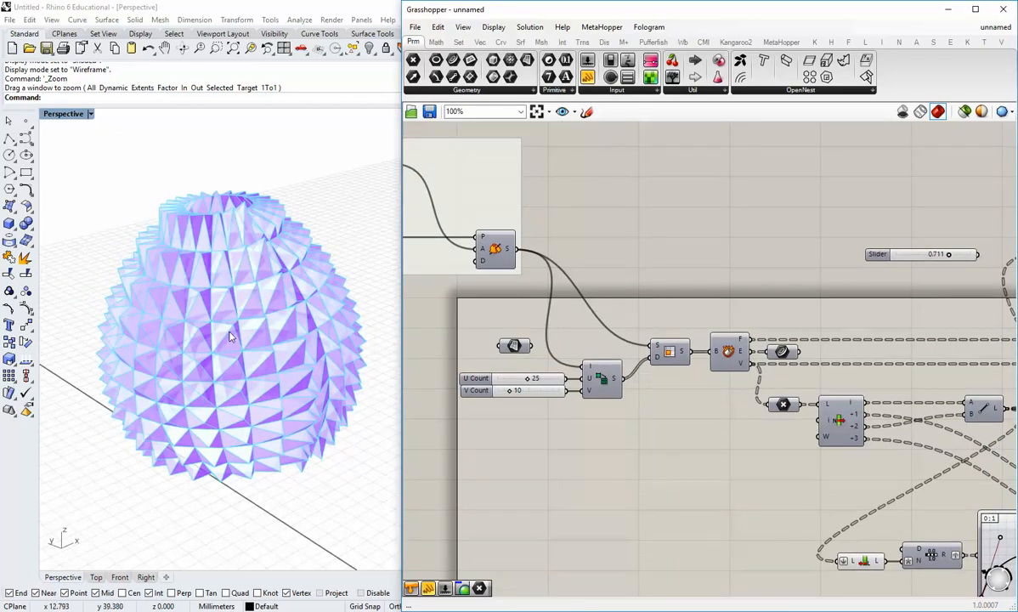
pyautogui.moveTo(229, 300); pyautogui.dragTo(272, 313, button='right')
# Lower the Amplitude slider to 0.354 to flatten the diamonds on the egg.
pyautogui.scroll(-2, 665, 438)
pyautogui.moveTo(958, 488); pyautogui.dragTo(790, 481, button='right')
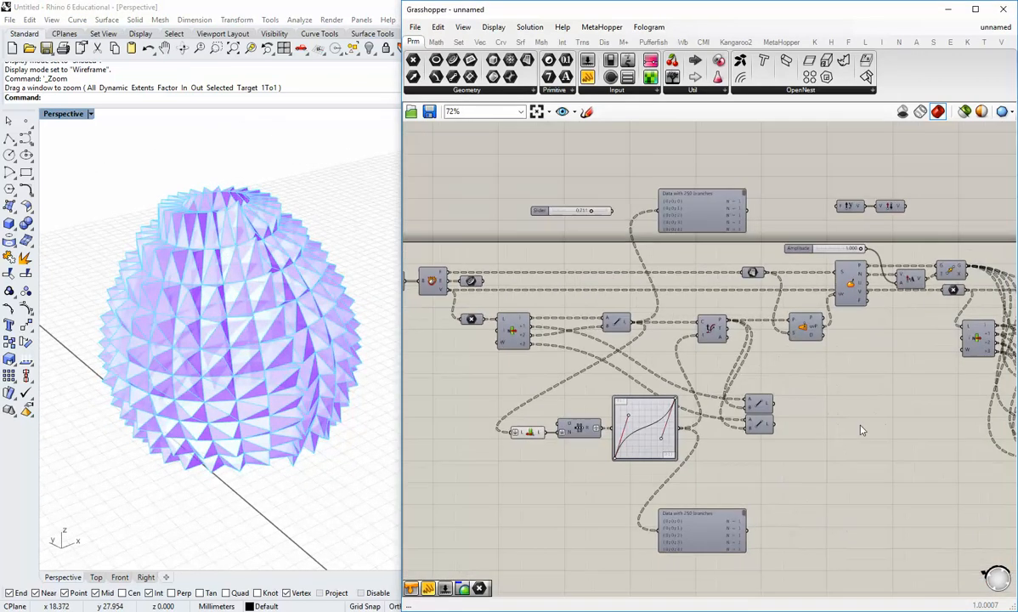
pyautogui.moveTo(916, 380); pyautogui.dragTo(664, 403, button='right')
pyautogui.scroll(3, 593, 268)
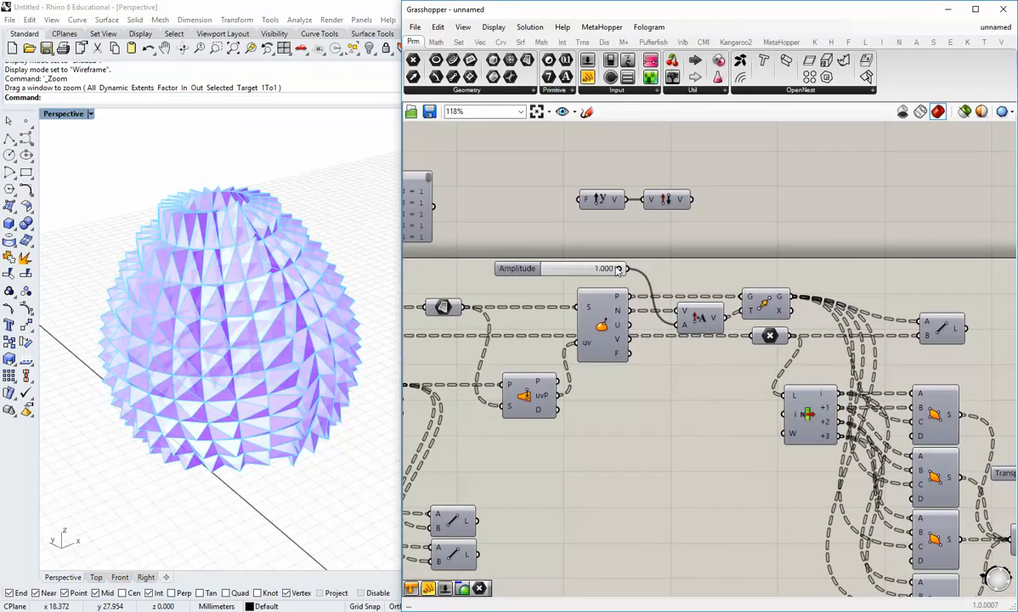
pyautogui.moveTo(618, 269); pyautogui.dragTo(573, 269)
pyautogui.scroll(5, 255, 332)
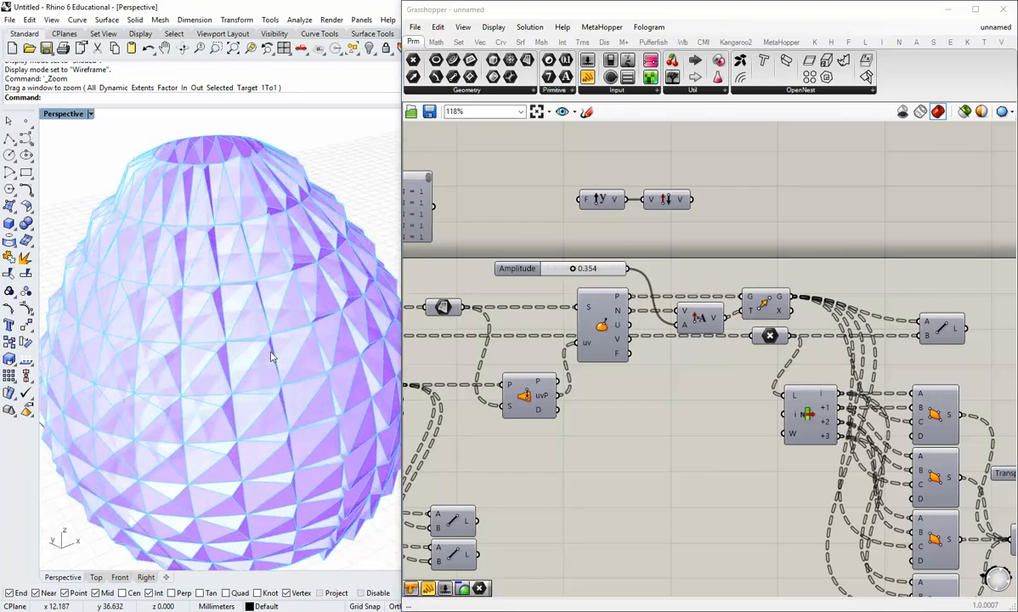
pyautogui.scroll(-3, 271, 357)
# Set the diamond grid's U Count to 40 and V Count to 20.
pyautogui.moveTo(603, 416); pyautogui.dragTo(792, 343, button='right')
pyautogui.scroll(-4, 793, 342)
pyautogui.moveTo(527, 382); pyautogui.dragTo(681, 392, button='right')
pyautogui.moveTo(434, 302); pyautogui.dragTo(615, 333, button='right')
pyautogui.scroll(6, 621, 337)
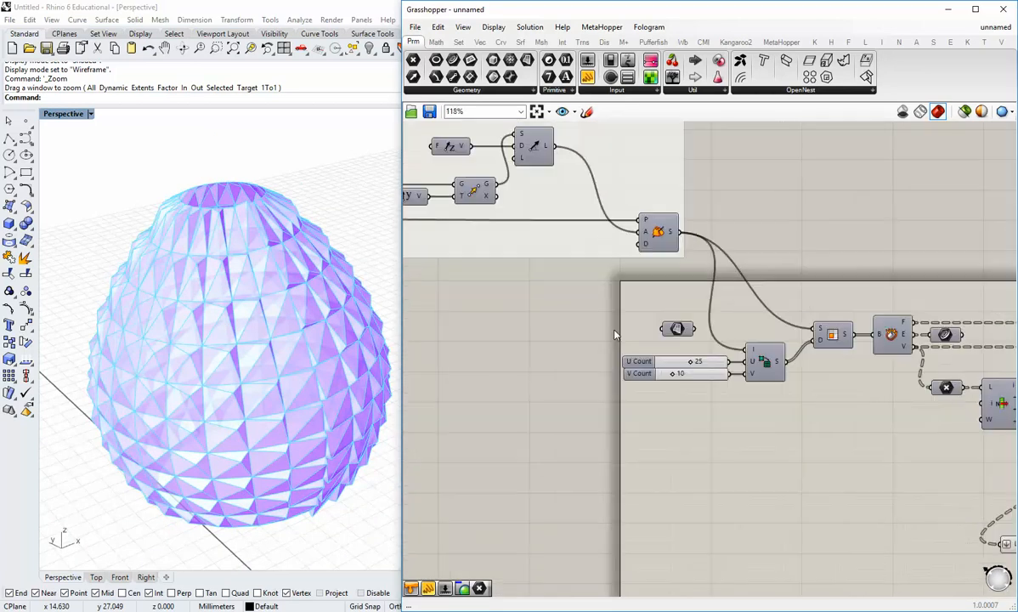
pyautogui.scroll(3, 710, 373)
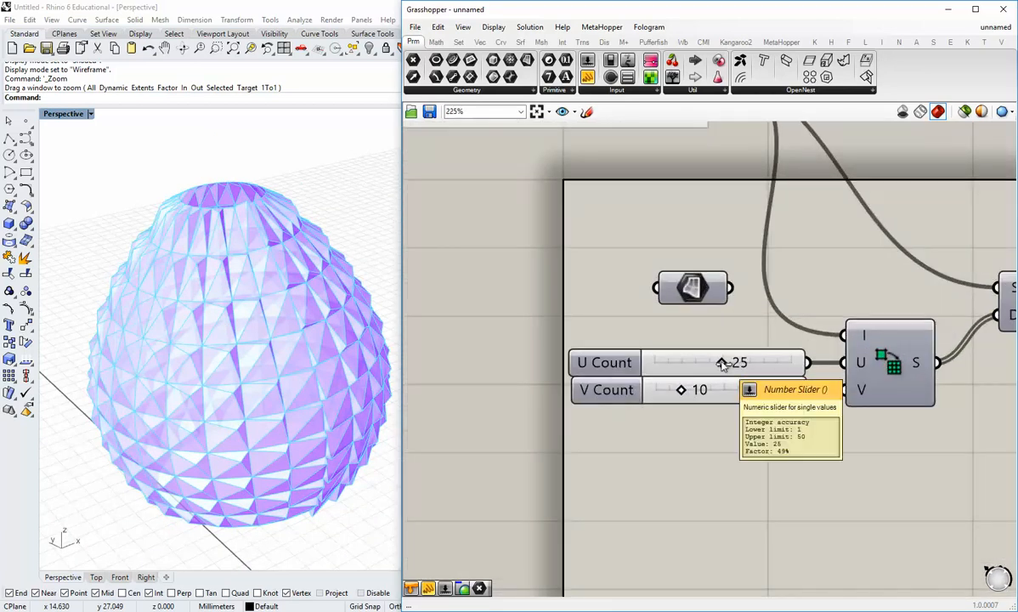
pyautogui.moveTo(722, 362); pyautogui.dragTo(756, 374)
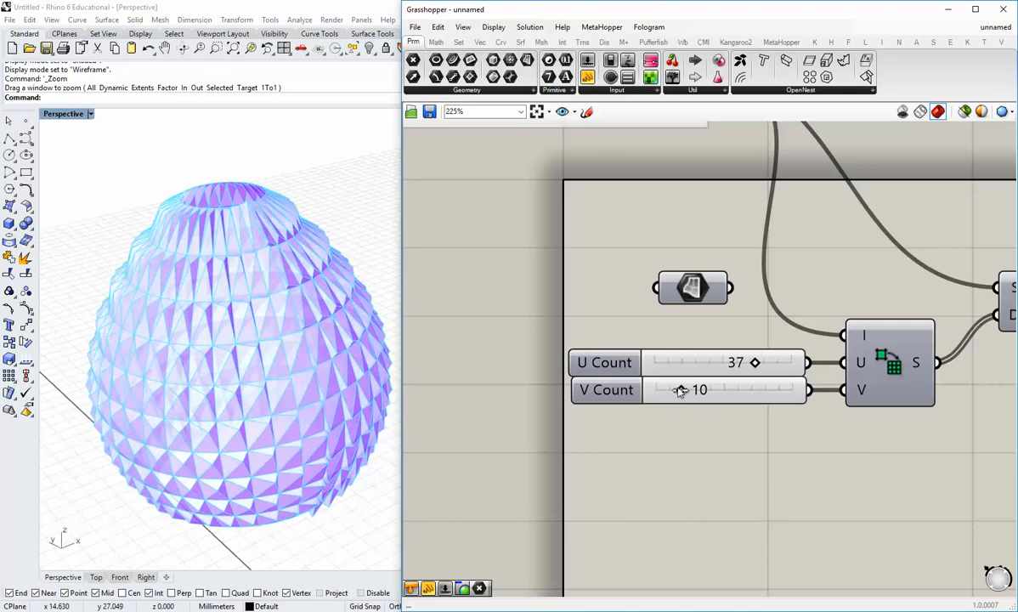
pyautogui.moveTo(692, 392)
pyautogui.mouseDown()
pyautogui.moveTo(715, 396)
pyautogui.moveTo(707, 395)
pyautogui.mouseUp()
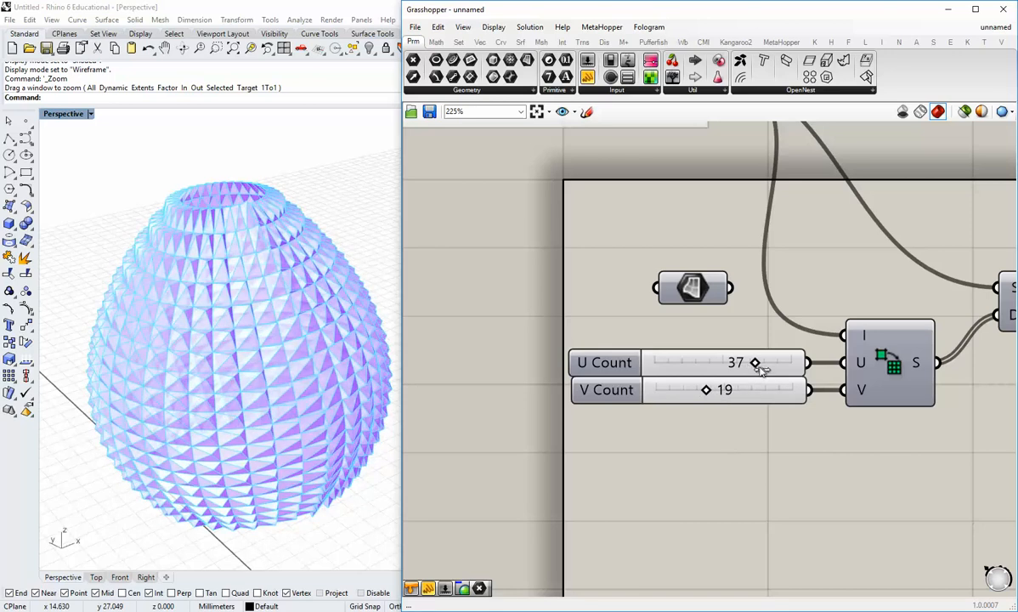
pyautogui.moveTo(760, 367); pyautogui.dragTo(765, 369)
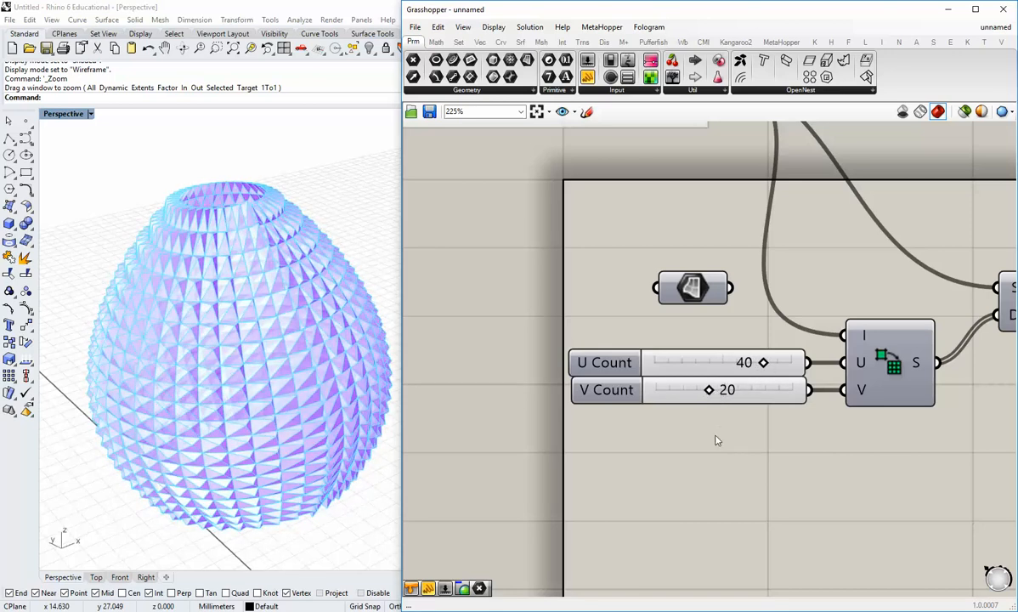
# Widen the Rhino viewport and inspect the diamond facets around the egg's upper part from close up.
pyautogui.moveTo(311, 331)
pyautogui.mouseDown(button='right')
pyautogui.moveTo(186, 352)
pyautogui.moveTo(212, 394)
pyautogui.moveTo(324, 343)
pyautogui.mouseUp(button='right')
pyautogui.scroll(3, 227, 344)
pyautogui.moveTo(400, 284); pyautogui.dragTo(487, 289)
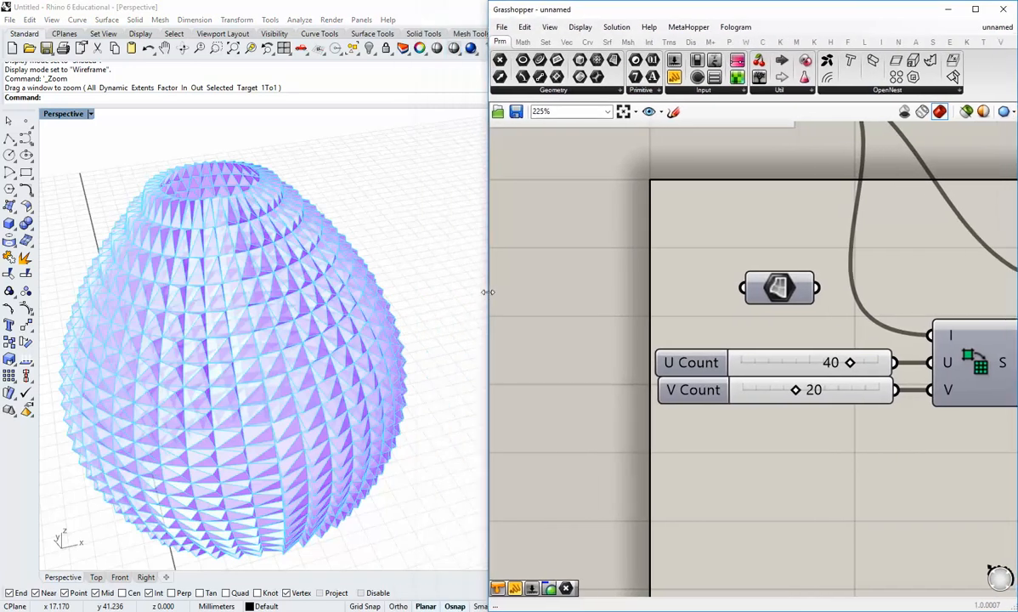
pyautogui.moveTo(450, 340); pyautogui.dragTo(295, 358, button='right')
pyautogui.scroll(6, 268, 240)
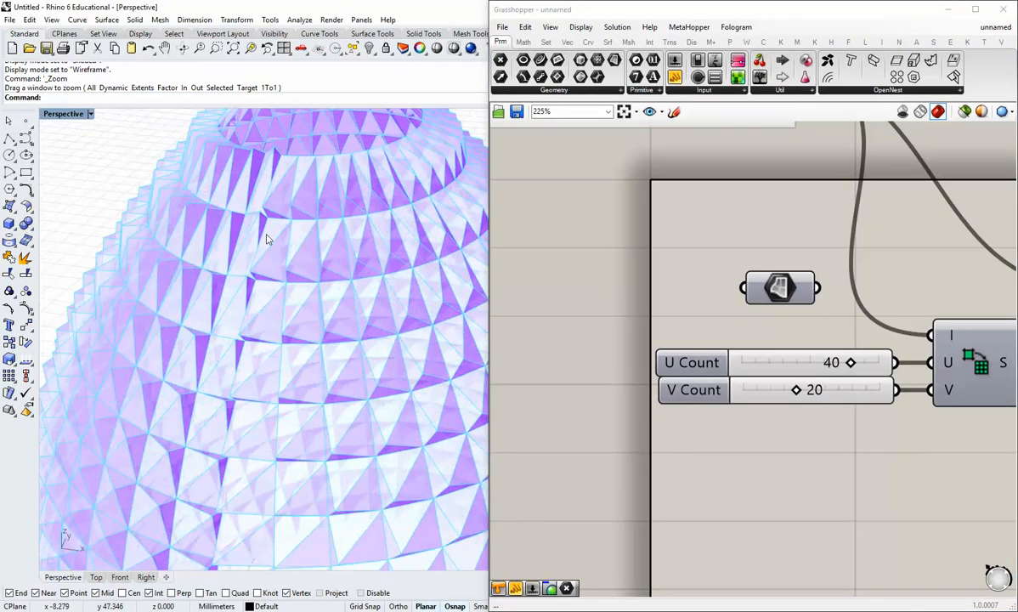
pyautogui.moveTo(251, 262); pyautogui.dragTo(154, 219, button='right')
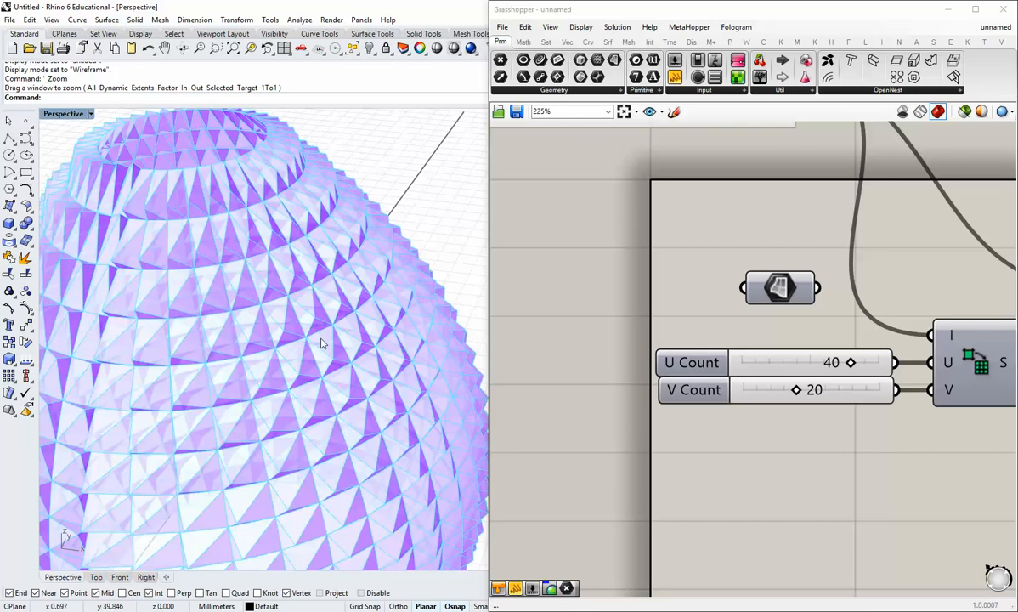
# Set the preview material's Transparency to 0.000 and widen the Rhino viewport further to view the egg.
pyautogui.scroll(-6, 763, 418)
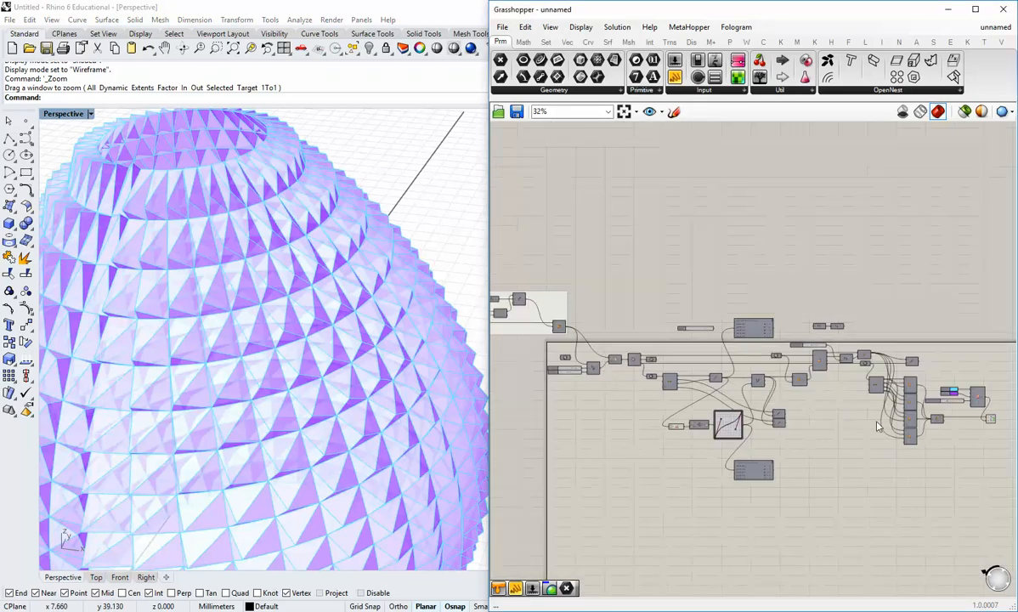
pyautogui.scroll(3, 693, 308)
pyautogui.moveTo(785, 411); pyautogui.dragTo(630, 347, button='right')
pyautogui.scroll(-4, 629, 347)
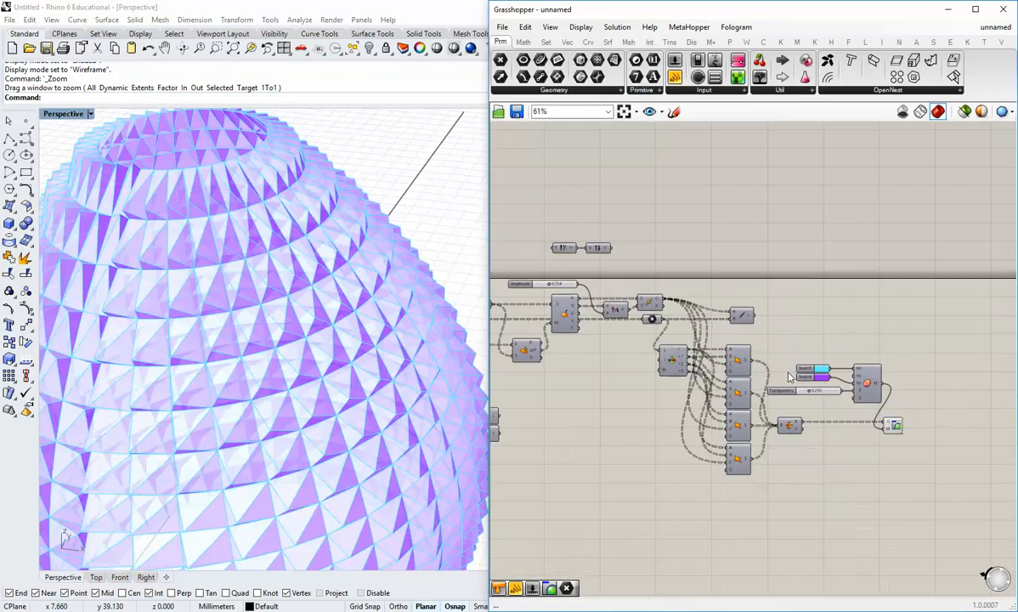
pyautogui.scroll(4, 832, 345)
pyautogui.moveTo(786, 434); pyautogui.dragTo(745, 438)
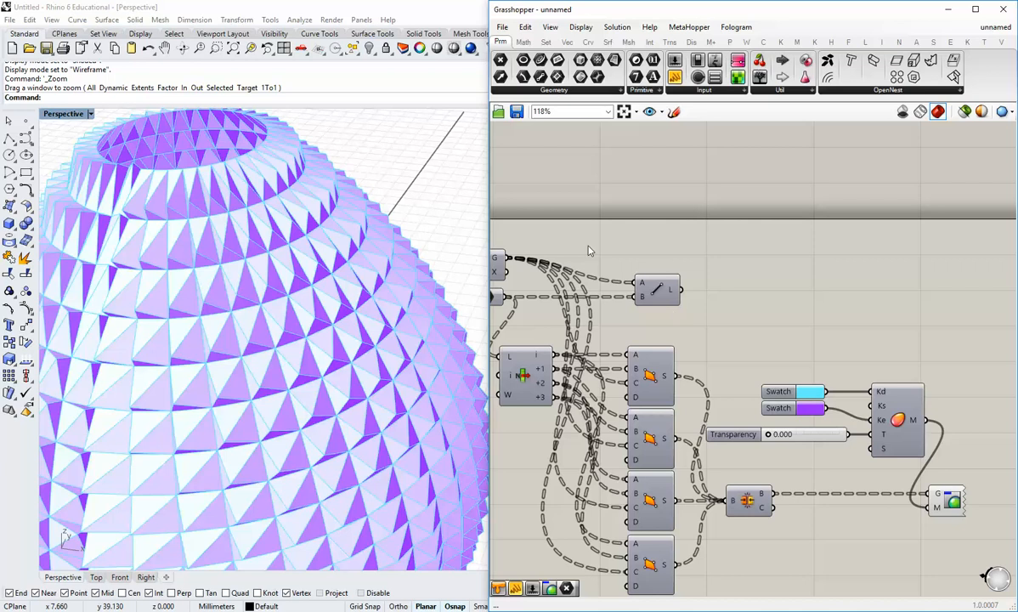
pyautogui.moveTo(491, 231); pyautogui.dragTo(609, 231)
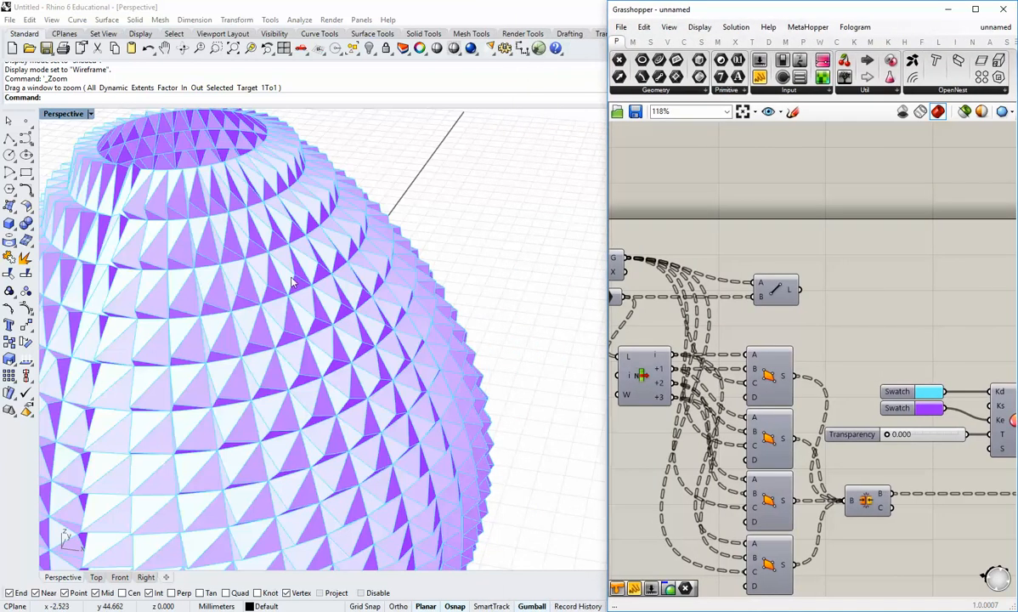
pyautogui.scroll(4, 265, 241)
pyautogui.scroll(-3, 217, 338)
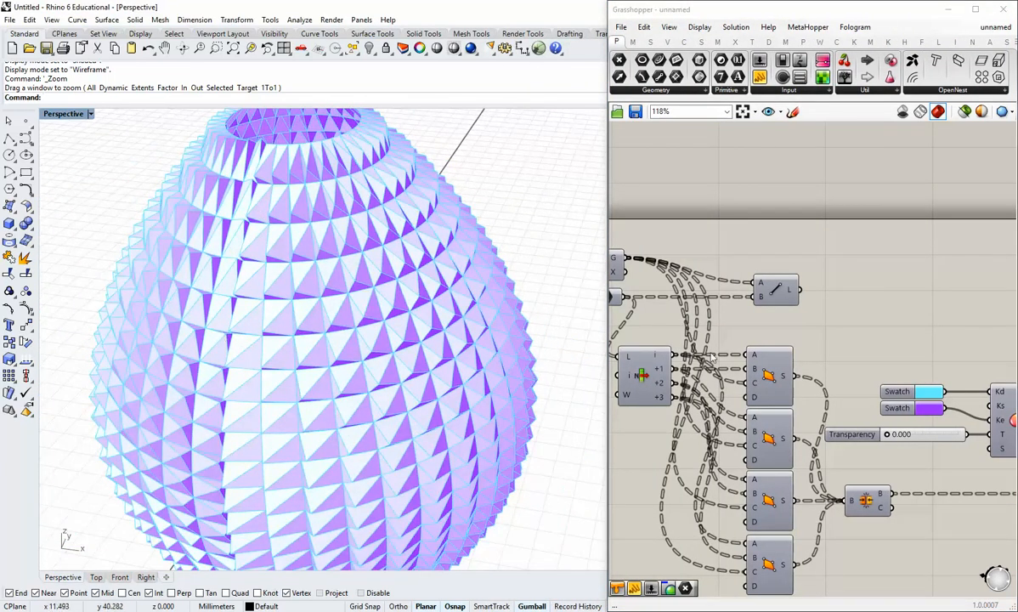
# Change the Graph Mapper's graph type from Bezier to Linear.
pyautogui.moveTo(753, 355); pyautogui.dragTo(976, 286, button='right')
pyautogui.scroll(-3, 696, 420)
pyautogui.moveTo(697, 421); pyautogui.dragTo(976, 371, button='right')
pyautogui.scroll(4, 779, 412)
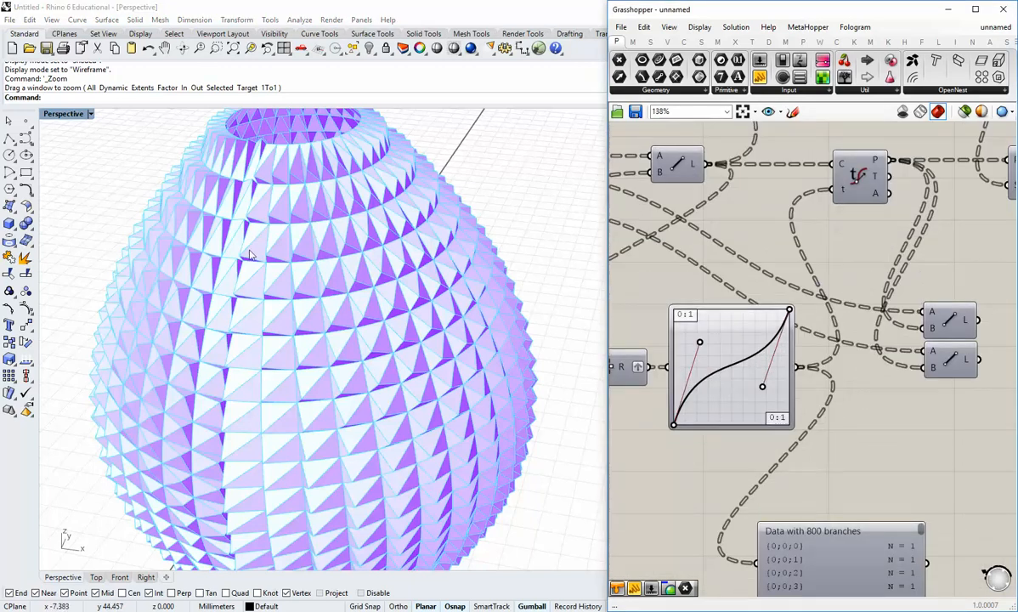
pyautogui.rightClick(720, 379)
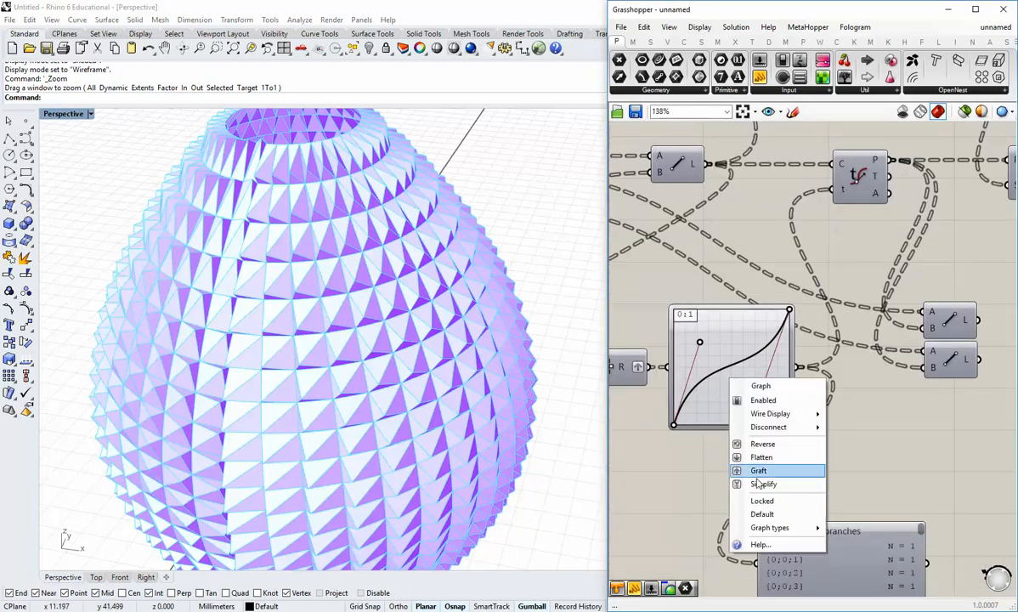
pyautogui.moveTo(764, 530)
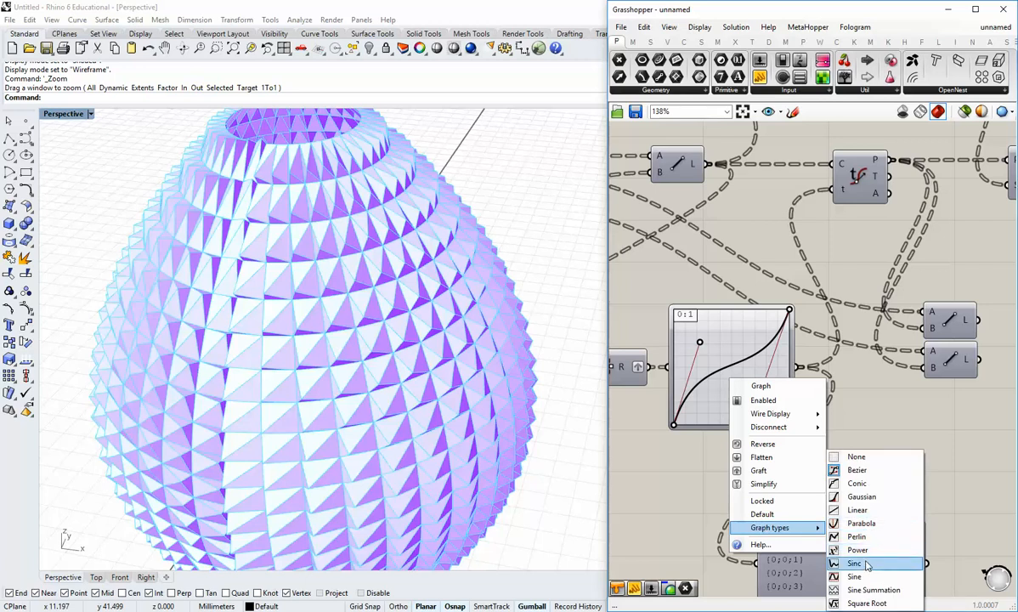
pyautogui.click(857, 508)
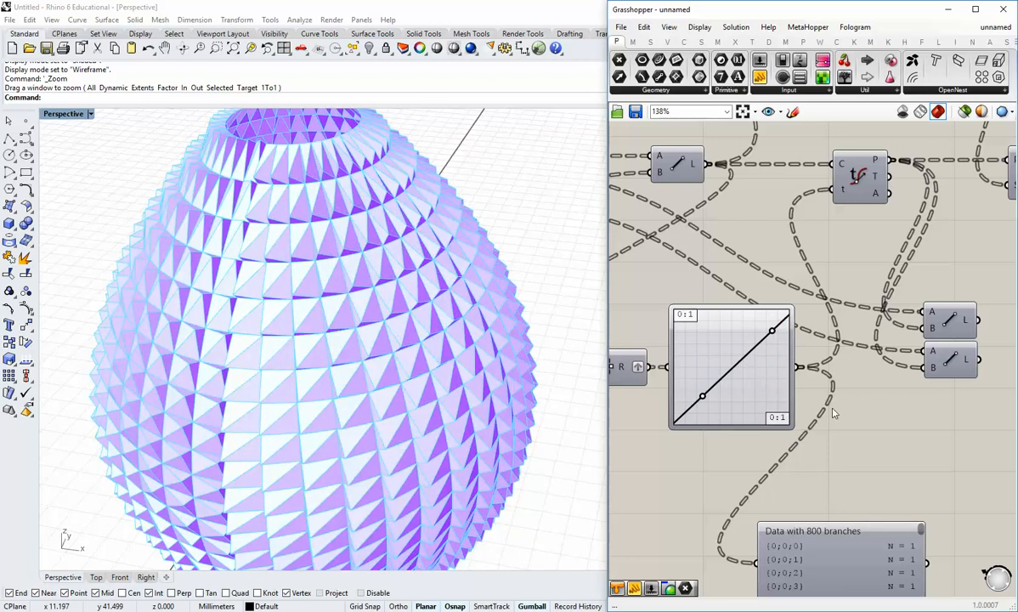
# Change the Graph Mapper's graph type to Parabola and inspect the resulting diamond facets around the egg.
pyautogui.rightClick(735, 382)
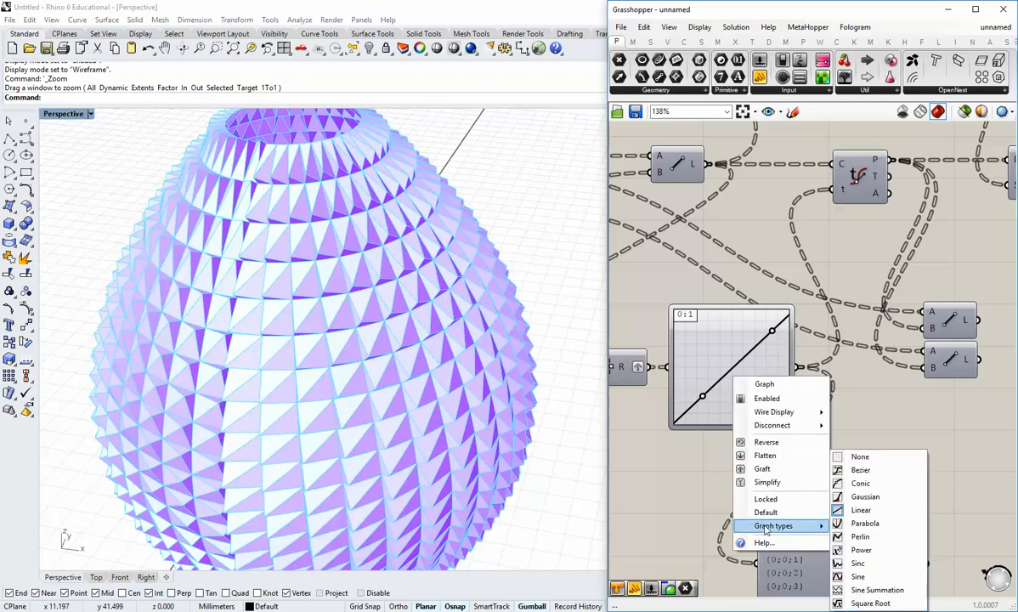
pyautogui.click(863, 523)
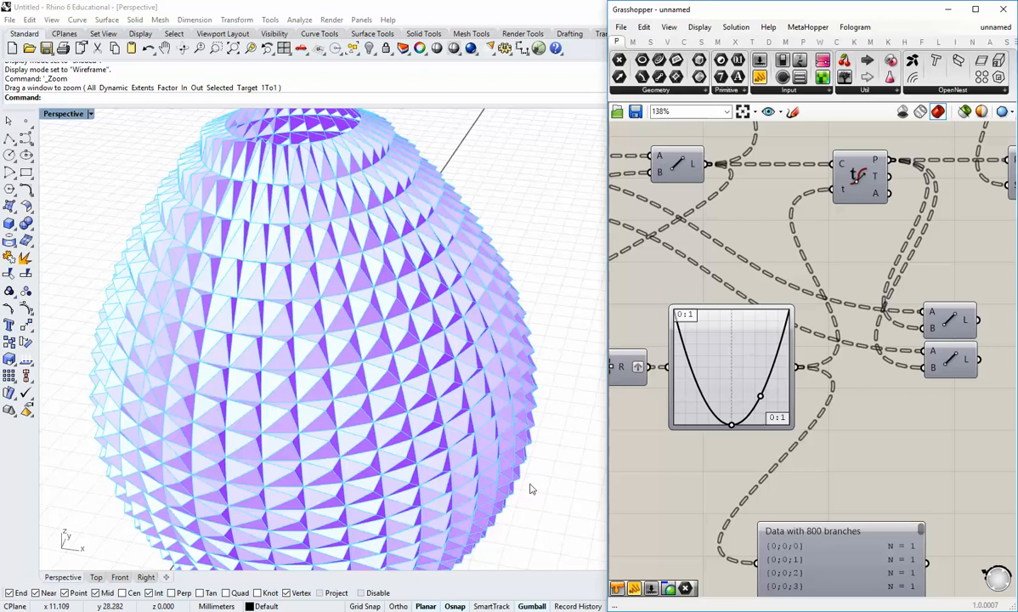
pyautogui.scroll(-3, 341, 416)
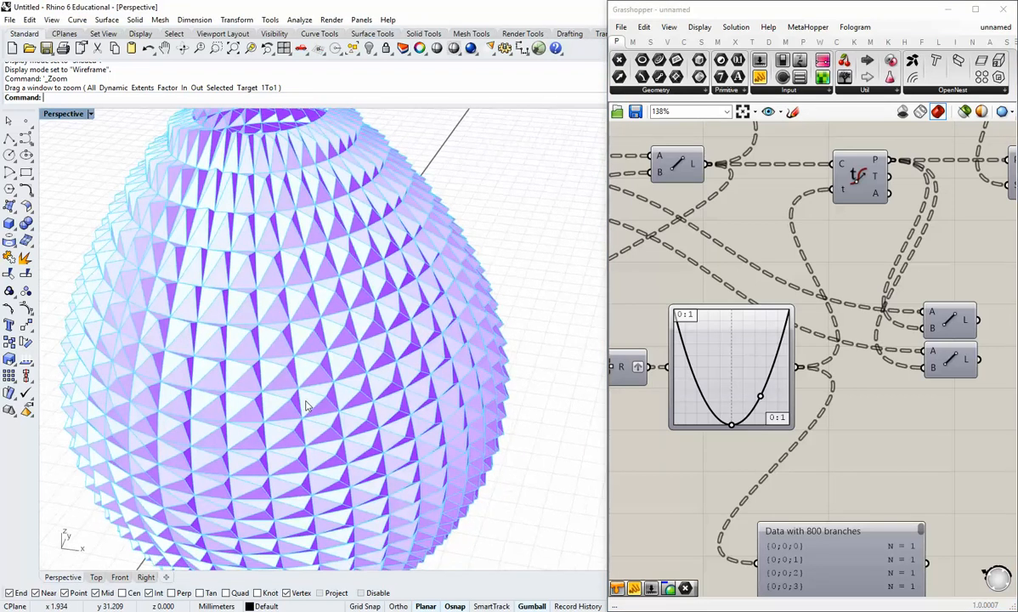
pyautogui.moveTo(407, 381); pyautogui.dragTo(306, 399, button='right')
pyautogui.scroll(3, 297, 406)
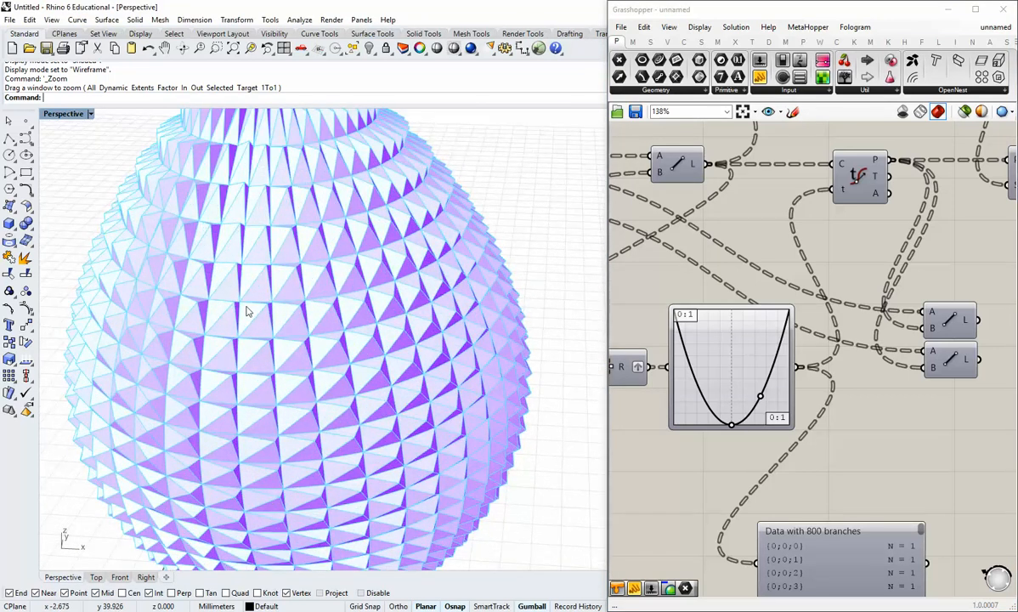
pyautogui.scroll(-2, 247, 311)
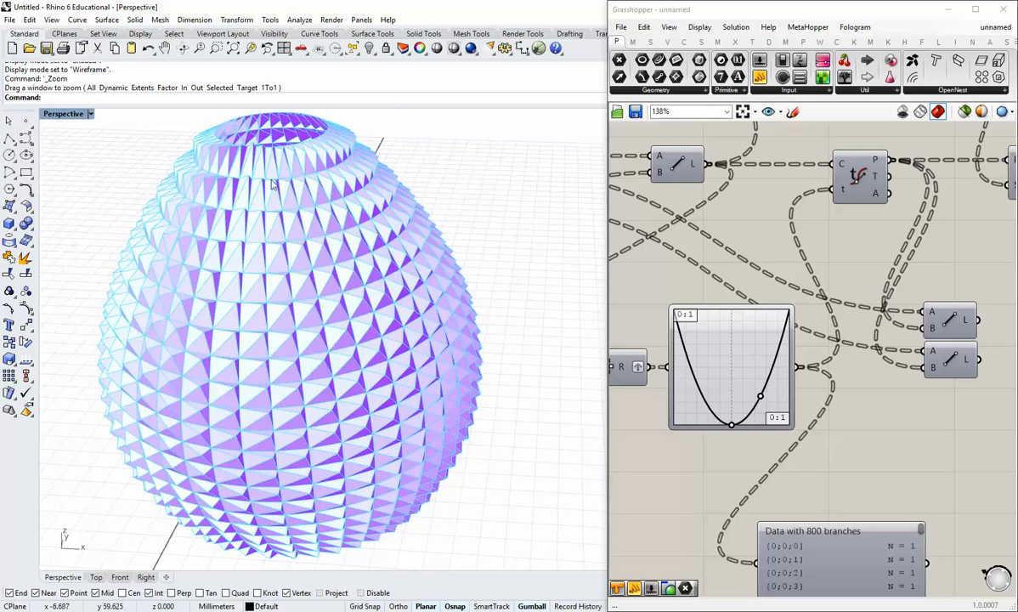
pyautogui.moveTo(259, 185); pyautogui.dragTo(518, 311, button='right')
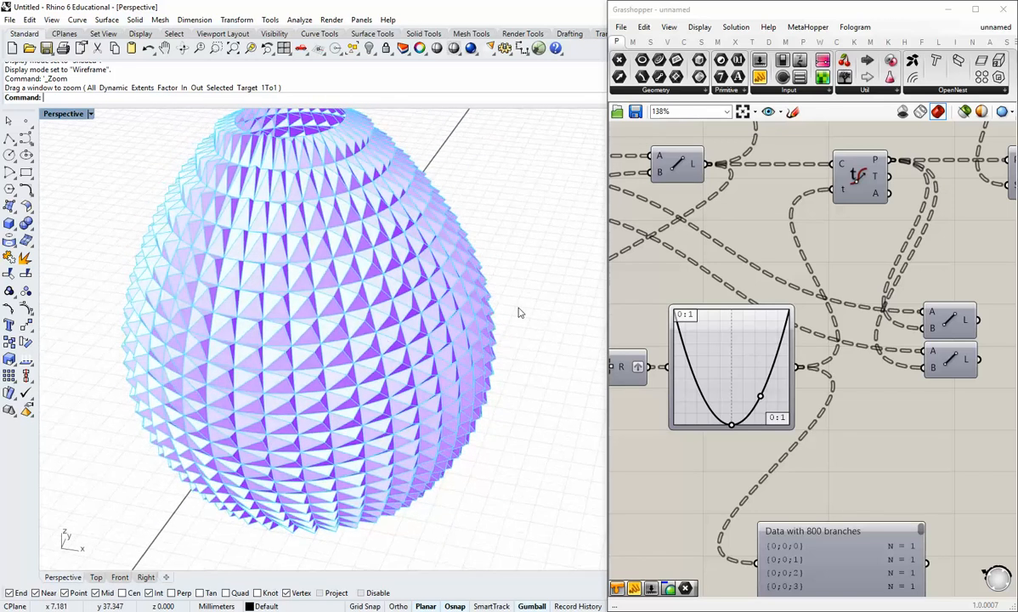
# Resize the Grasshopper window slightly wider and lower its upper edge, keeping the diamond definition in view.
pyautogui.scroll(-5, 783, 273)
pyautogui.scroll(4, 804, 316)
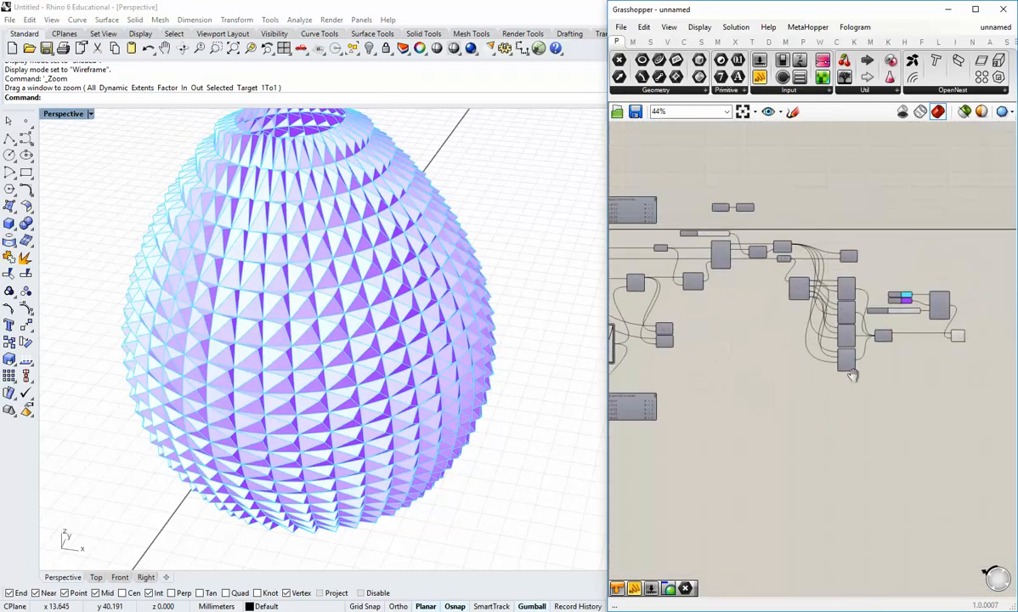
pyautogui.click(917, 323)
pyautogui.moveTo(917, 323); pyautogui.dragTo(941, 323)
pyautogui.click(889, 391)
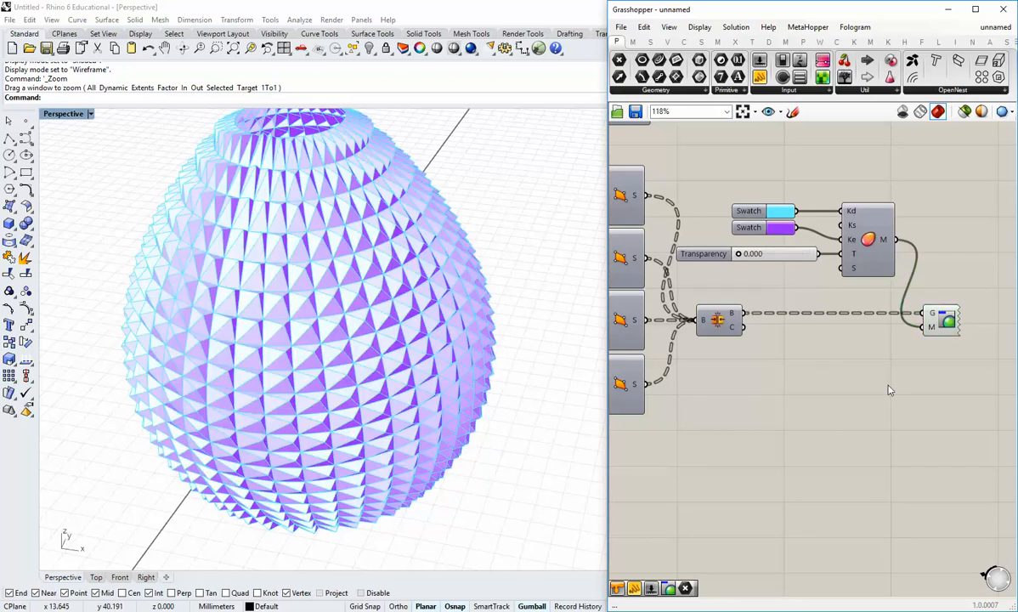
pyautogui.moveTo(605, 284); pyautogui.dragTo(594, 285)
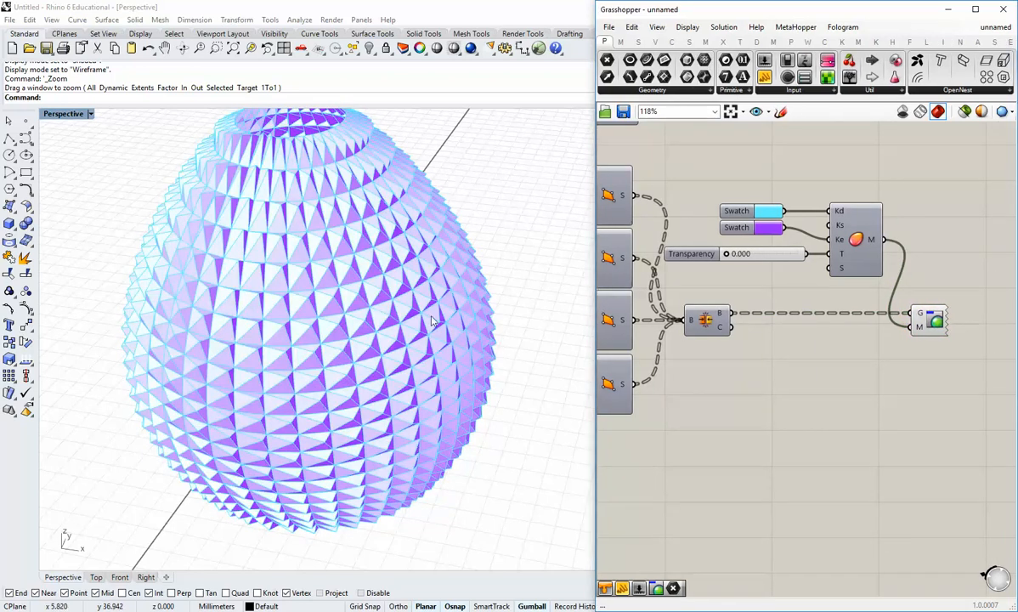
pyautogui.moveTo(729, 3); pyautogui.dragTo(729, 59)
pyautogui.moveTo(729, 382); pyautogui.dragTo(865, 375, button='right')
pyautogui.scroll(-3, 865, 377)
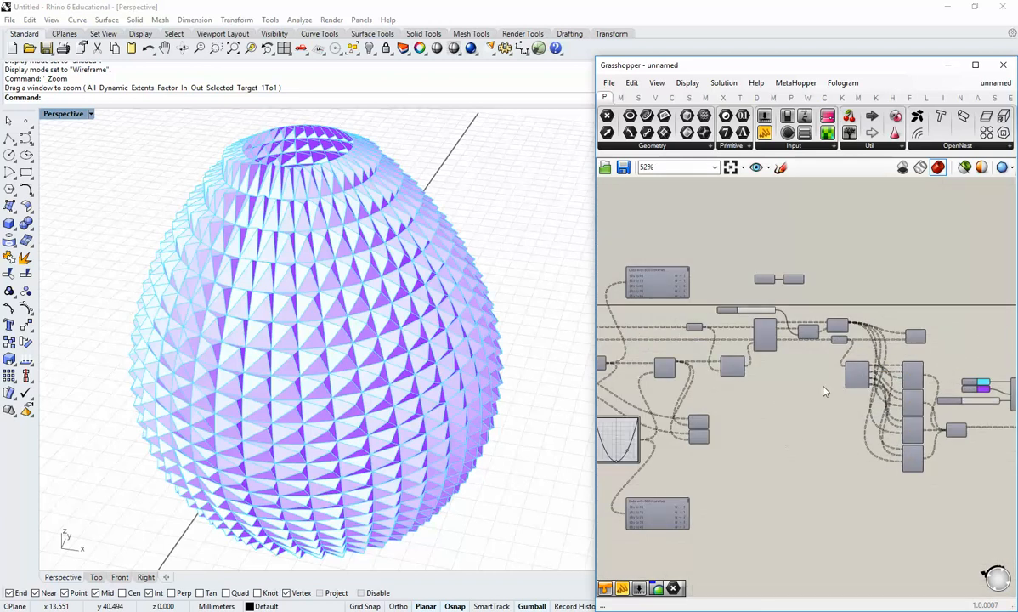
# Widen the Grasshopper window and move the Line component closer to the vertices' List Item component.
pyautogui.moveTo(593, 303); pyautogui.dragTo(533, 305)
pyautogui.moveTo(713, 397); pyautogui.dragTo(899, 400, button='right')
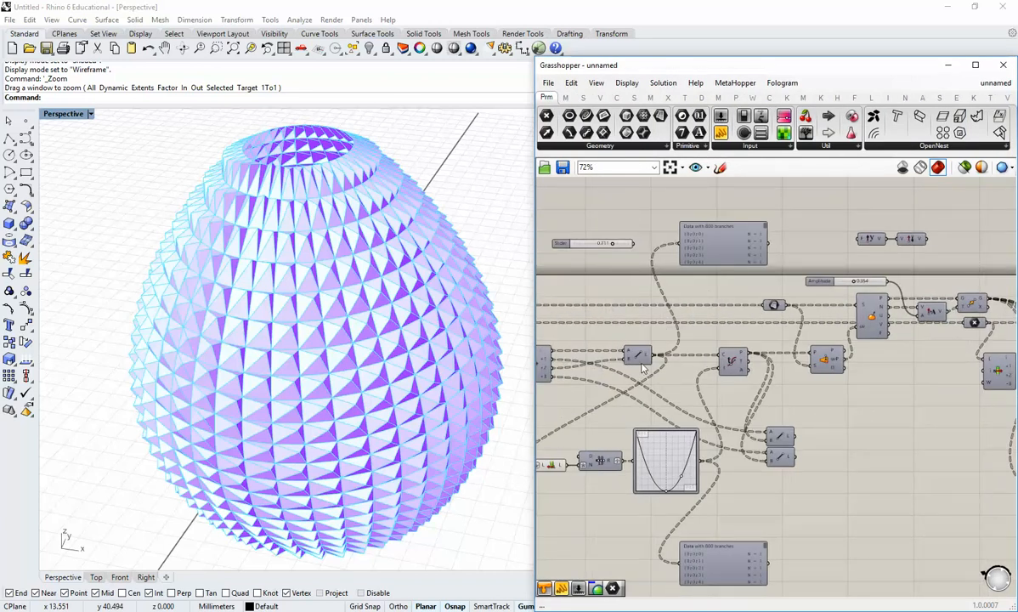
pyautogui.moveTo(641, 360); pyautogui.dragTo(608, 362)
pyautogui.click(597, 412)
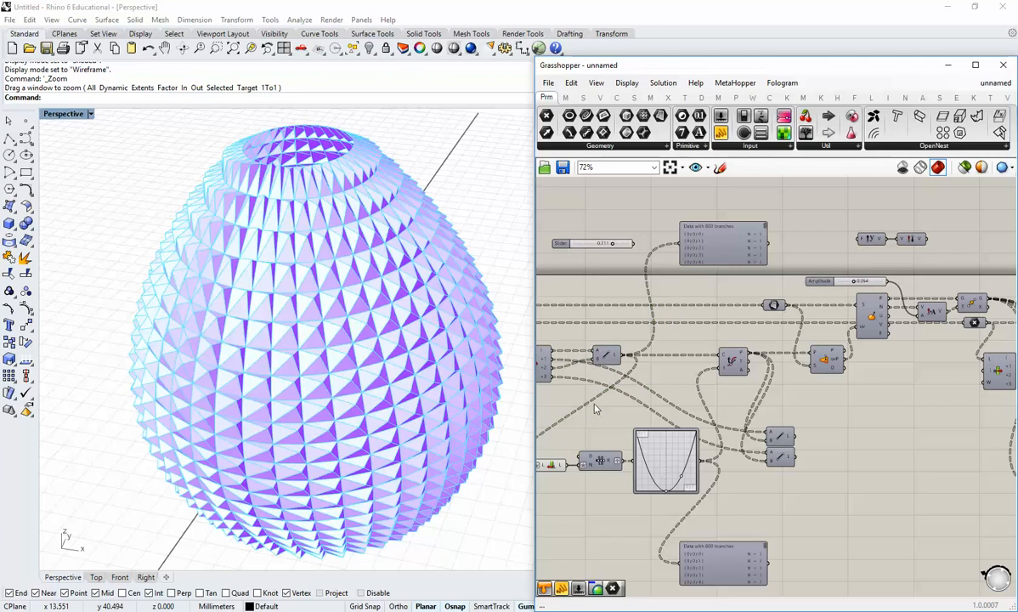
# Review the definition from the egg surface and U/V Count sliders through to the Evaluate Surface, Amplitude and four-facet surface components.
pyautogui.moveTo(596, 406); pyautogui.dragTo(767, 423, button='right')
pyautogui.moveTo(704, 397); pyautogui.dragTo(839, 430, button='right')
pyautogui.scroll(2, 710, 299)
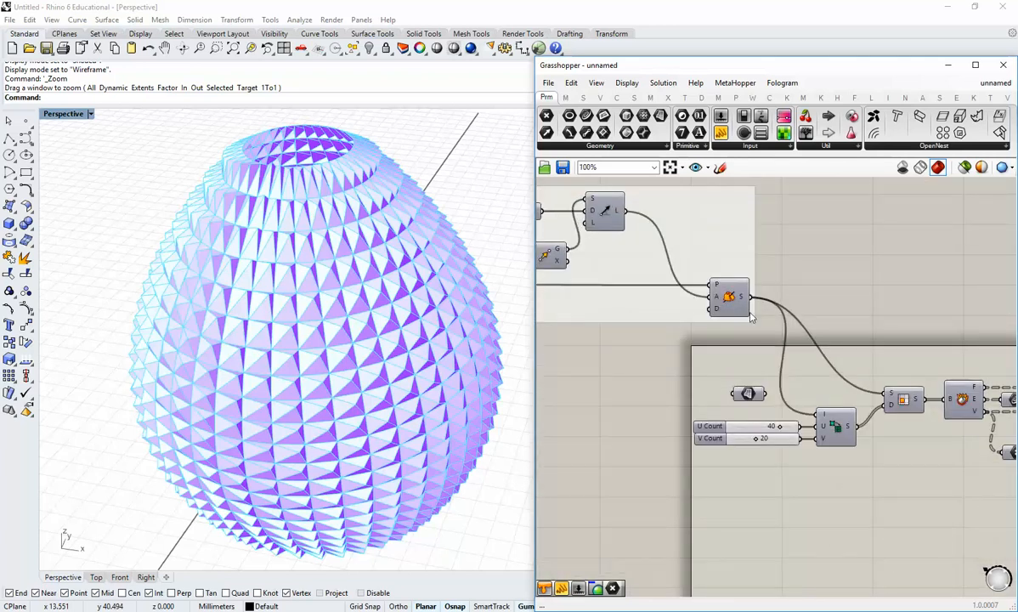
pyautogui.scroll(-2, 733, 414)
pyautogui.moveTo(802, 490); pyautogui.dragTo(686, 447, button='right')
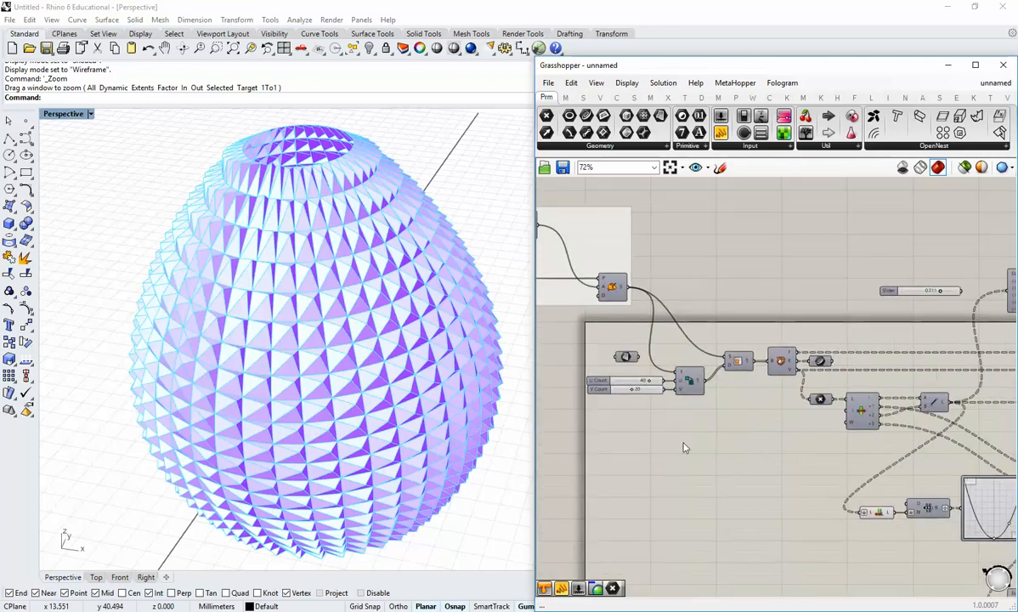
pyautogui.scroll(-1, 714, 396)
pyautogui.moveTo(803, 439); pyautogui.dragTo(681, 418, button='right')
pyautogui.scroll(-1, 679, 419)
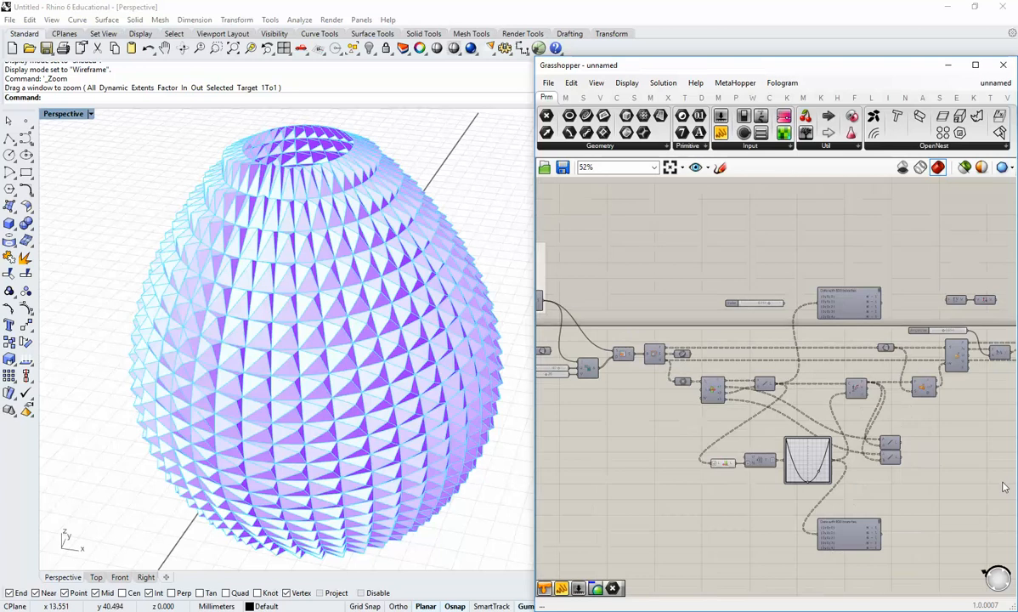
pyautogui.moveTo(991, 482); pyautogui.dragTo(755, 456, button='right')
pyautogui.scroll(4, 820, 349)
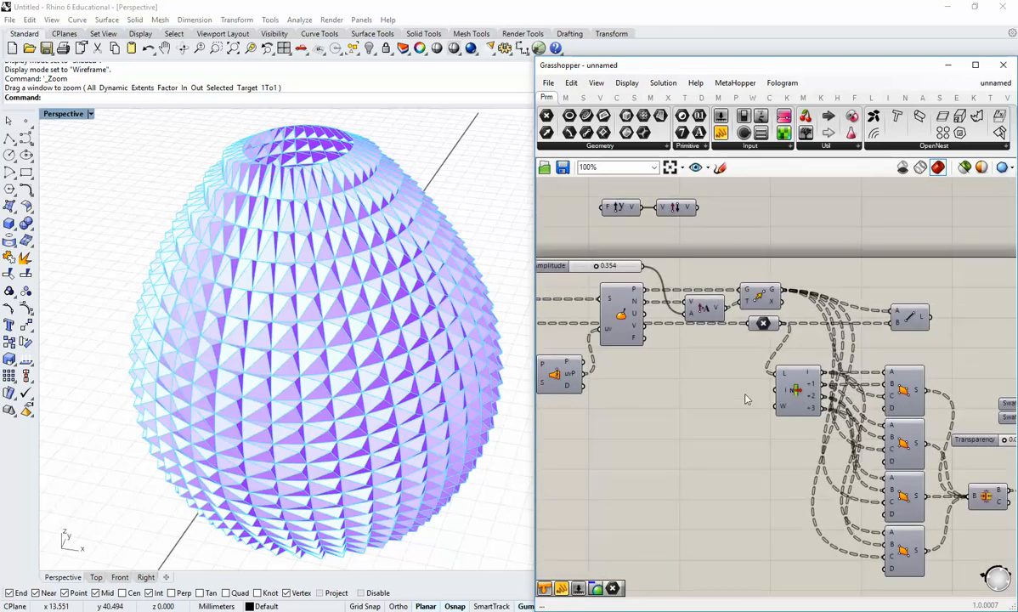
pyautogui.moveTo(667, 378); pyautogui.dragTo(812, 441, button='right')
pyautogui.scroll(3, 775, 381)
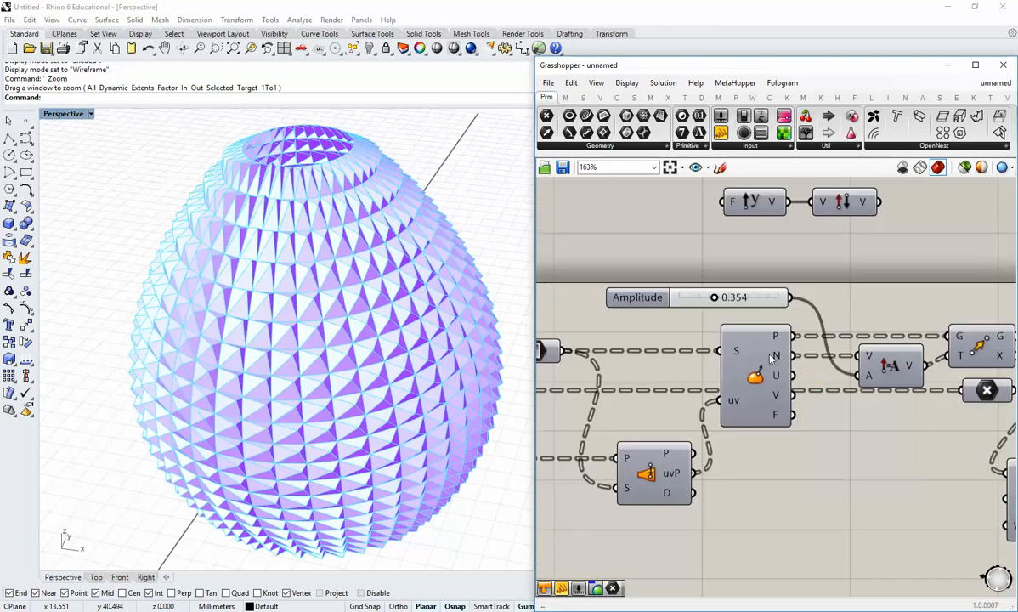
pyautogui.moveTo(784, 357)
pyautogui.scroll(-3, 854, 414)
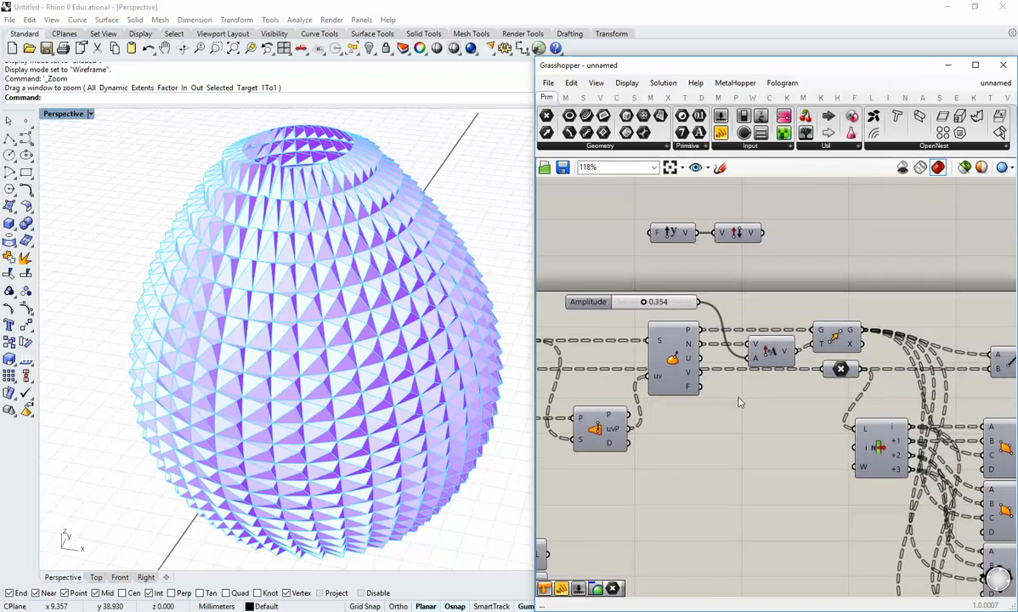
# Minimize Grasshopper, set the Perspective viewport's display mode to Technical and view the egg from several angles.
pyautogui.click(948, 69)
pyautogui.moveTo(374, 283); pyautogui.dragTo(515, 366, button='right')
pyautogui.scroll(-2, 450, 352)
pyautogui.click(90, 113)
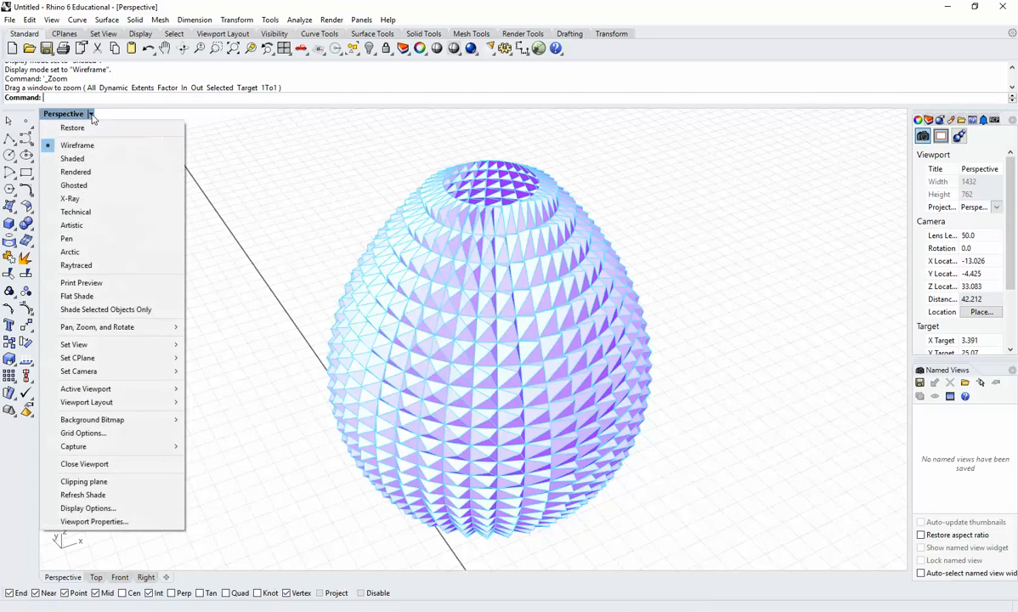
pyautogui.click(79, 211)
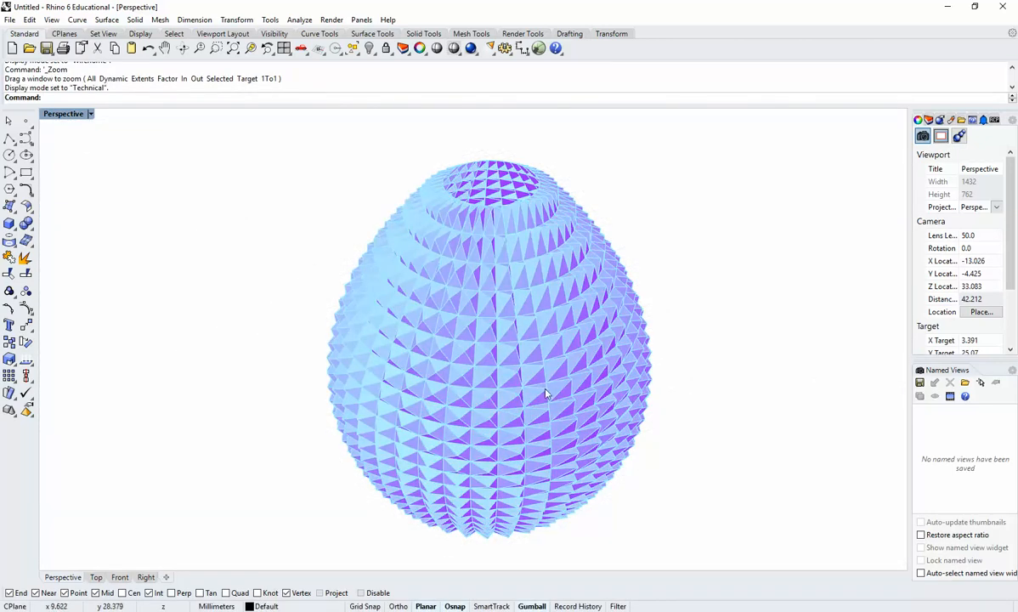
pyautogui.moveTo(547, 393); pyautogui.dragTo(473, 307, button='right')
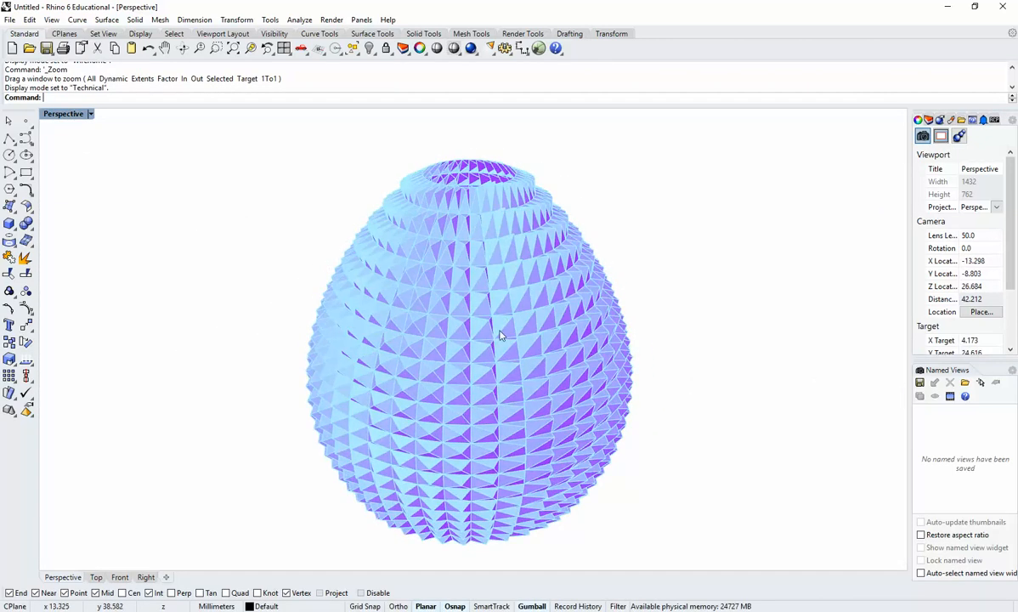
# Set the Perspective viewport's display mode back to Wireframe and frame the whole egg.
pyautogui.click(90, 114)
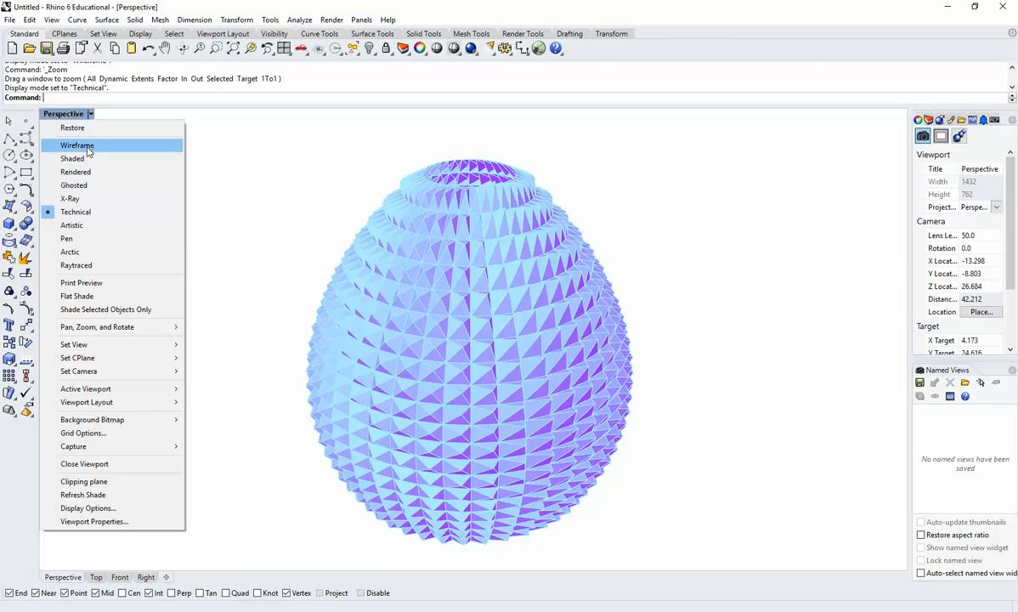
pyautogui.click(68, 144)
pyautogui.keyDown('shift'); pyautogui.moveTo(491, 340); pyautogui.dragTo(490, 302, button='right'); pyautogui.keyUp('shift')
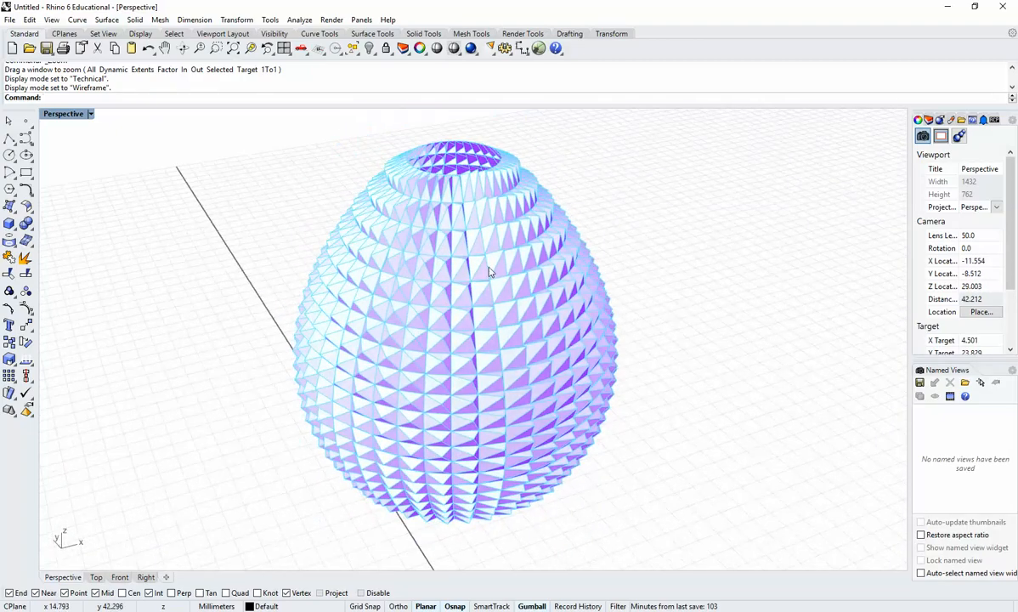
# Run the Turntable command to spin the view around the egg, stop it and inspect the facets up close.
pyautogui.write('Turntable')
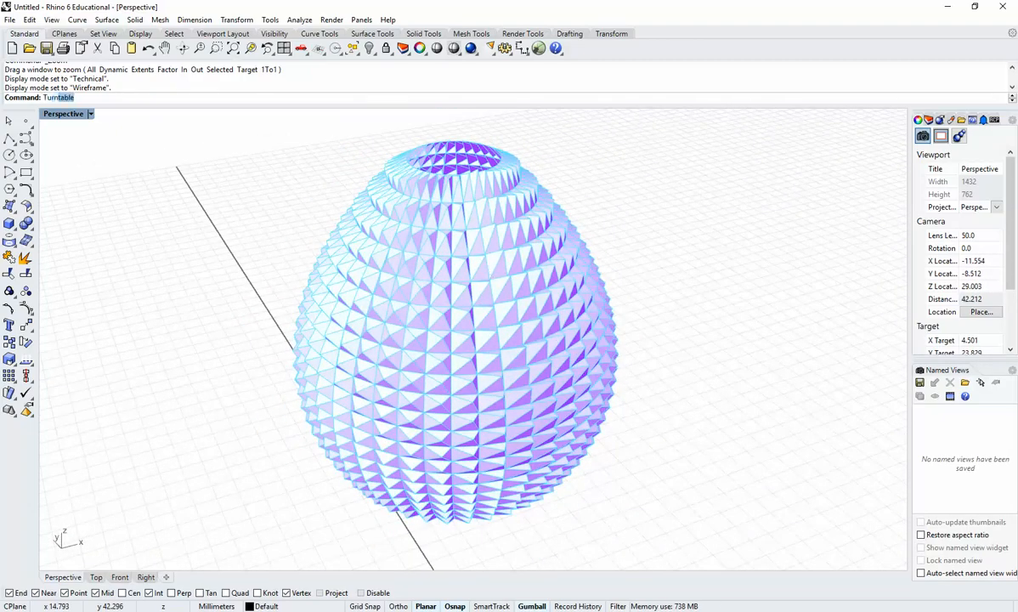
pyautogui.press('Return')
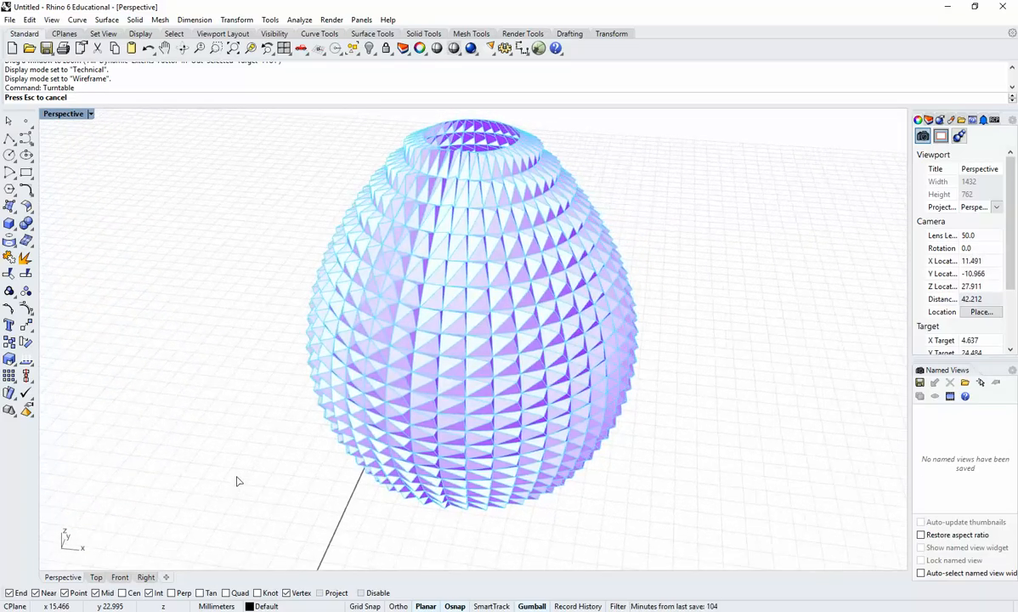
pyautogui.press('Escape')
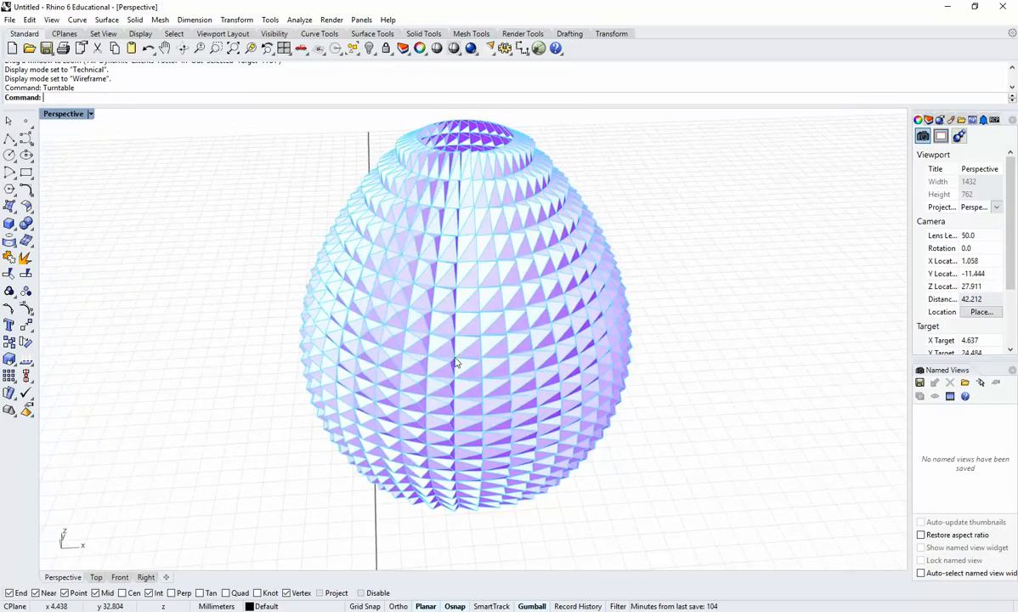
pyautogui.moveTo(415, 365); pyautogui.dragTo(451, 357, button='right')
pyautogui.scroll(-5, 401, 366)
pyautogui.scroll(7, 407, 368)
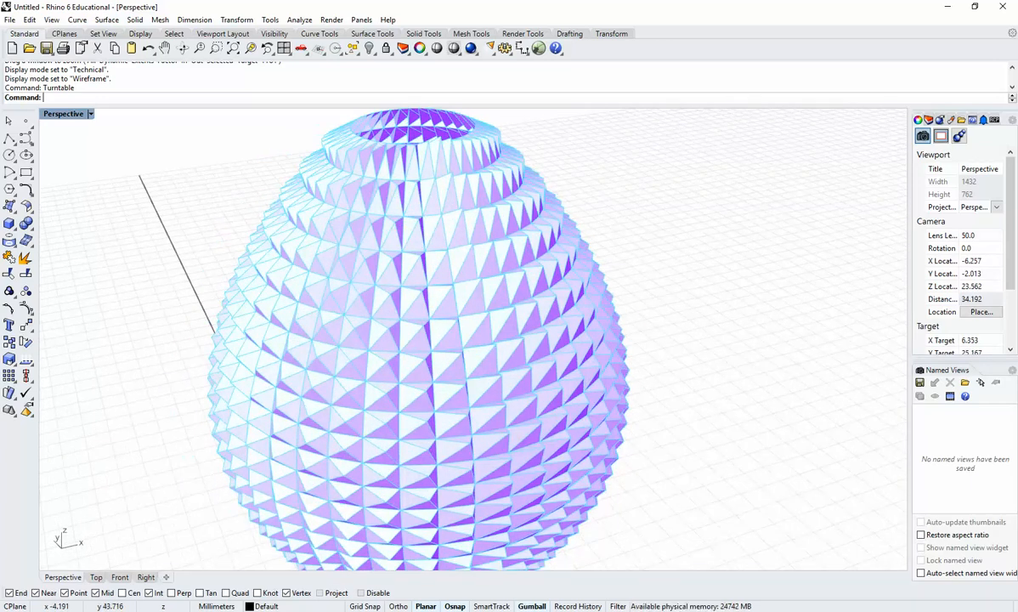
# Reopen Grasshopper and size its window beside the Rhino viewport so the egg and the diamond definition are both in view.
pyautogui.click(538, 48)
pyautogui.moveTo(657, 71); pyautogui.dragTo(1016, 119)
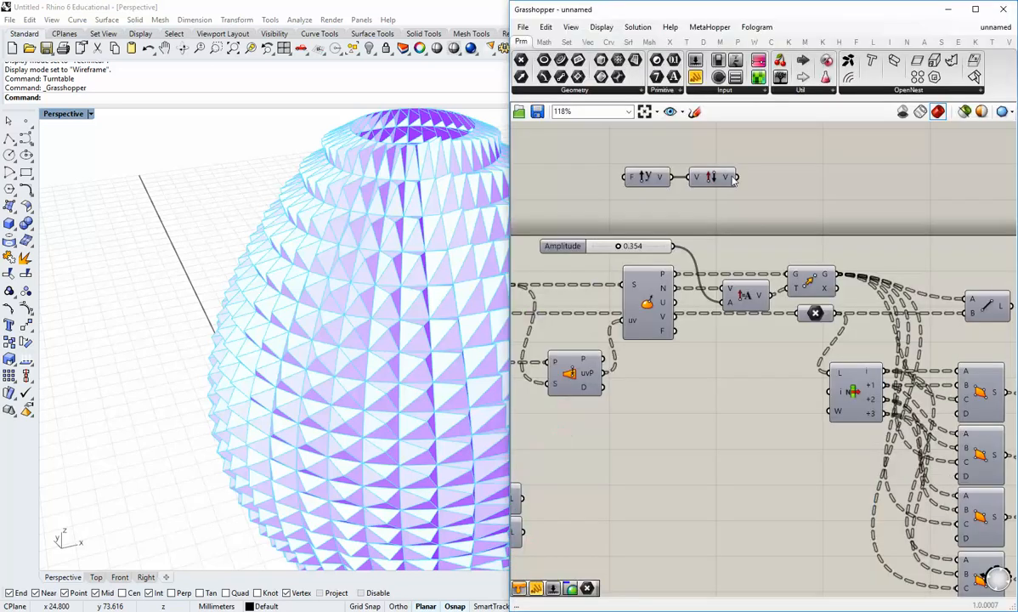
pyautogui.moveTo(507, 197); pyautogui.dragTo(624, 197)
pyautogui.scroll(4, 354, 325)
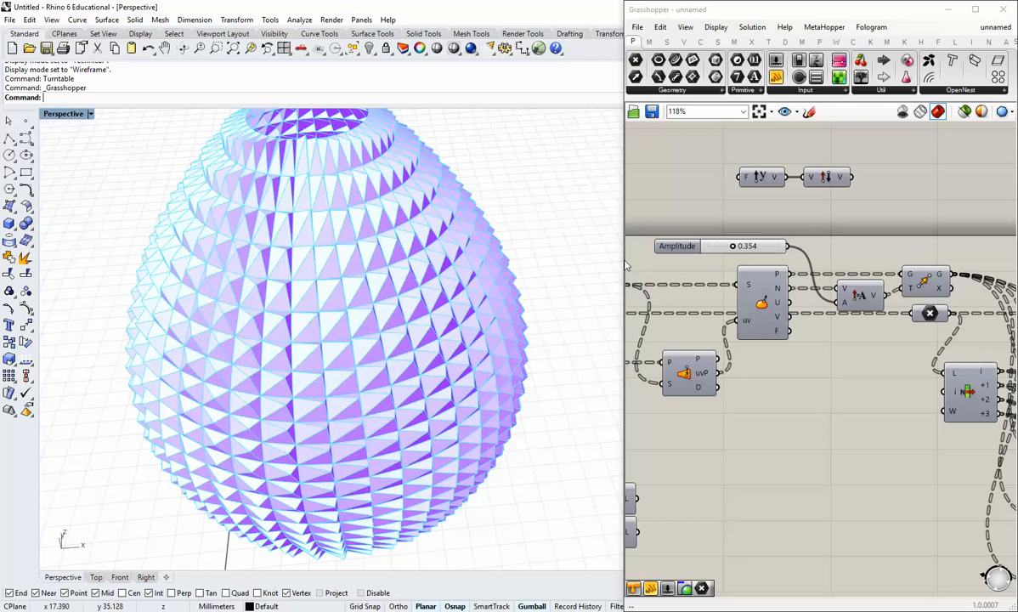
pyautogui.moveTo(627, 265); pyautogui.dragTo(541, 255)
pyautogui.scroll(-5, 634, 333)
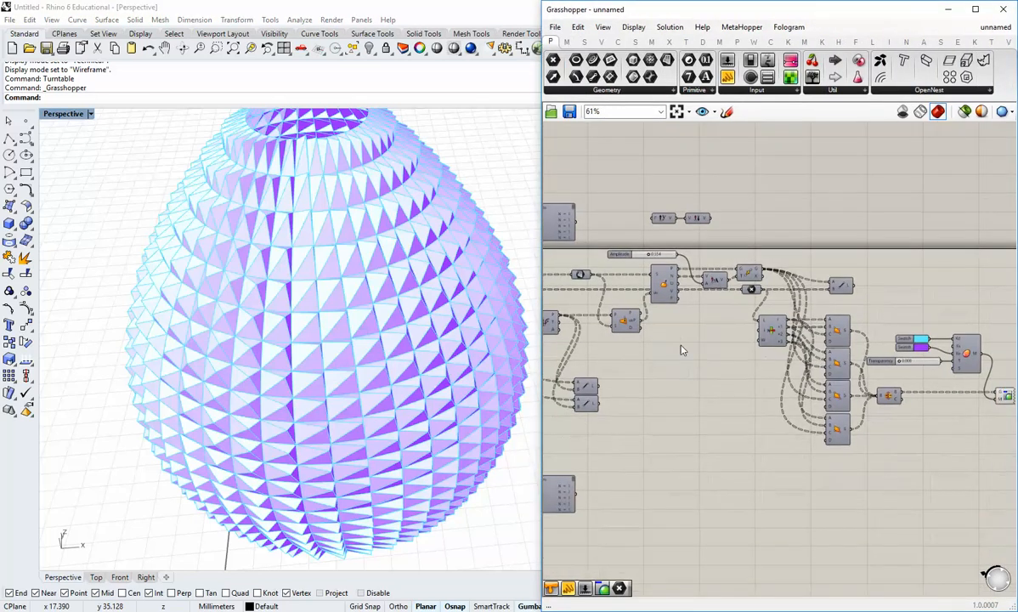
pyautogui.scroll(1, 778, 294)
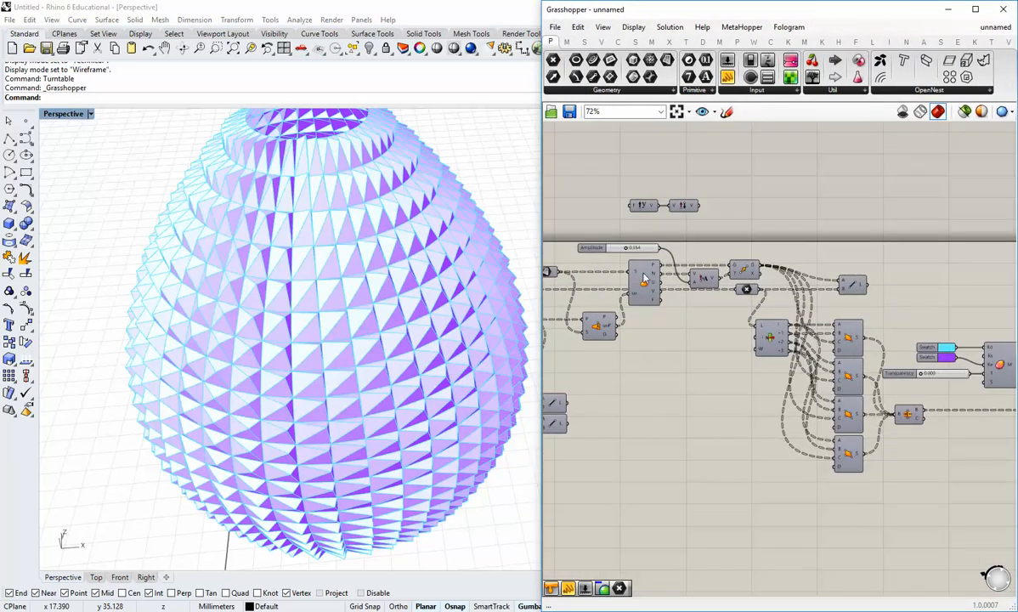
# Move the Amplitude slider slightly closer to the Evaluate Surface component, widen the Grasshopper window and deselect the slider.
pyautogui.moveTo(650, 249); pyautogui.dragTo(653, 255)
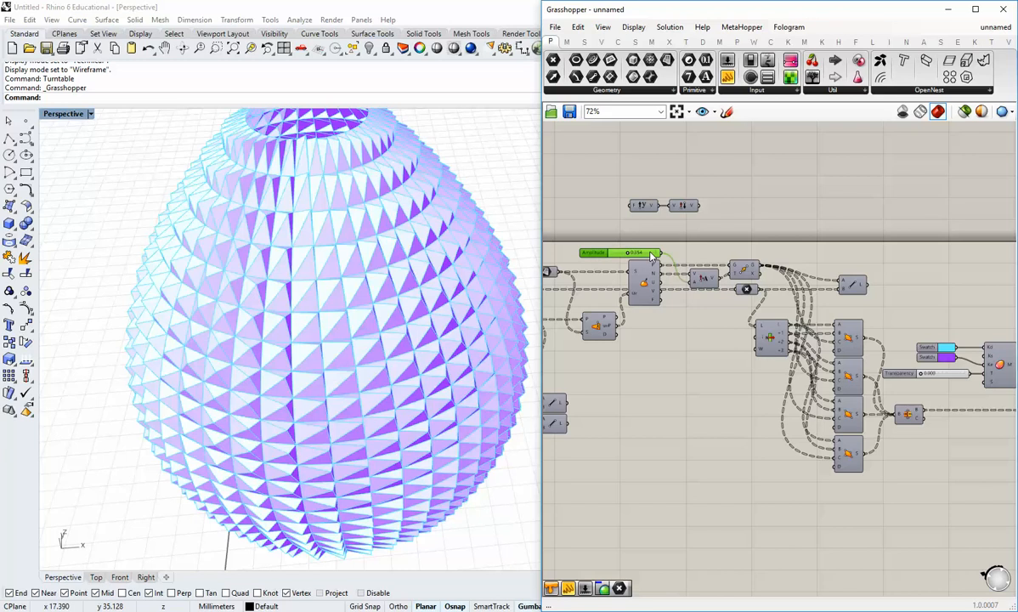
pyautogui.moveTo(425, 293); pyautogui.dragTo(396, 319, button='right')
pyautogui.scroll(3, 431, 335)
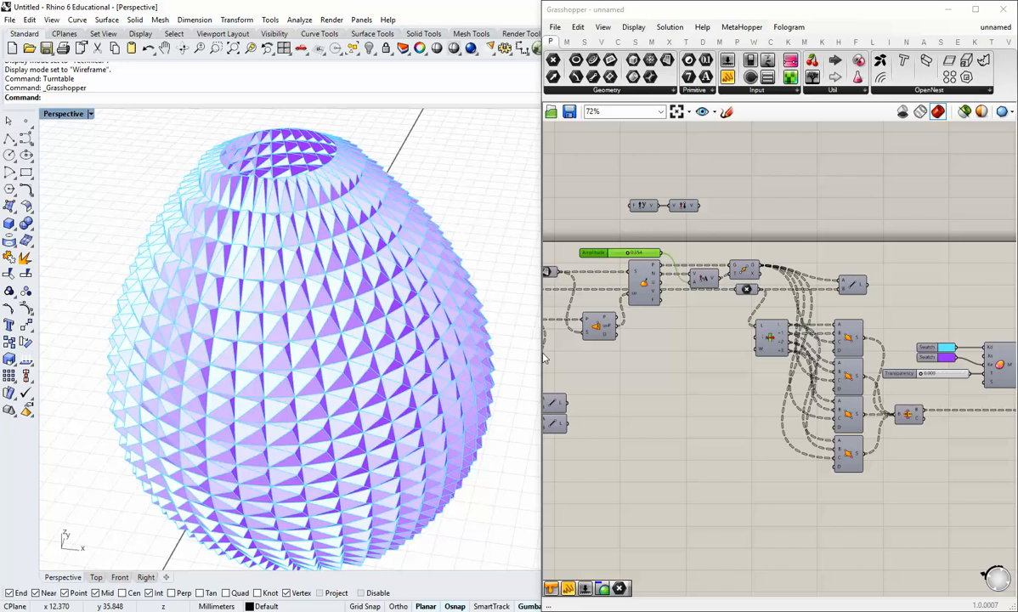
pyautogui.moveTo(540, 352); pyautogui.dragTo(511, 352)
pyautogui.scroll(-2, 680, 376)
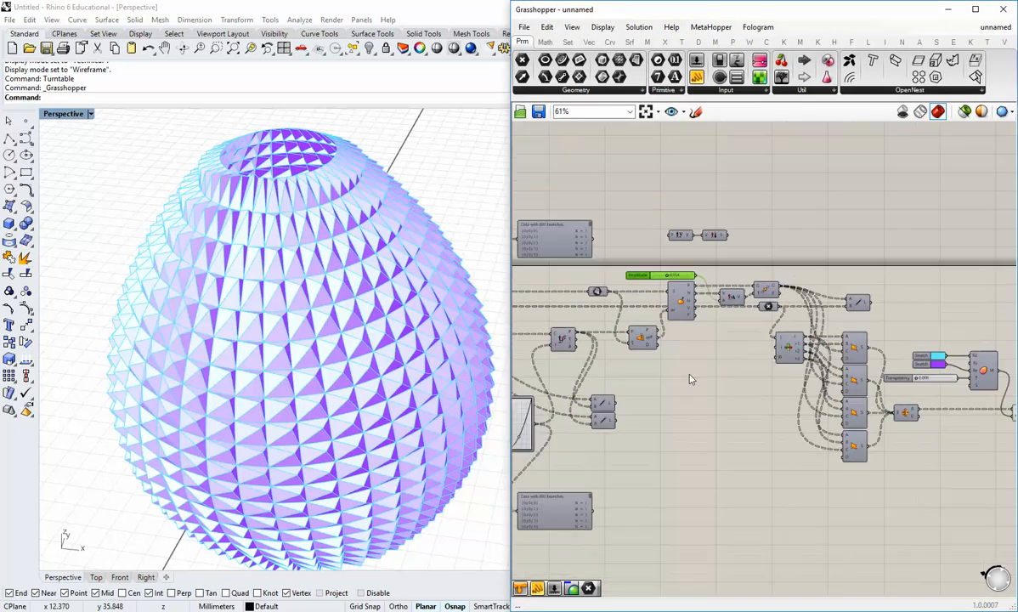
pyautogui.click(707, 386)
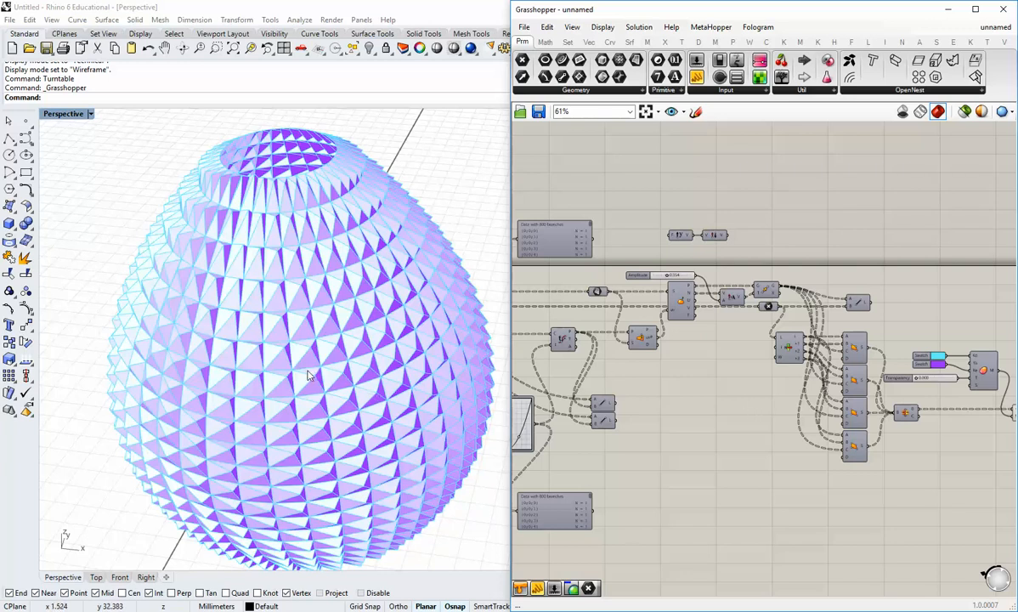
# Disconnect the fourth, lowest 4Point Surface component from the B input of the Brep Join component.
pyautogui.scroll(5, 309, 375)
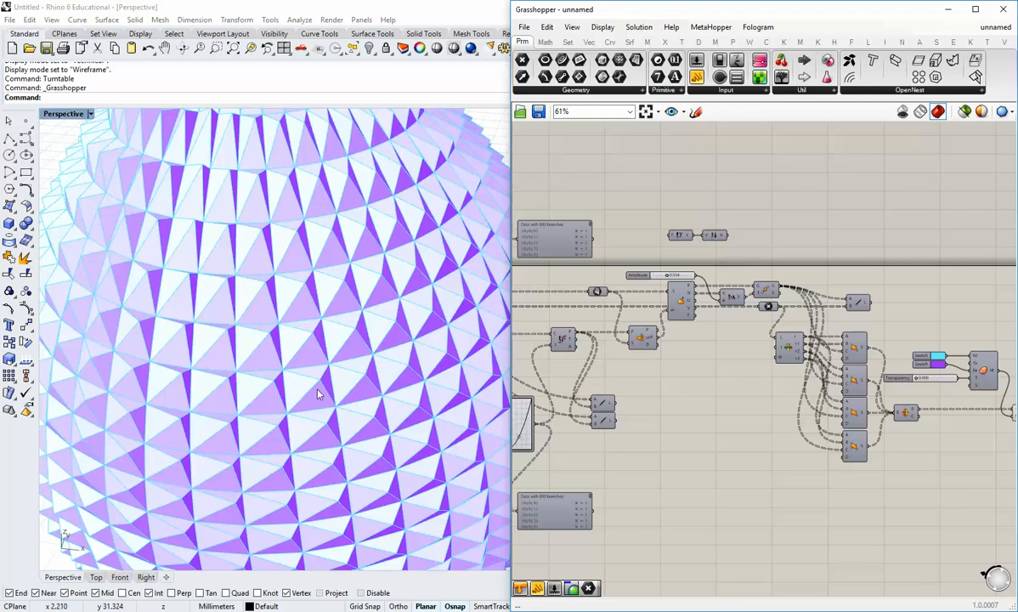
pyautogui.scroll(-5, 322, 392)
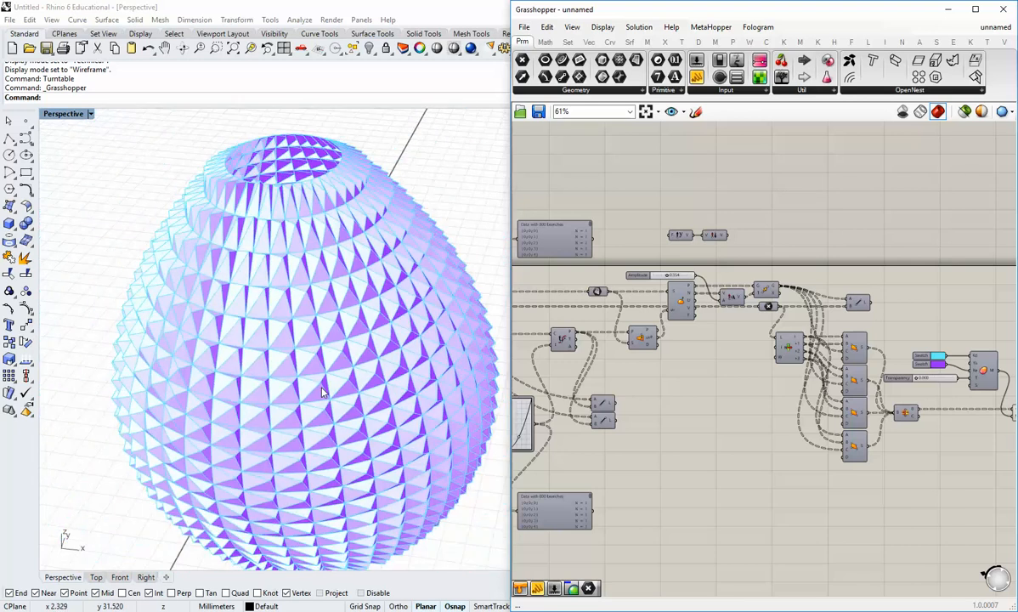
pyautogui.scroll(4, 295, 349)
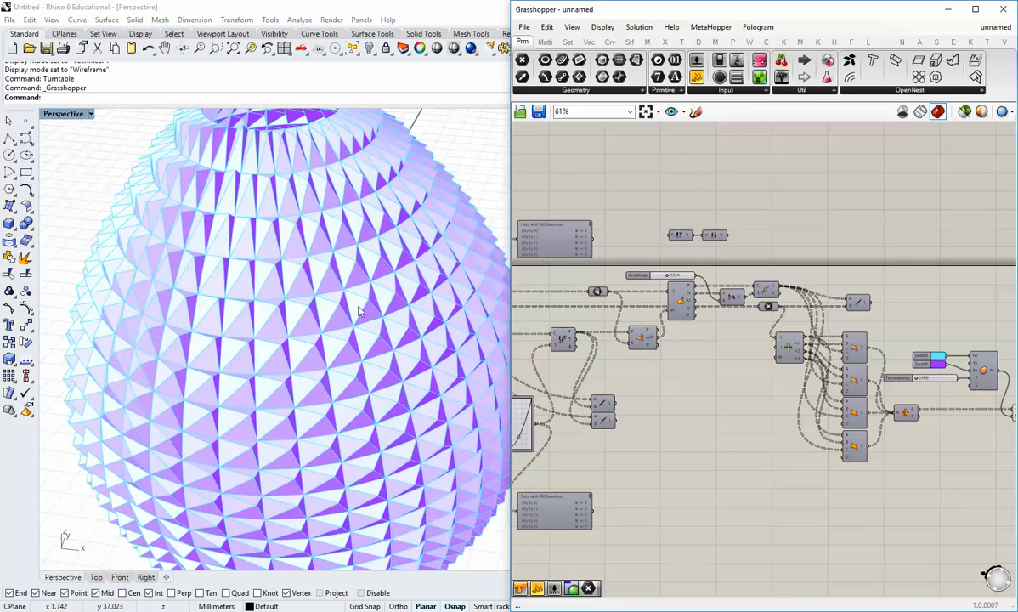
pyautogui.scroll(2, 821, 406)
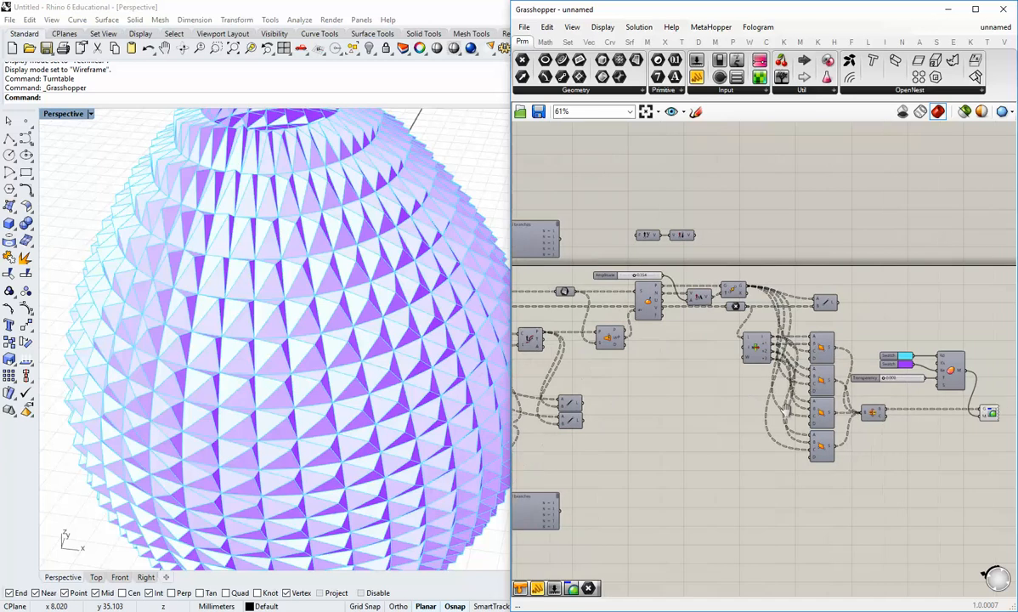
pyautogui.rightClick(821, 406)
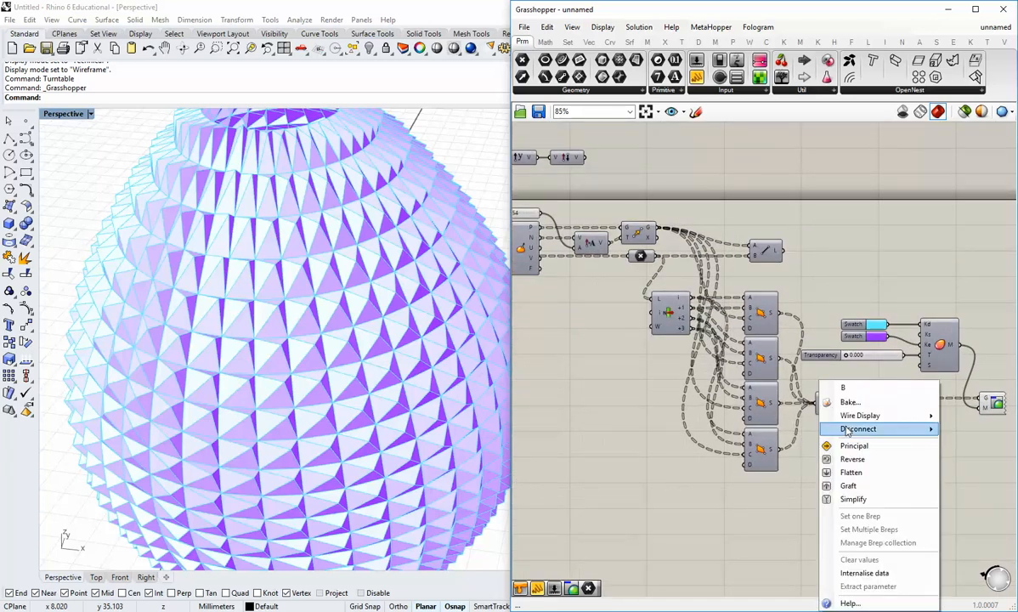
pyautogui.moveTo(858, 429)
pyautogui.click(770, 483)
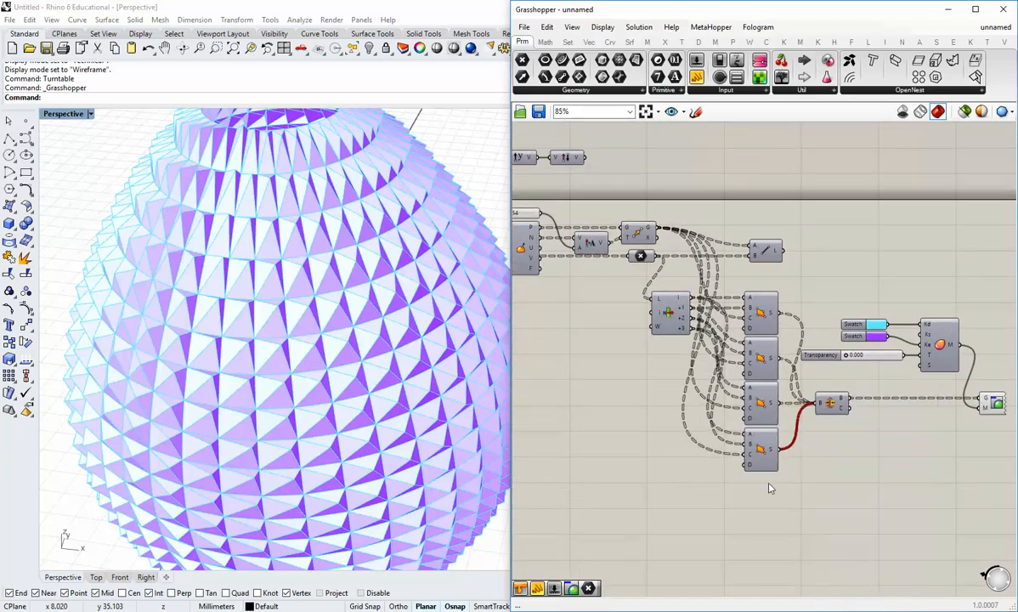
# Examine the egg's facets from several angles, close up and as a whole, with one surface set left out of the join.
pyautogui.moveTo(322, 431); pyautogui.dragTo(349, 422, button='right')
pyautogui.scroll(-4, 327, 331)
pyautogui.moveTo(327, 331); pyautogui.dragTo(345, 321, button='right')
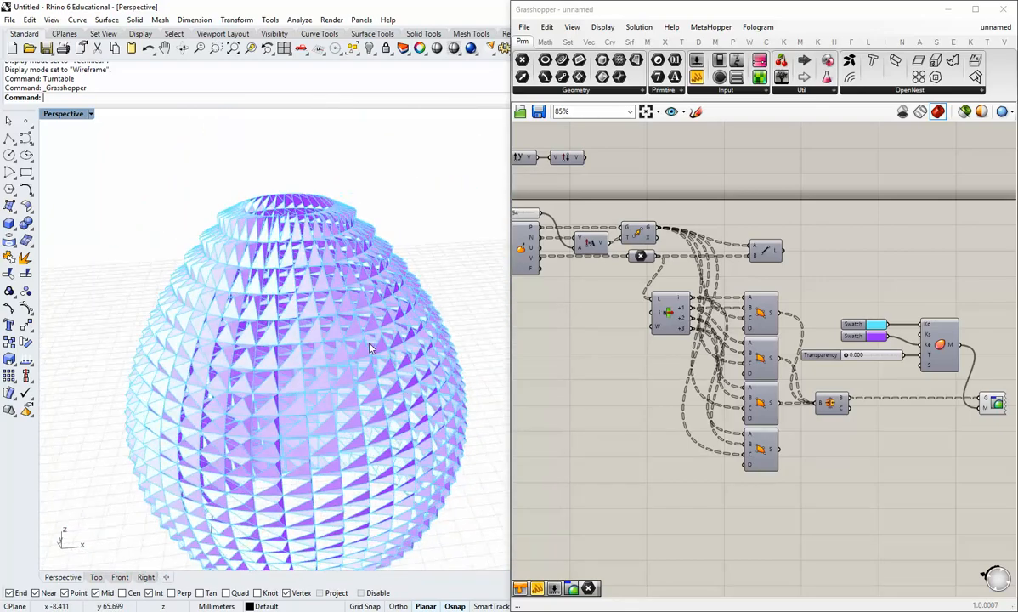
pyautogui.moveTo(281, 313); pyautogui.dragTo(260, 352, button='right')
pyautogui.scroll(4, 367, 433)
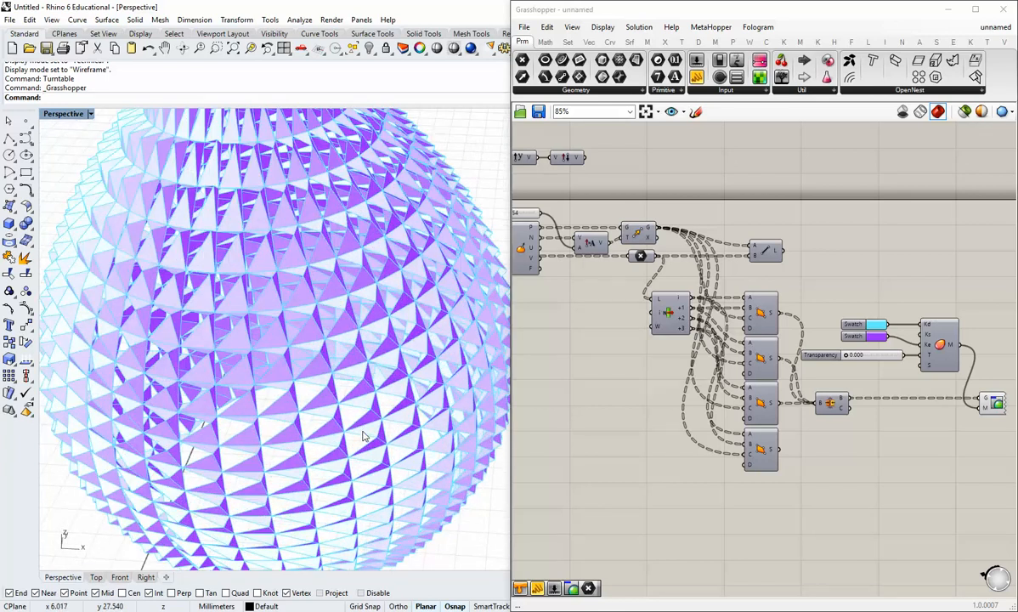
pyautogui.scroll(-4, 340, 408)
pyautogui.moveTo(306, 379); pyautogui.dragTo(297, 339, button='right')
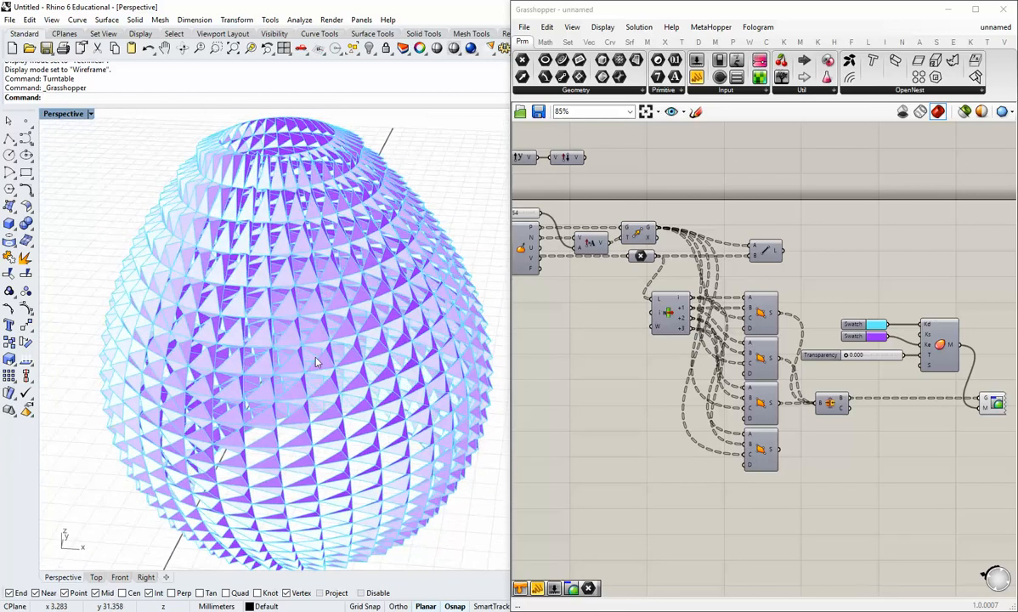
pyautogui.scroll(3, 319, 429)
pyautogui.scroll(-3, 322, 434)
pyautogui.moveTo(341, 462); pyautogui.dragTo(359, 404, button='right')
pyautogui.scroll(3, 359, 406)
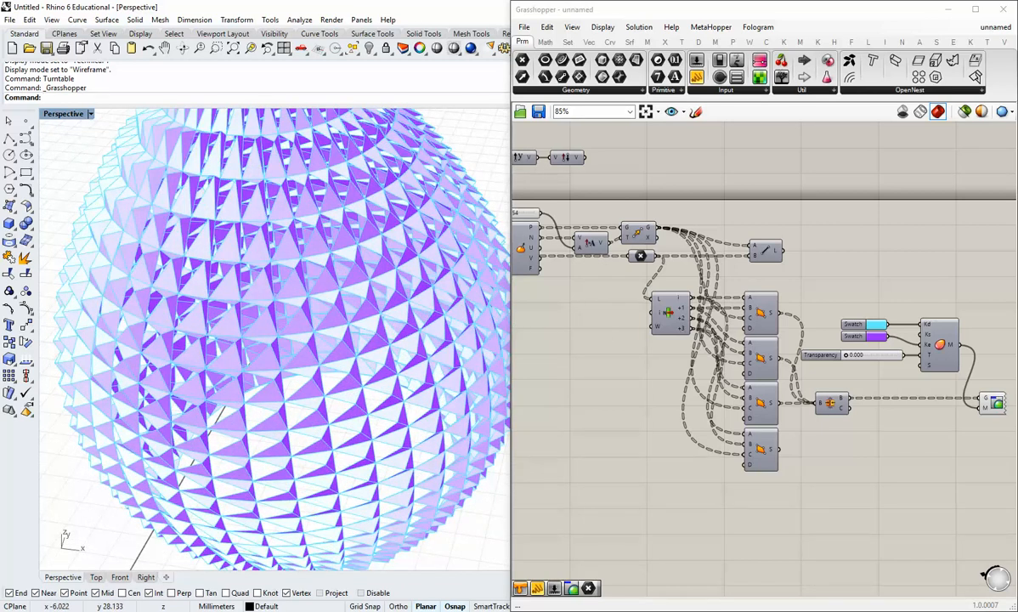
pyautogui.moveTo(384, 407); pyautogui.dragTo(410, 406, button='right')
pyautogui.scroll(-5, 410, 406)
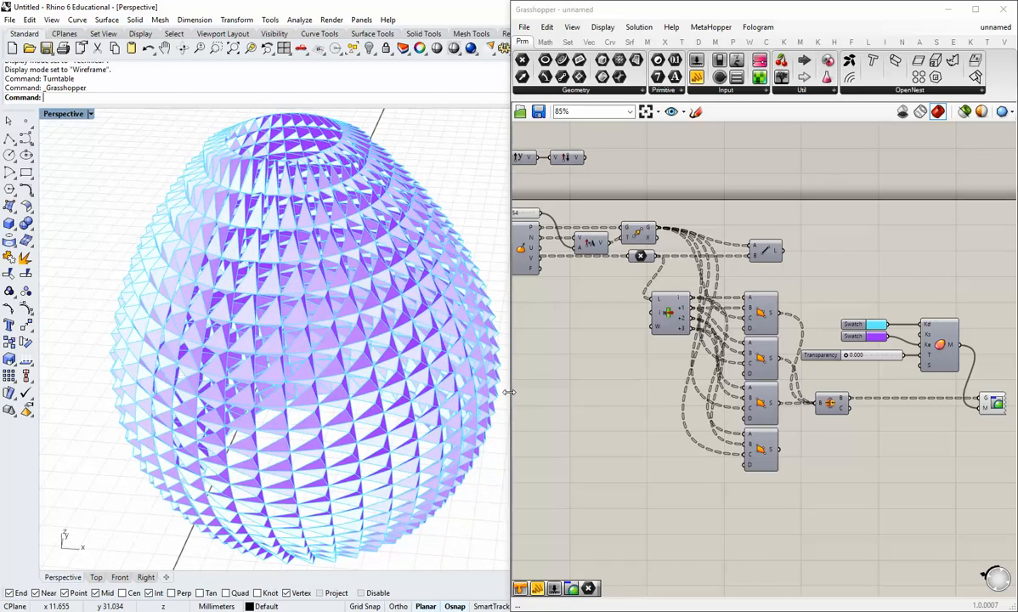